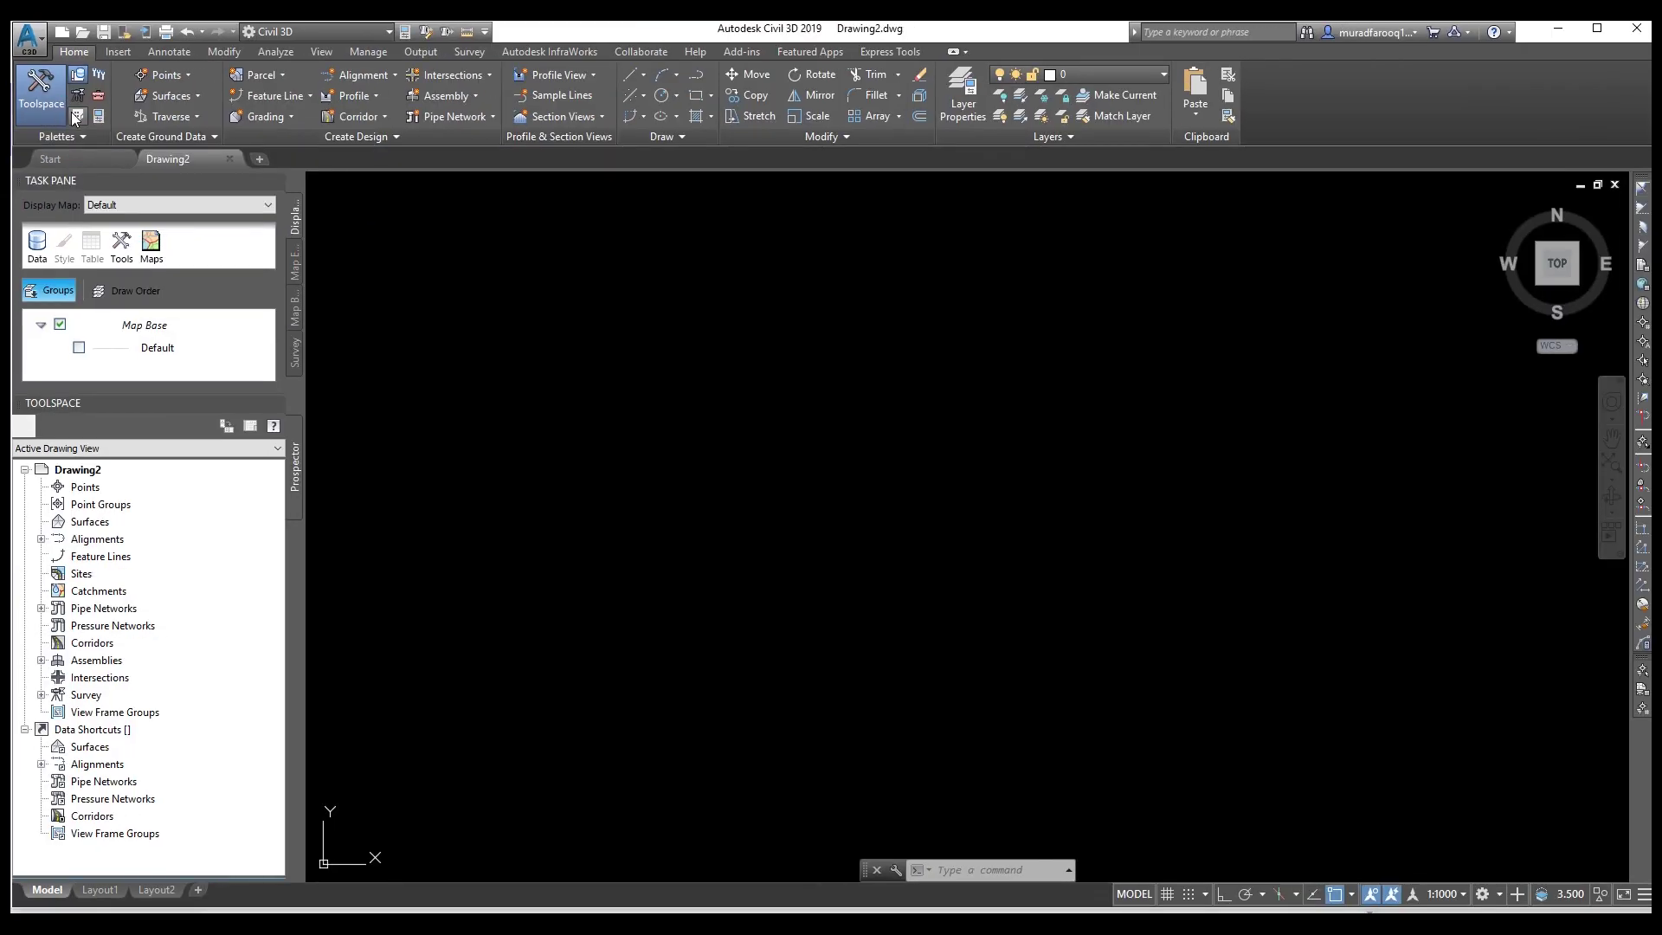
Open the tool palettes and browse the common assemblies and the metric basic, lane and shoulder subassemblies.
left_click(152, 127)
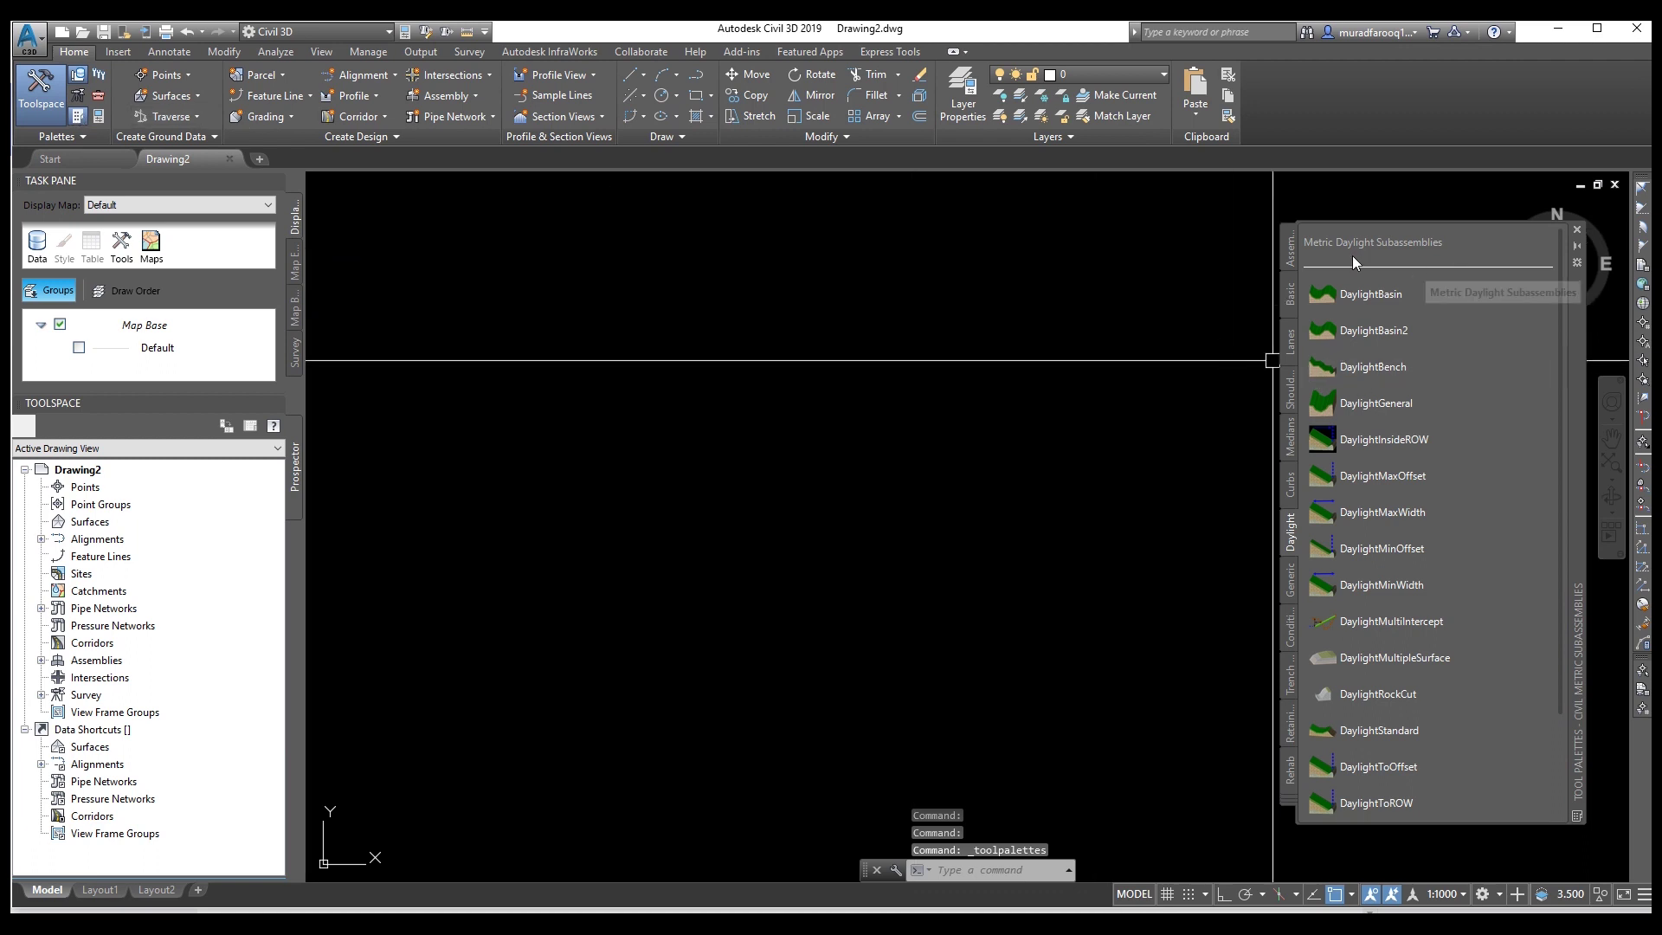
left_click(1290, 255)
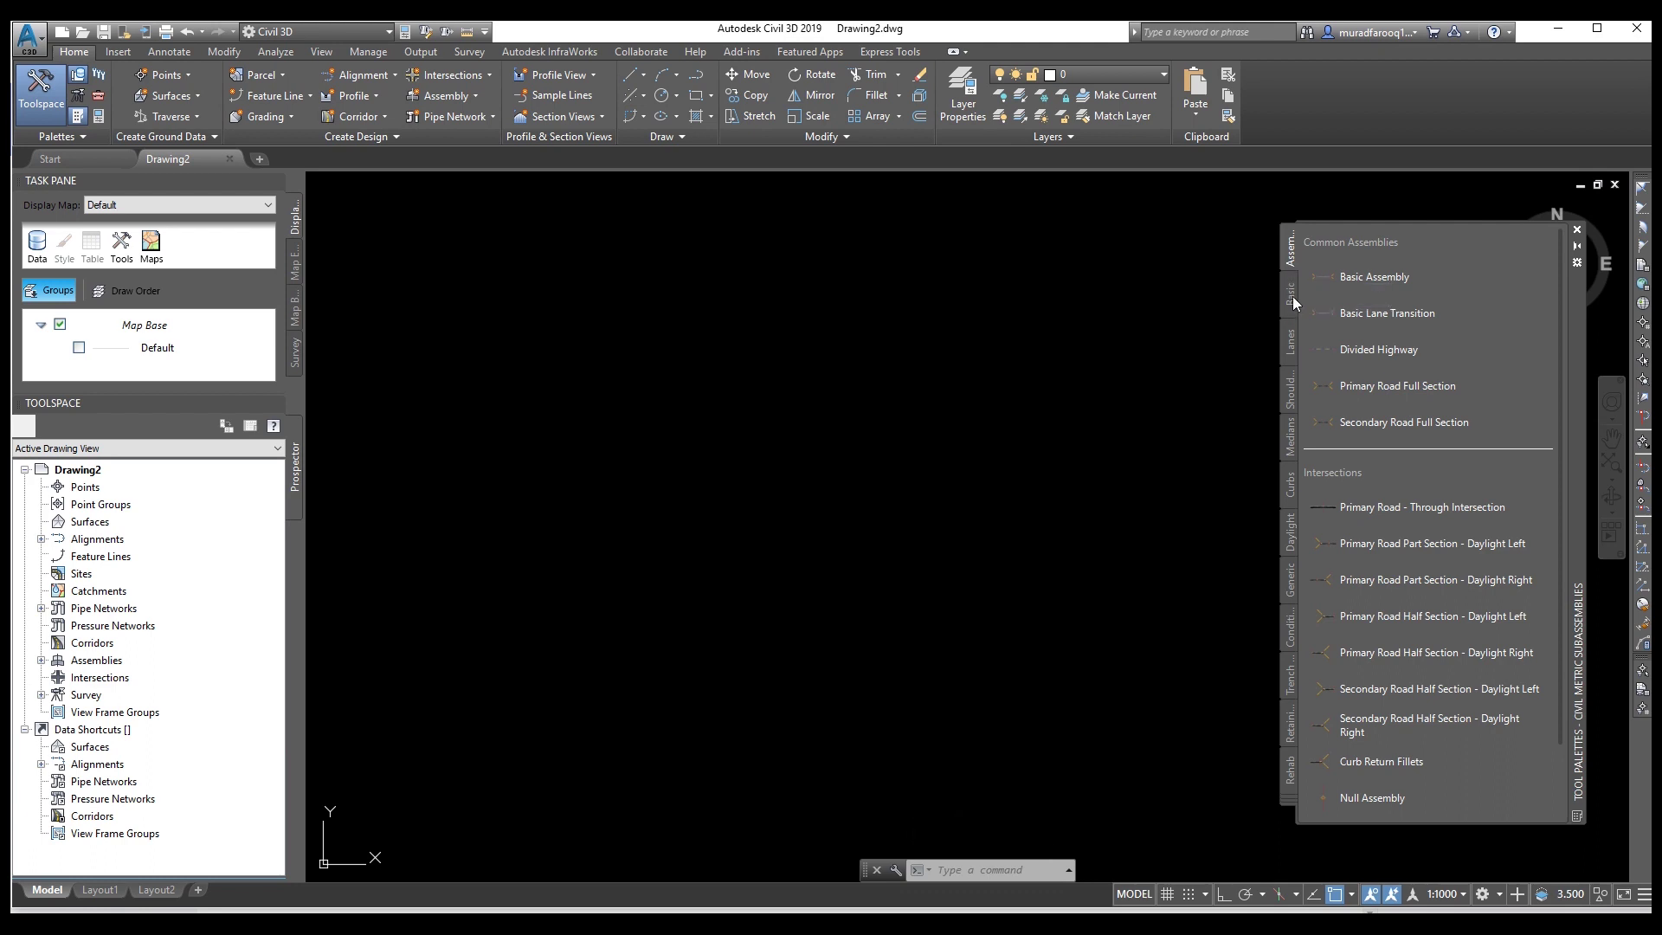
left_click(1291, 296)
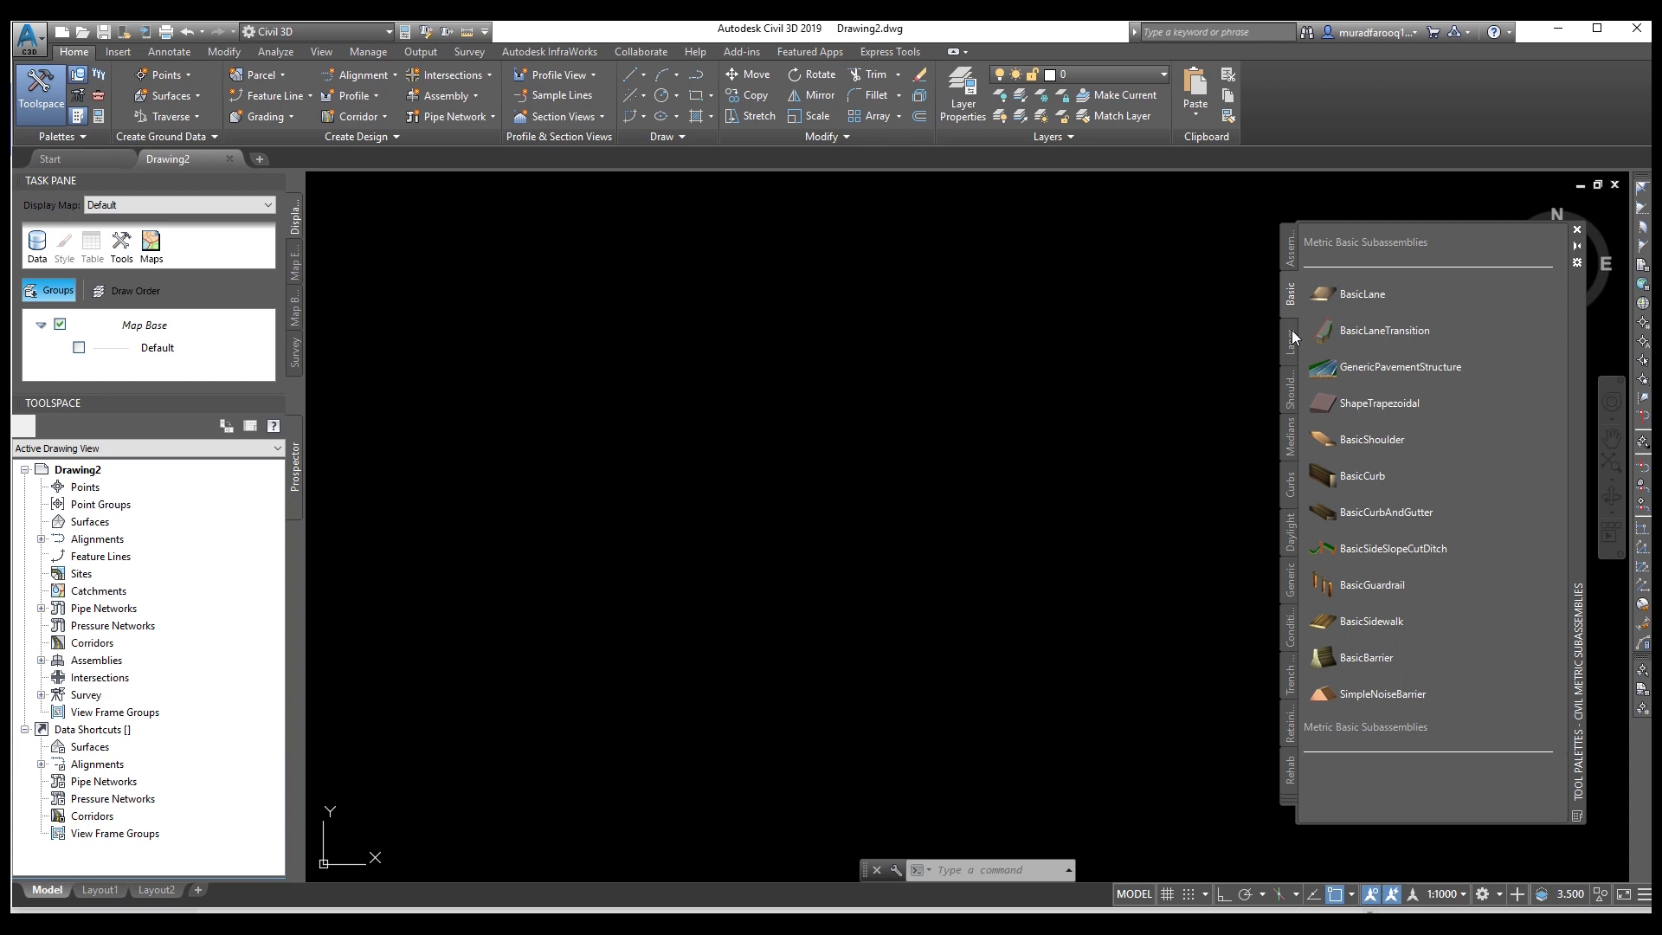
left_click(1291, 334)
left_click(1290, 400)
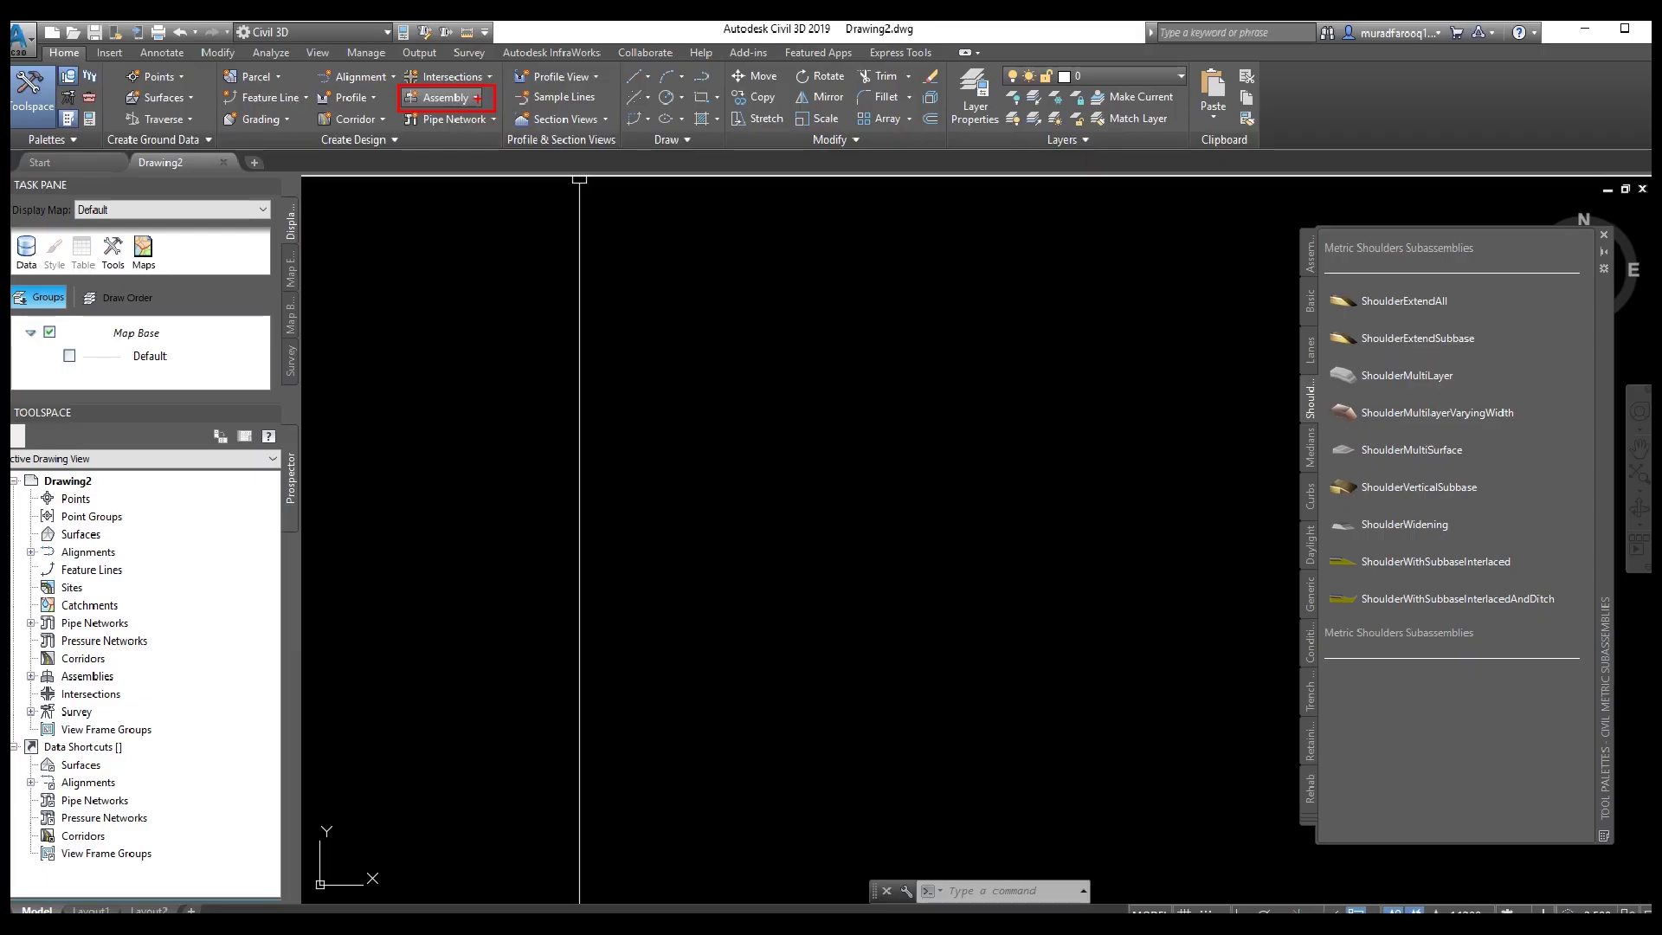
Start creating a new assembly and name it Assembly - ABC.
left_click(477, 132)
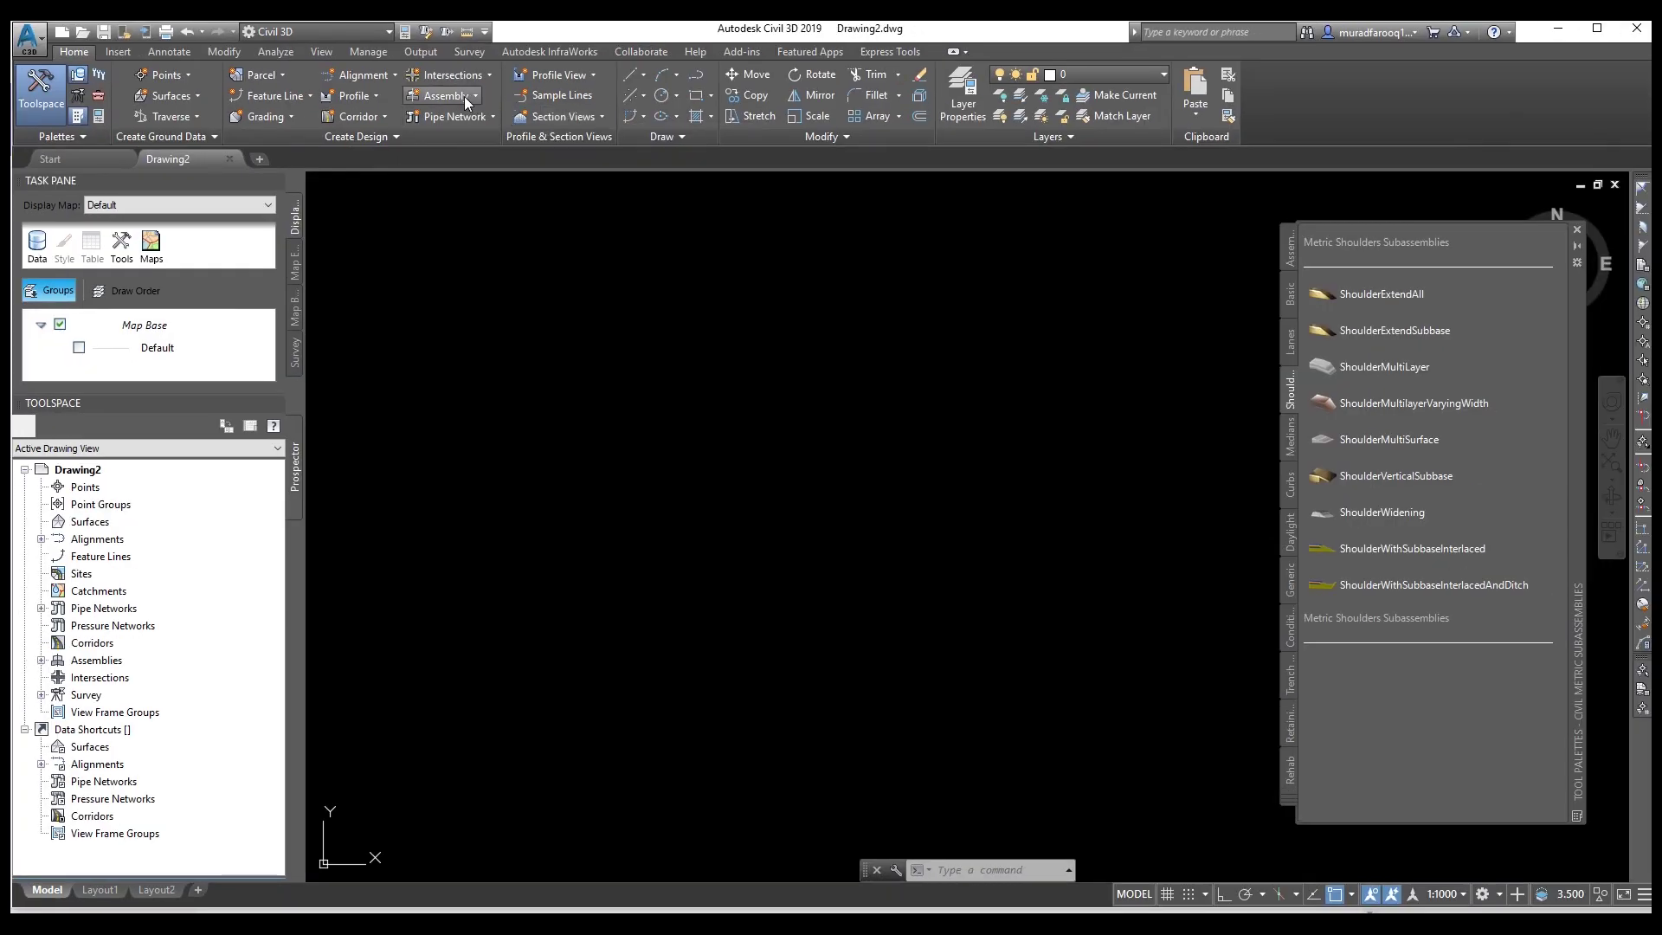
left_click(464, 96)
left_click(481, 121)
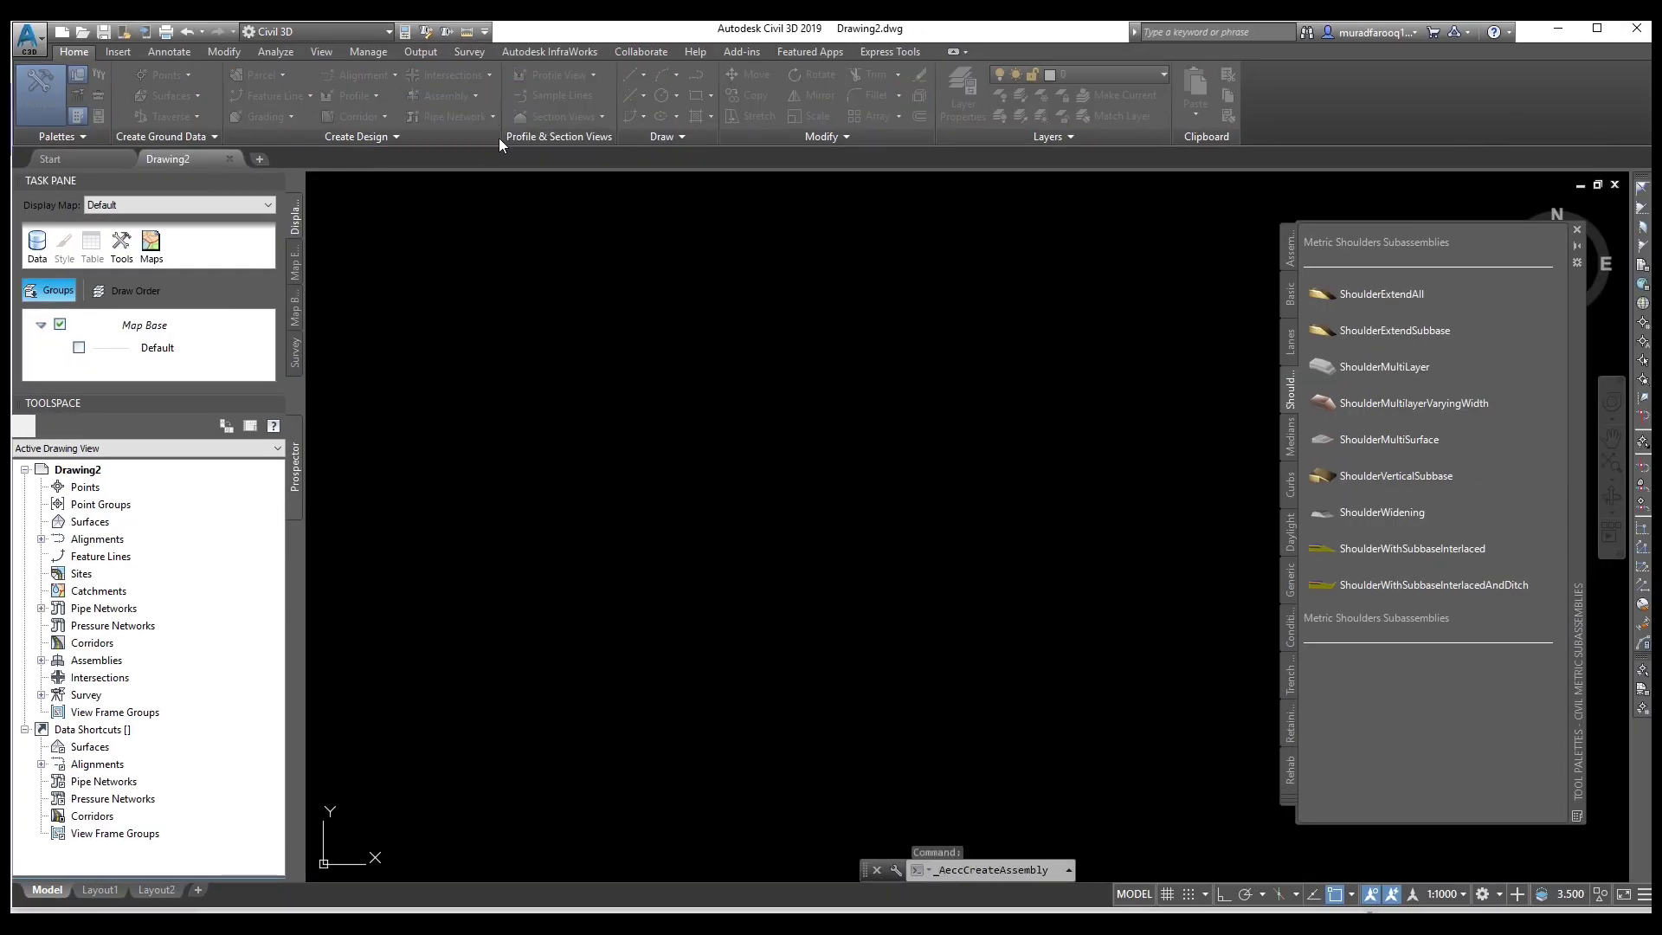
left_click_drag(893, 354, 783, 346)
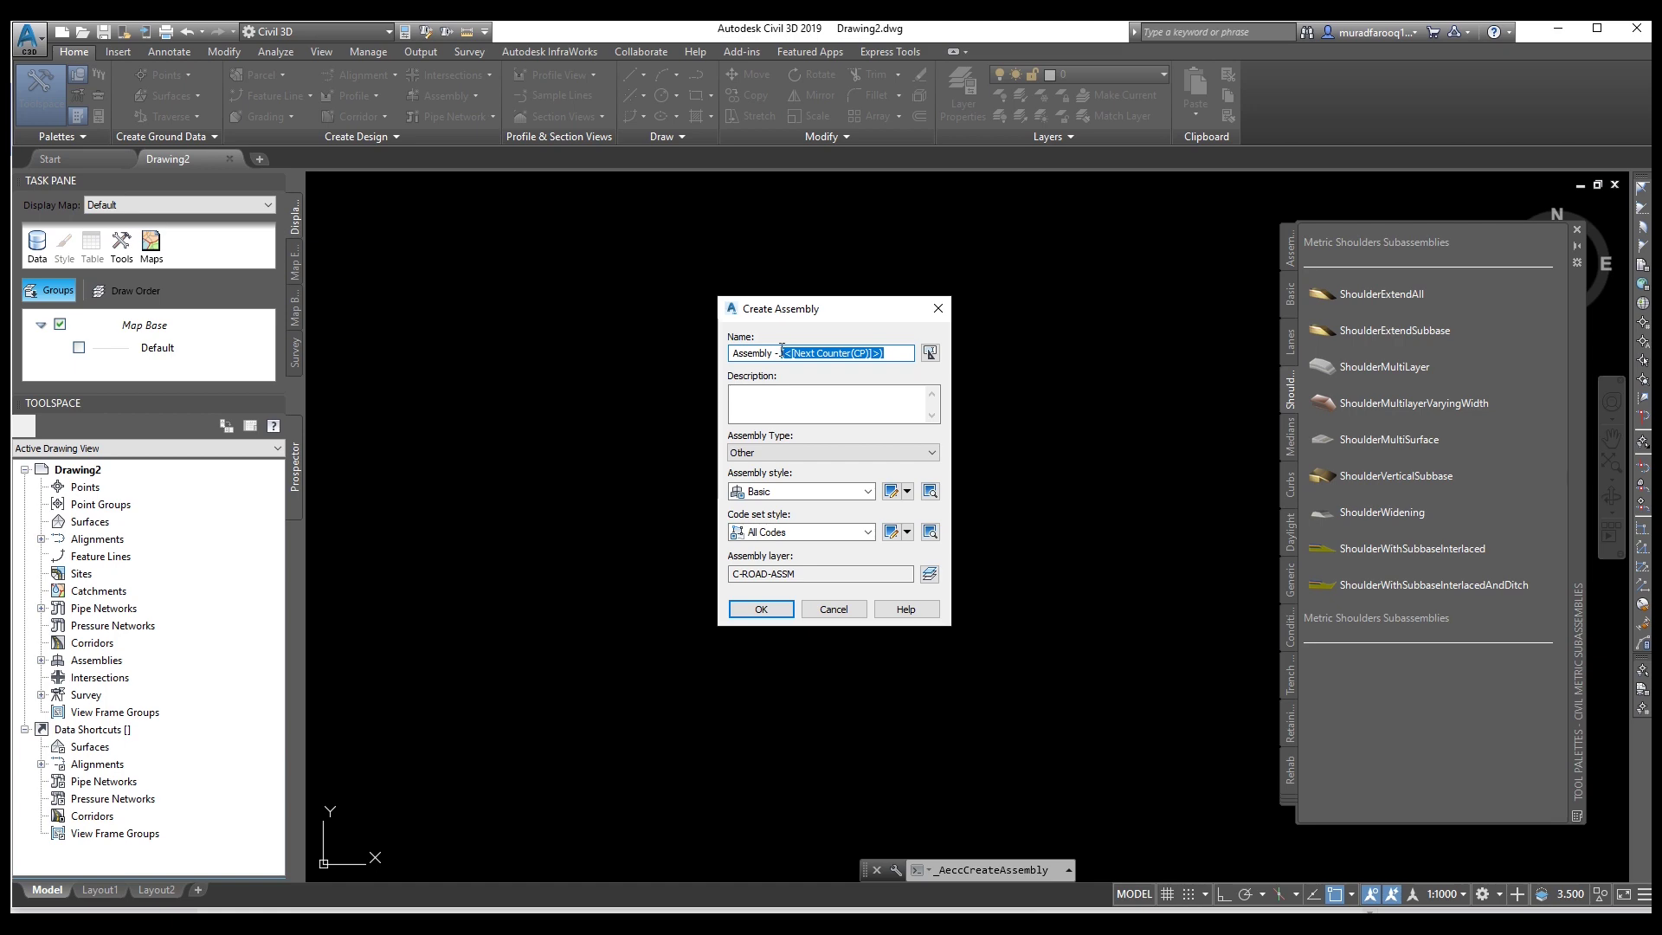
type("Assembly - ABC")
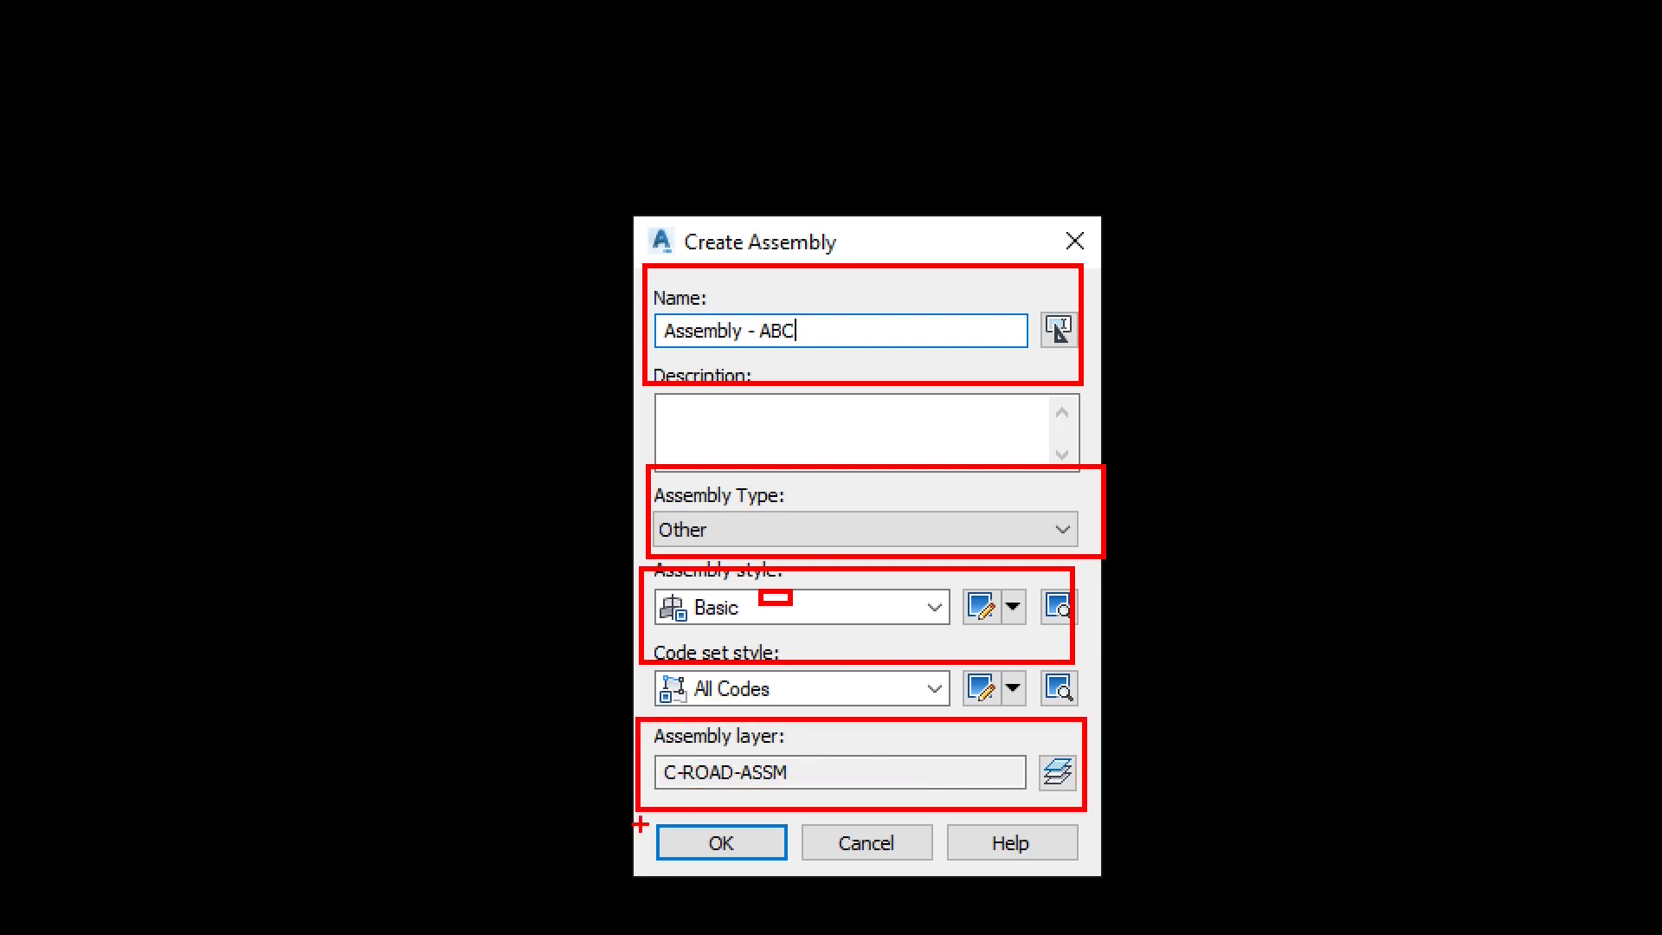
mouse_move(641, 824)
left_mouse_down()
mouse_move(791, 868)
mouse_move(784, 855)
left_mouse_up()
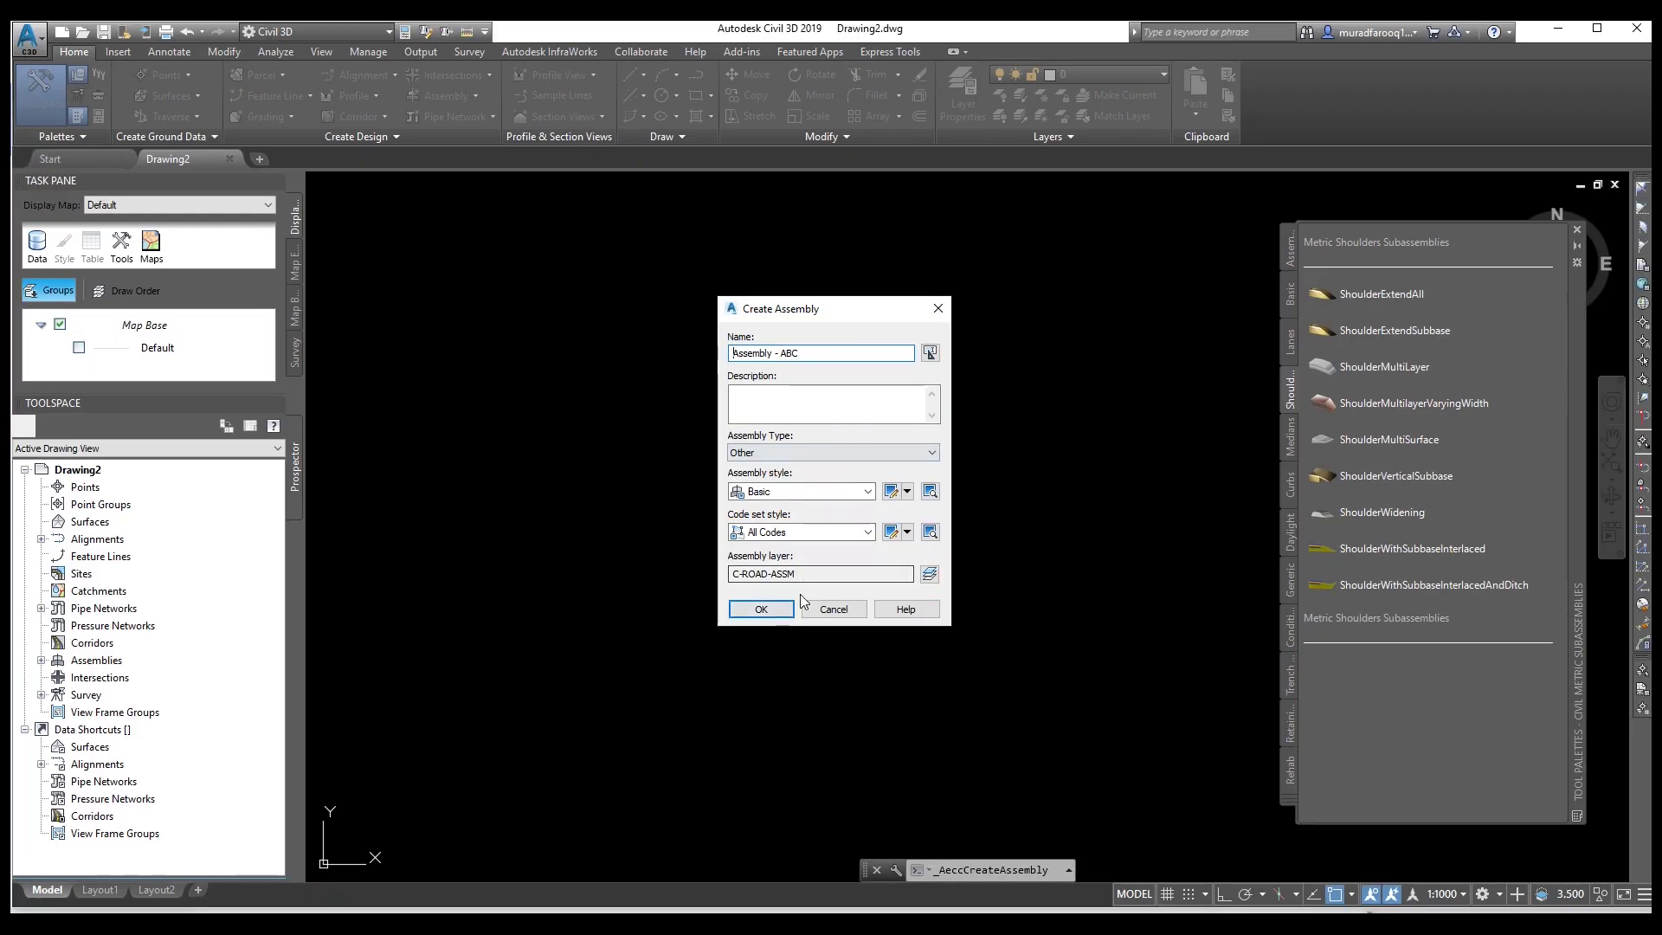
Keep the Basic assembly style, All Codes code set style and C-ROAD-ASSM layer, and place the assembly baseline in the empty drawing area.
left_click(848, 491)
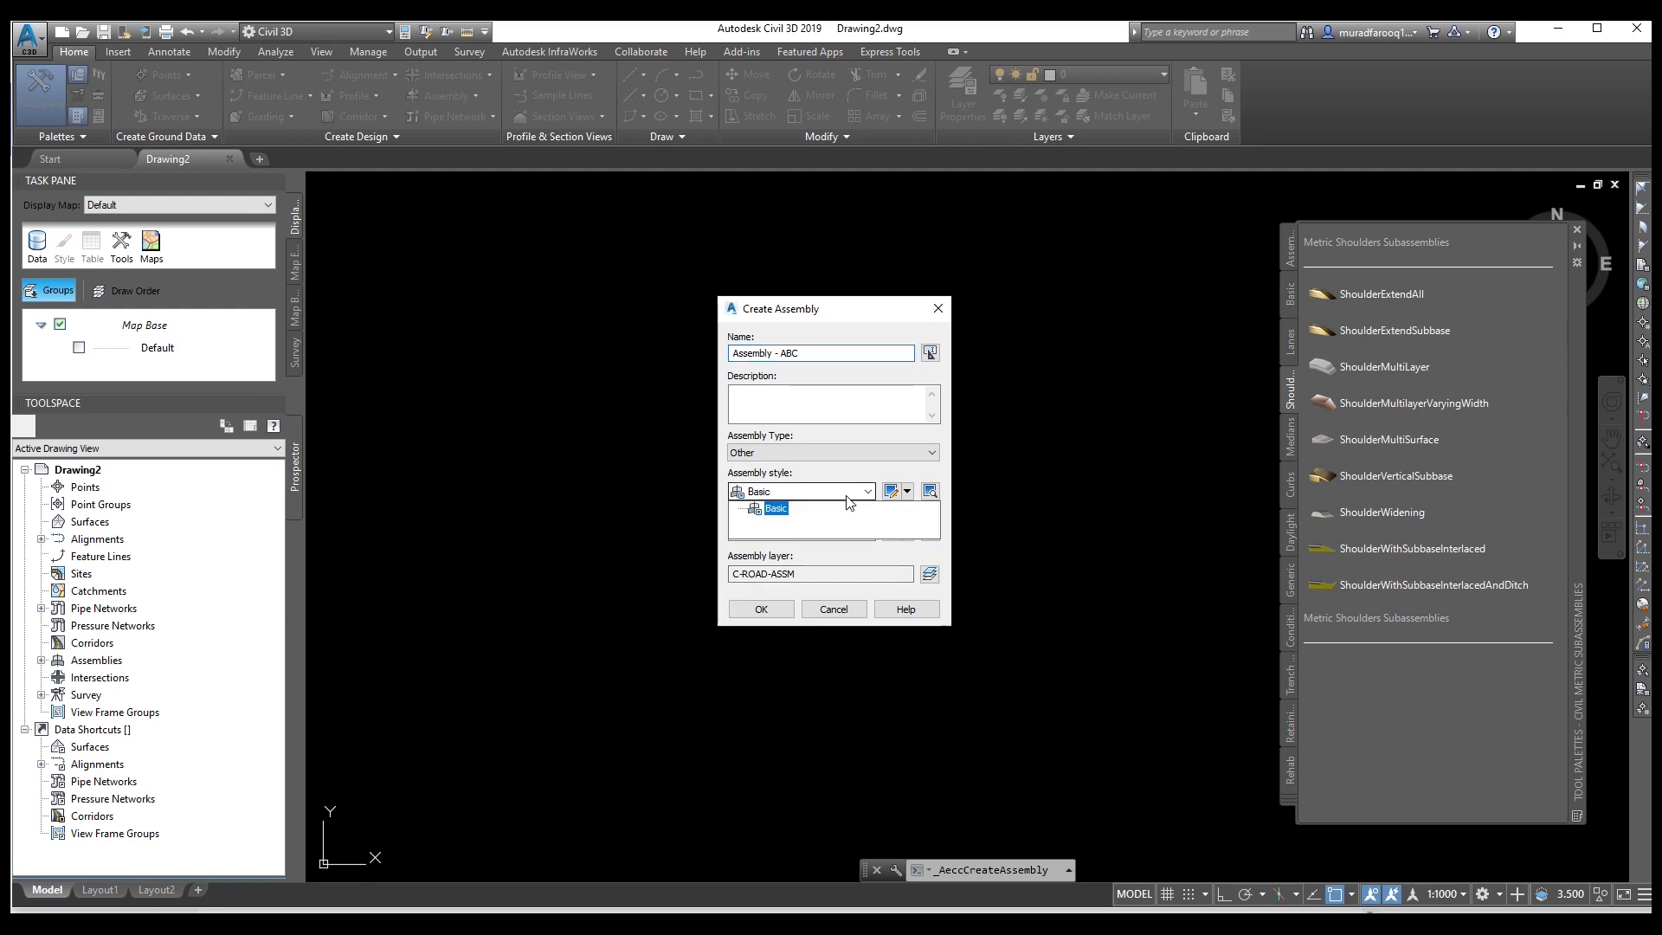
left_click(848, 503)
left_click(813, 531)
left_click(810, 545)
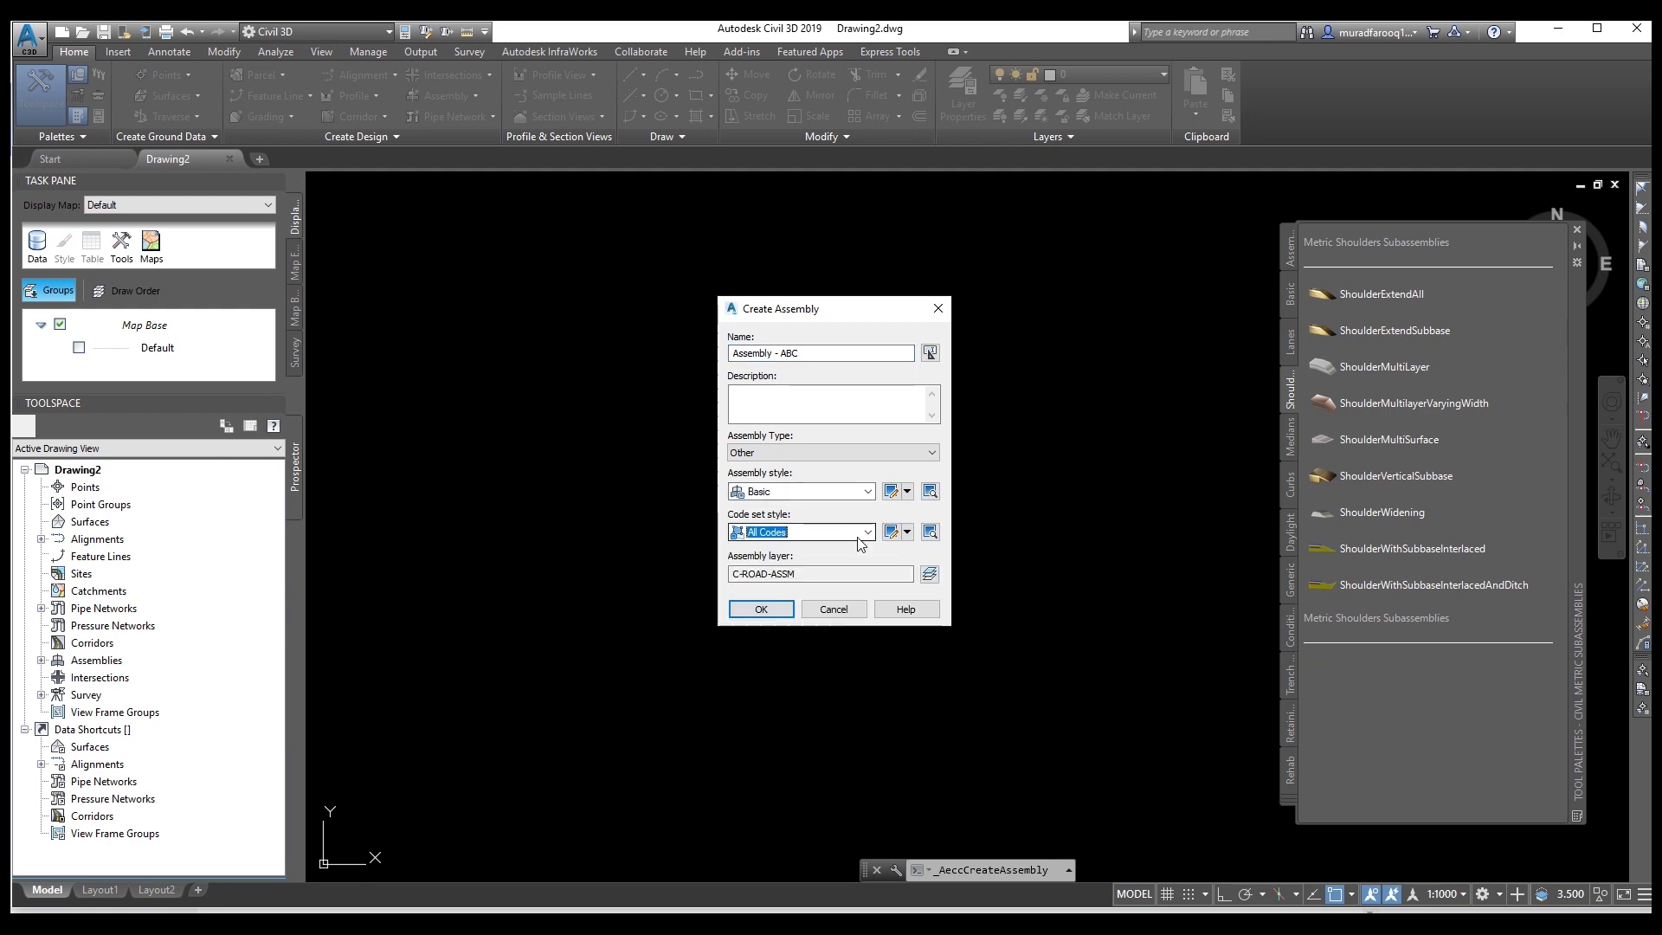
left_click(820, 576)
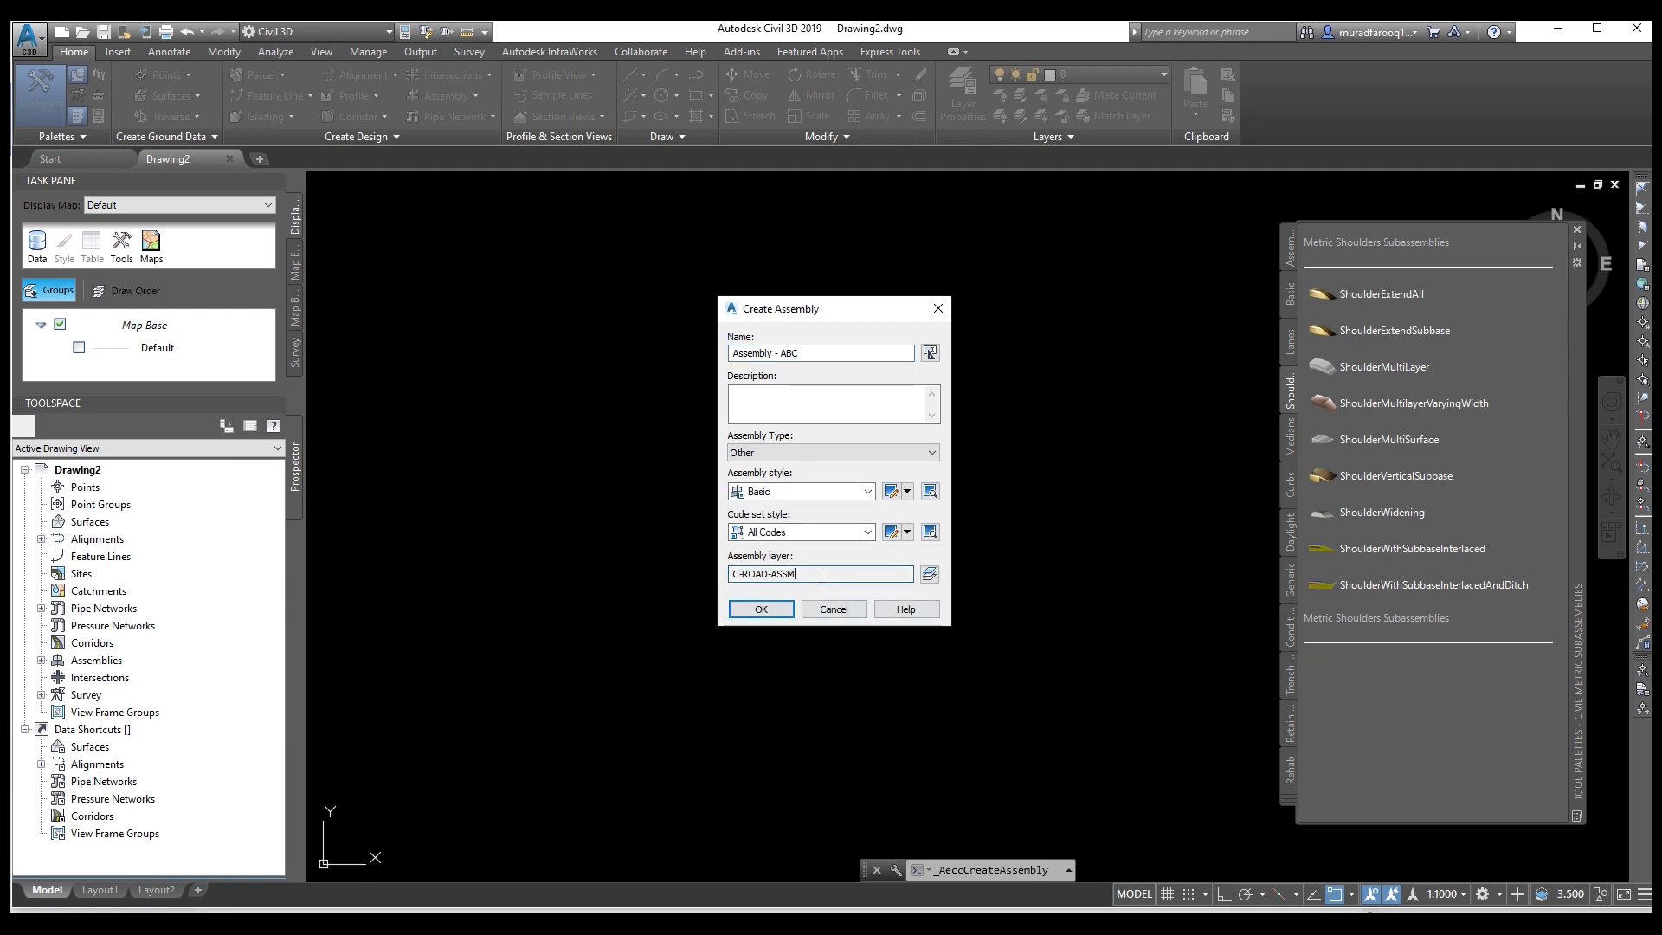
left_click(928, 574)
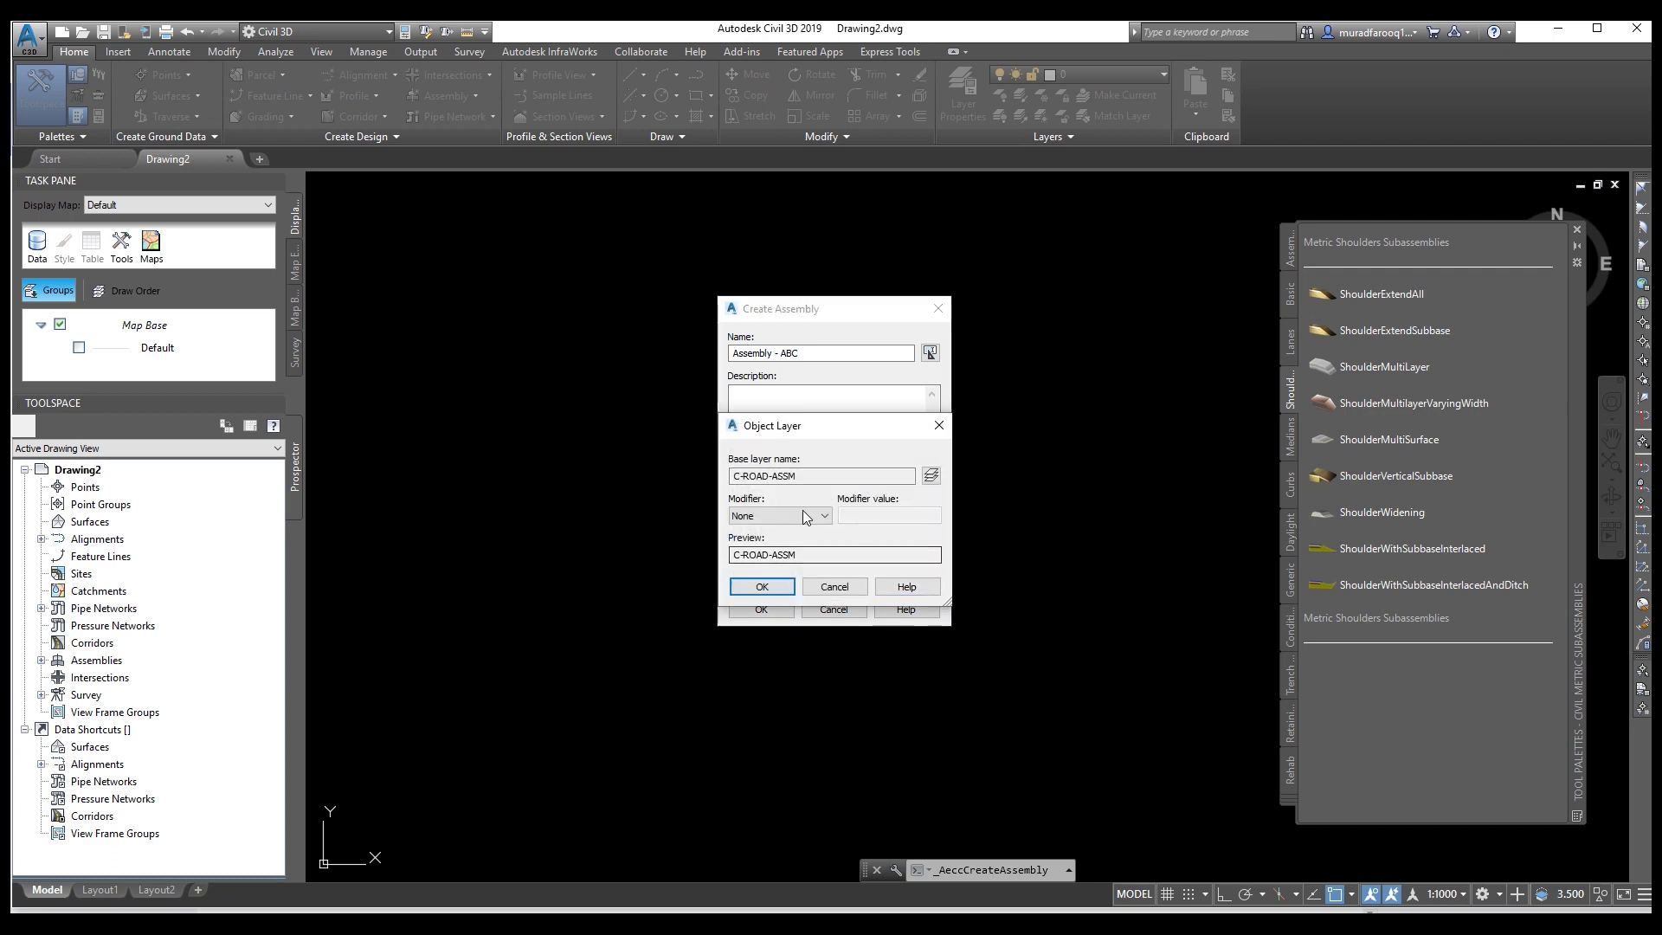
left_click(940, 429)
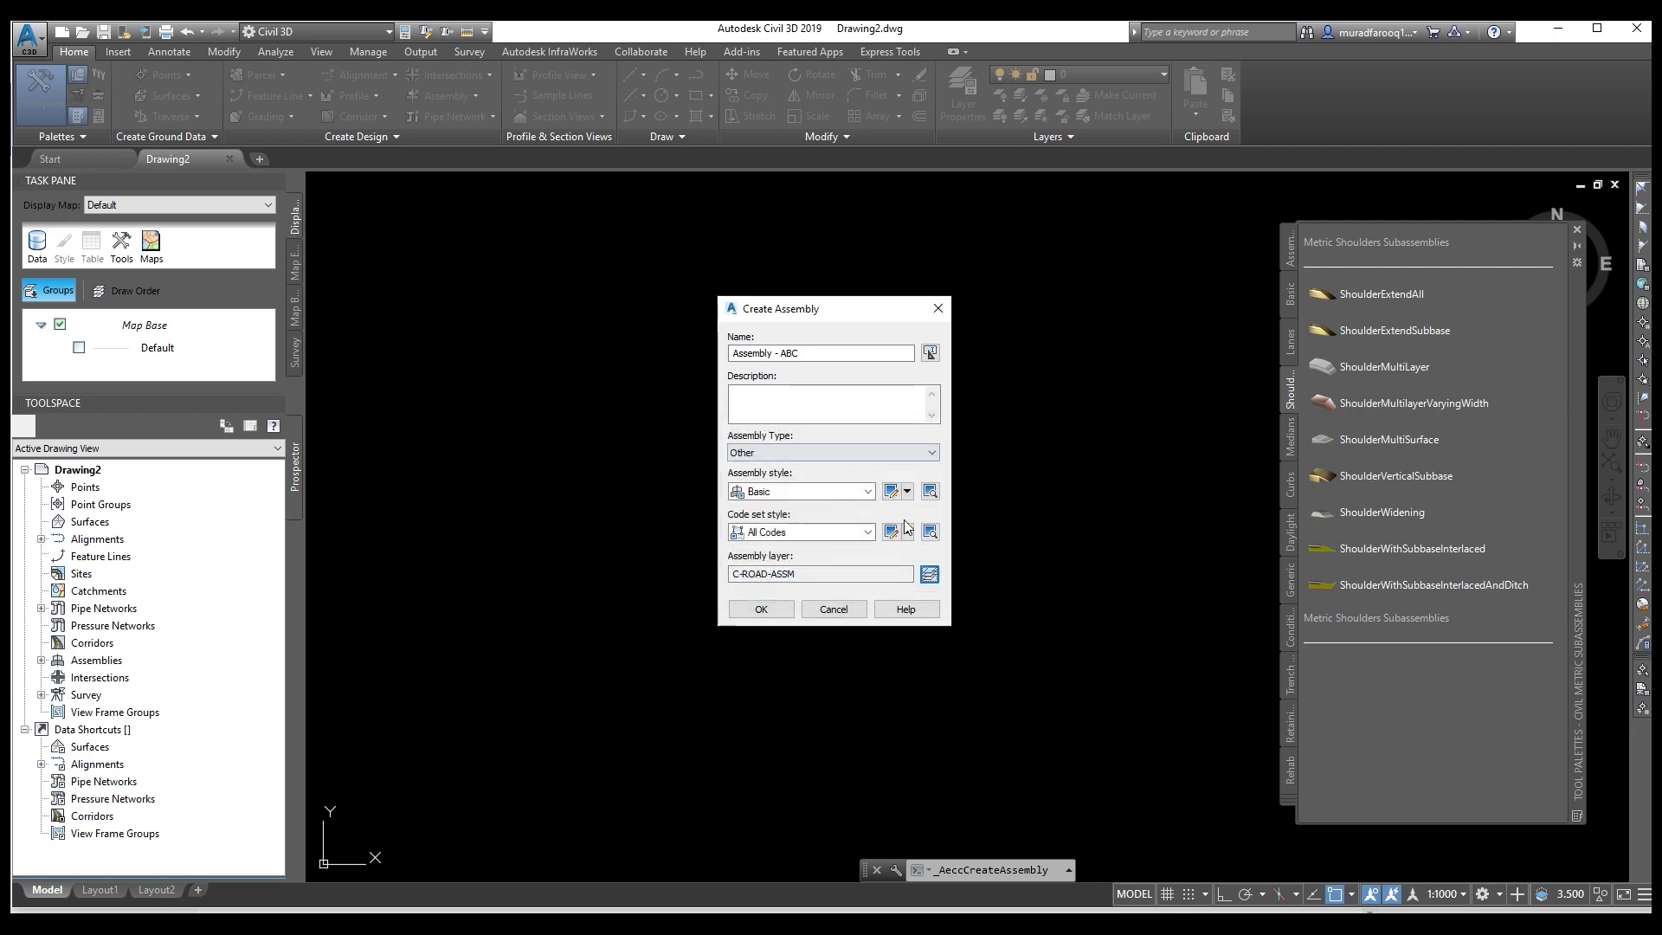
left_click(760, 610)
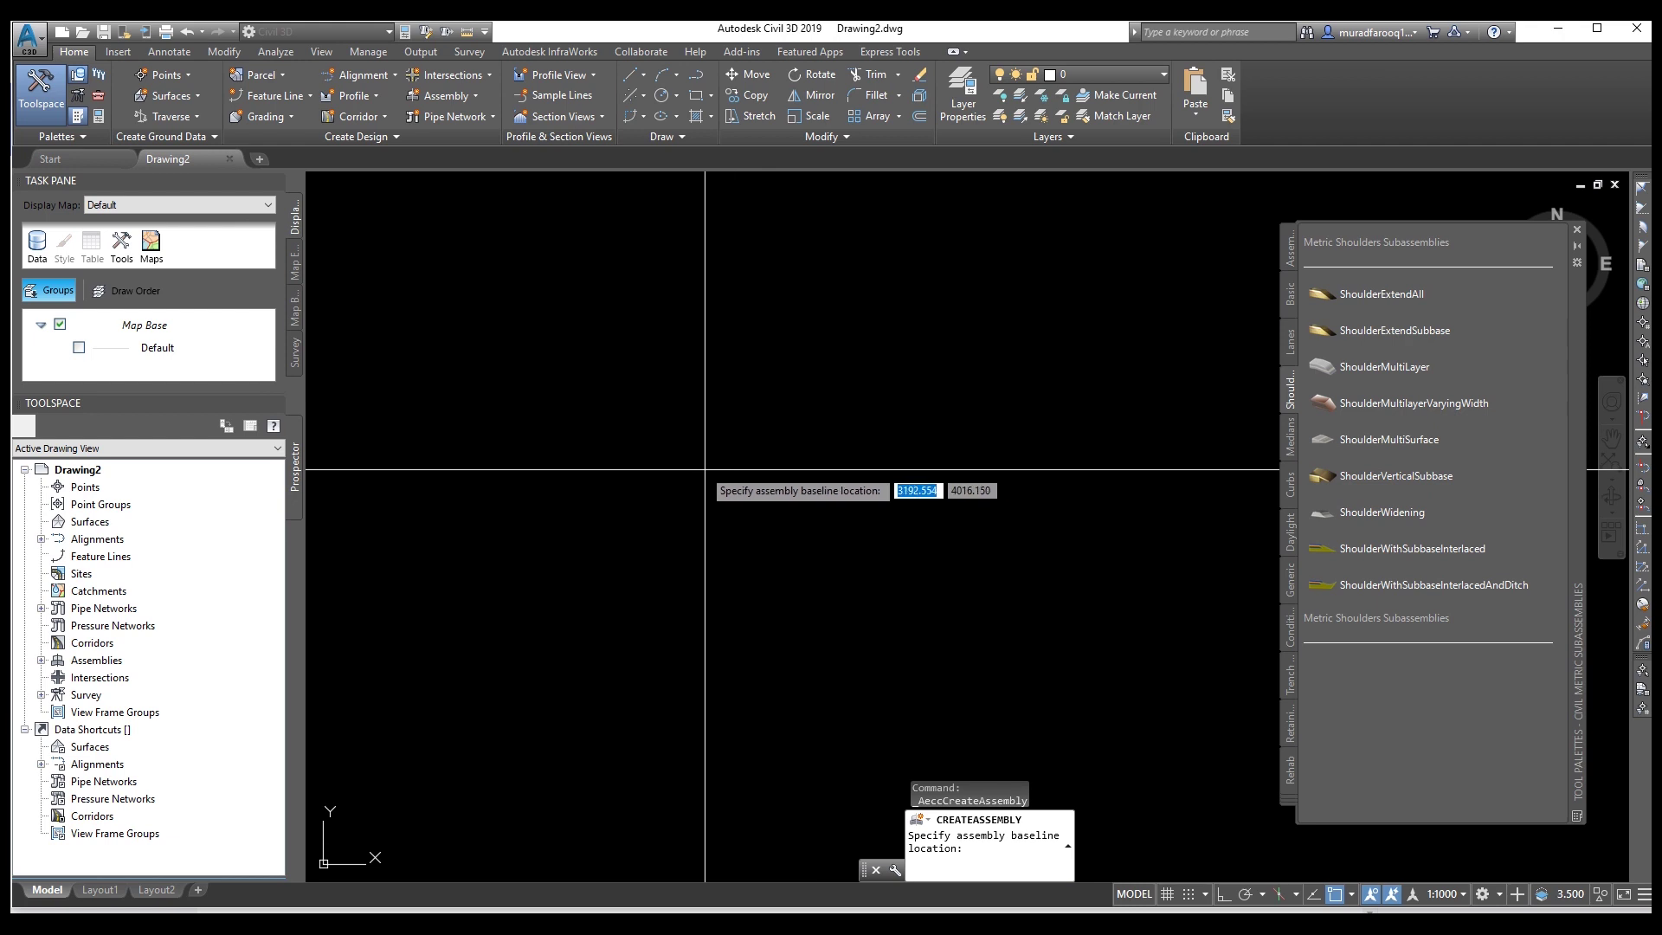
left_click(966, 526)
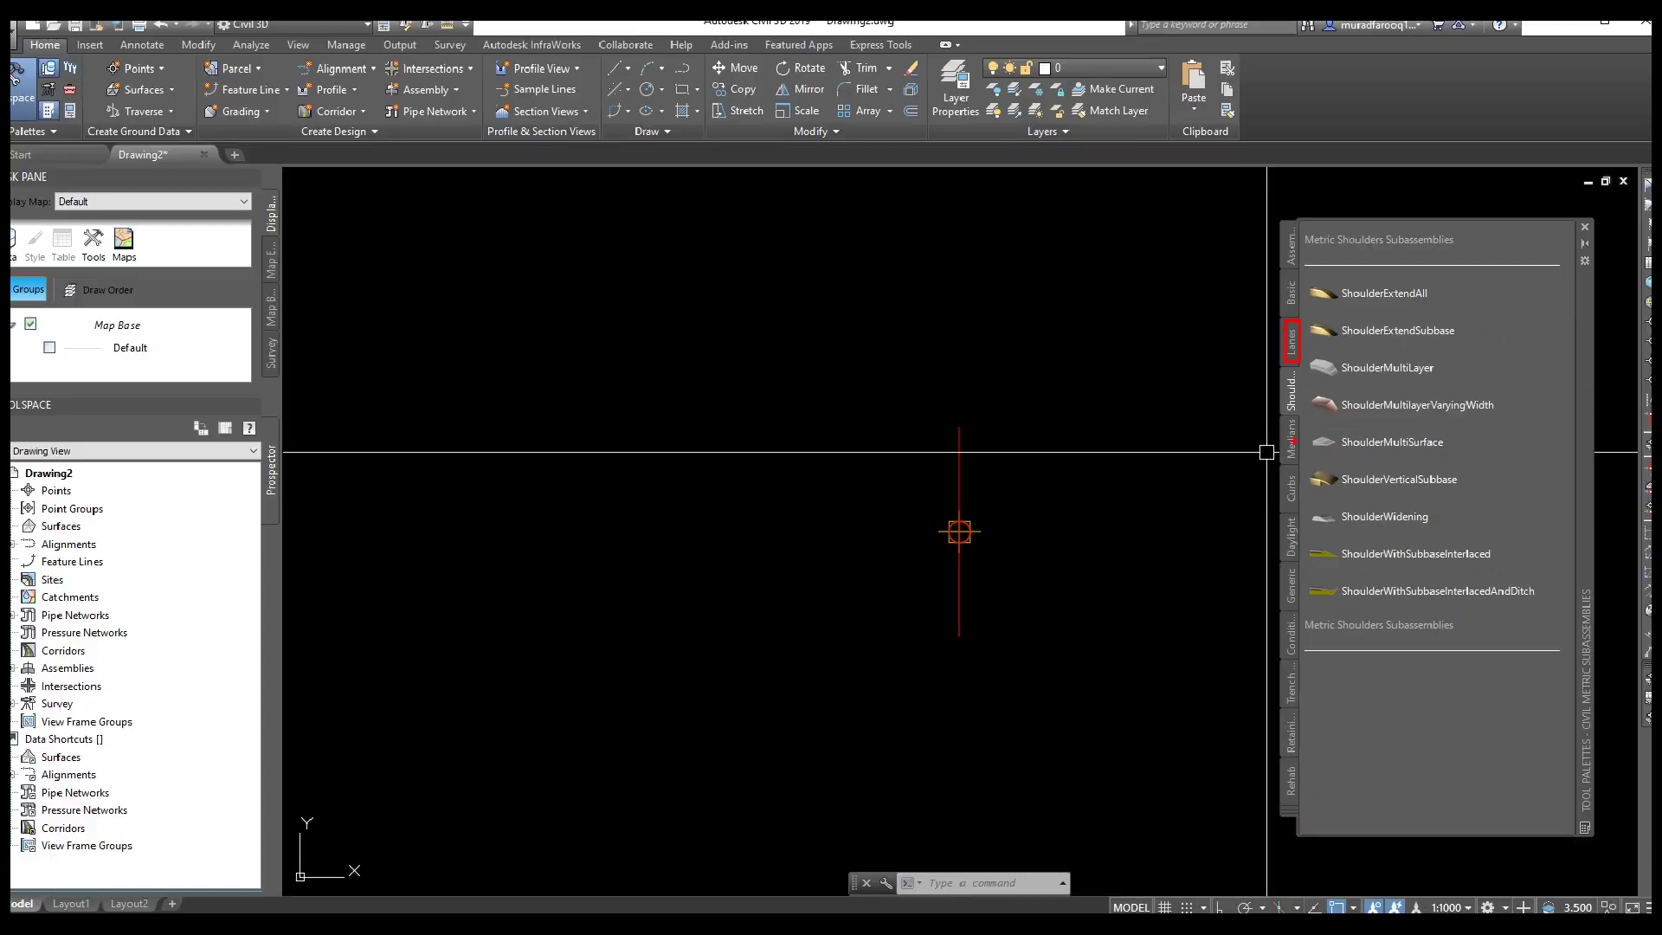
Display the metric lane subassemblies in the tool palettes.
left_click(1295, 341)
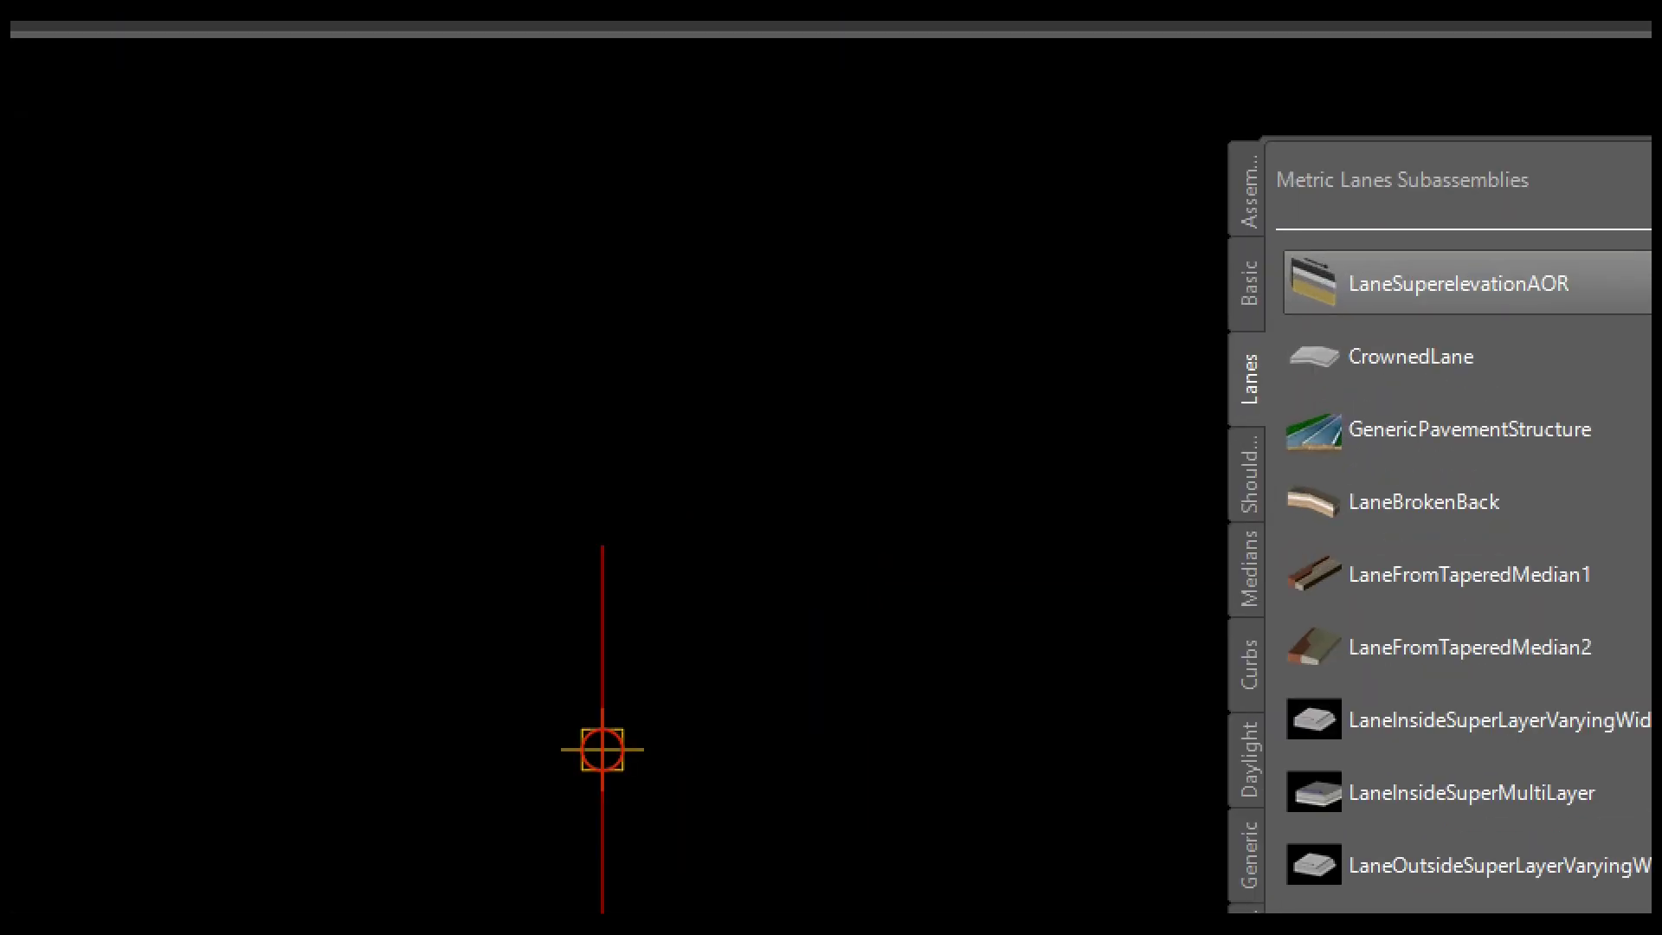
mouse_move(1288, 234)
left_mouse_down("ctrl")
mouse_move(1321, 324)
mouse_move(1601, 331)
left_mouse_up("ctrl")
key("Escape")
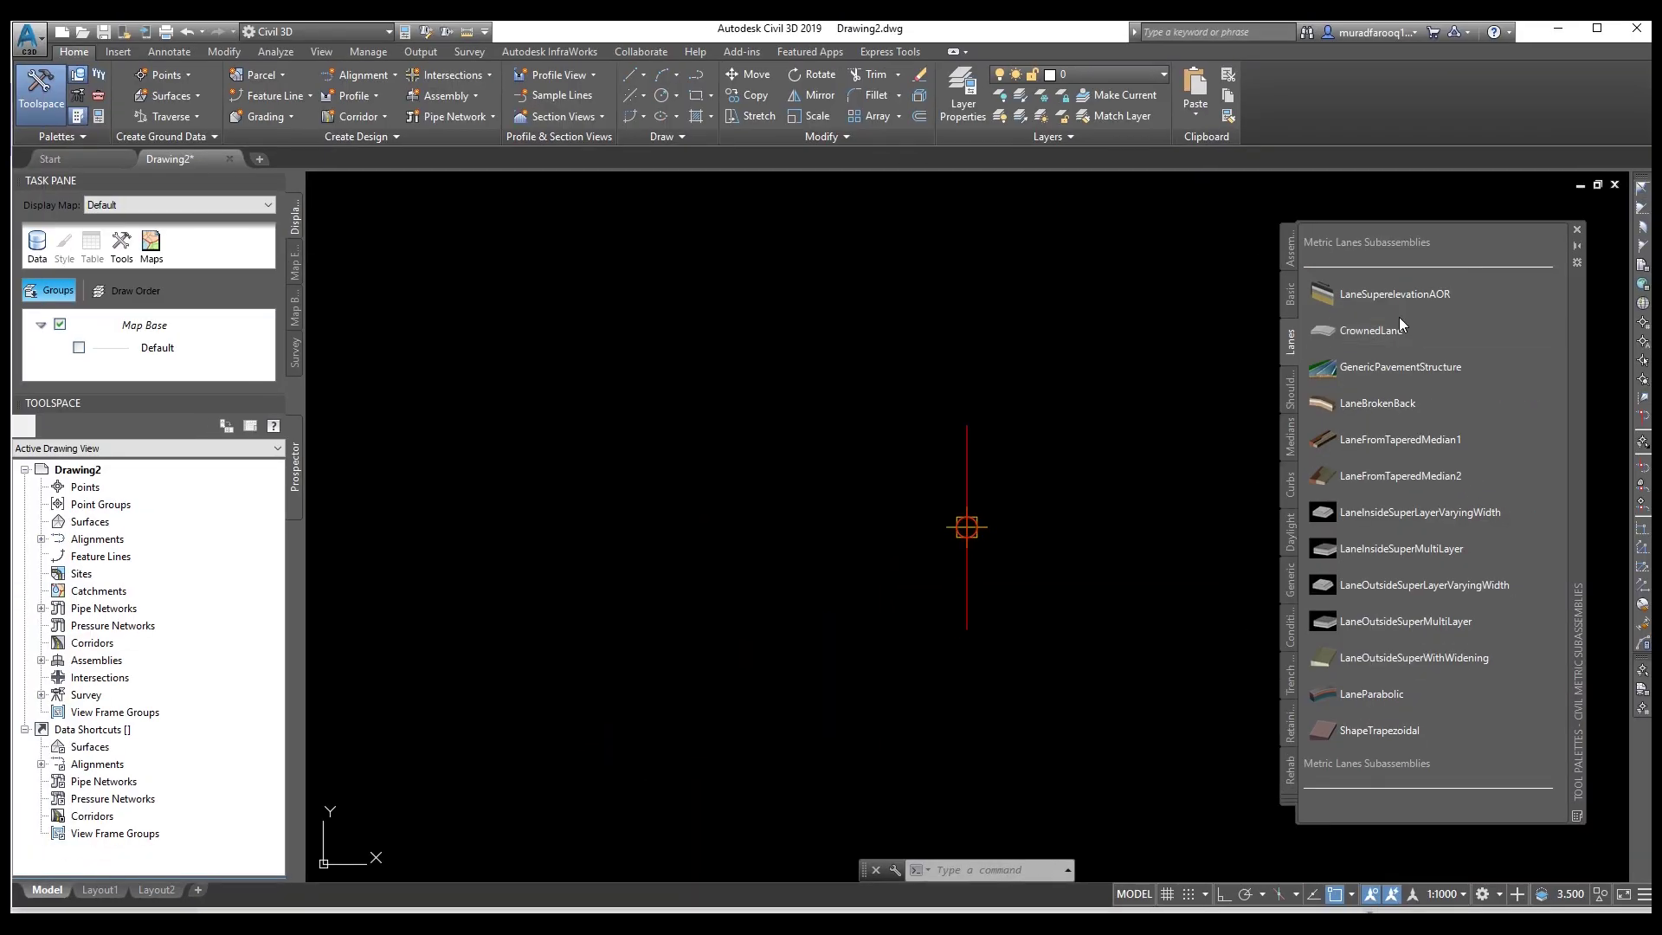
left_click(1400, 294)
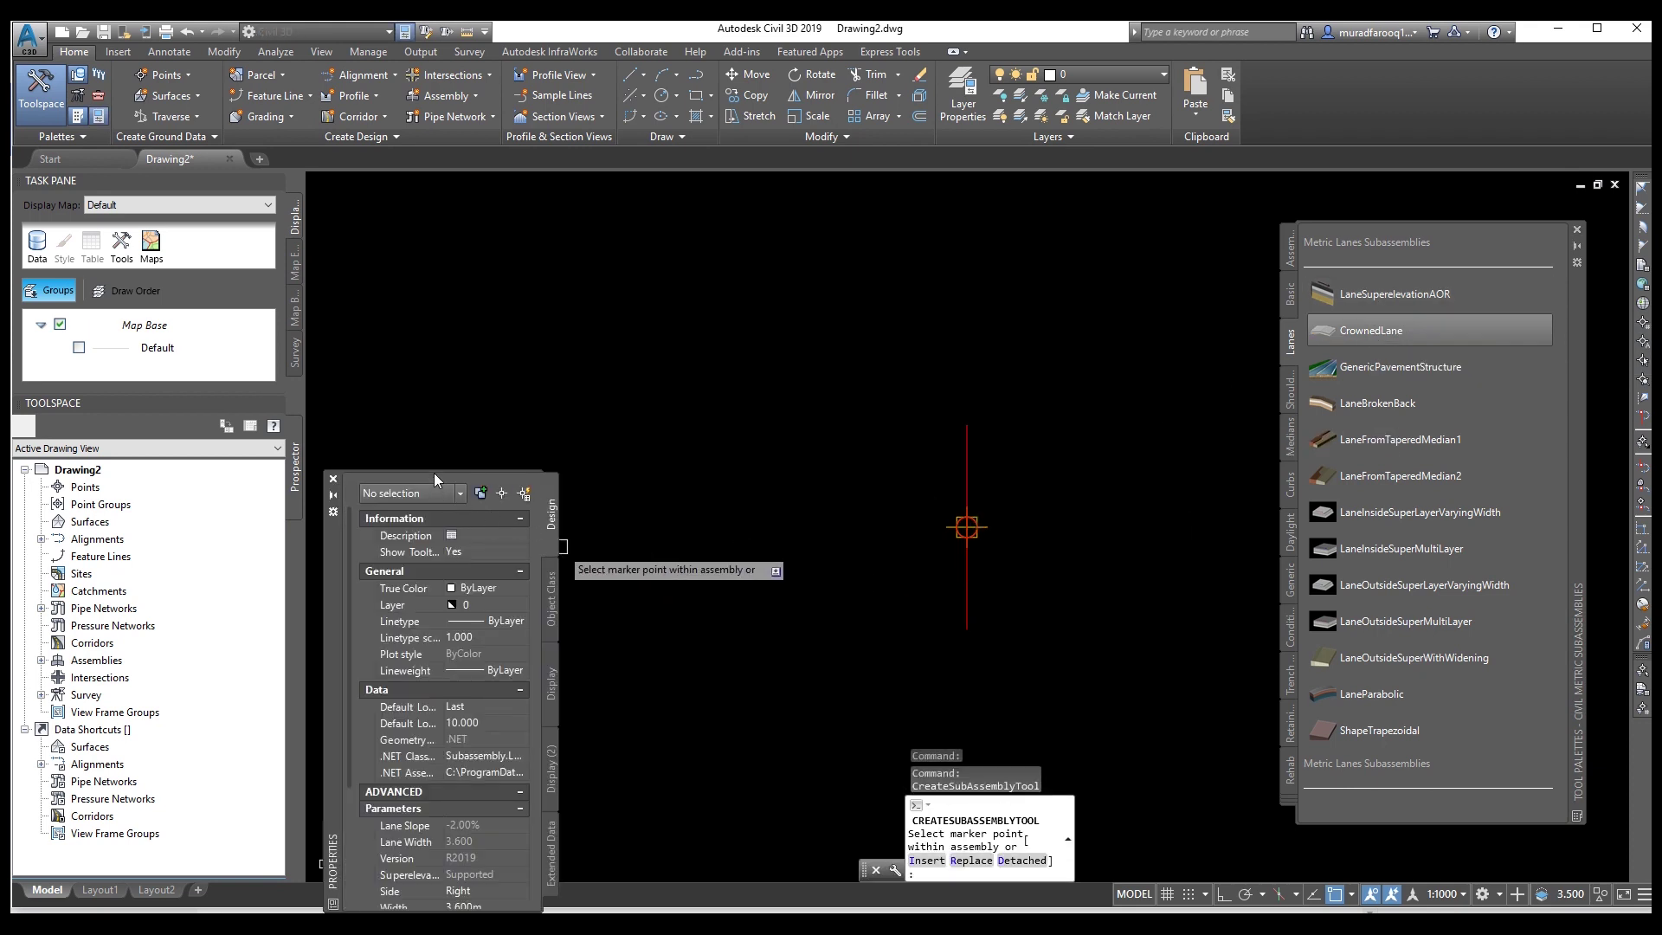
left_click_drag(341, 559, 335, 527)
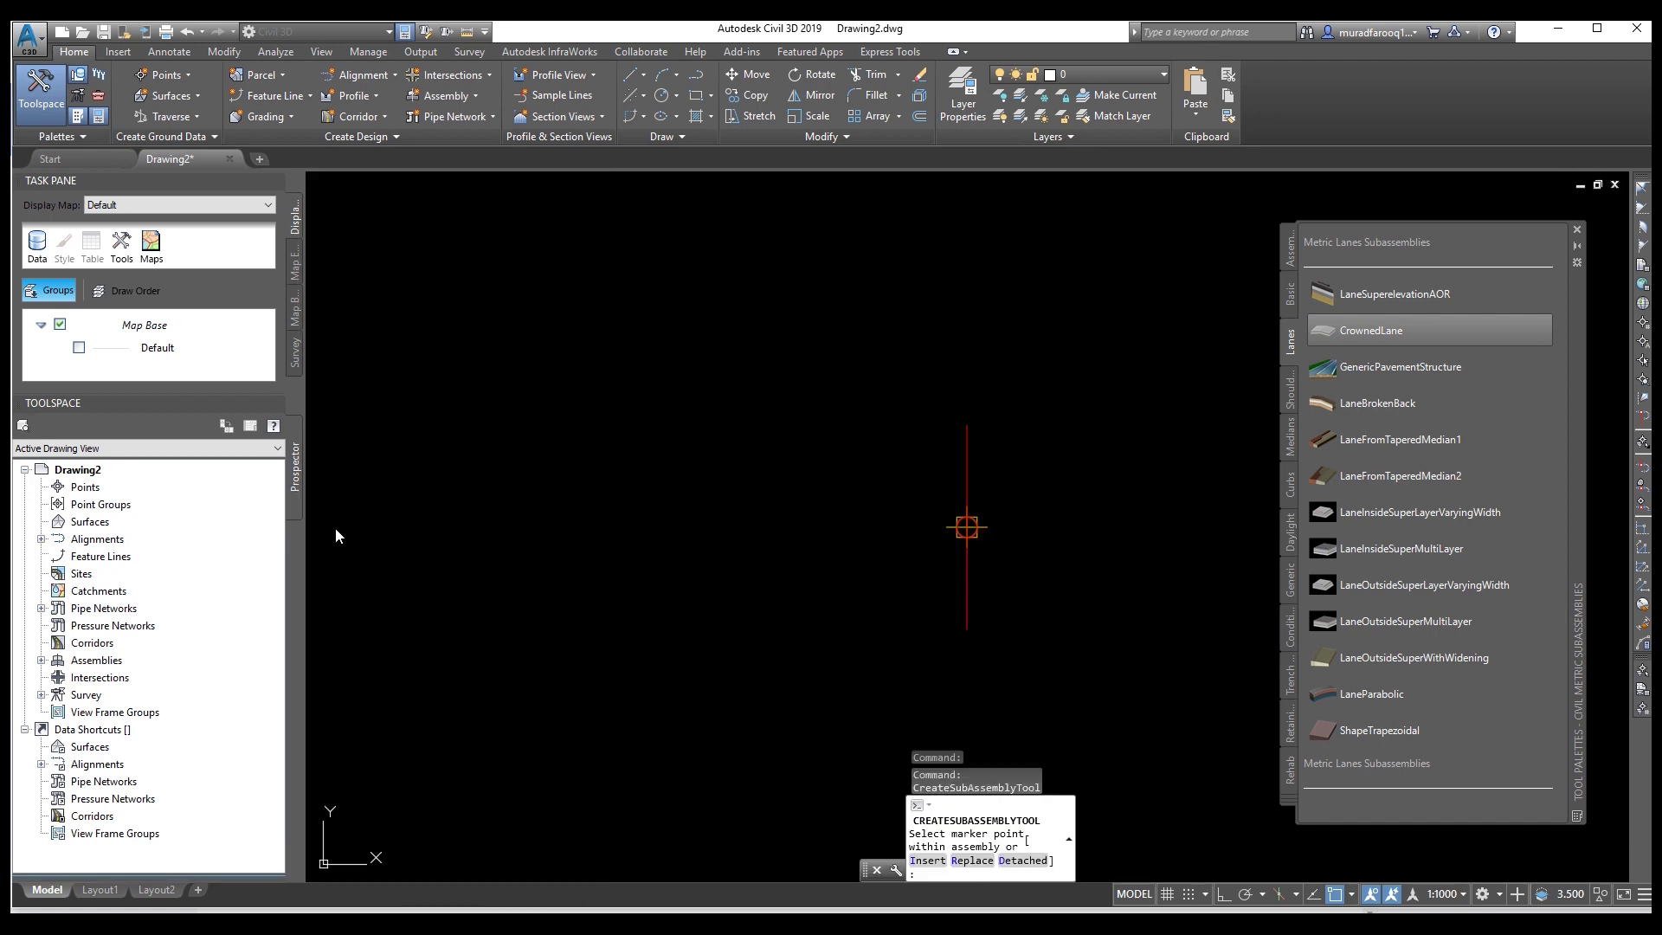
key("Escape")
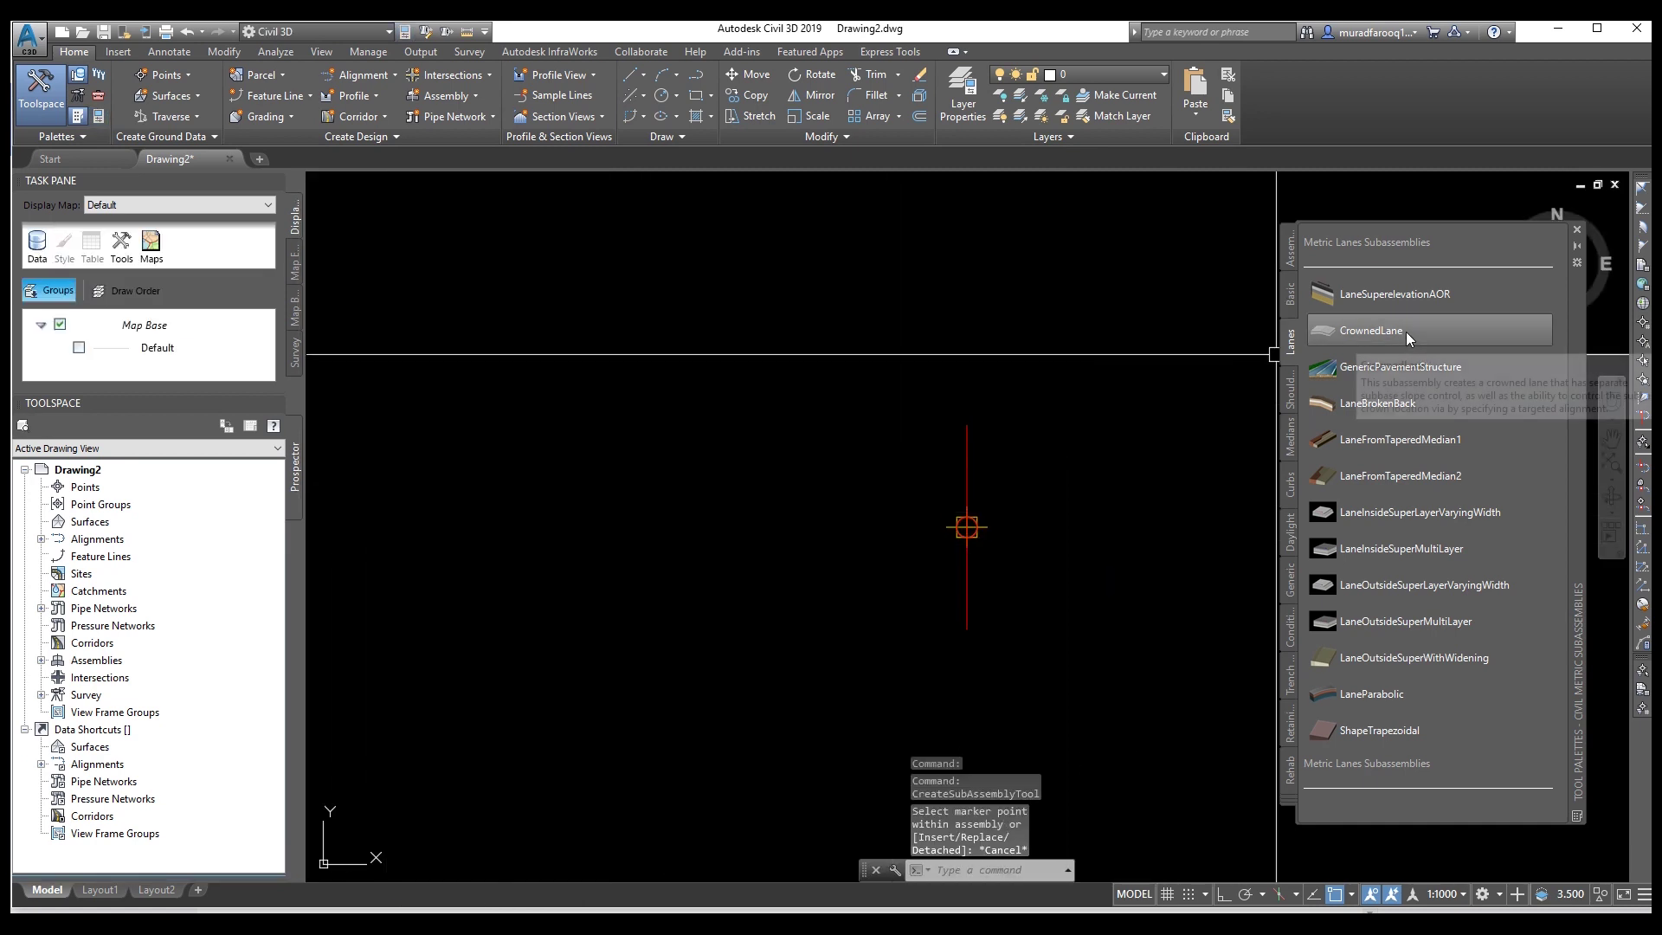
Attach a LaneSuperelevationAOR subassembly with Side set to Right and default parameters to the assembly's baseline marker.
left_click(1419, 294)
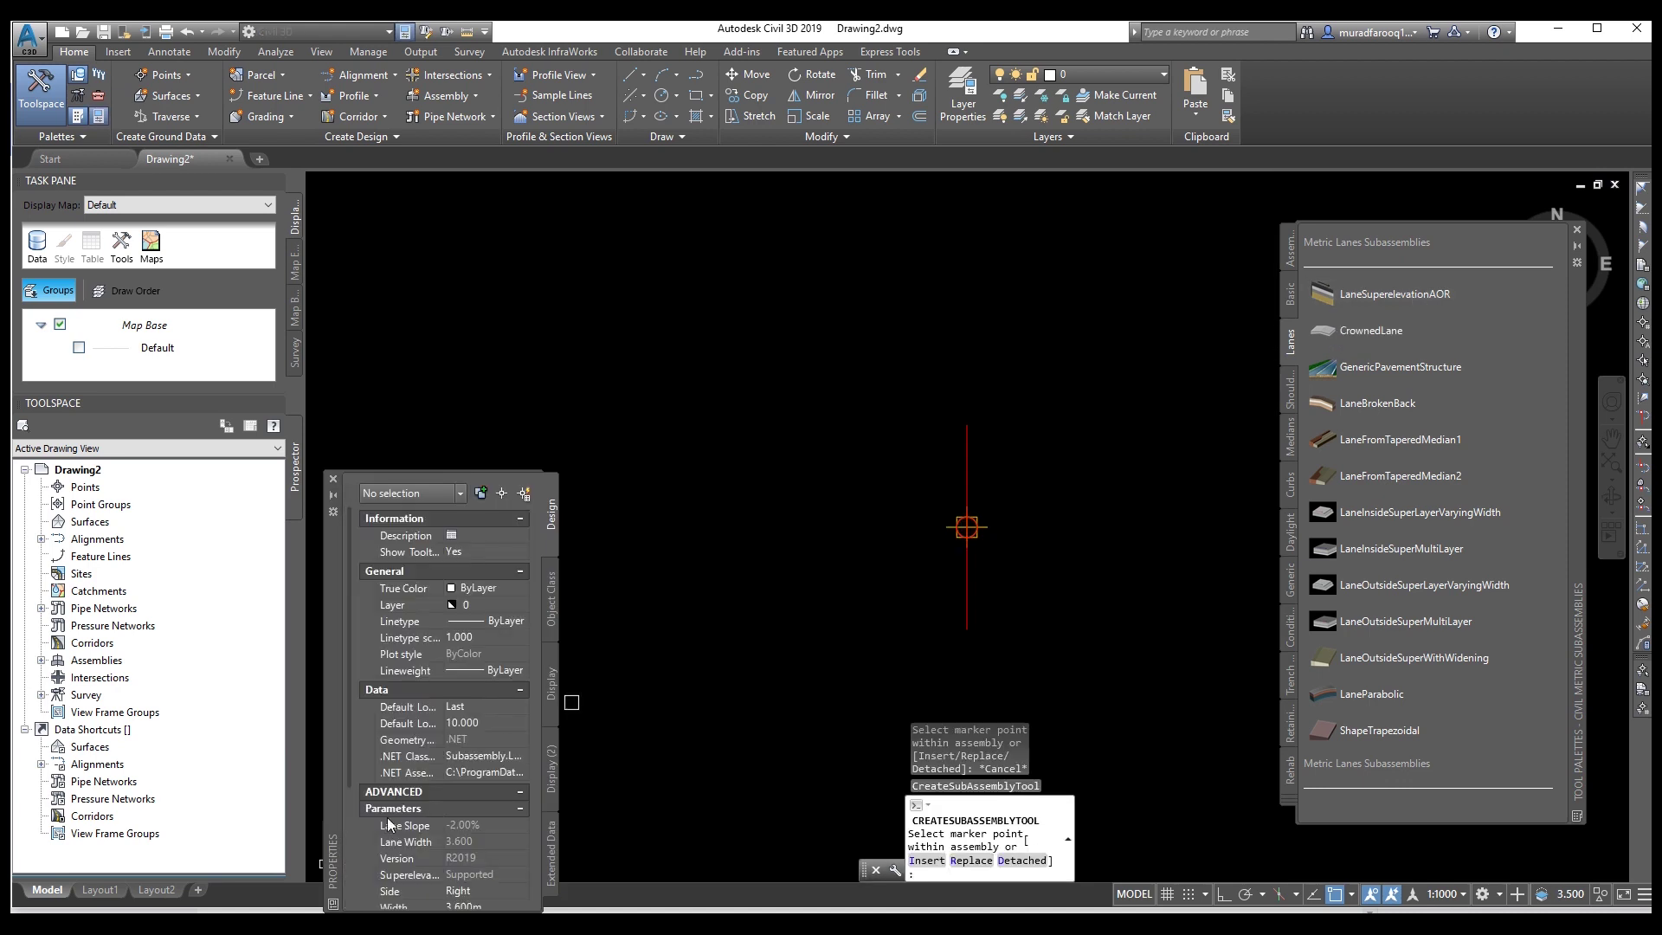
scroll(387, 810, "down", 3)
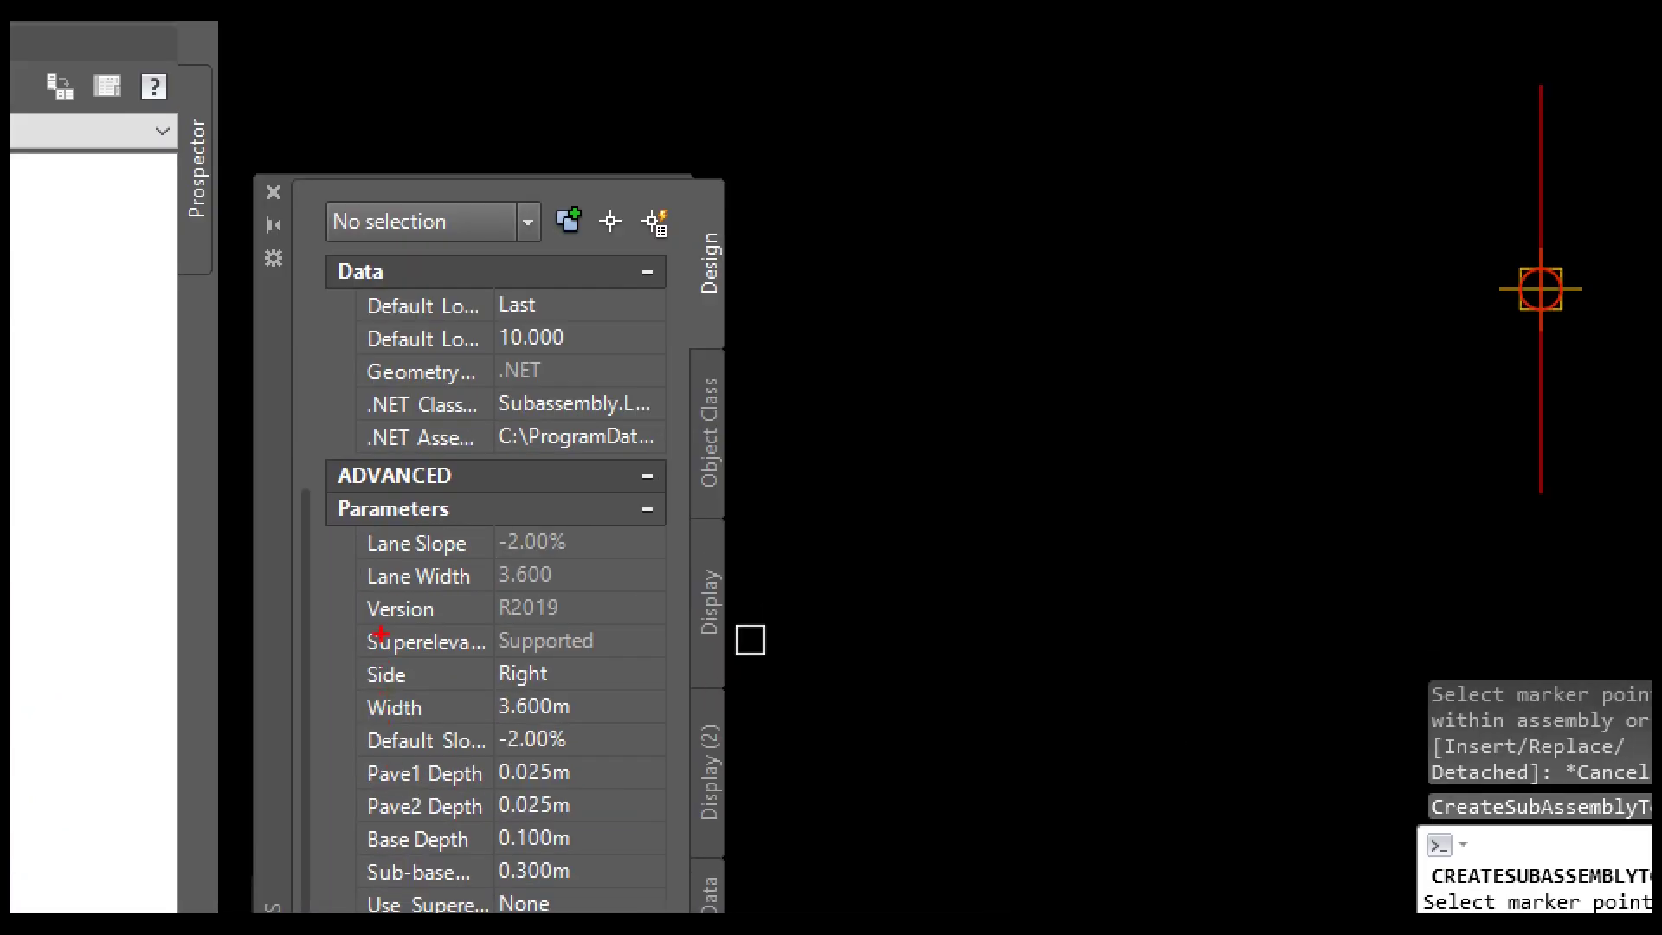
left_click_drag(340, 524, 701, 913)
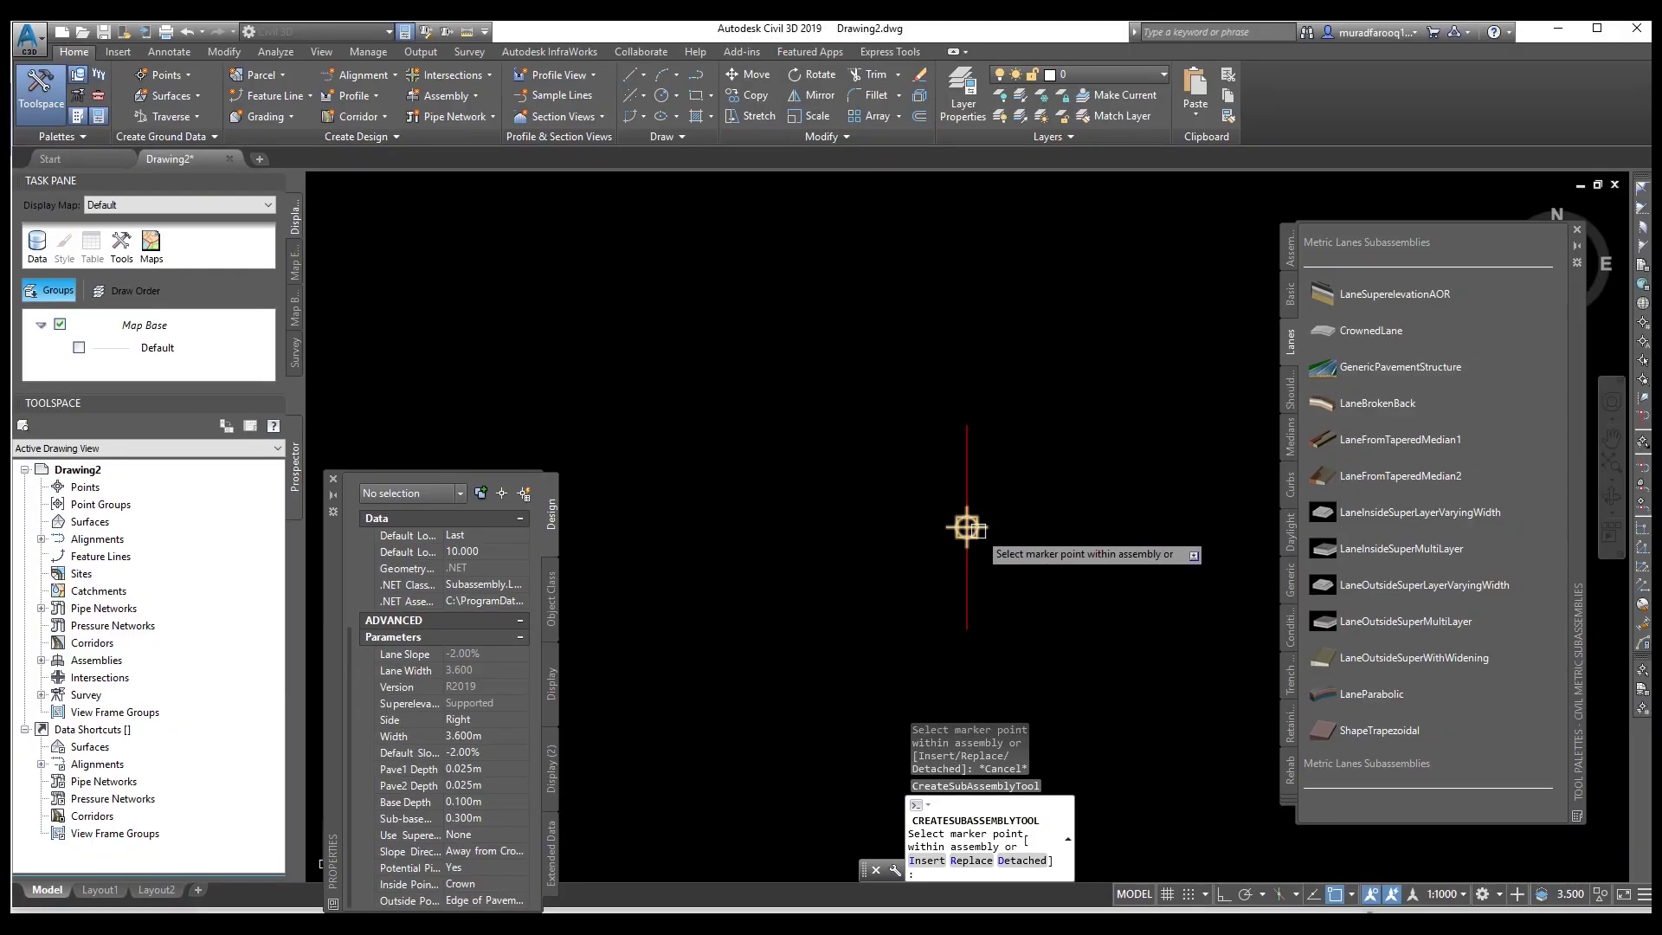
left_click(966, 526)
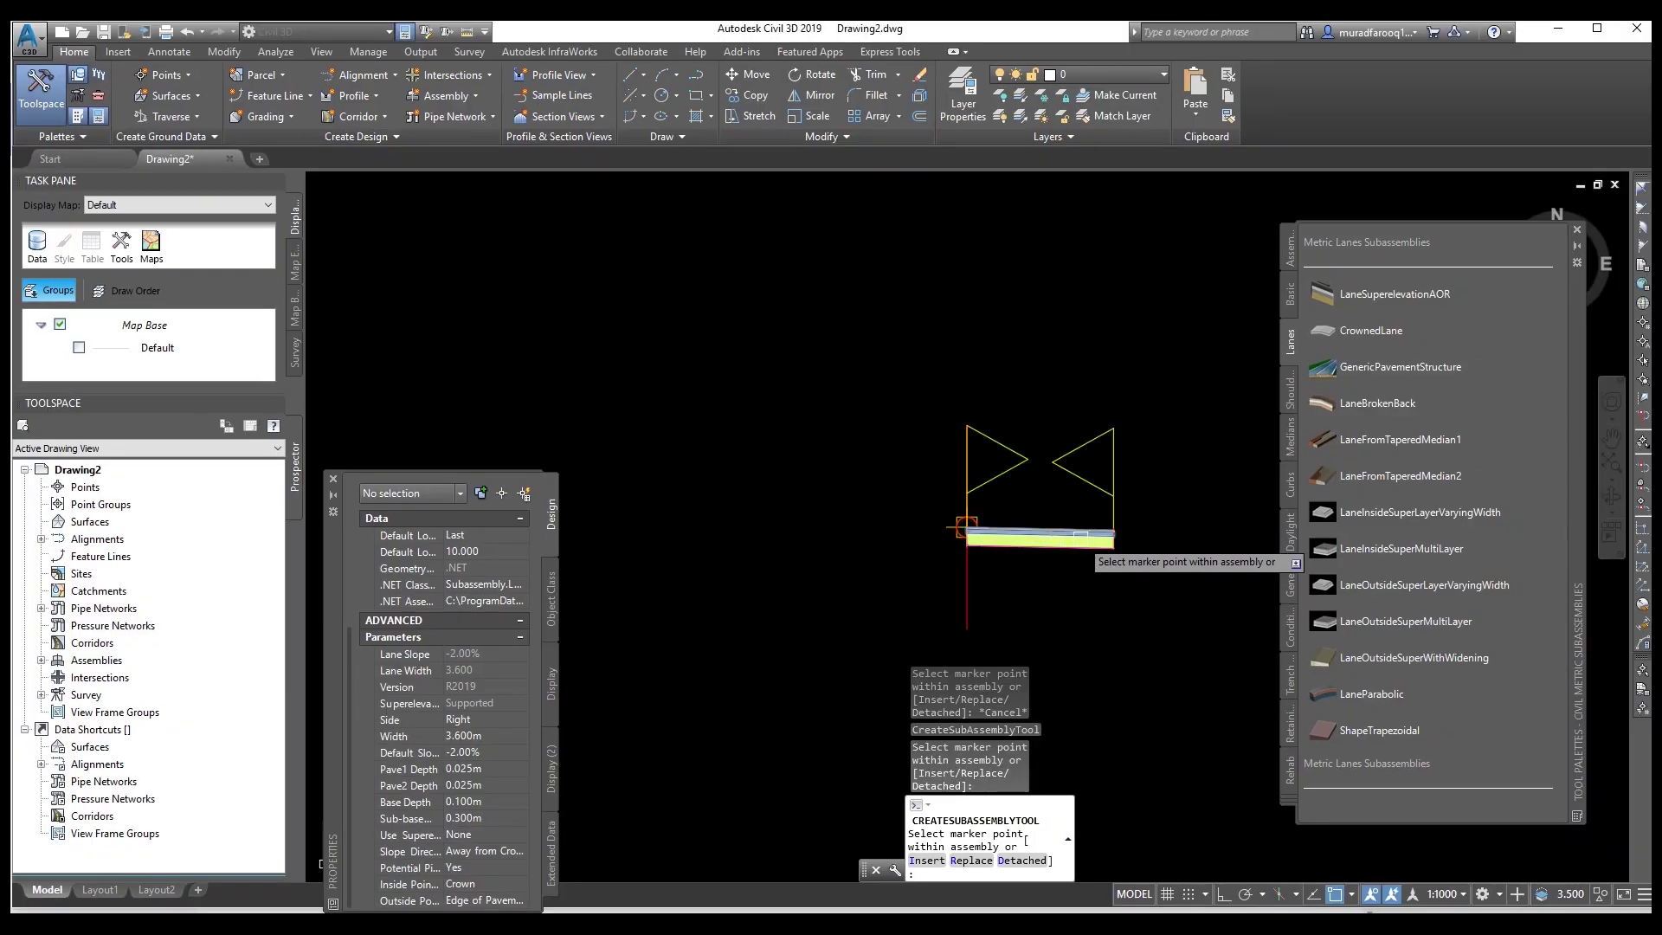
scroll(1078, 540, "up", 4)
scroll(1079, 540, "down", 2)
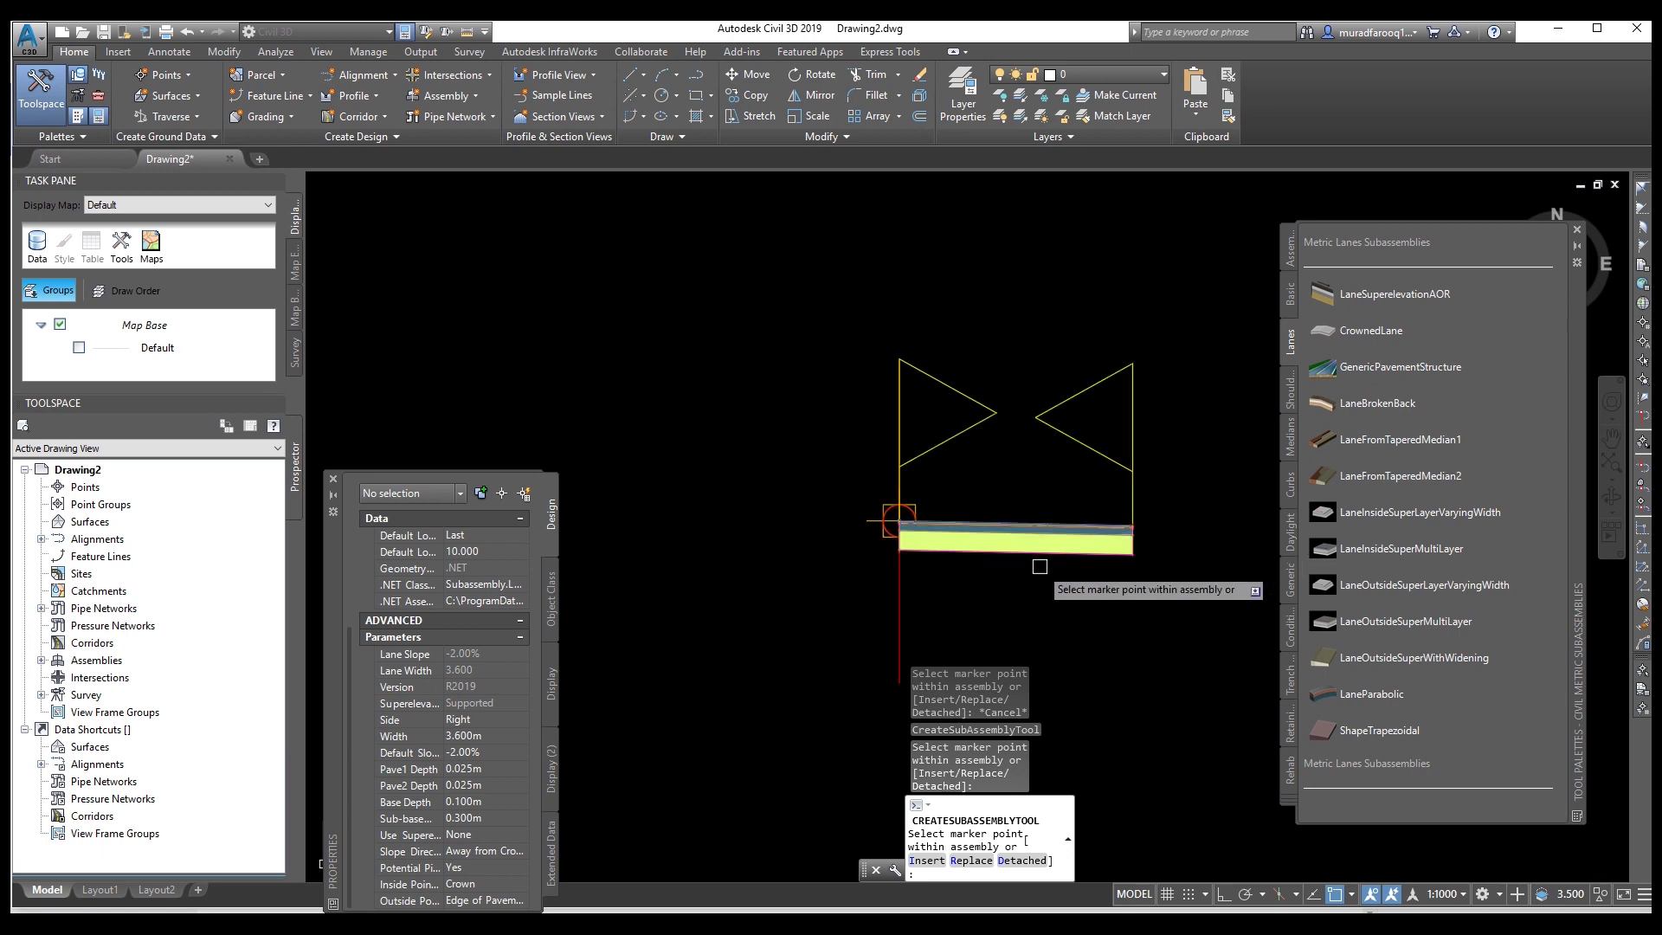
key("Escape")
scroll(1002, 583, "up", 2)
middle_click_drag(1001, 583, 797, 603)
scroll(797, 603, "down", 2)
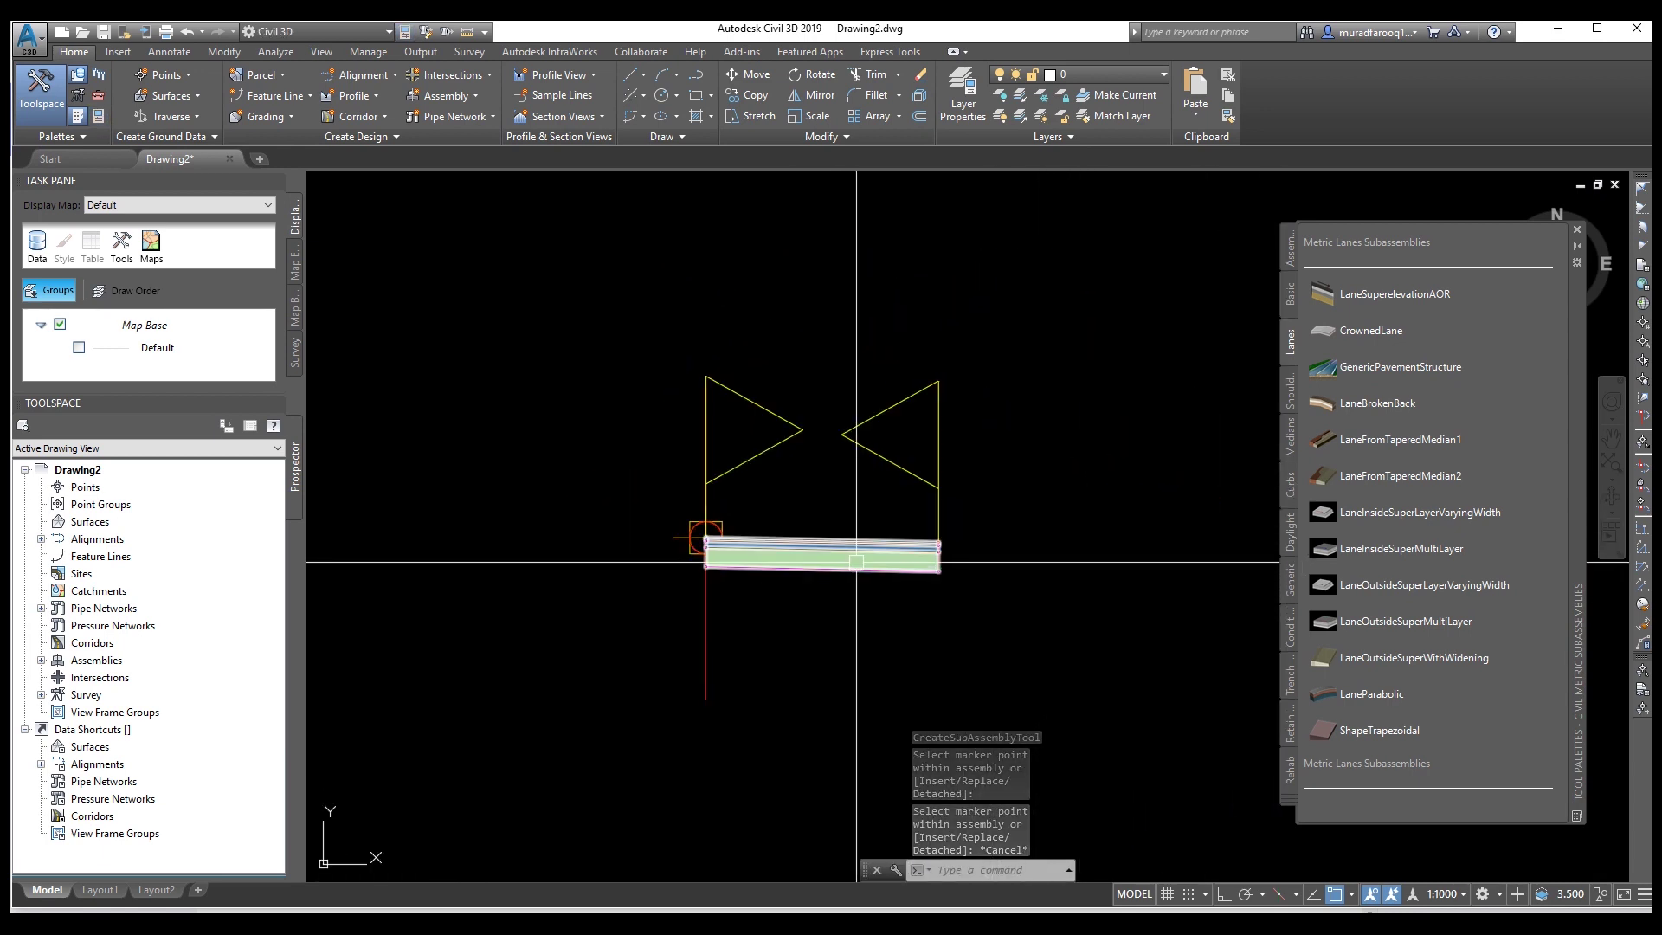
Open the subassembly properties of the right lane and review its input parameters.
left_click(822, 558)
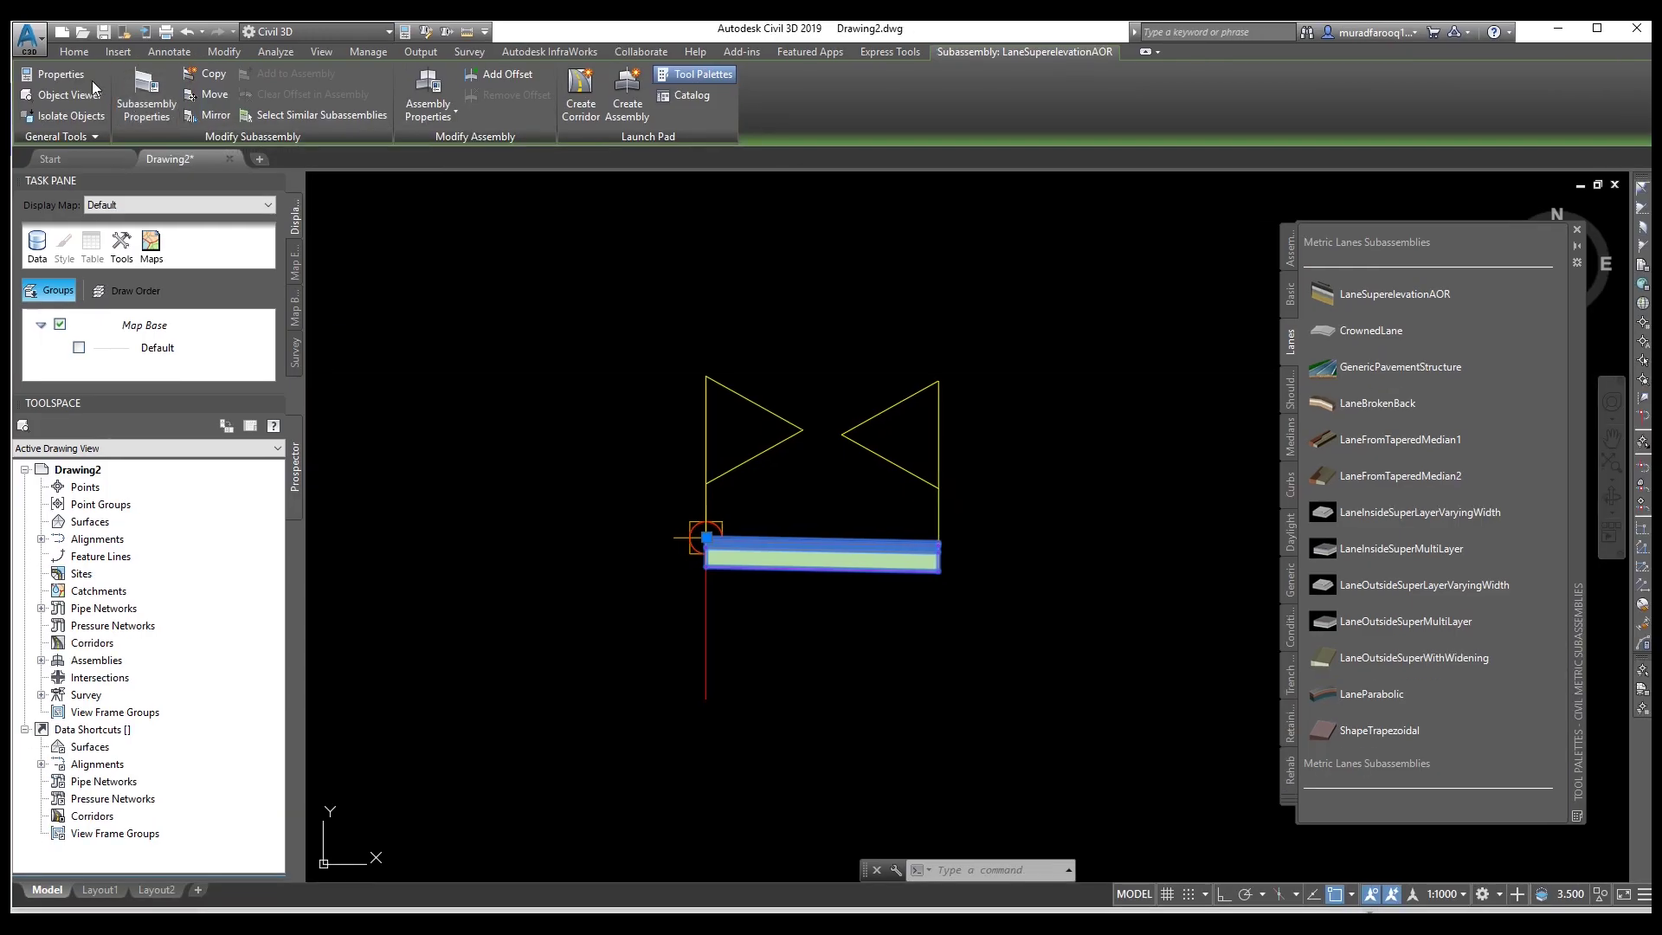
left_click(209, 95)
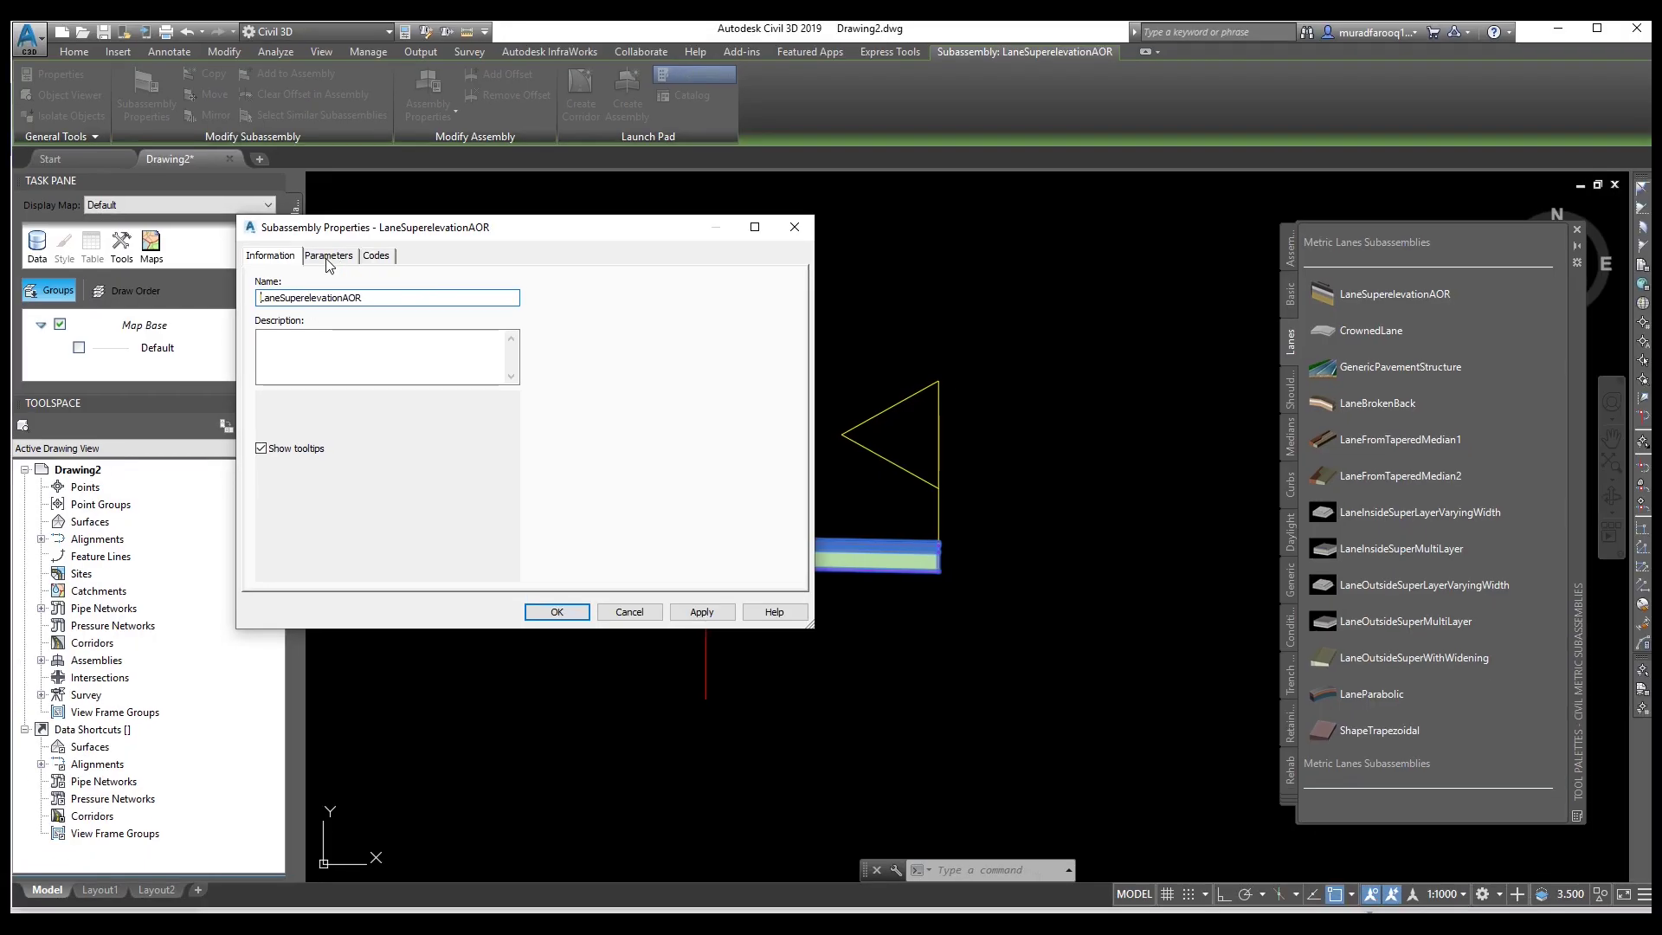
left_click(337, 256)
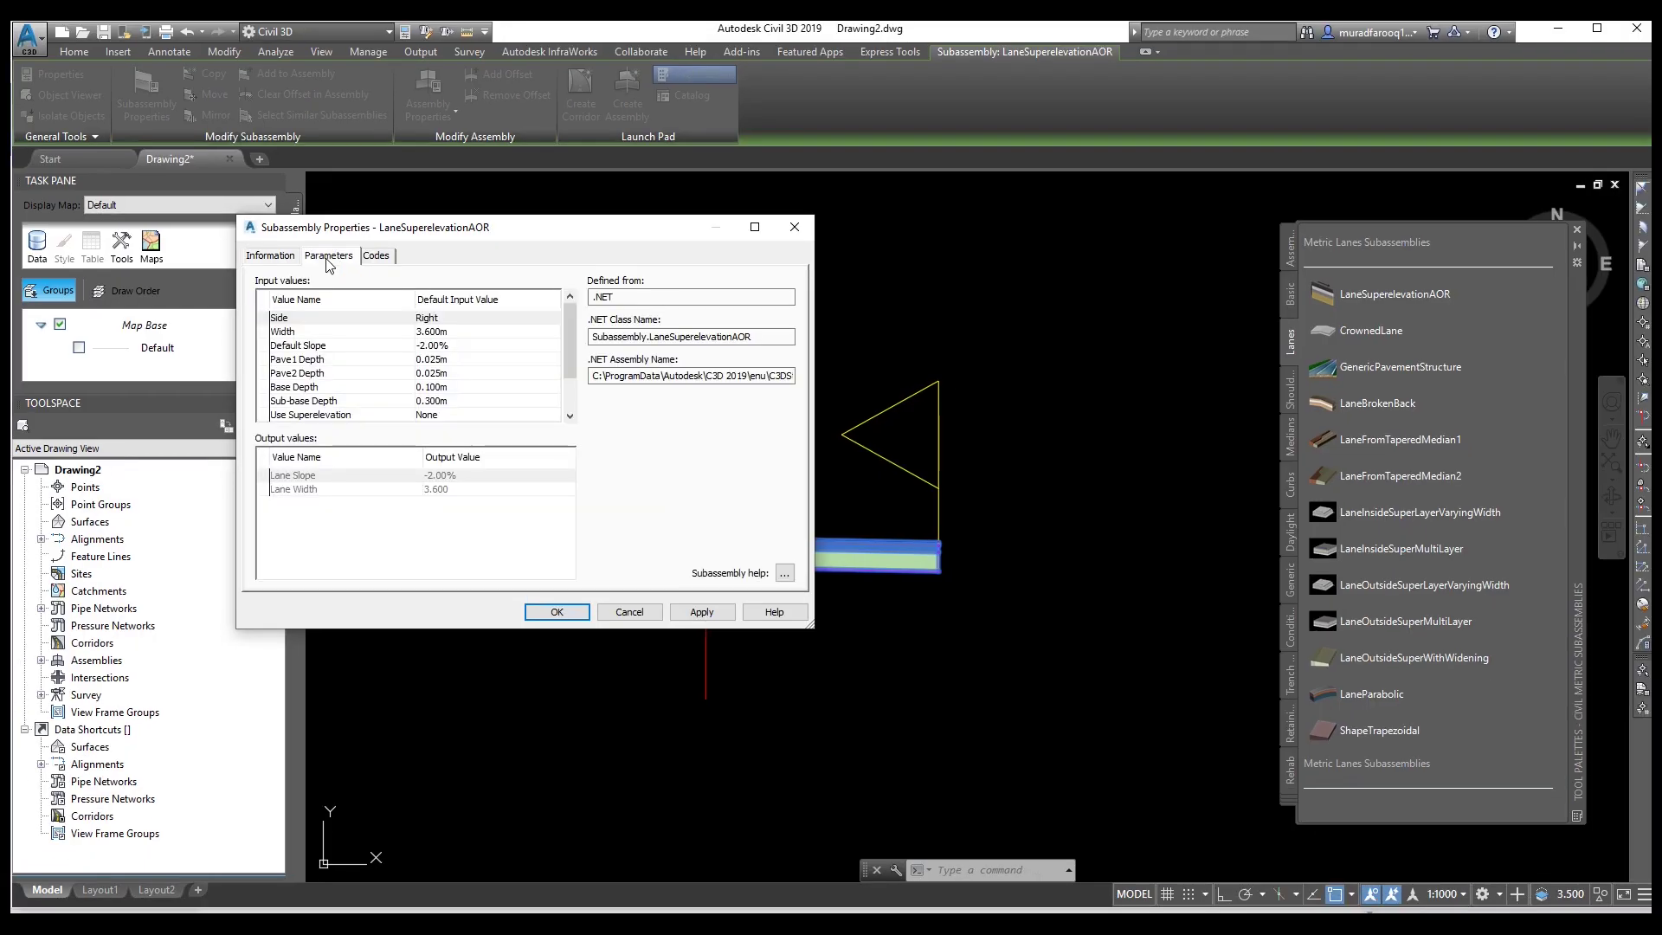
scroll(365, 370, "down", 2)
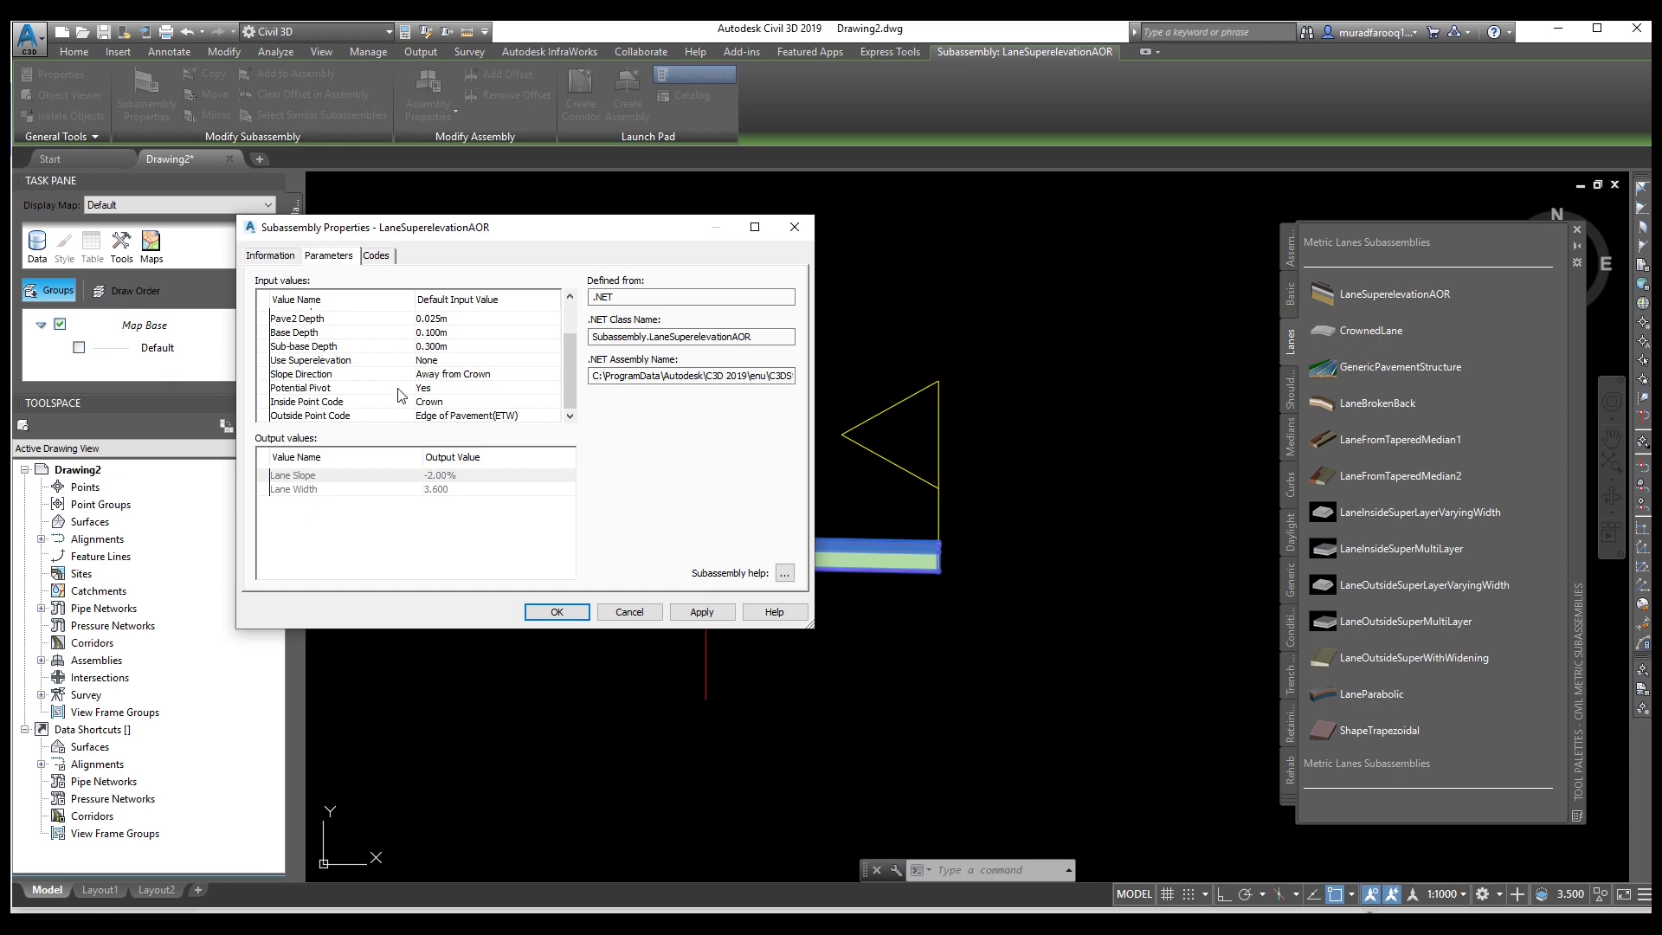
scroll(453, 399, "up", 2)
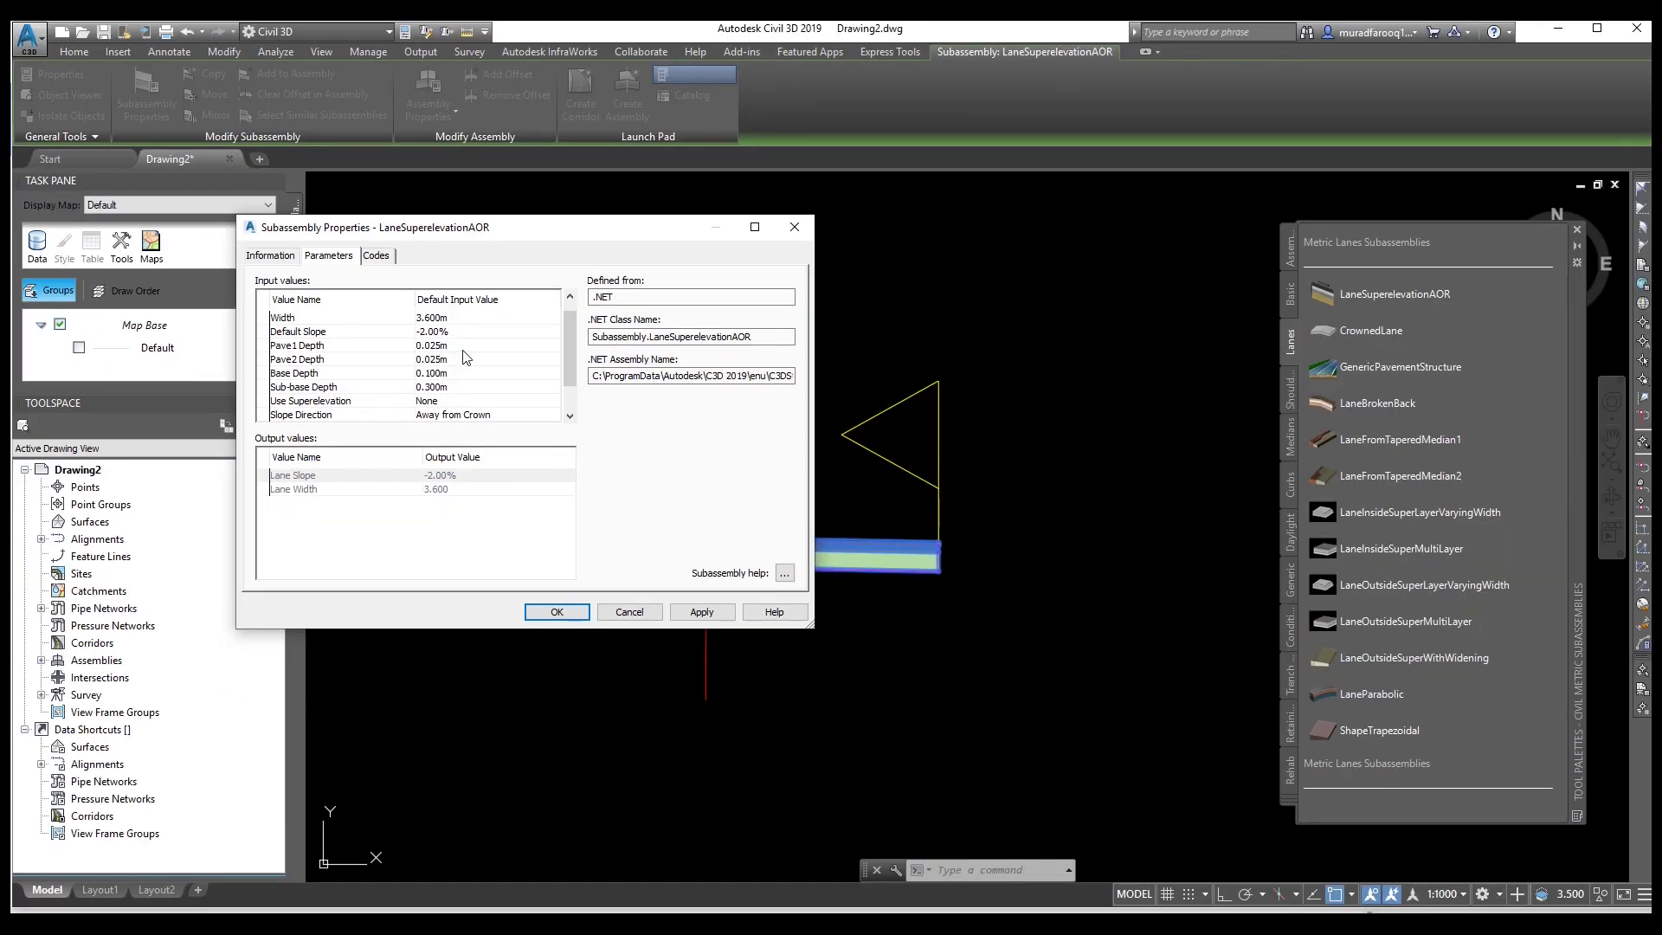
Set the right lane's Width parameter to 7 m.
left_click(467, 320)
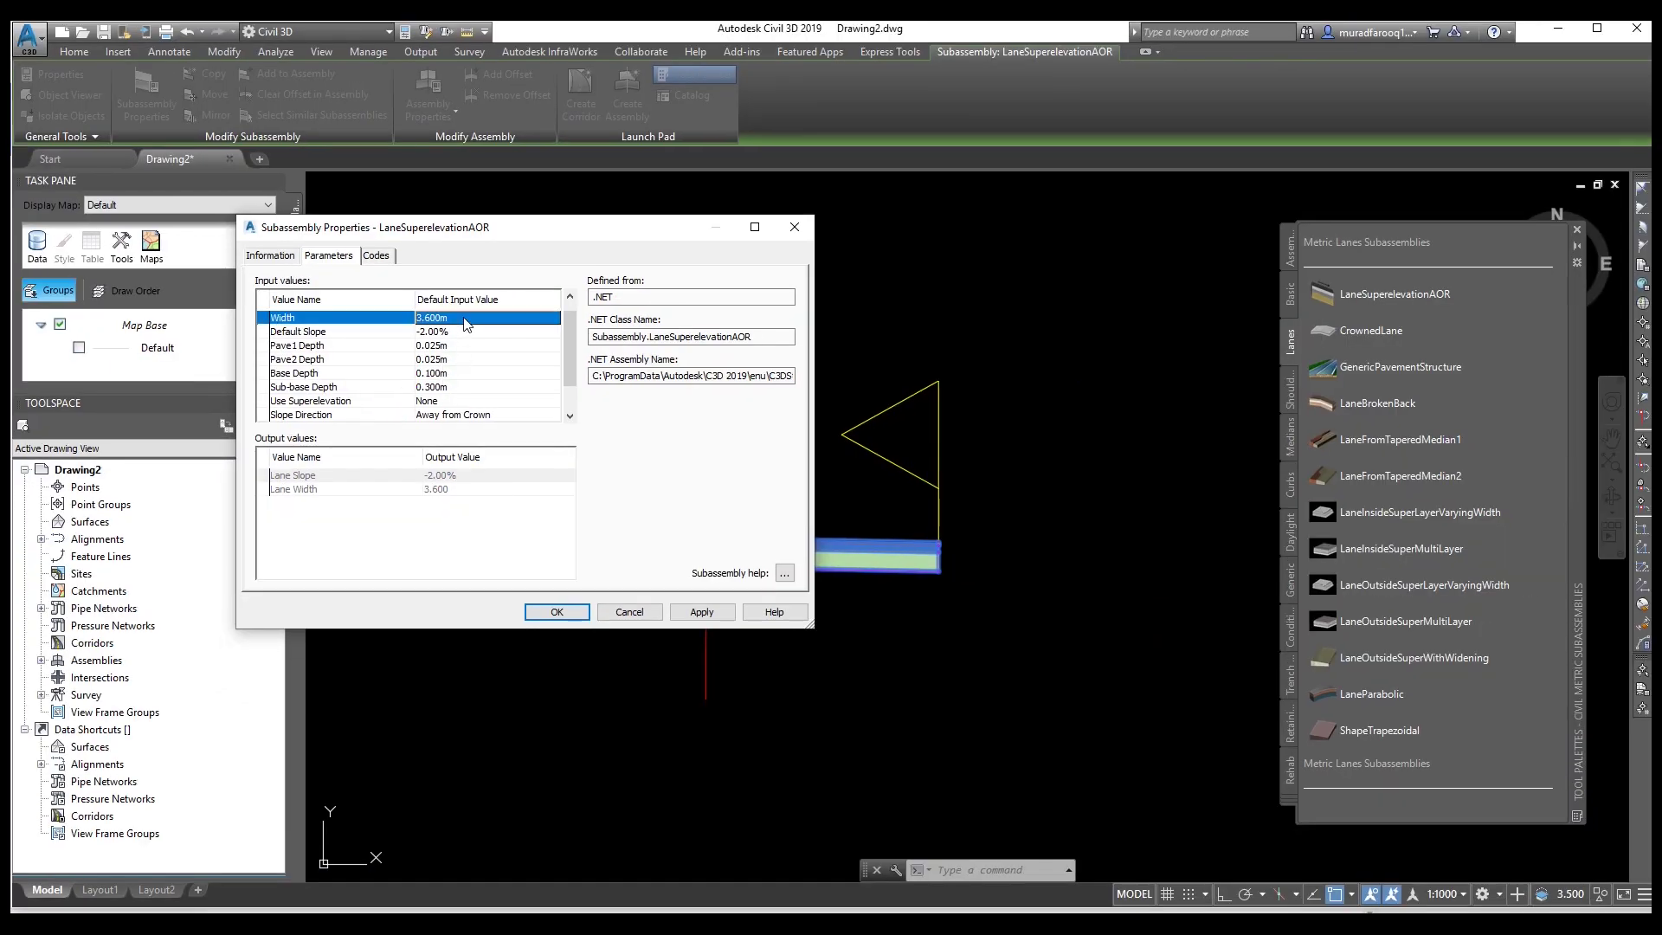
left_click(465, 317)
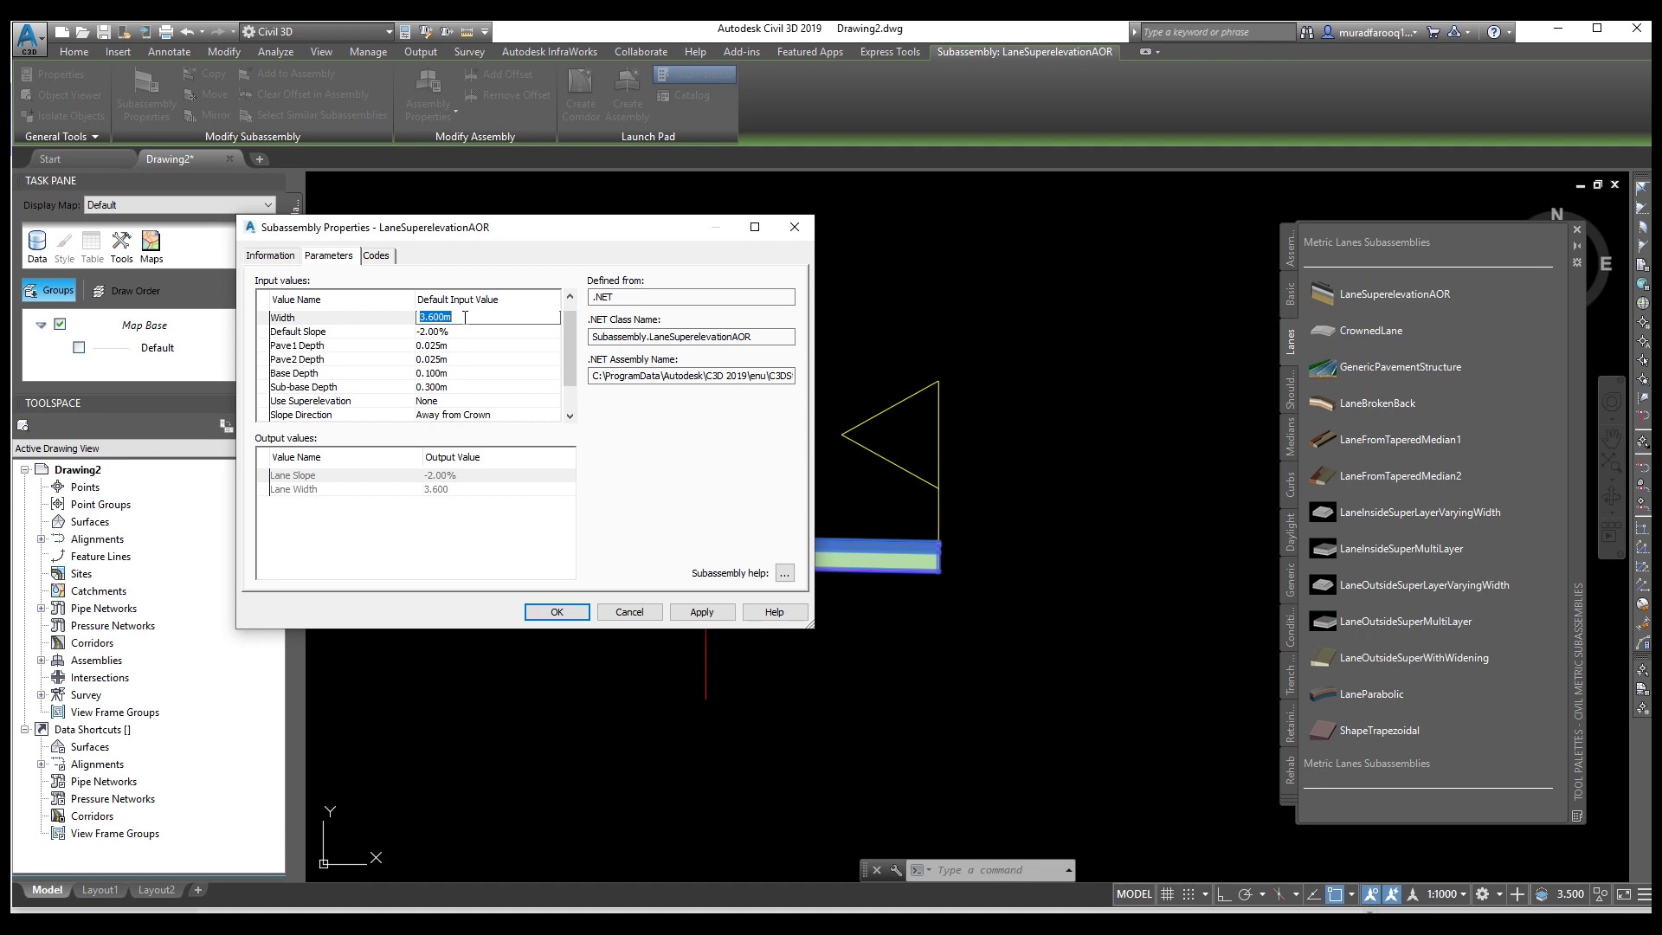
scroll(463, 354, "up", 1)
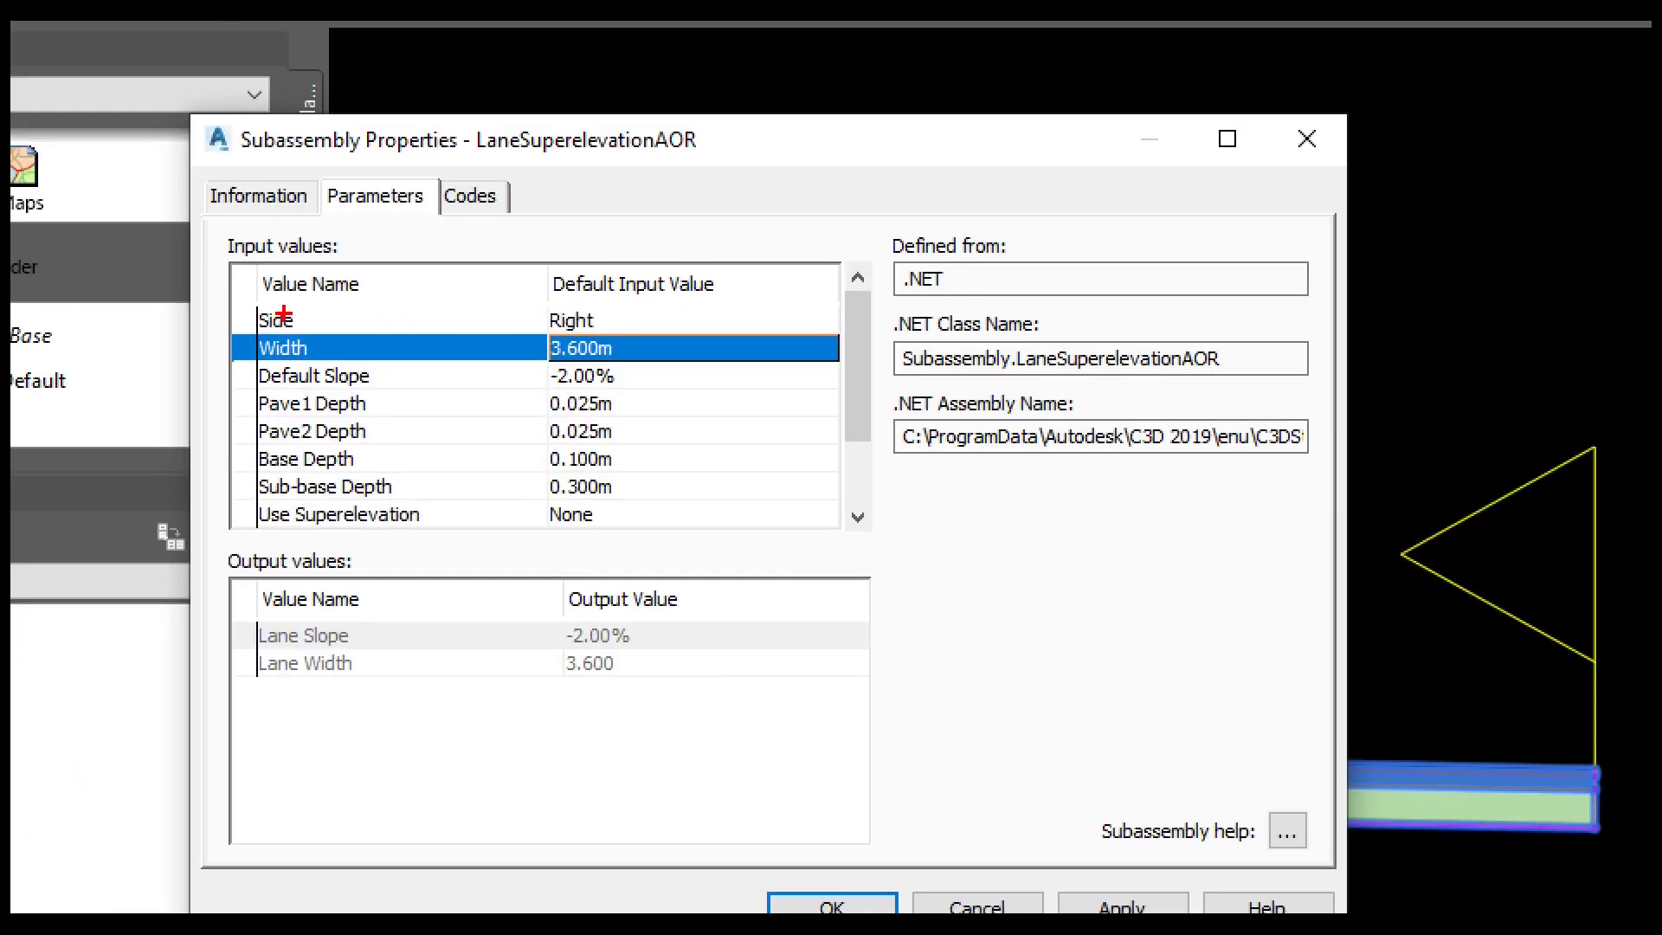
left_click_drag(522, 301, 638, 335)
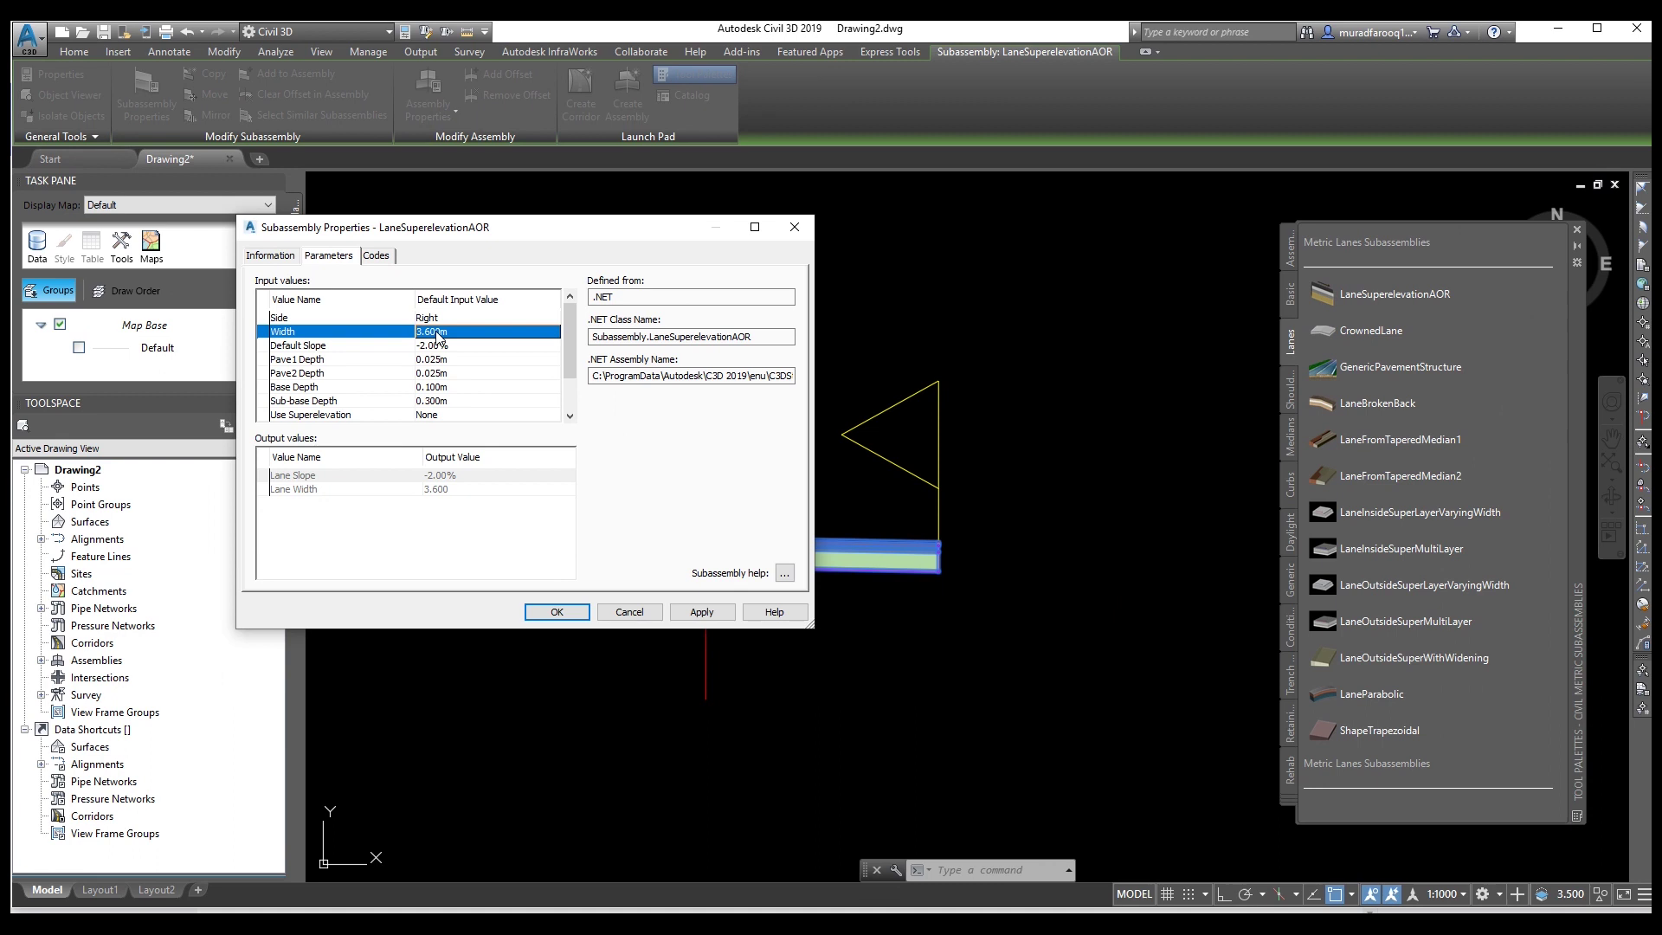
left_click(629, 346)
key("BackSpace")
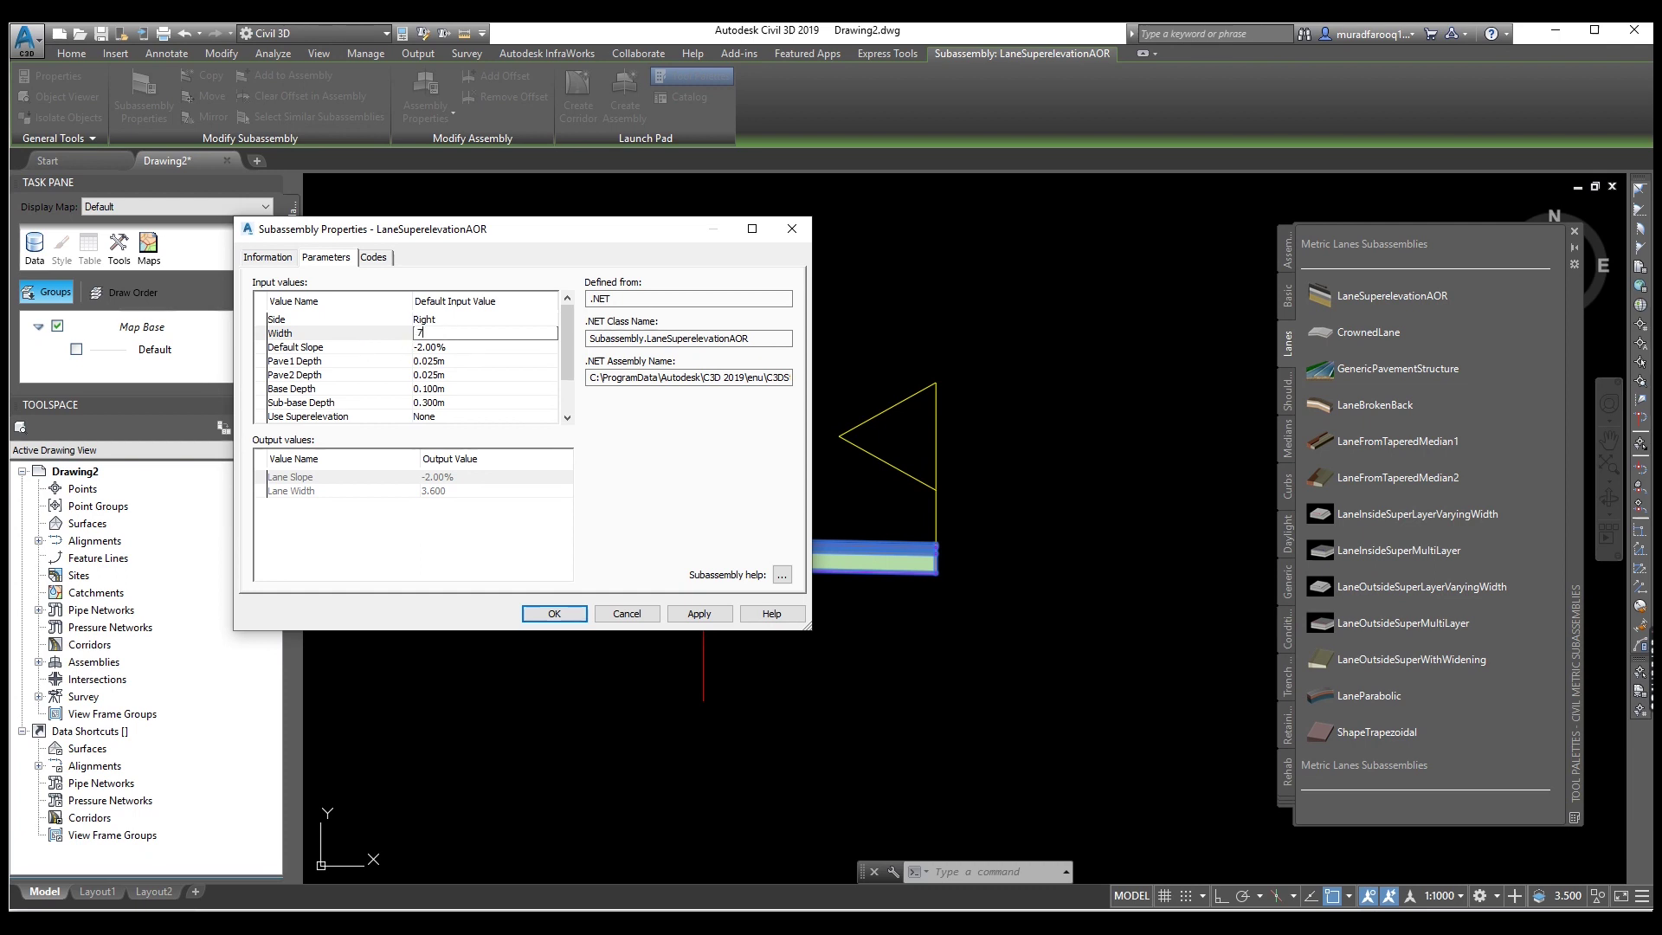
Set the right lane's Default Slope to -2.50%.
left_click(456, 346)
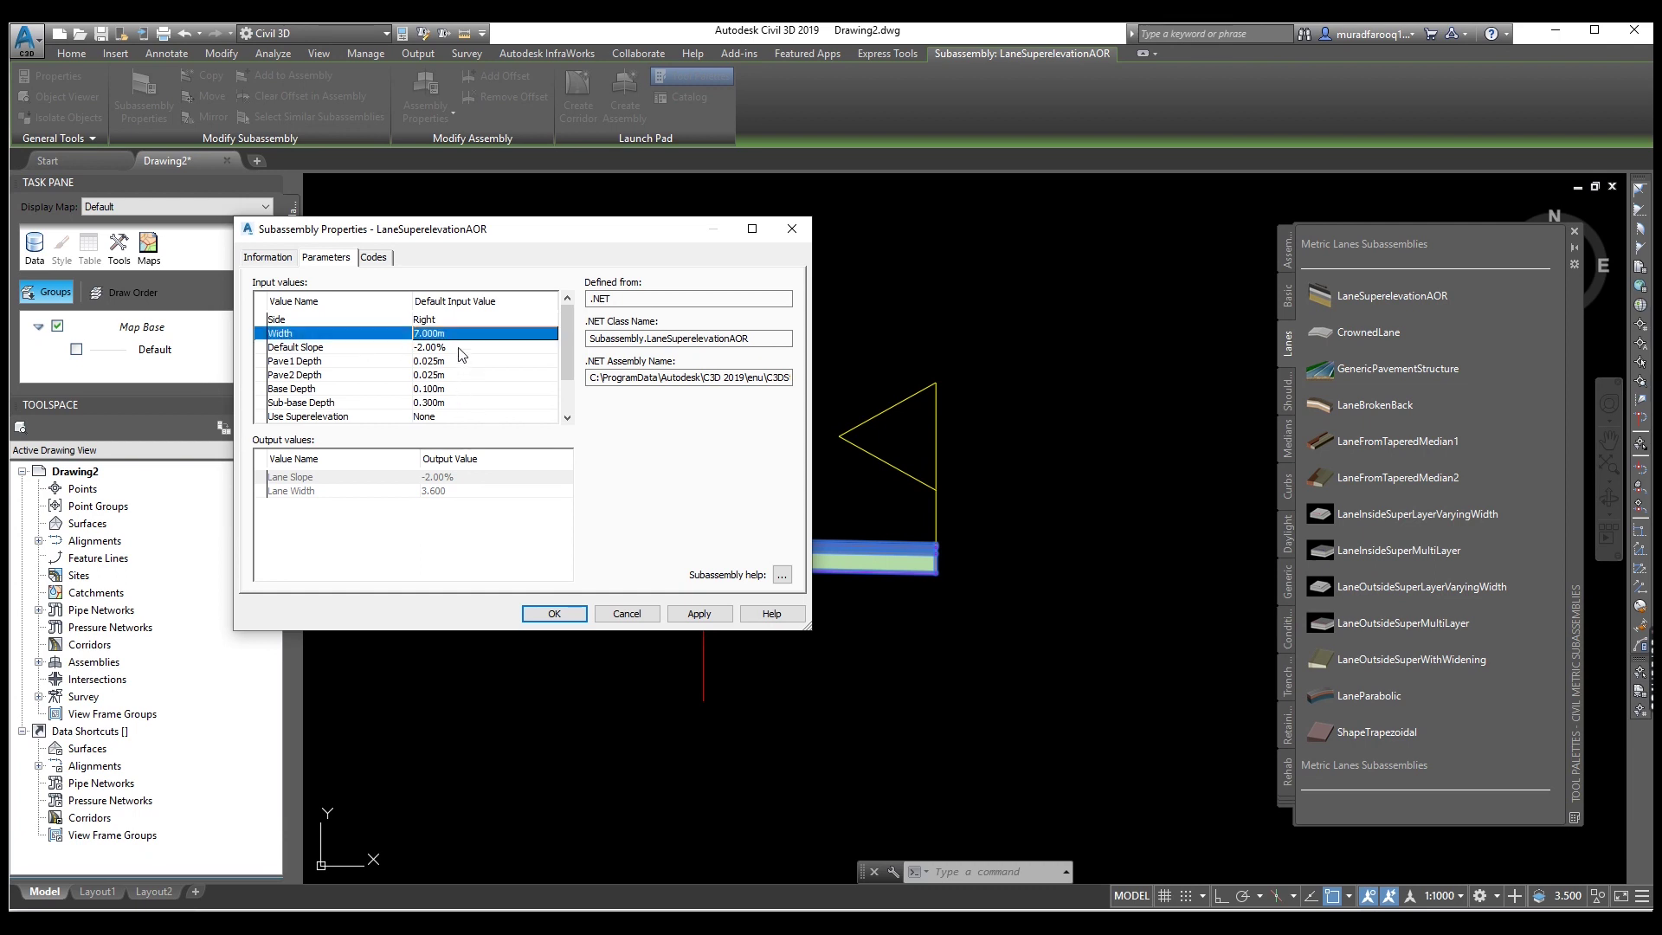
left_click(455, 346)
left_click_drag(456, 346, 405, 345)
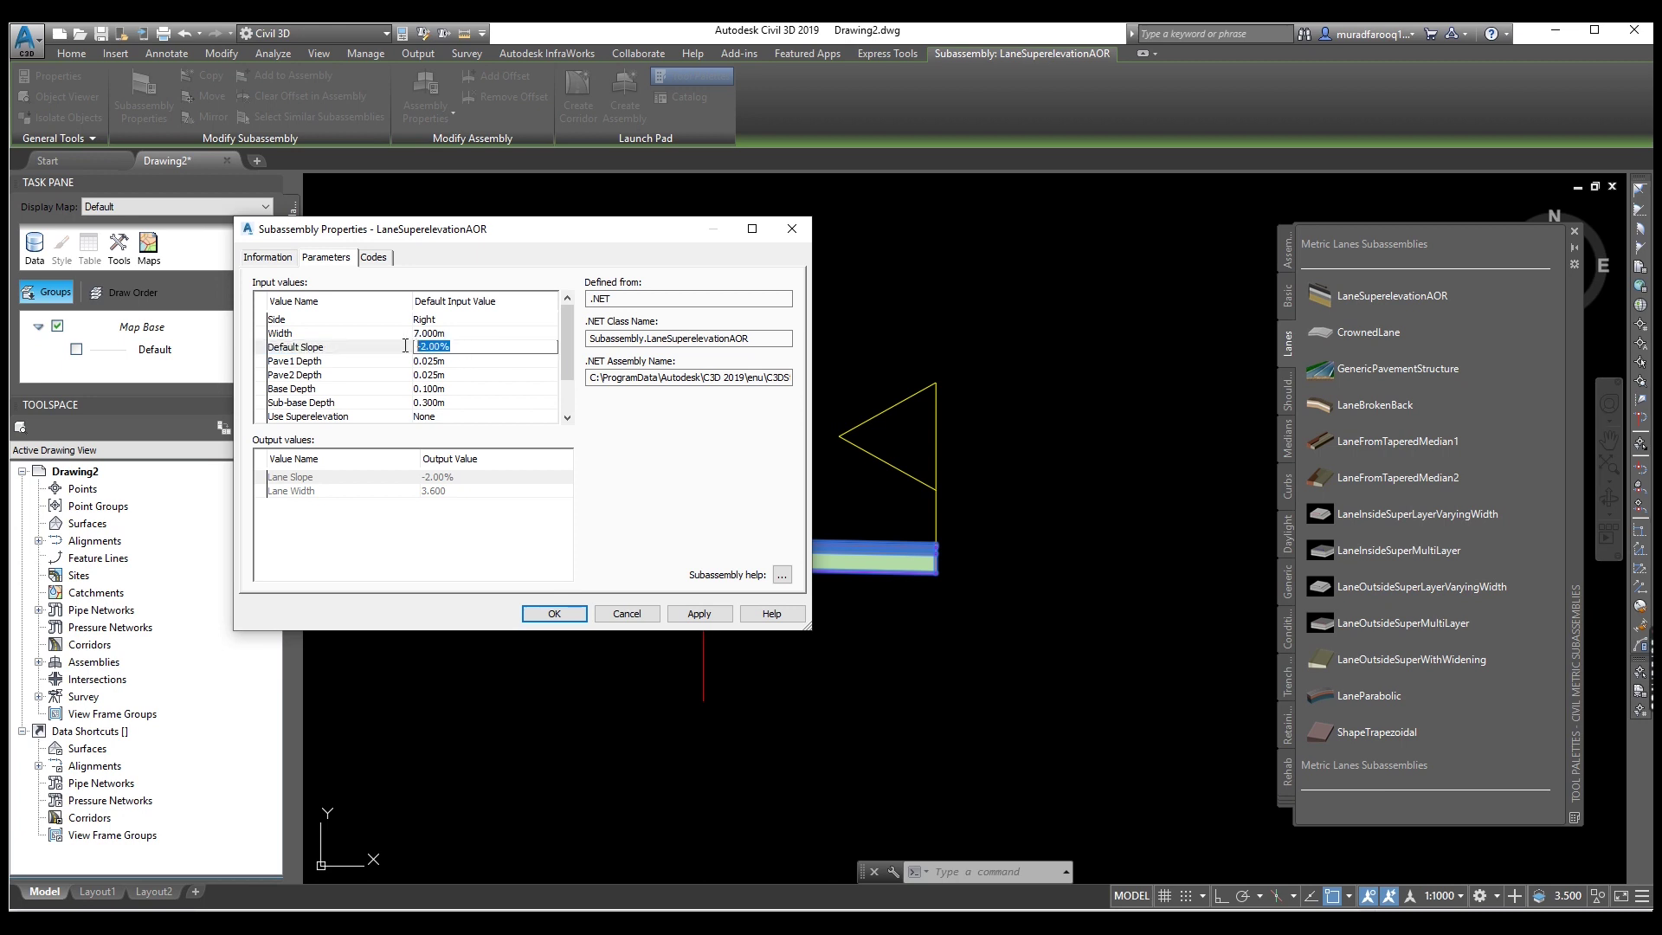
type("2.")
Set the right lane's Pave1 Depth to 0.050 m and Pave2 Depth to 0.070 m.
left_click(465, 360)
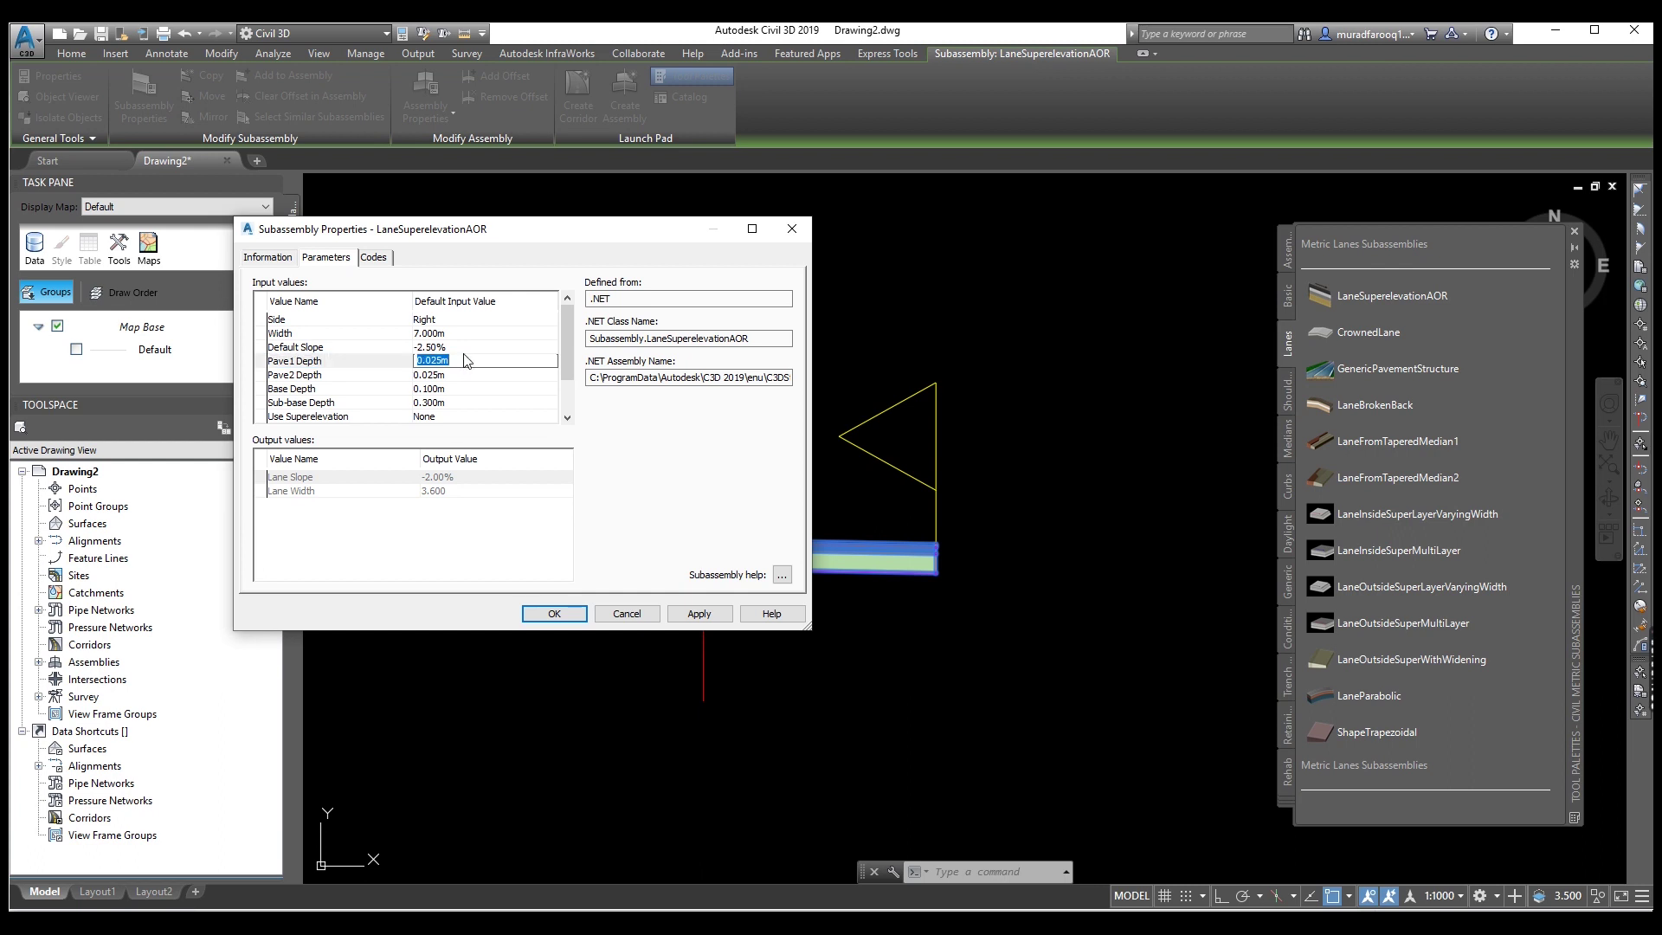
key("BackSpace")
left_click(463, 376)
type("0")
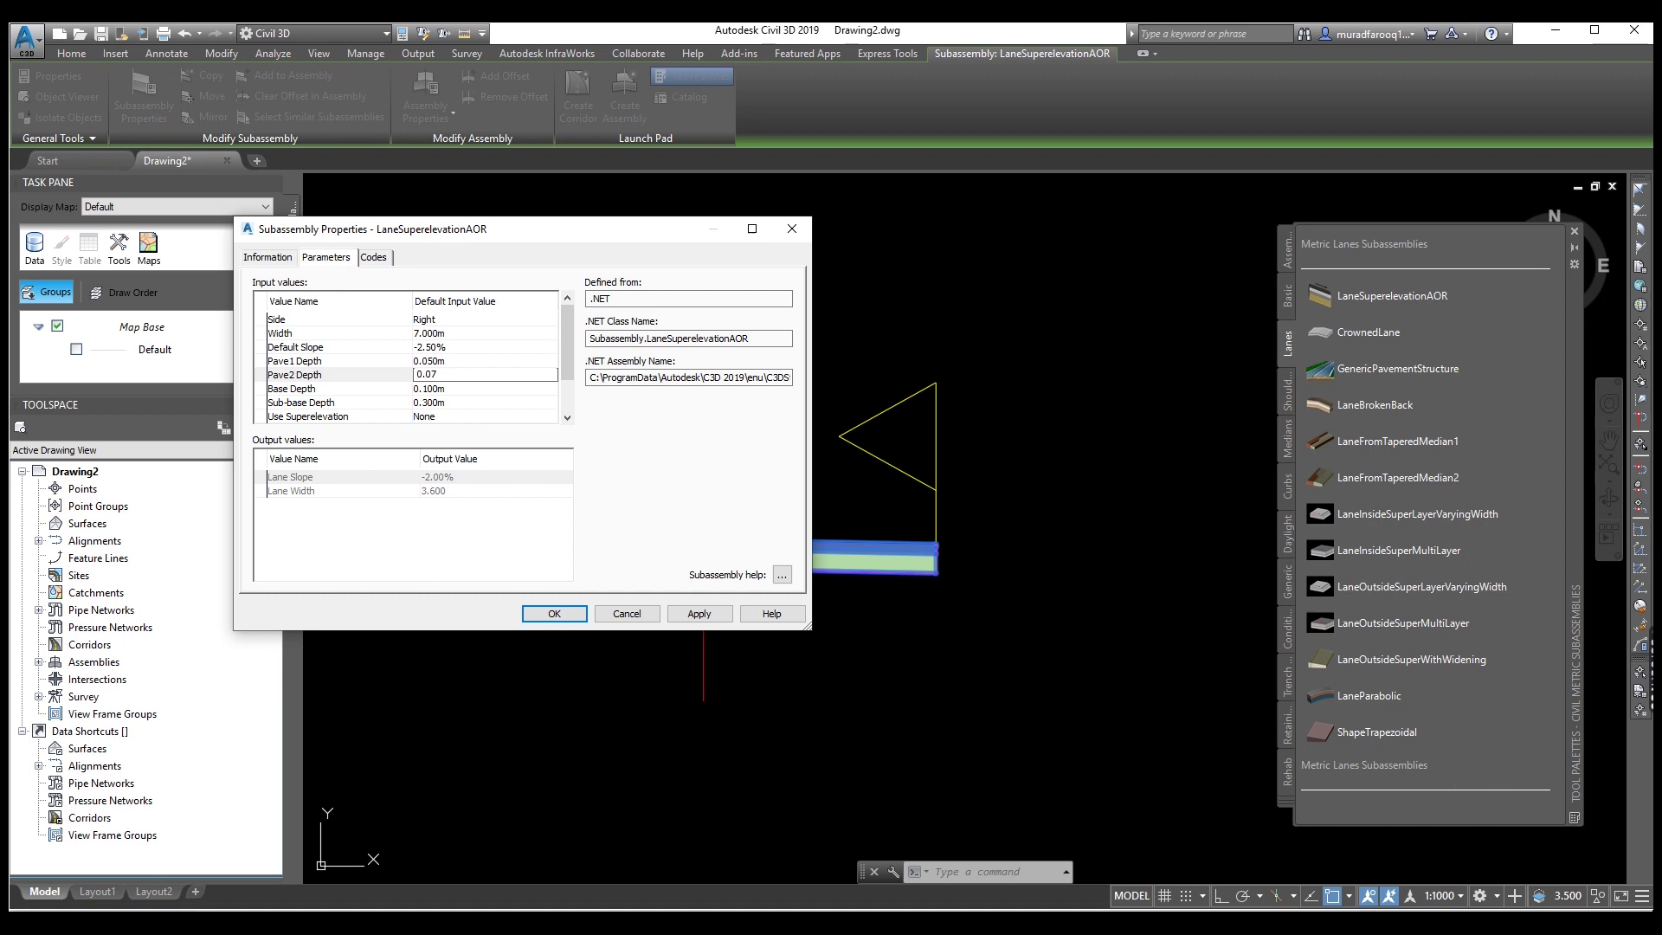
Set the right lane's Base Depth to 0.150 m and Sub-base Depth to 0.200 m.
left_click(463, 389)
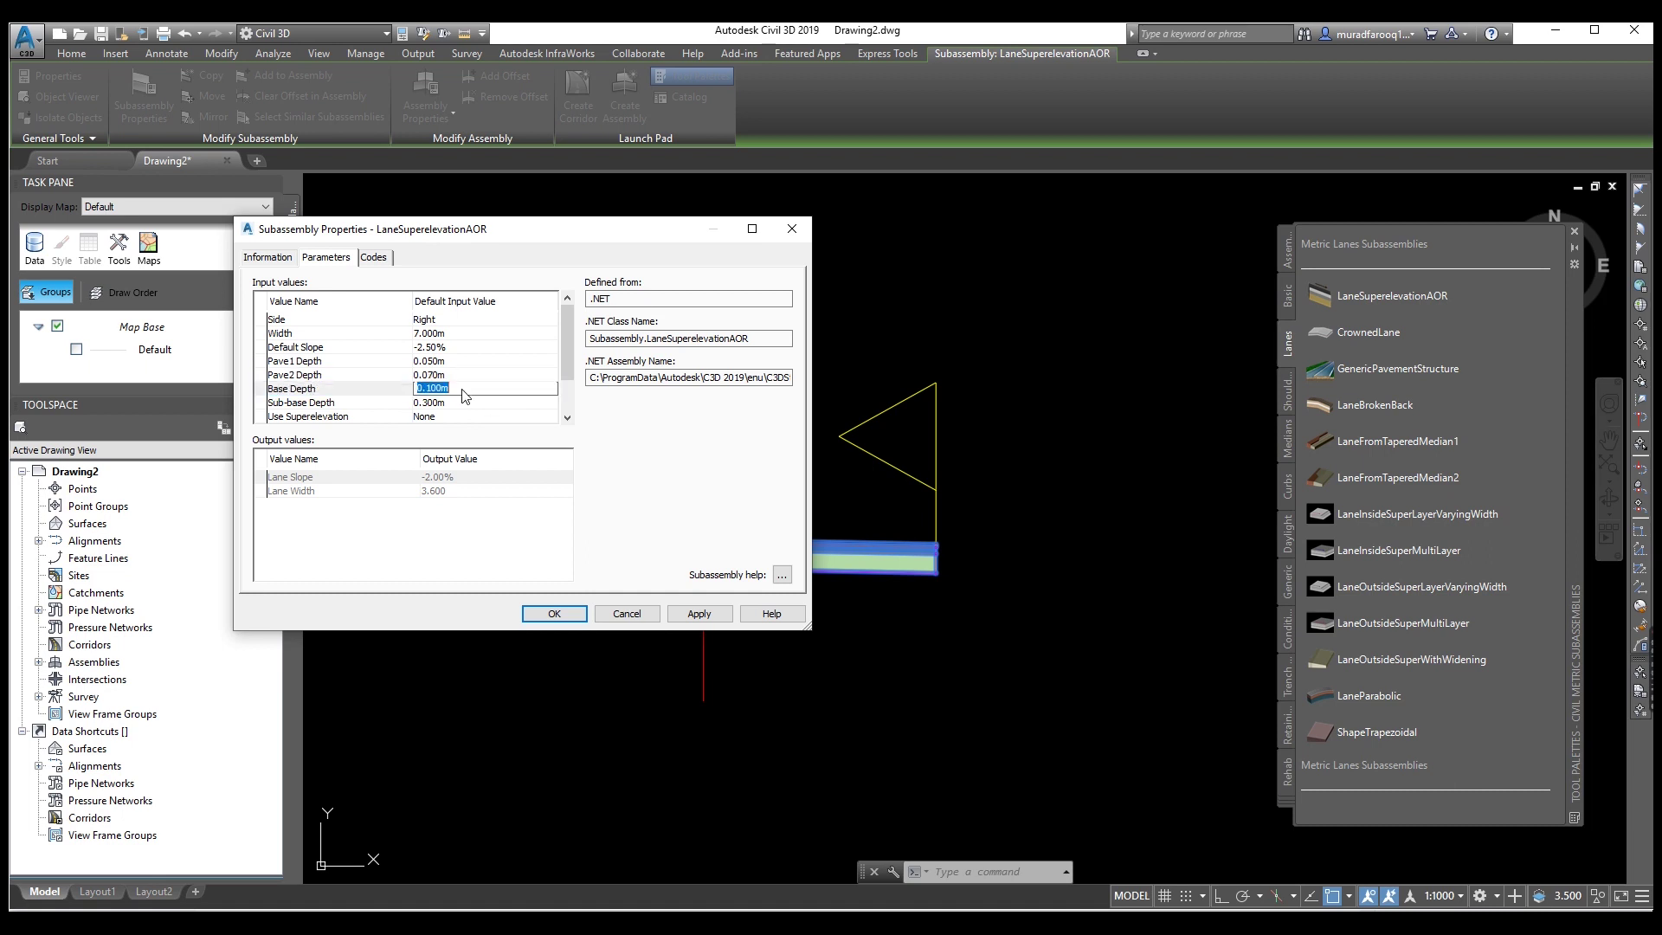
type("0.")
left_click(462, 403)
type("0")
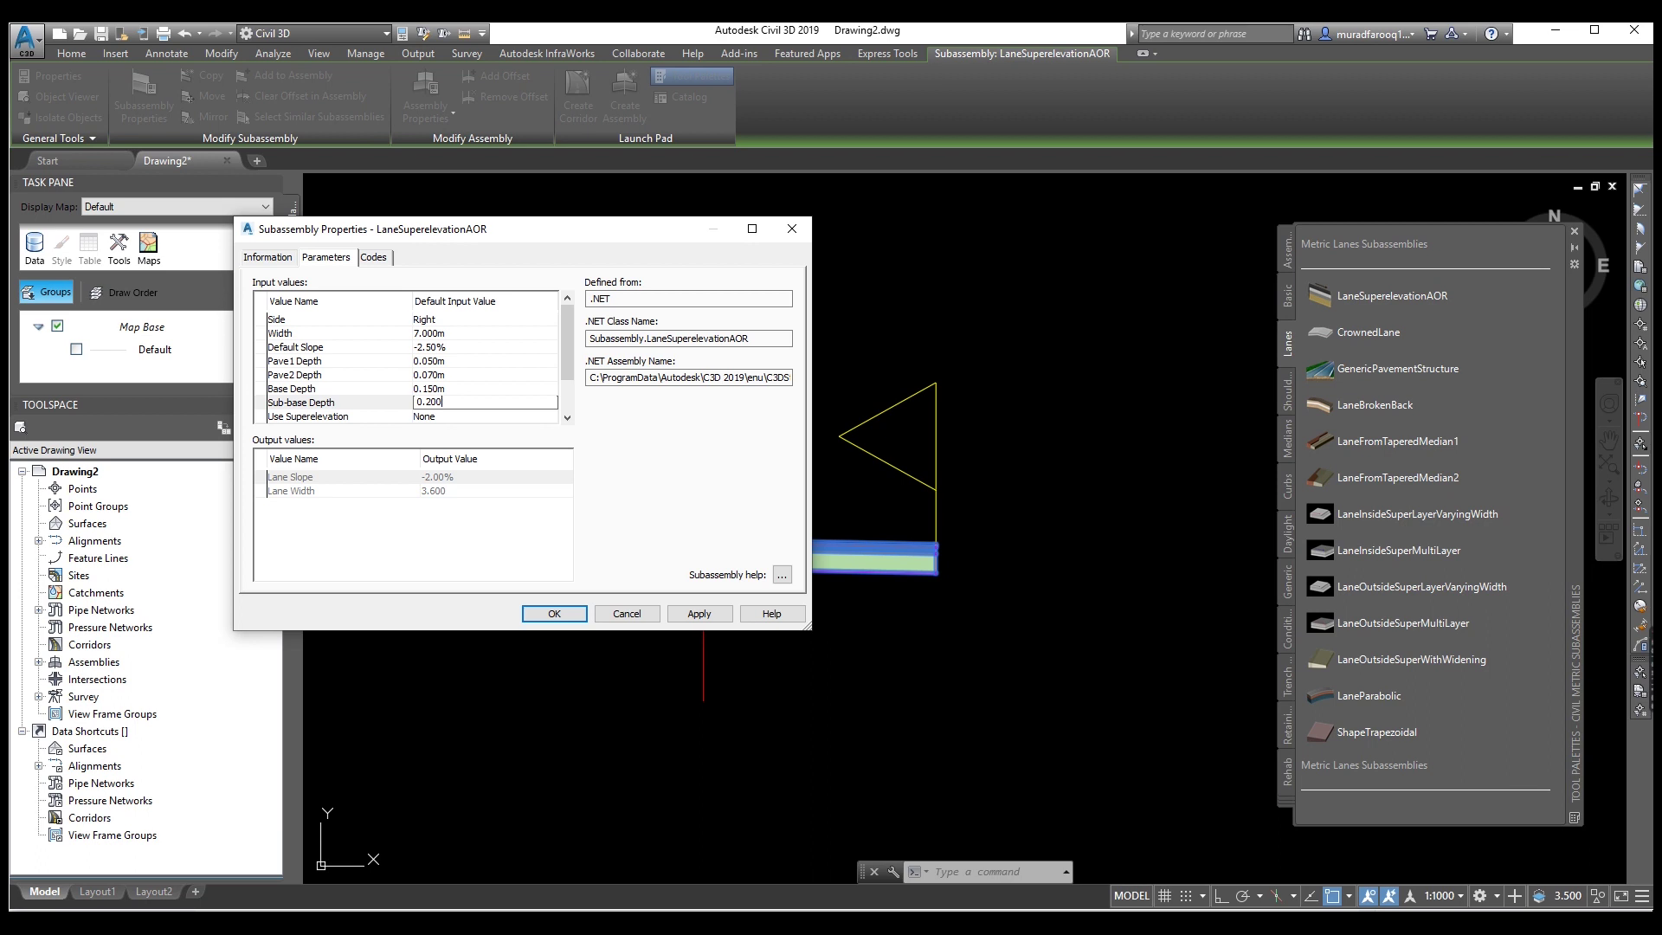
type(".200")
key("Return")
Set Use Superelevation to Right Lane Outside and apply the changed parameters to the lane.
scroll(450, 416, "down", 2)
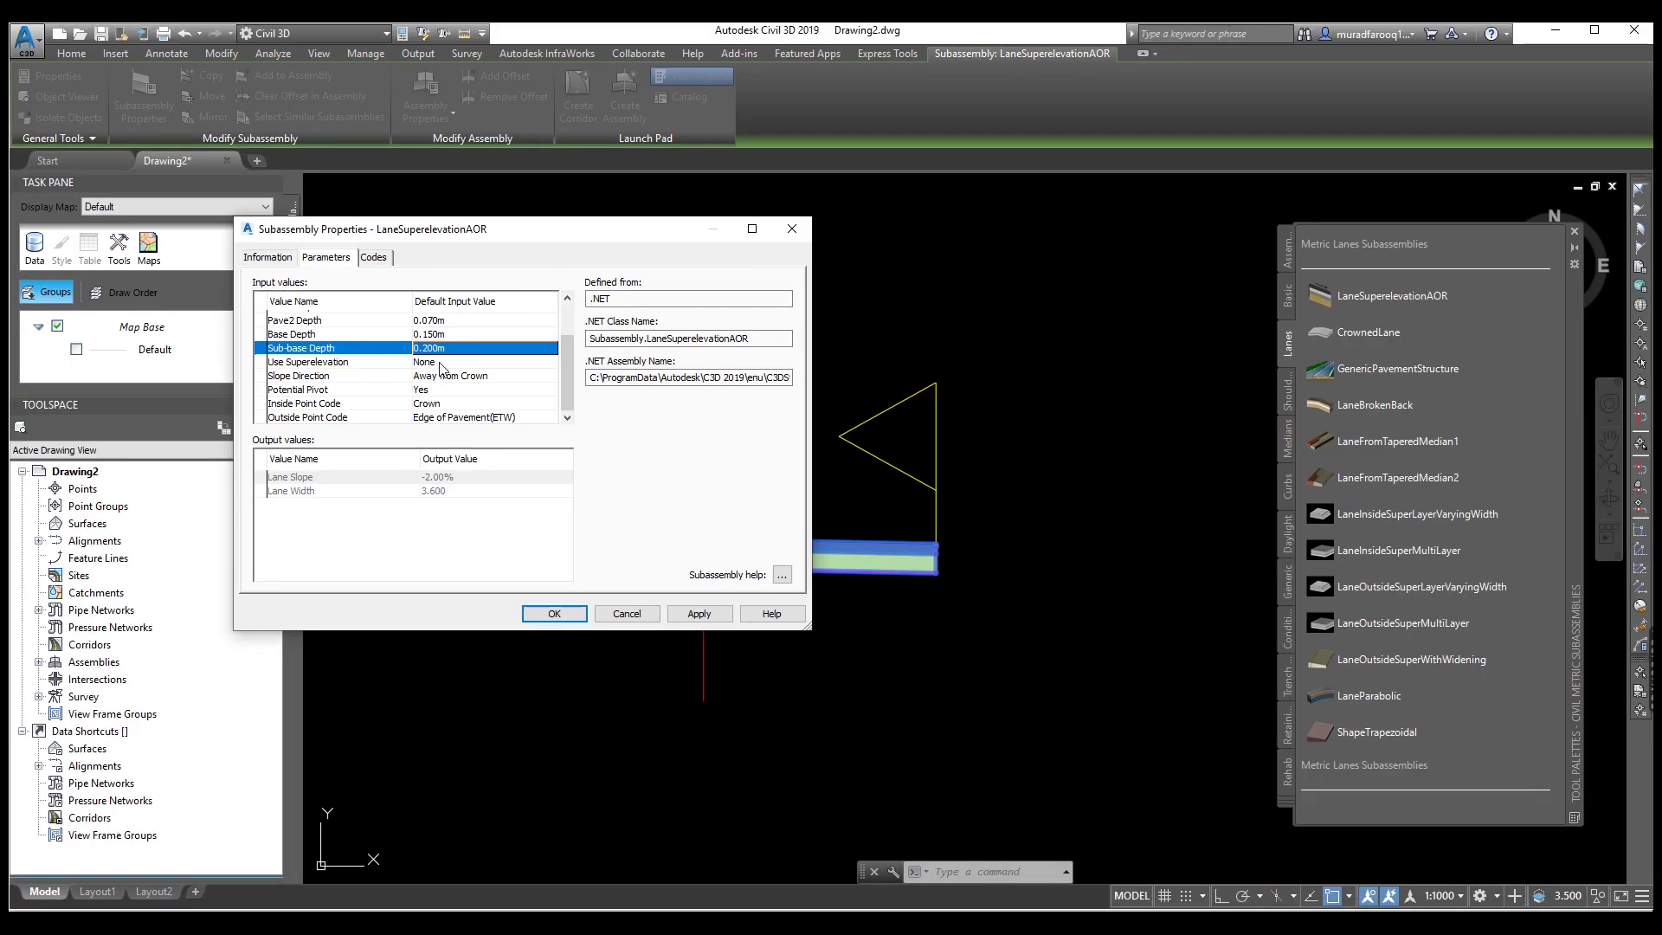
double_click(442, 368)
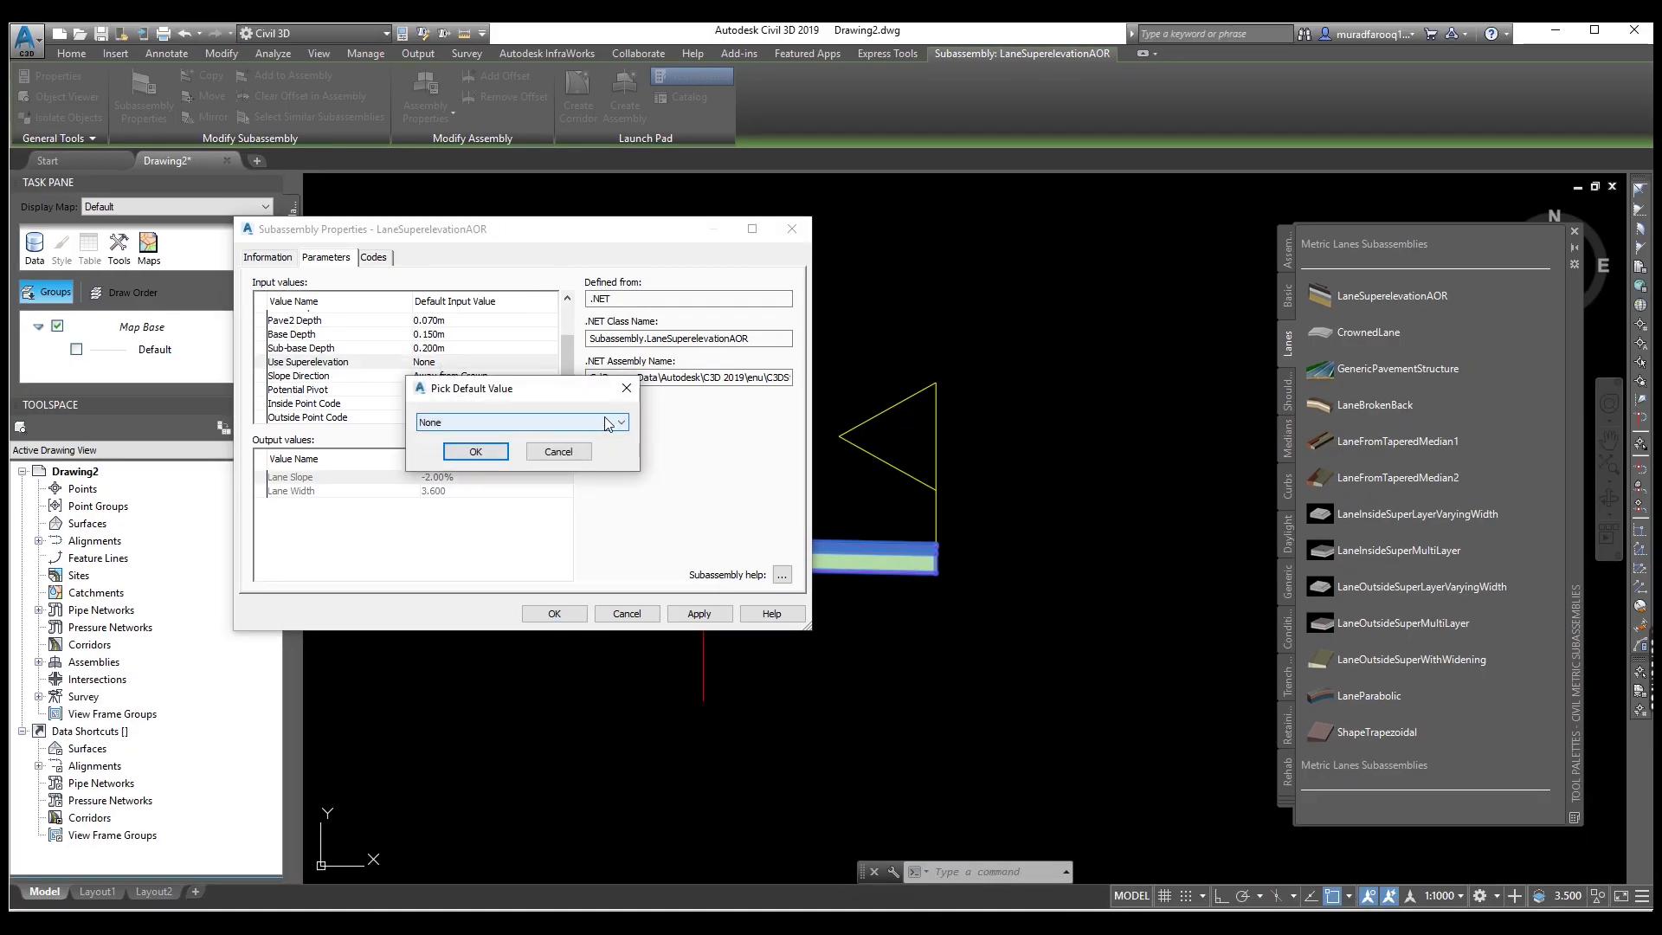
left_click(608, 423)
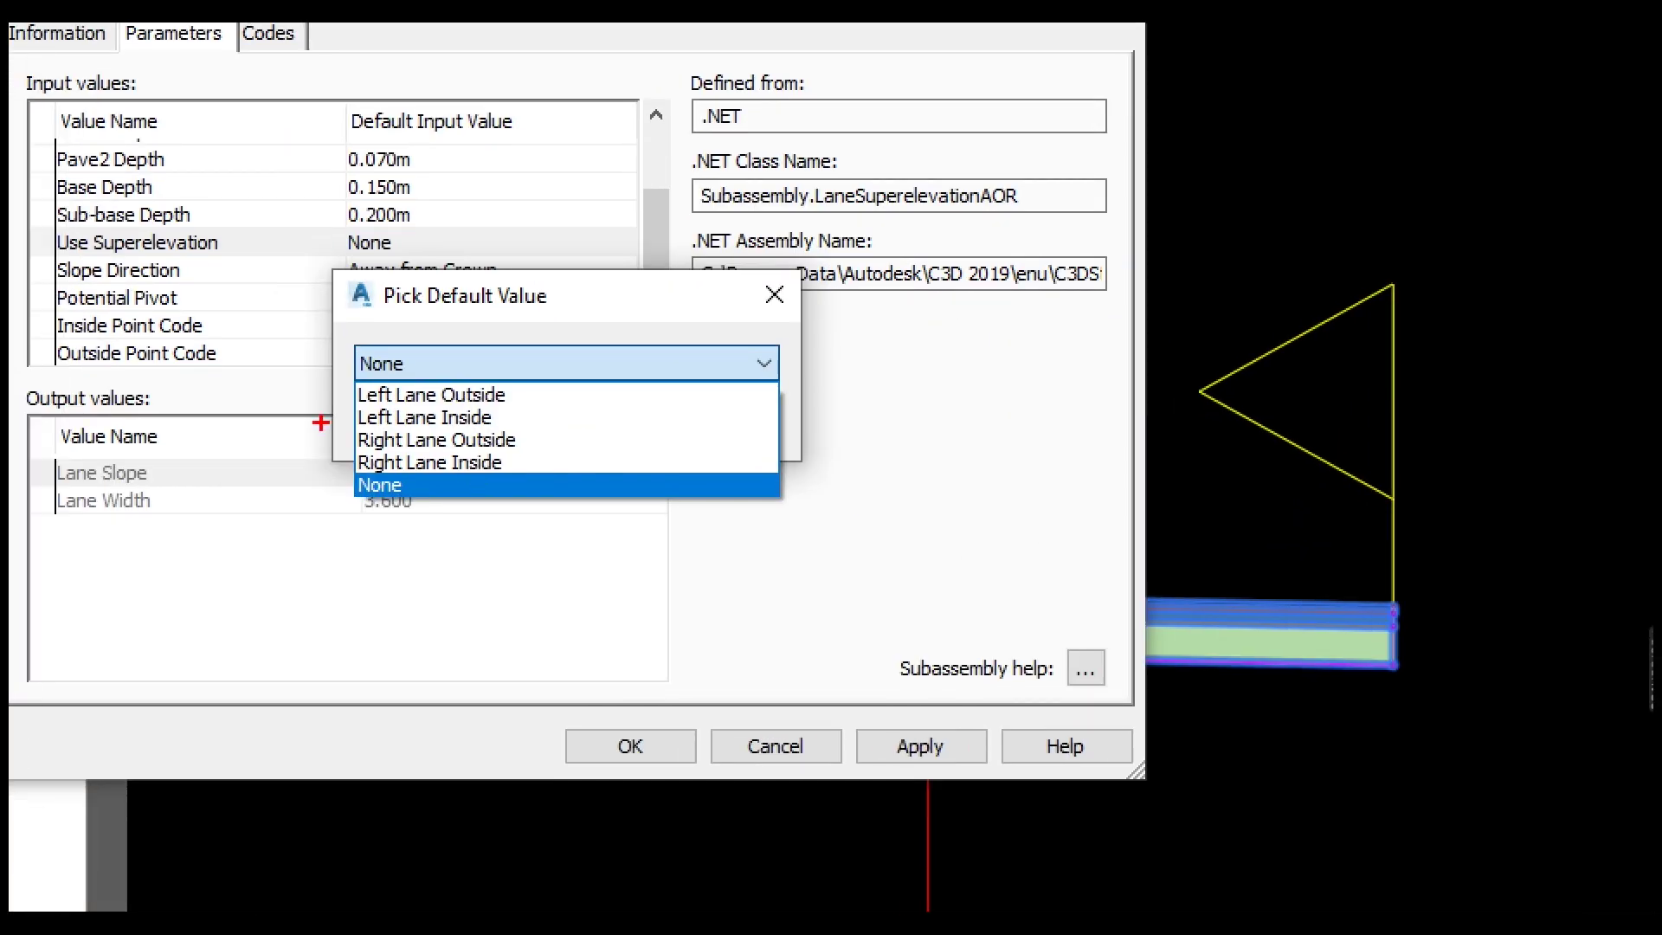
mouse_move(352, 424)
left_mouse_down("ctrl")
mouse_move(405, 452)
mouse_move(541, 453)
left_mouse_up("ctrl")
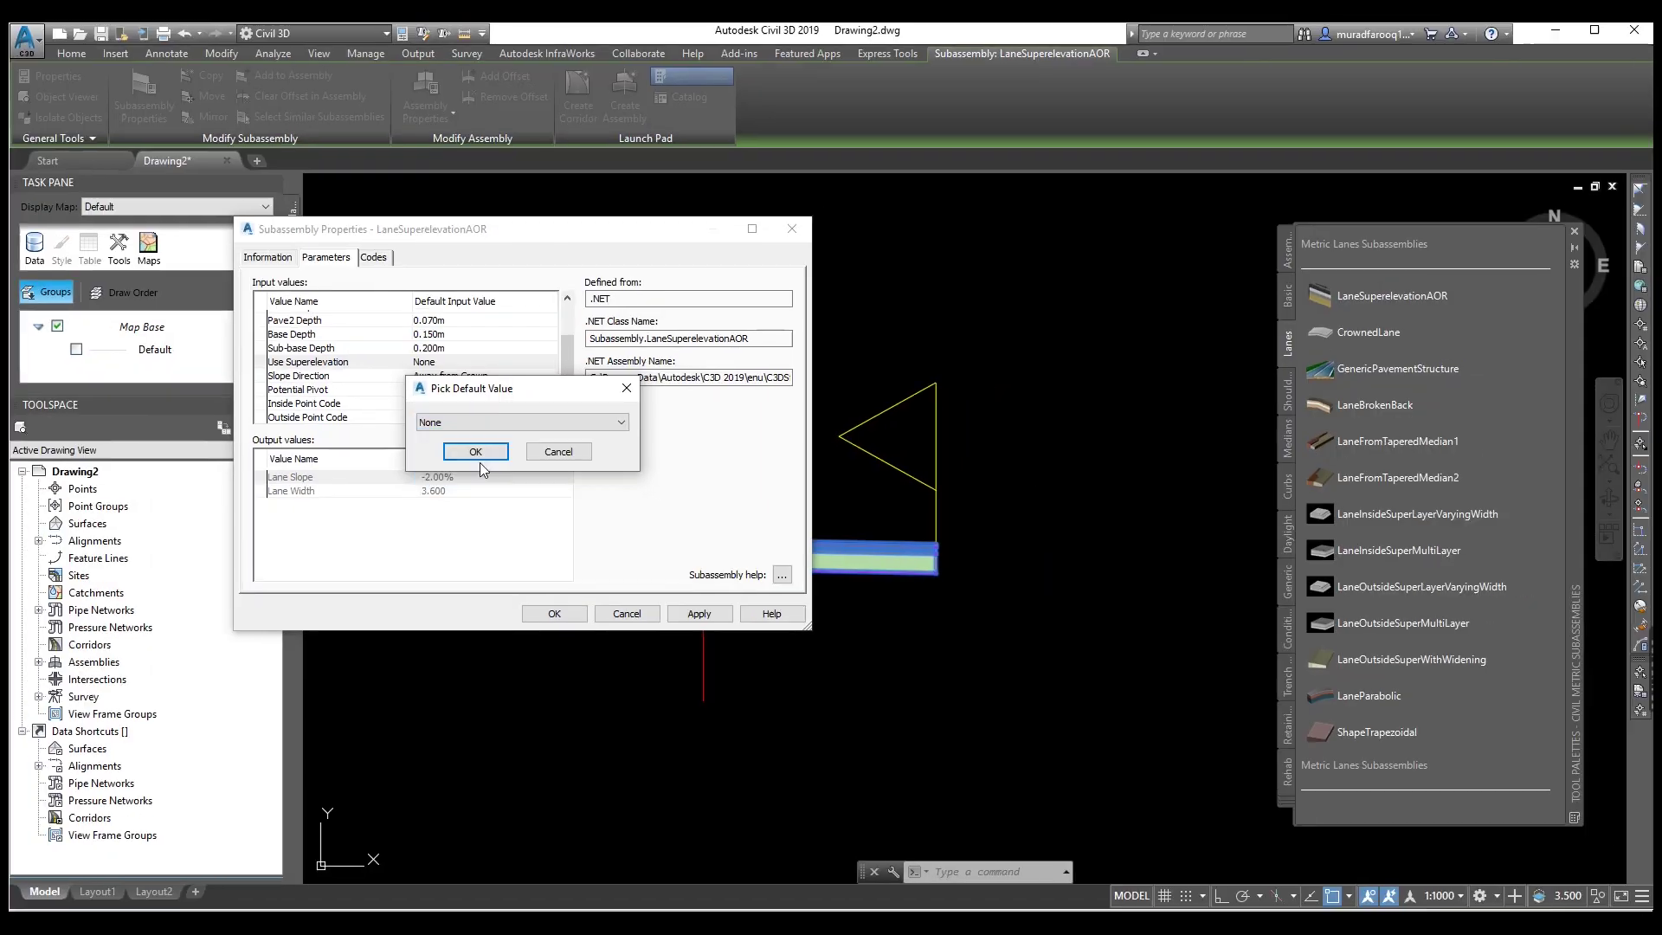
left_click(585, 372)
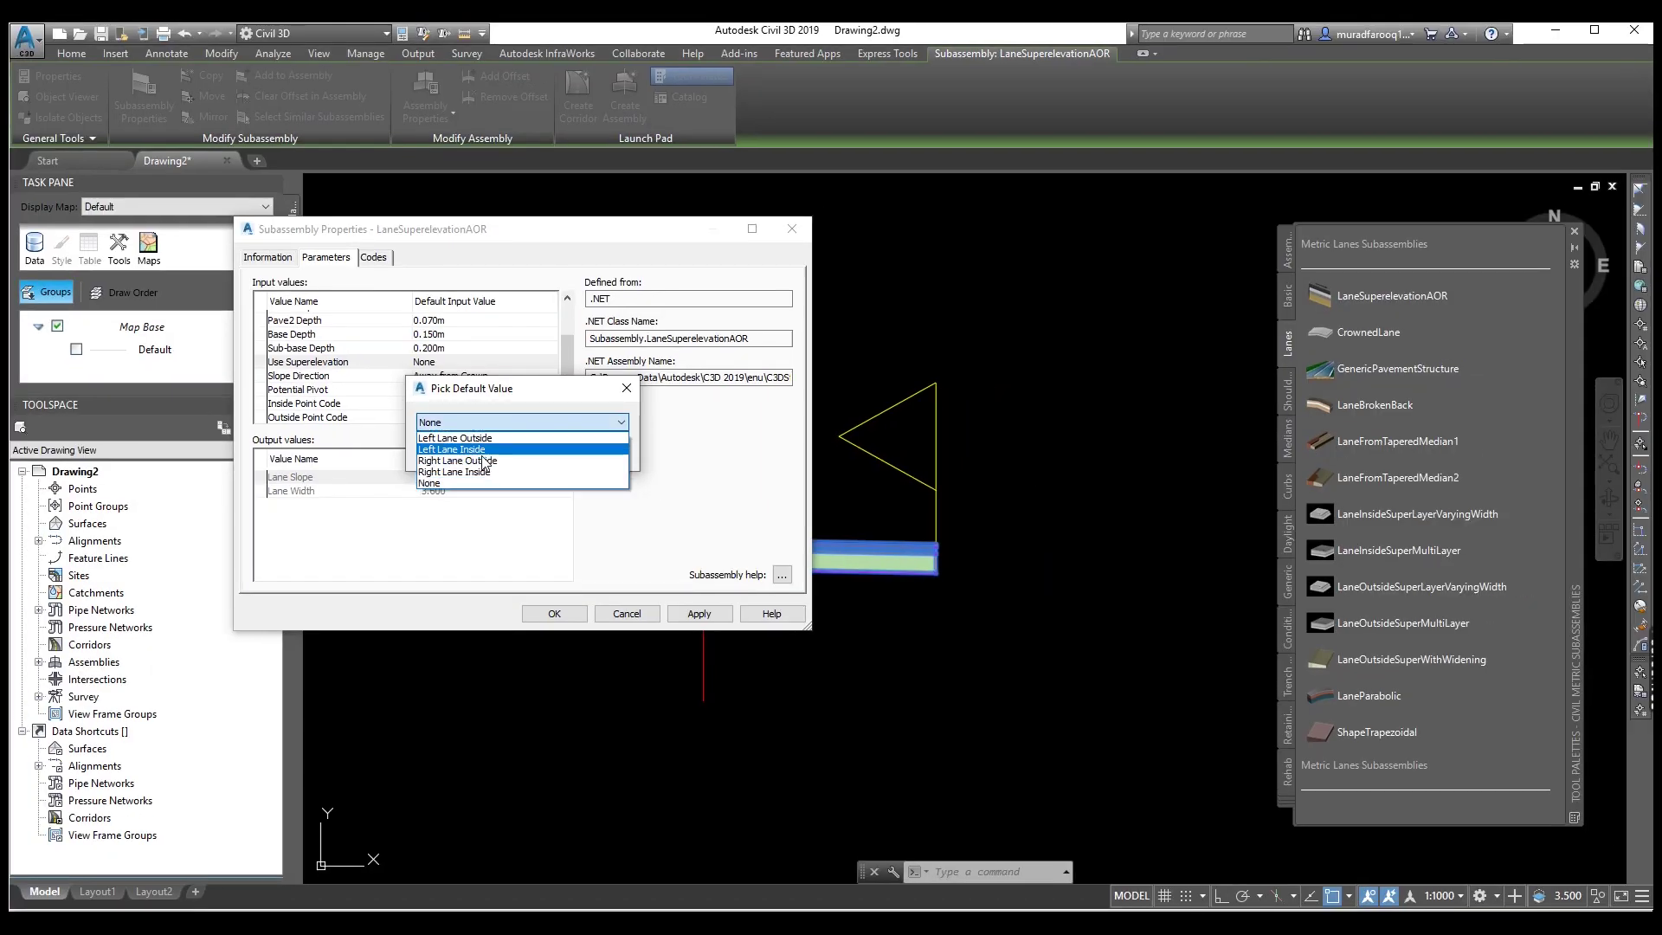
left_click(481, 460)
left_click(478, 452)
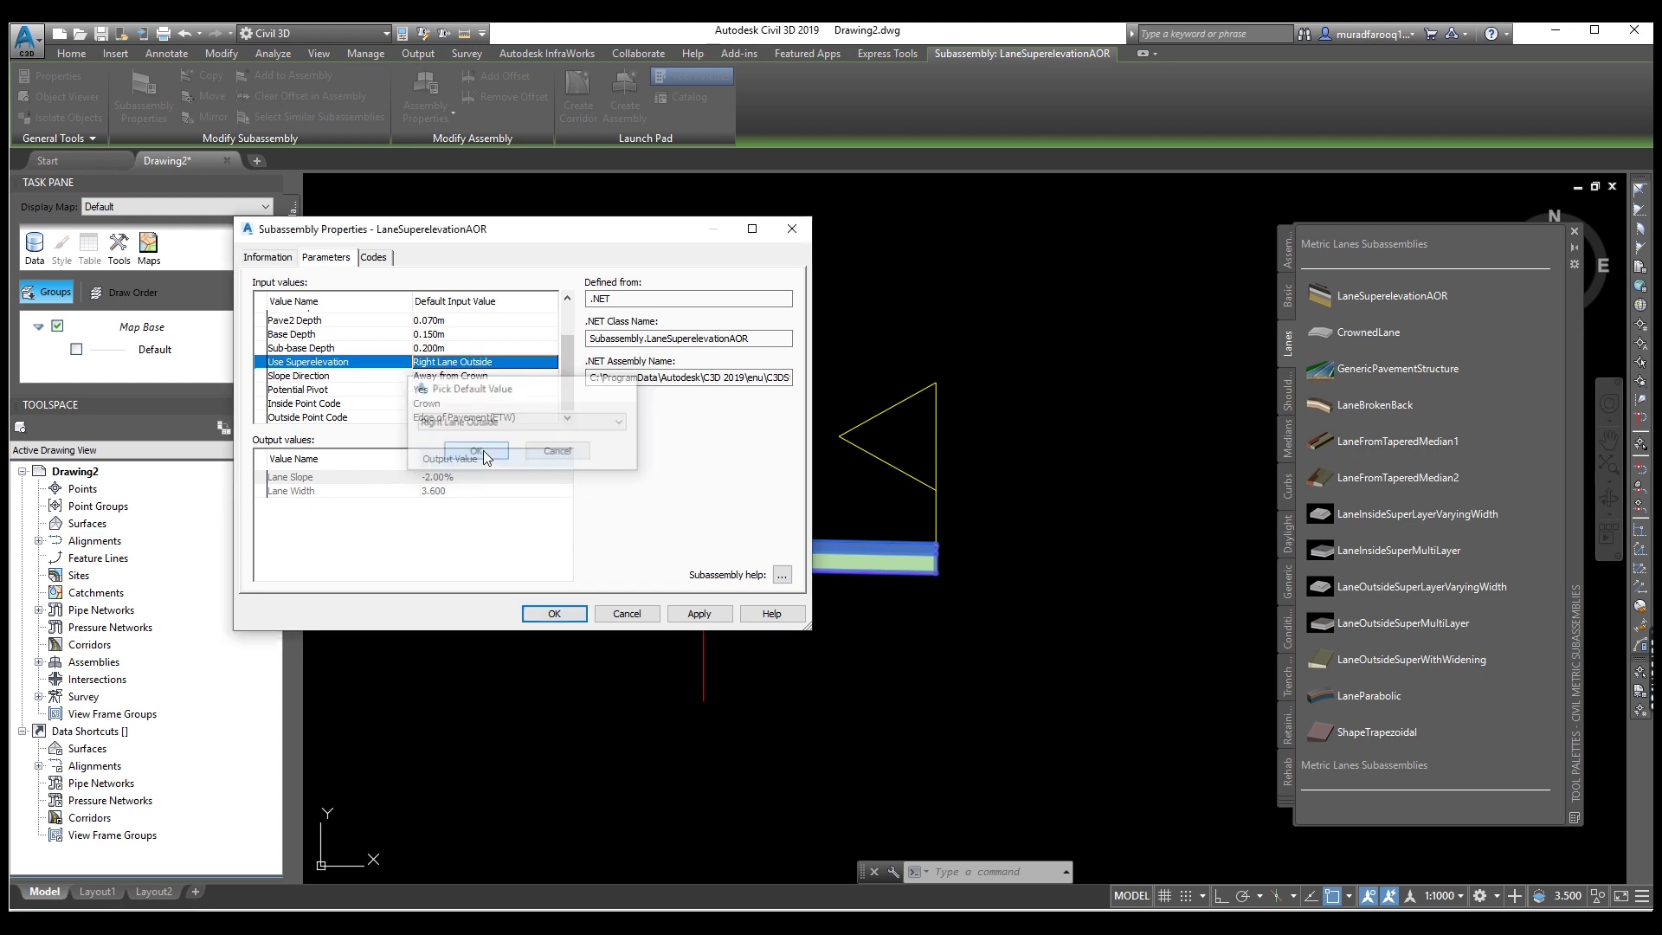
left_click(708, 615)
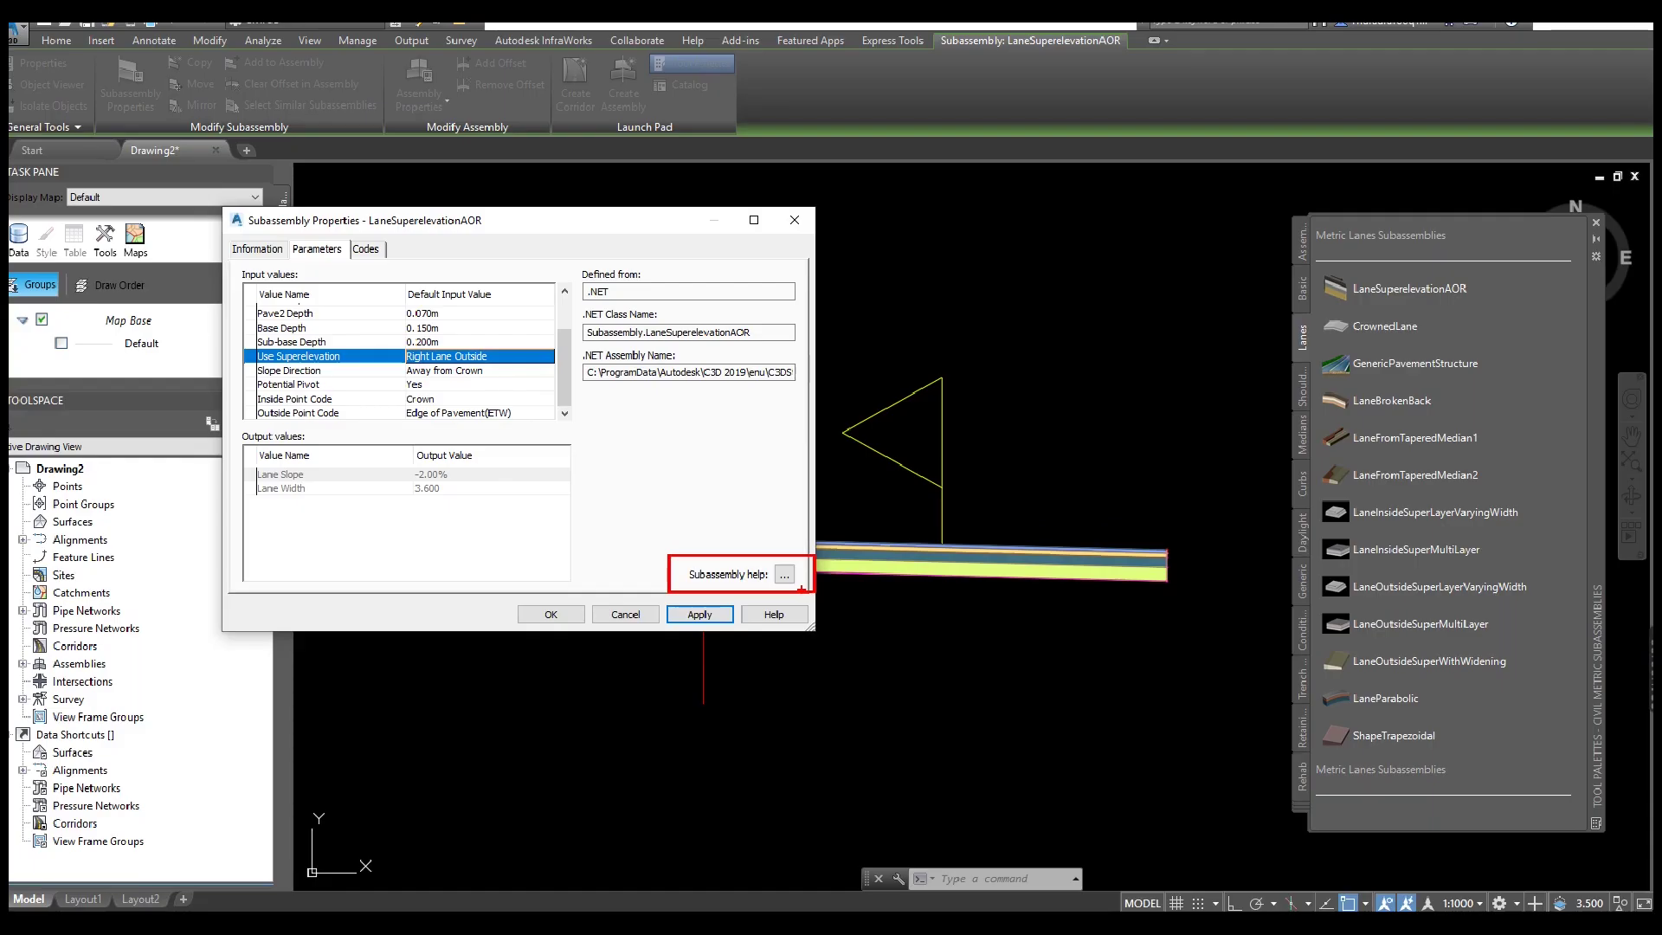
Read the LaneSuperelevationAOR subassembly help, covering its diagrams and input parameter table, and close it.
key("super")
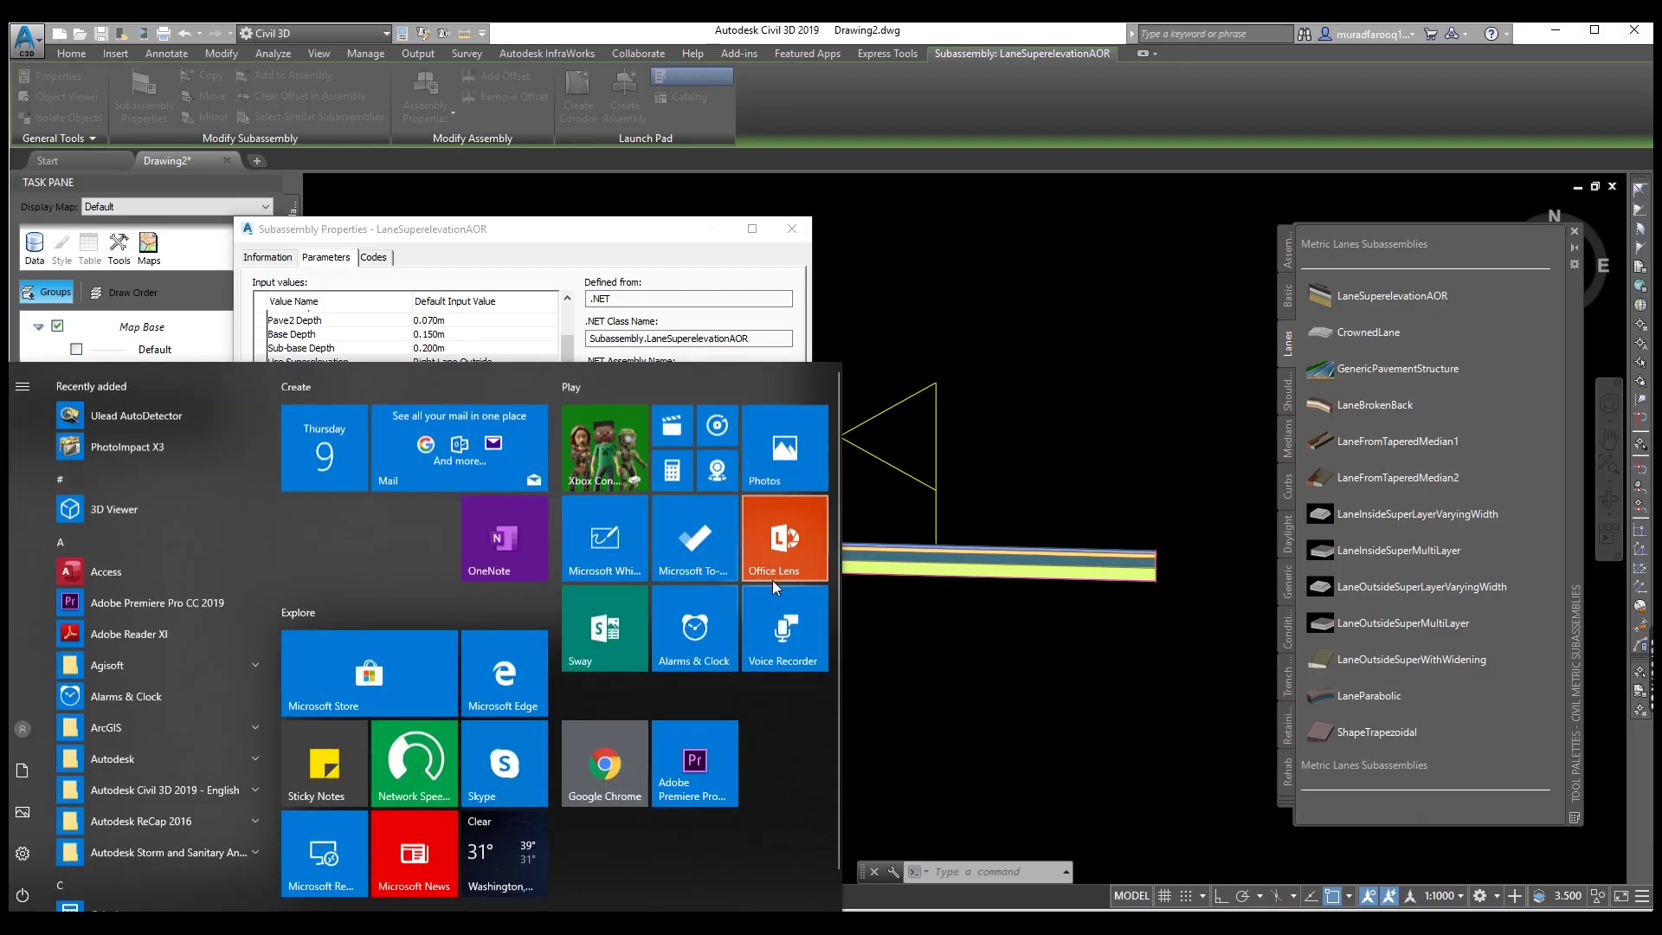
key("Escape")
left_click(780, 574)
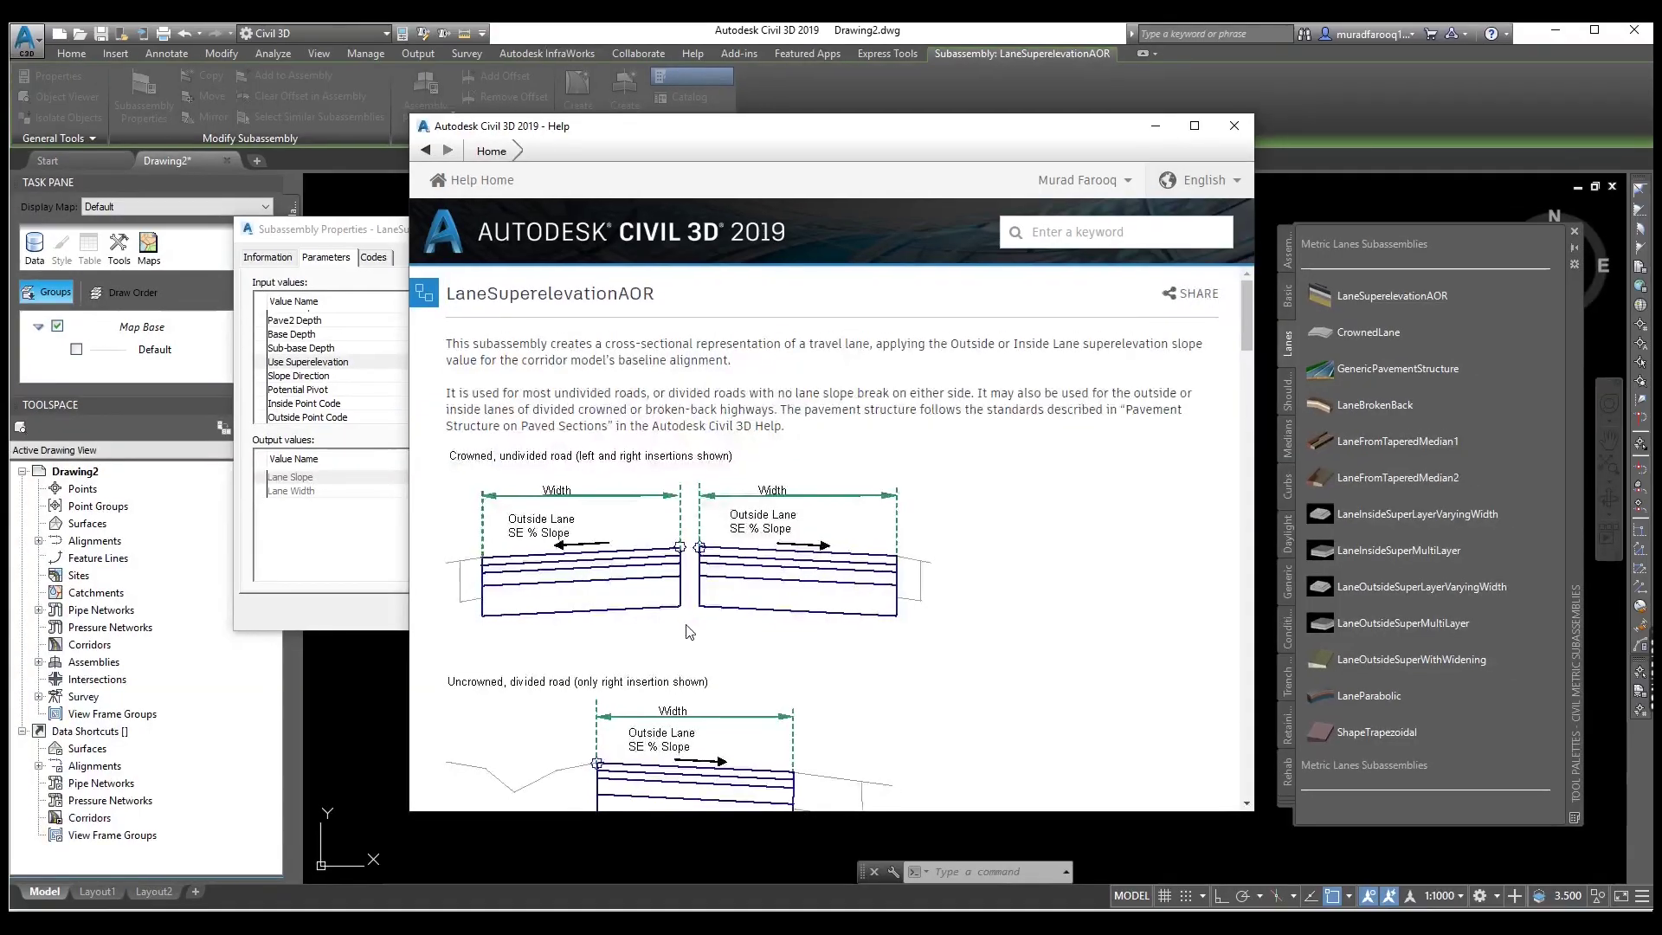
scroll(688, 633, "down", 3)
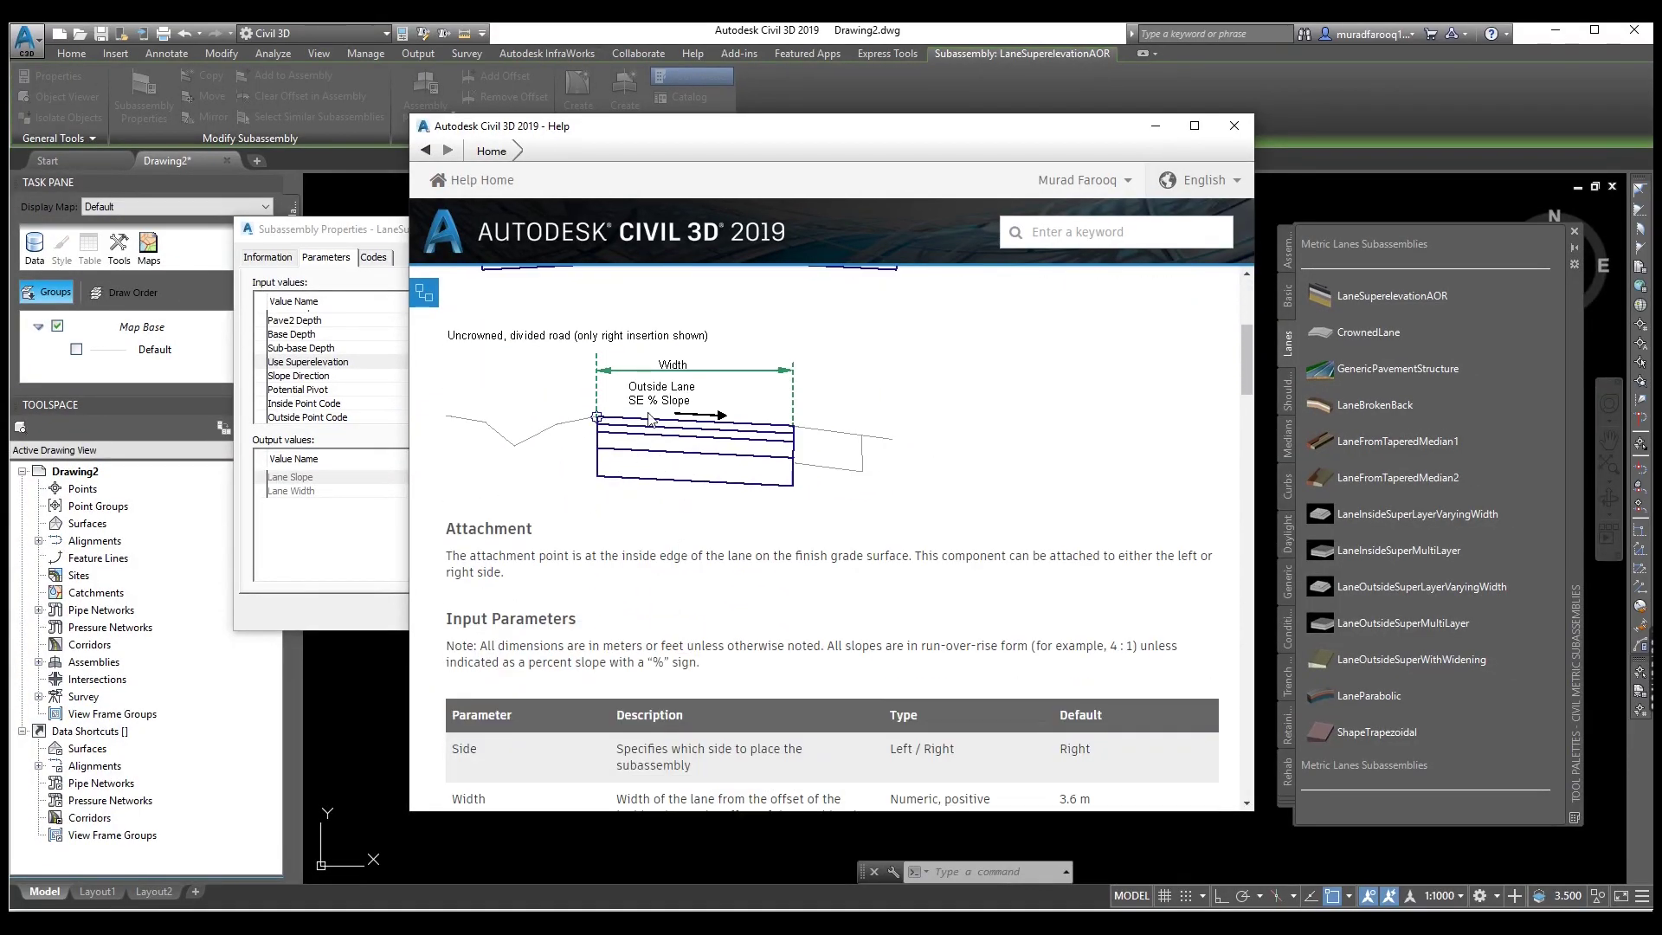
scroll(718, 537, "down", 3)
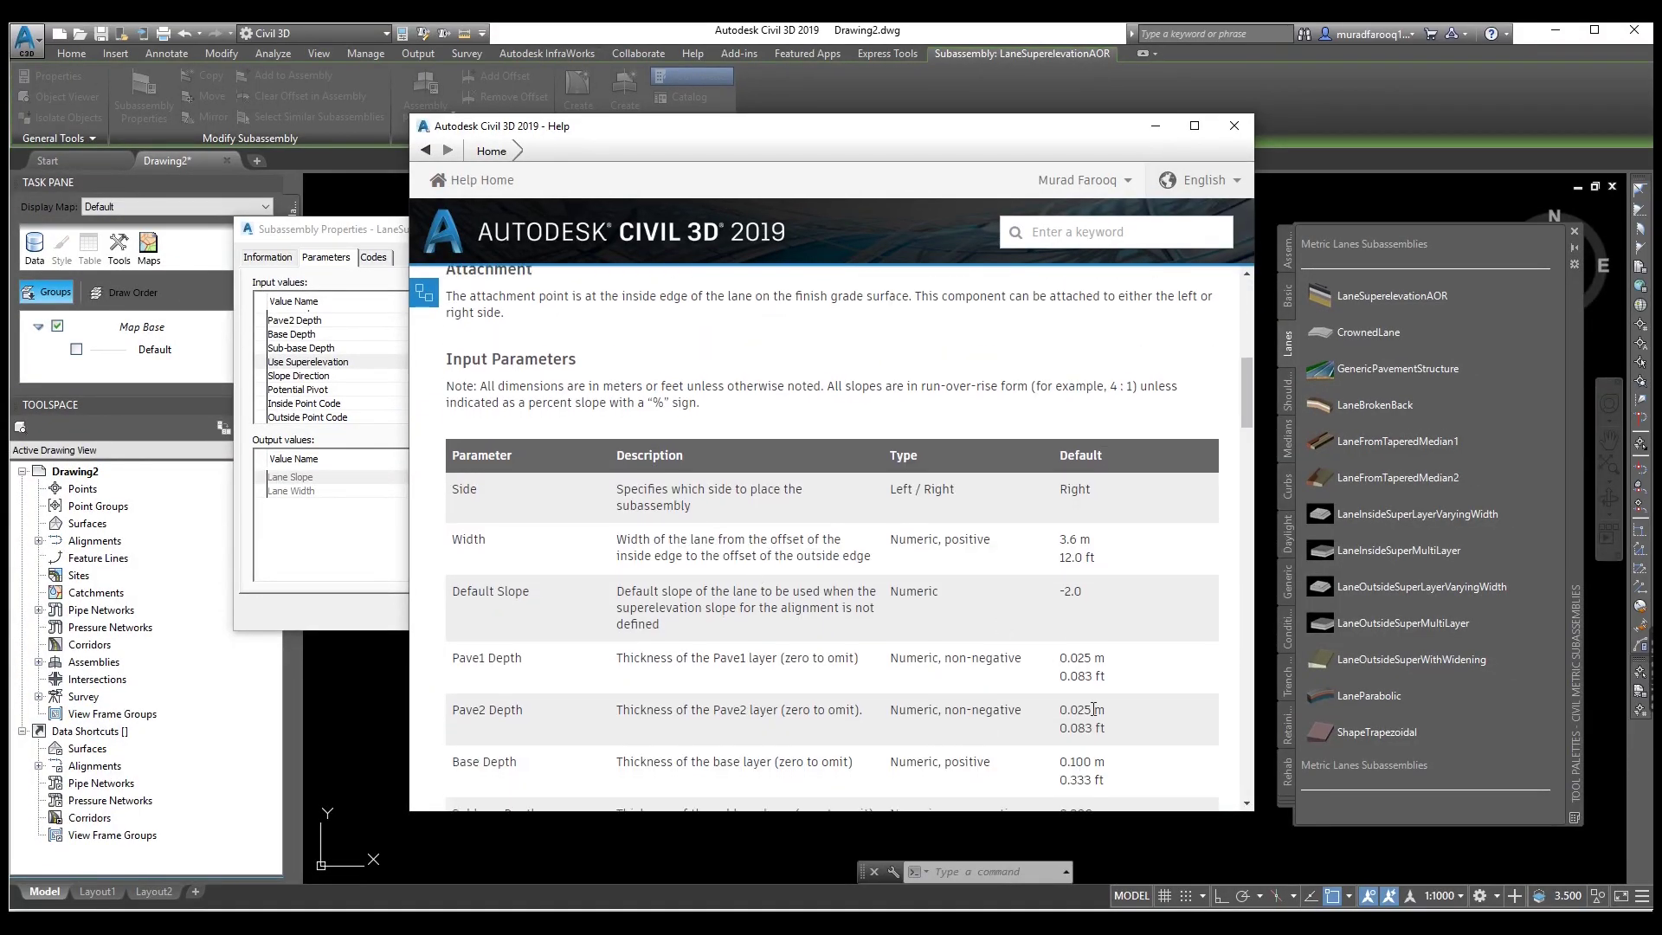
scroll(1093, 709, "down", 2)
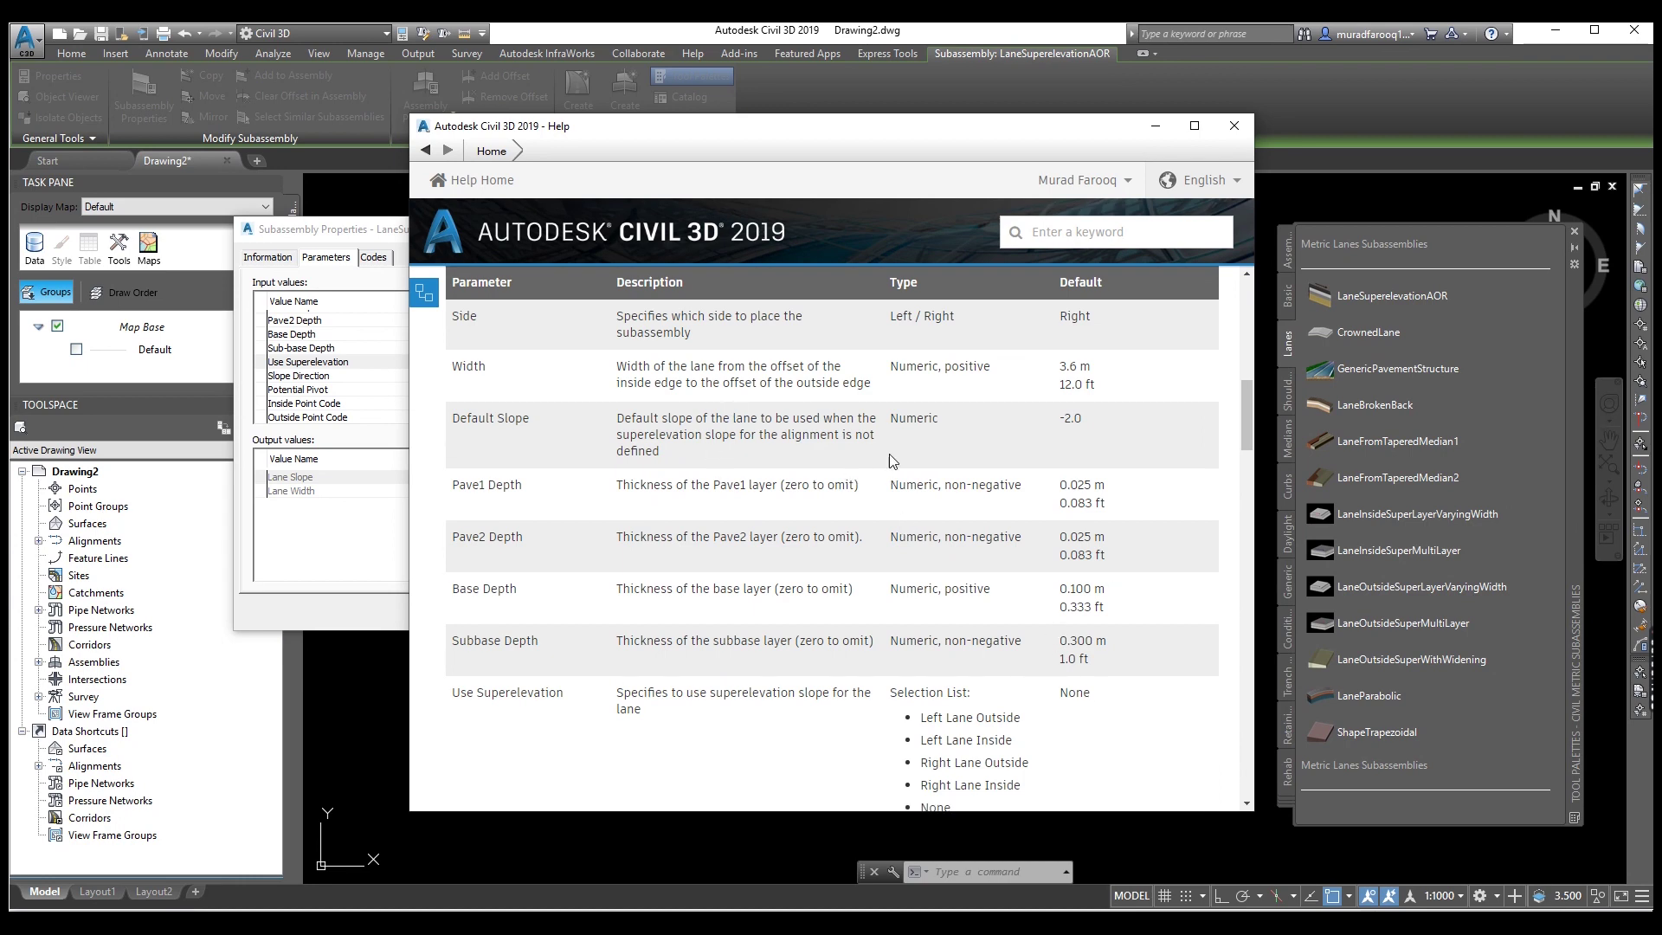
scroll(891, 476, "up", 10)
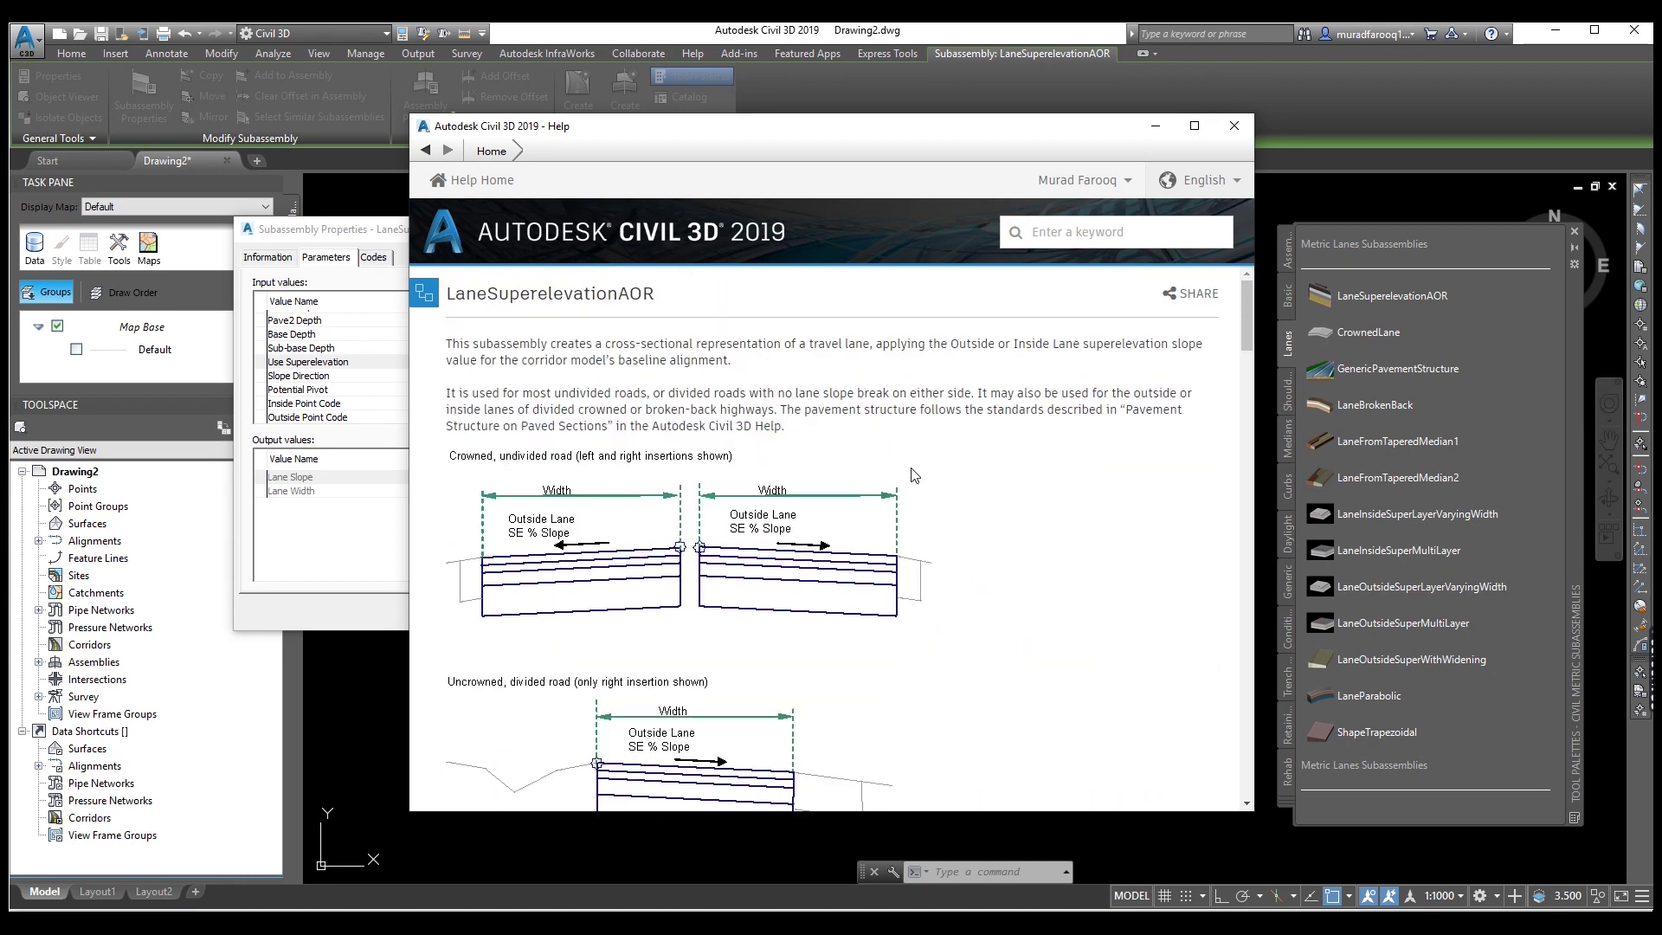
left_click(1234, 125)
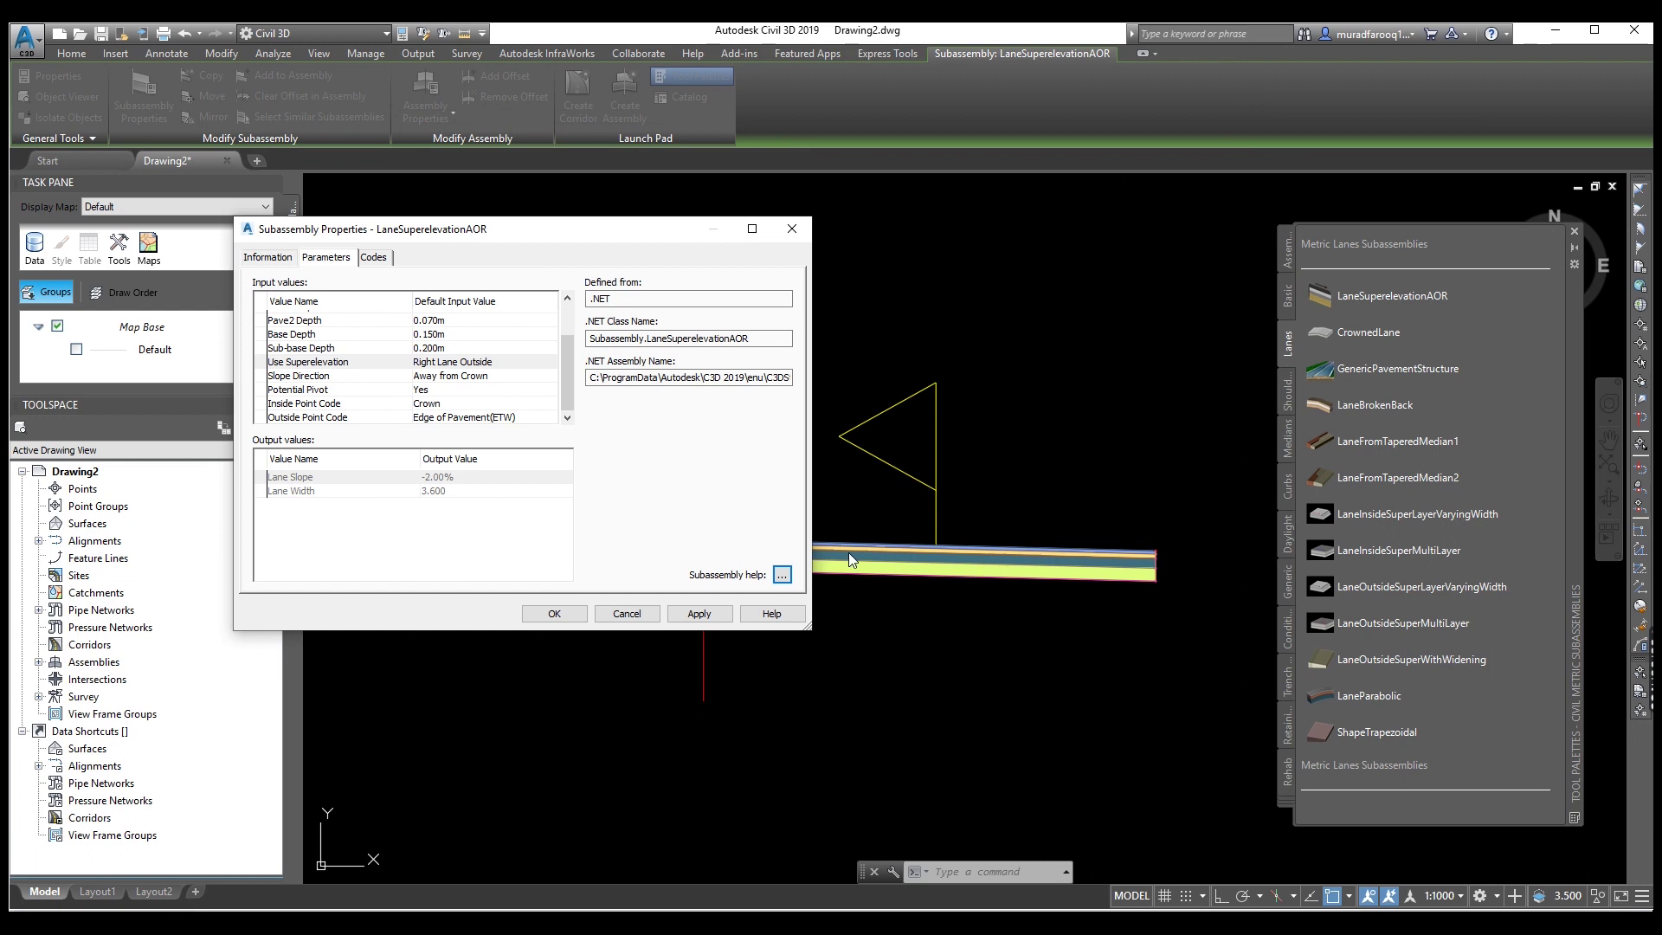
Accept the subassembly properties of the right lane and clear the selection.
left_click(552, 615)
key("Escape")
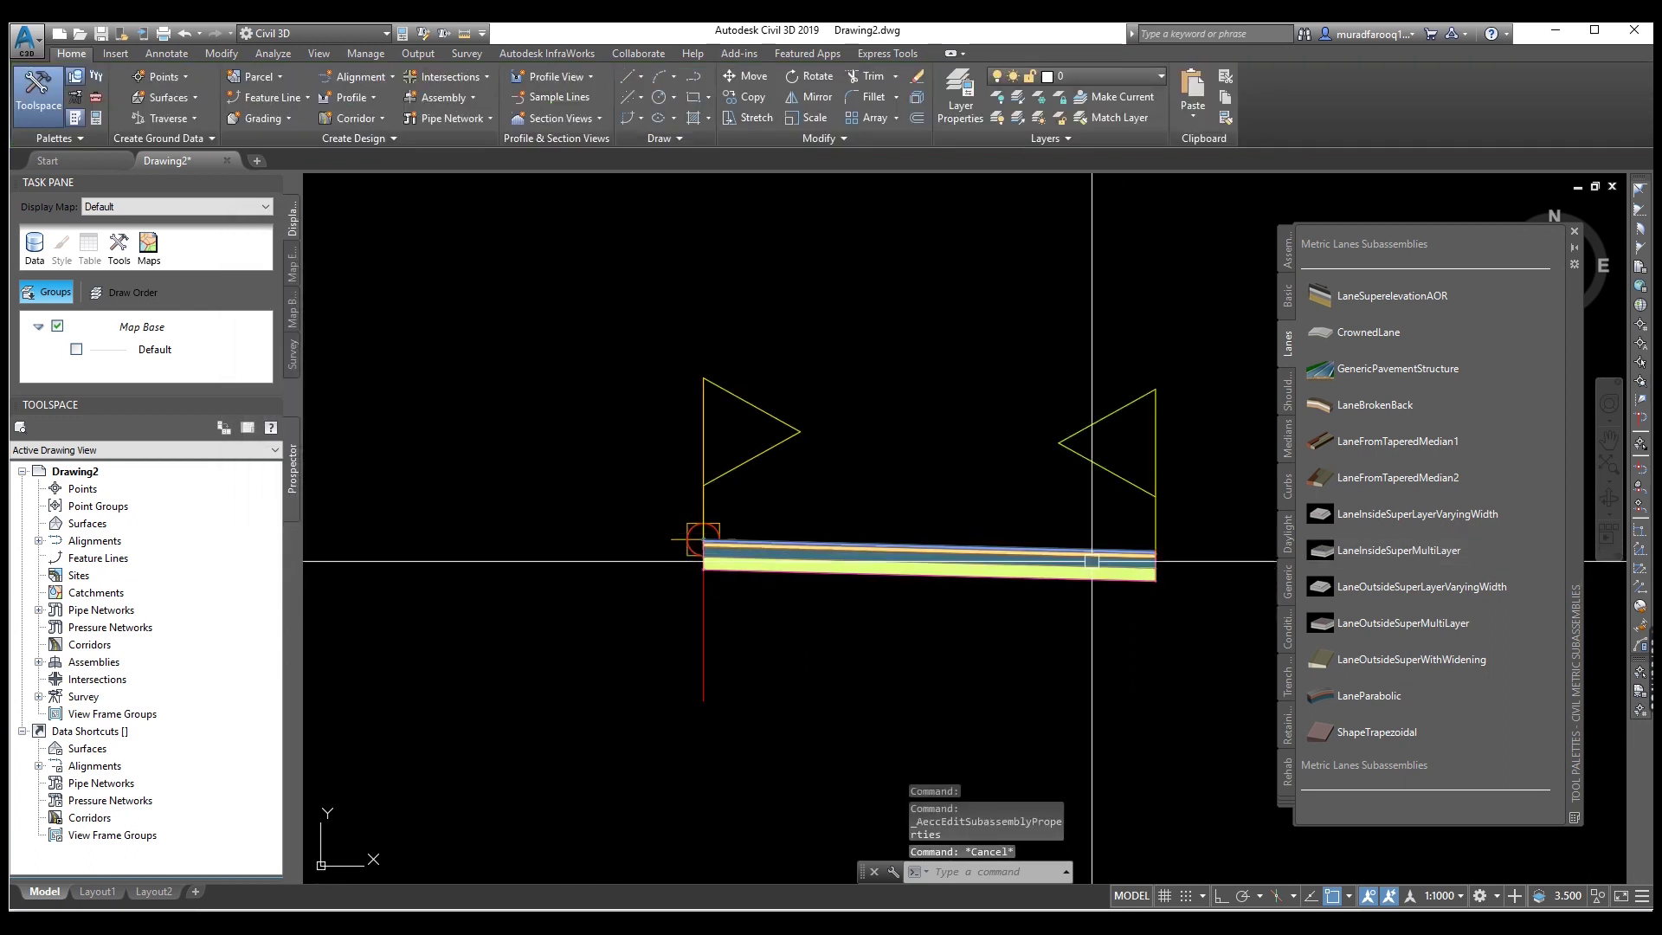
scroll(1028, 519, "up", 2)
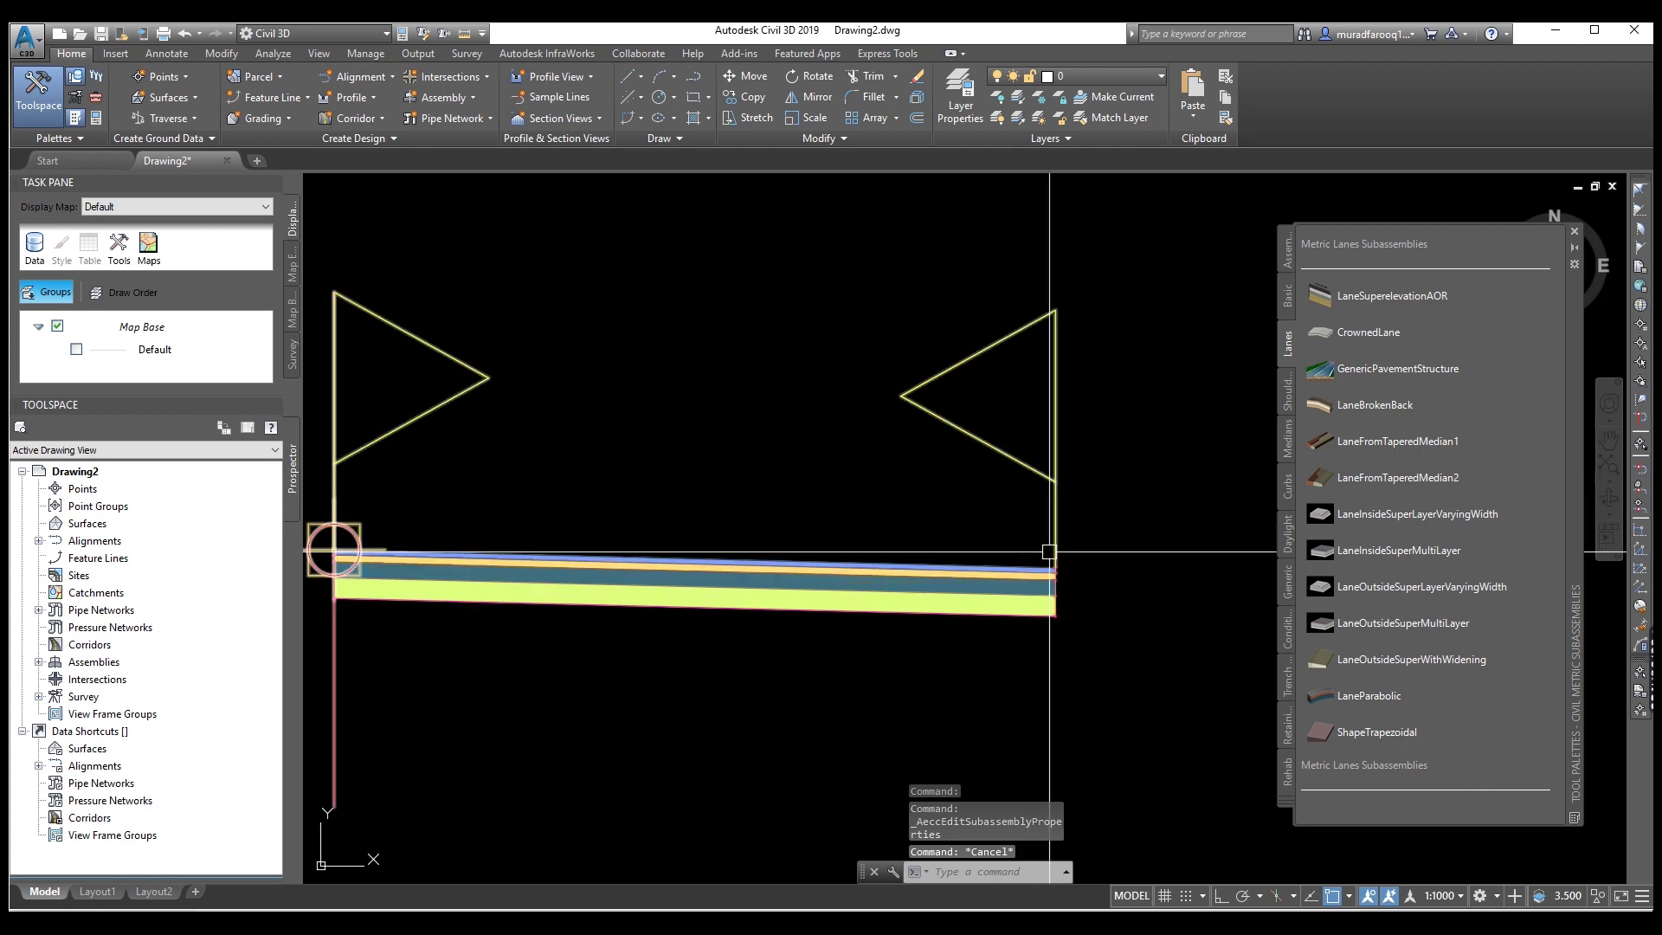
scroll(1052, 559, "down", 2)
scroll(1092, 573, "up", 2)
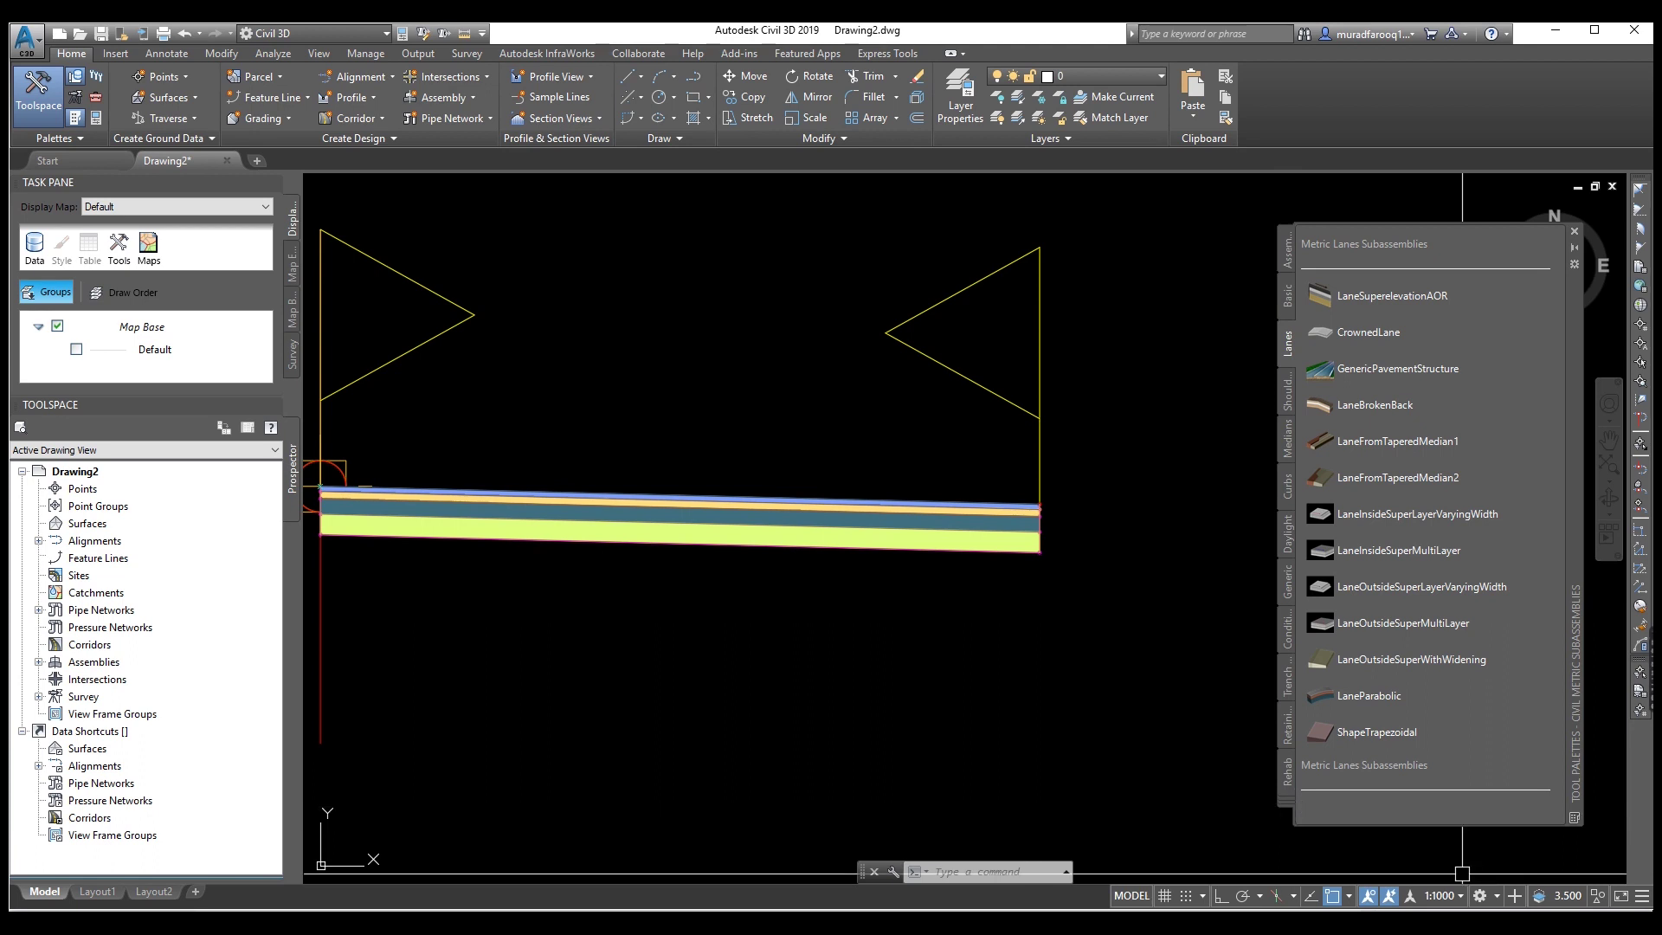
scroll(1116, 623, "down", 2)
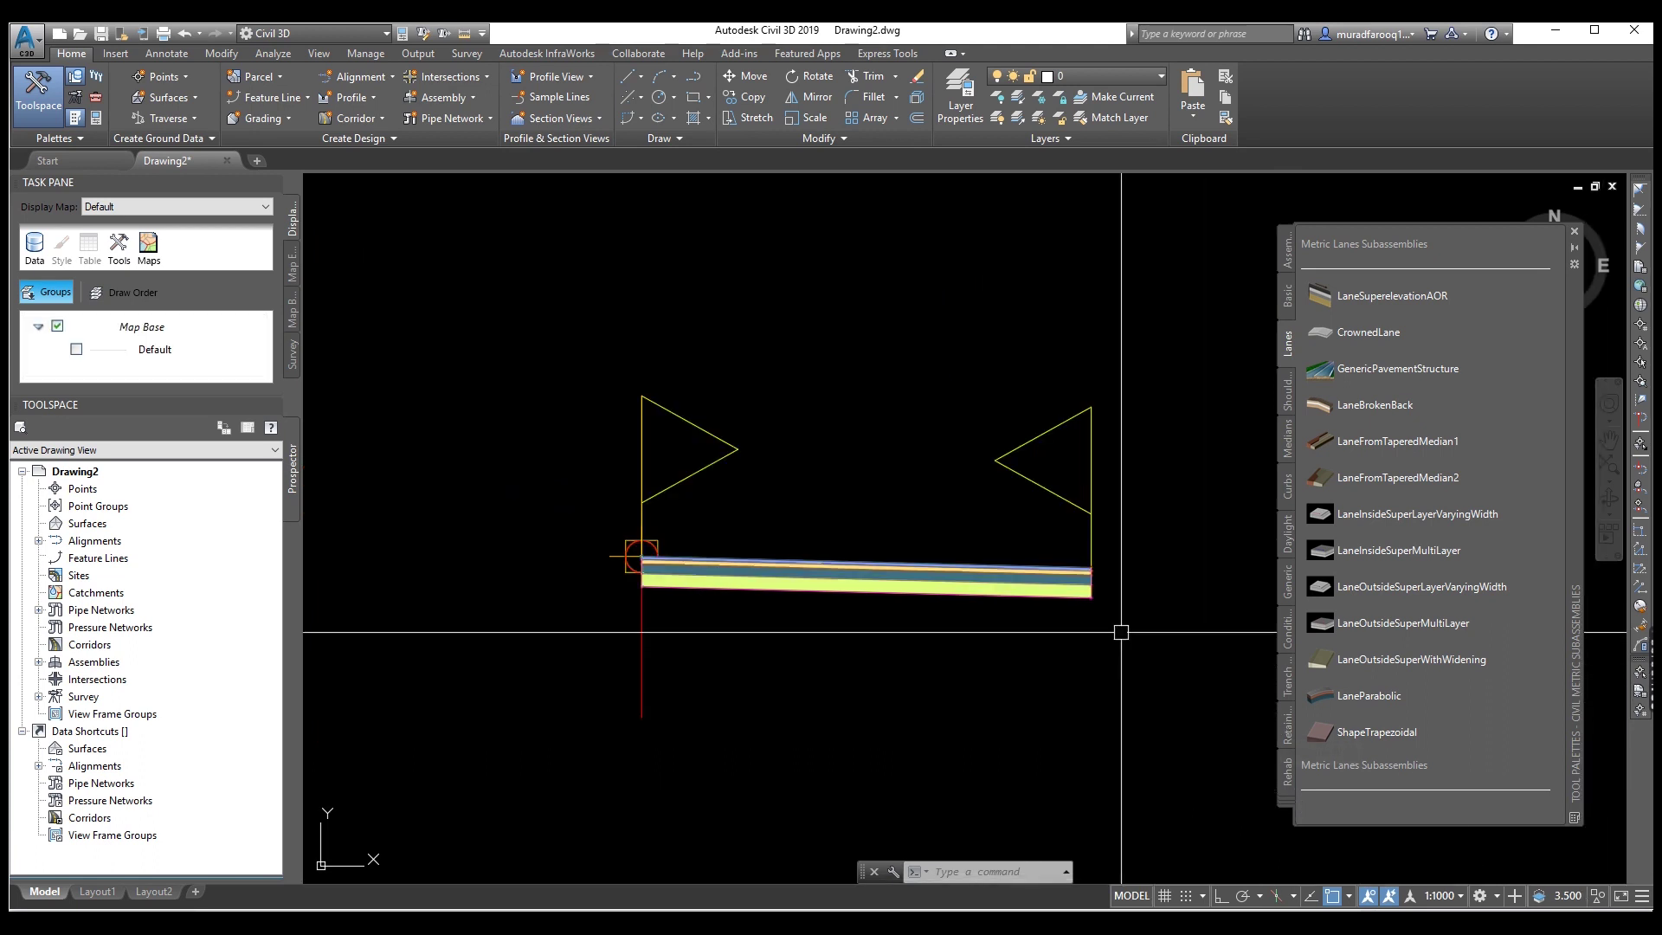
middle_click_drag(1120, 614, 1117, 576)
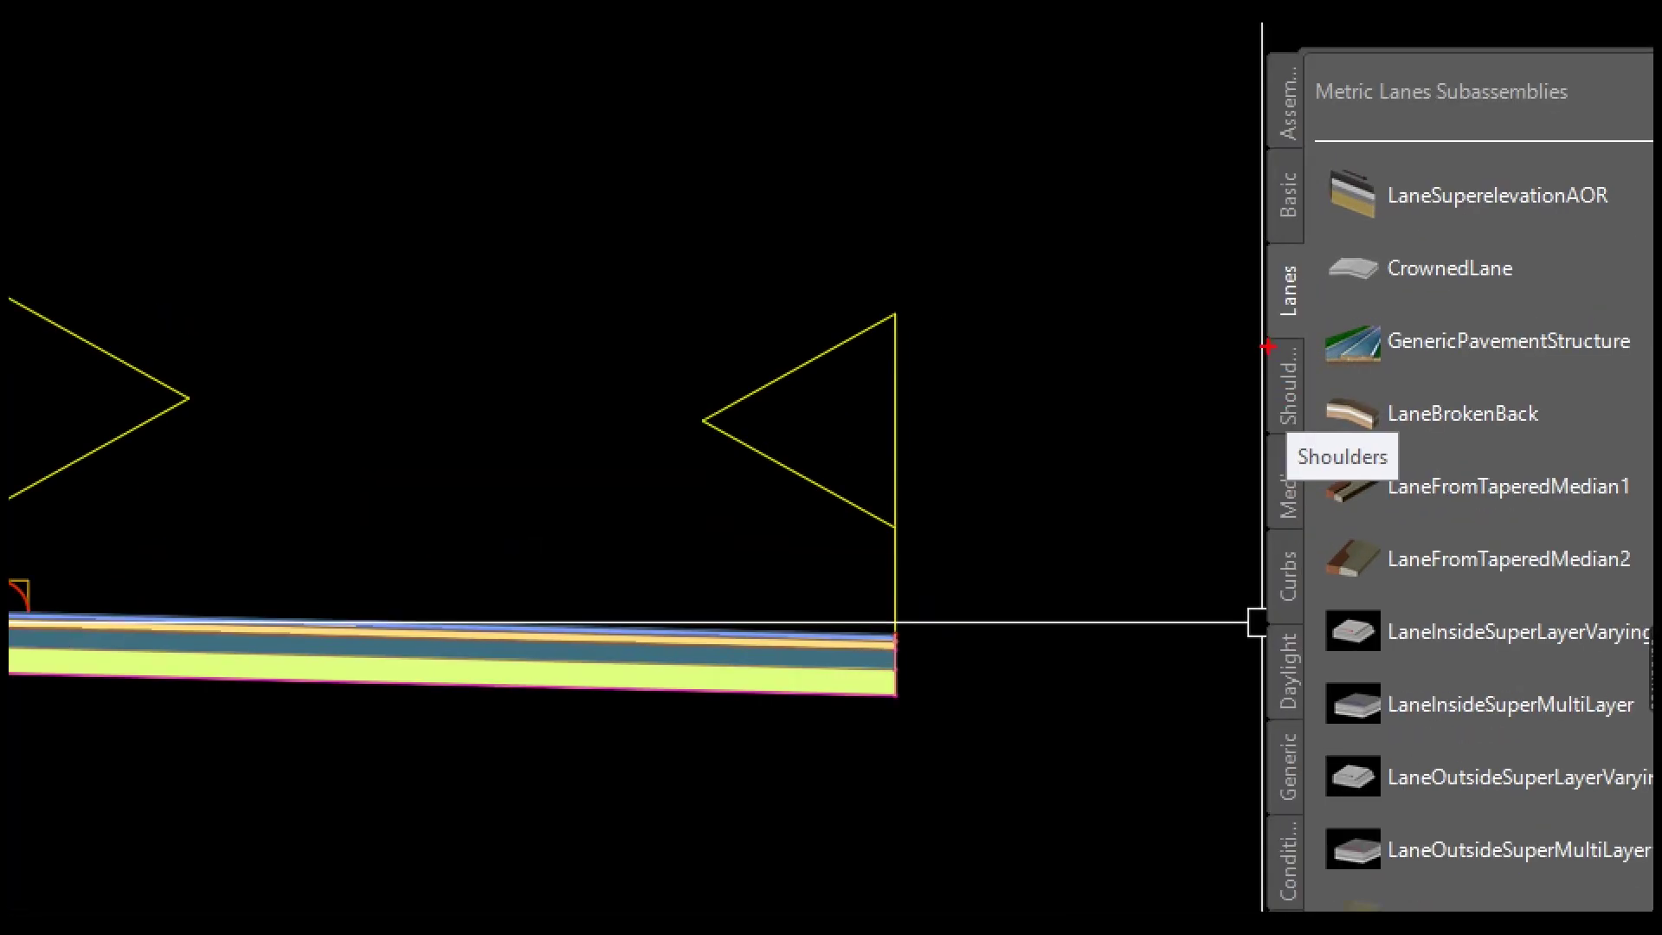
Attach a ShoulderExtendAll subassembly to the top outer edge of the right lane.
mouse_move(1268, 346)
left_mouse_down()
mouse_move(1278, 437)
mouse_move(1322, 439)
left_mouse_up()
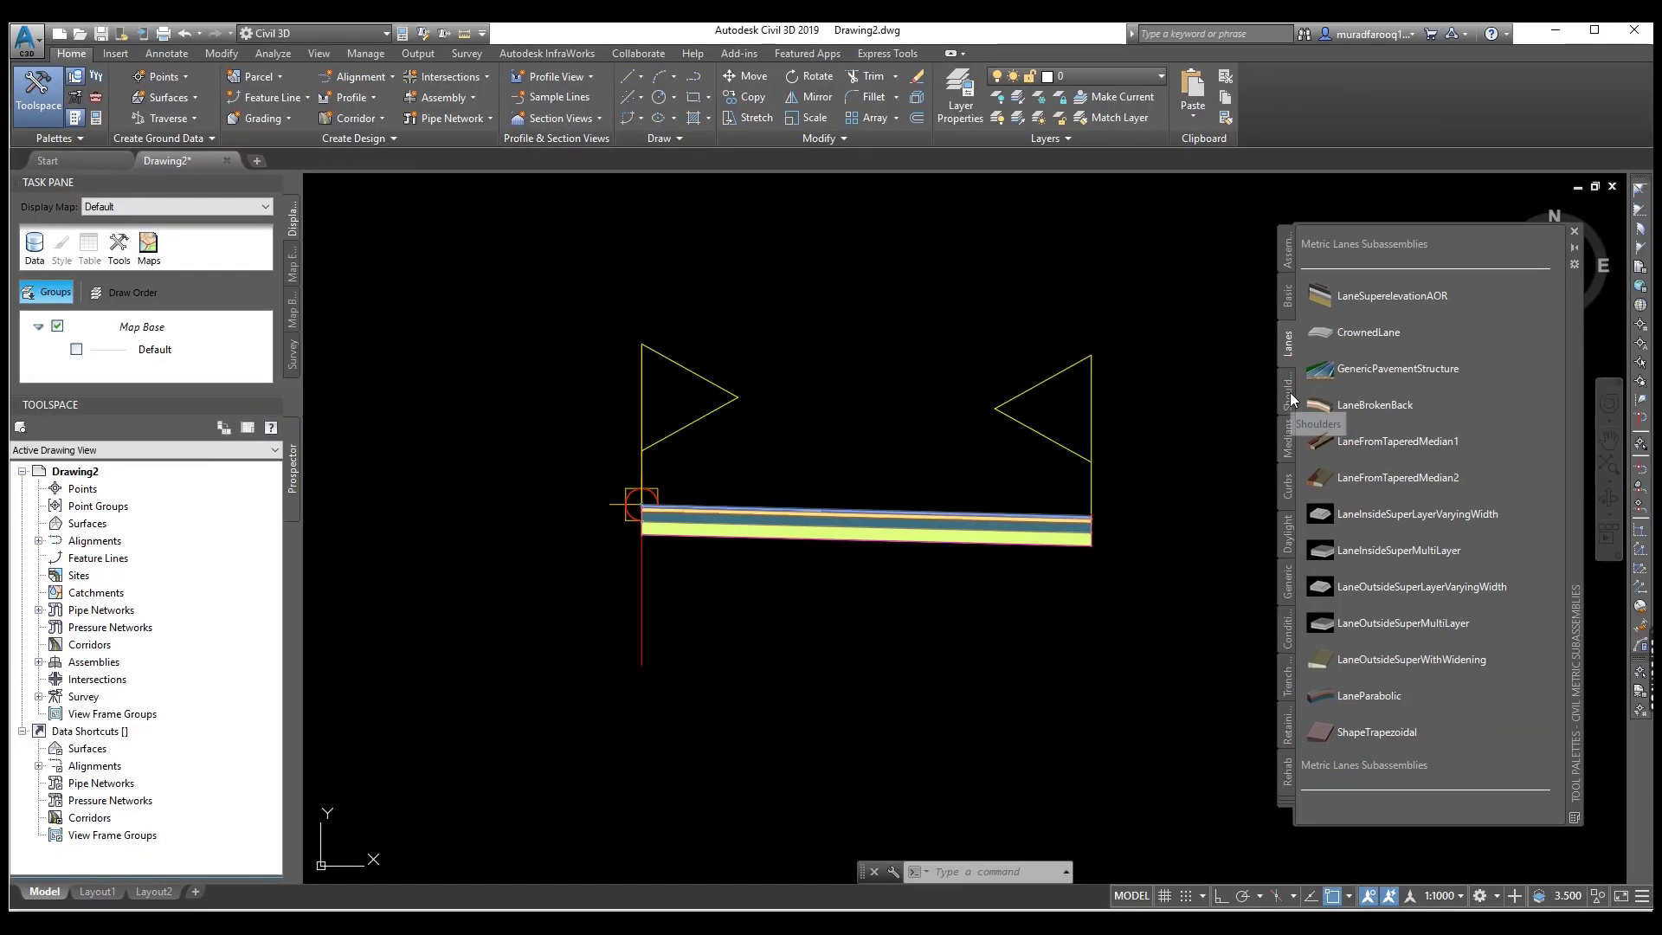
left_click(1289, 387)
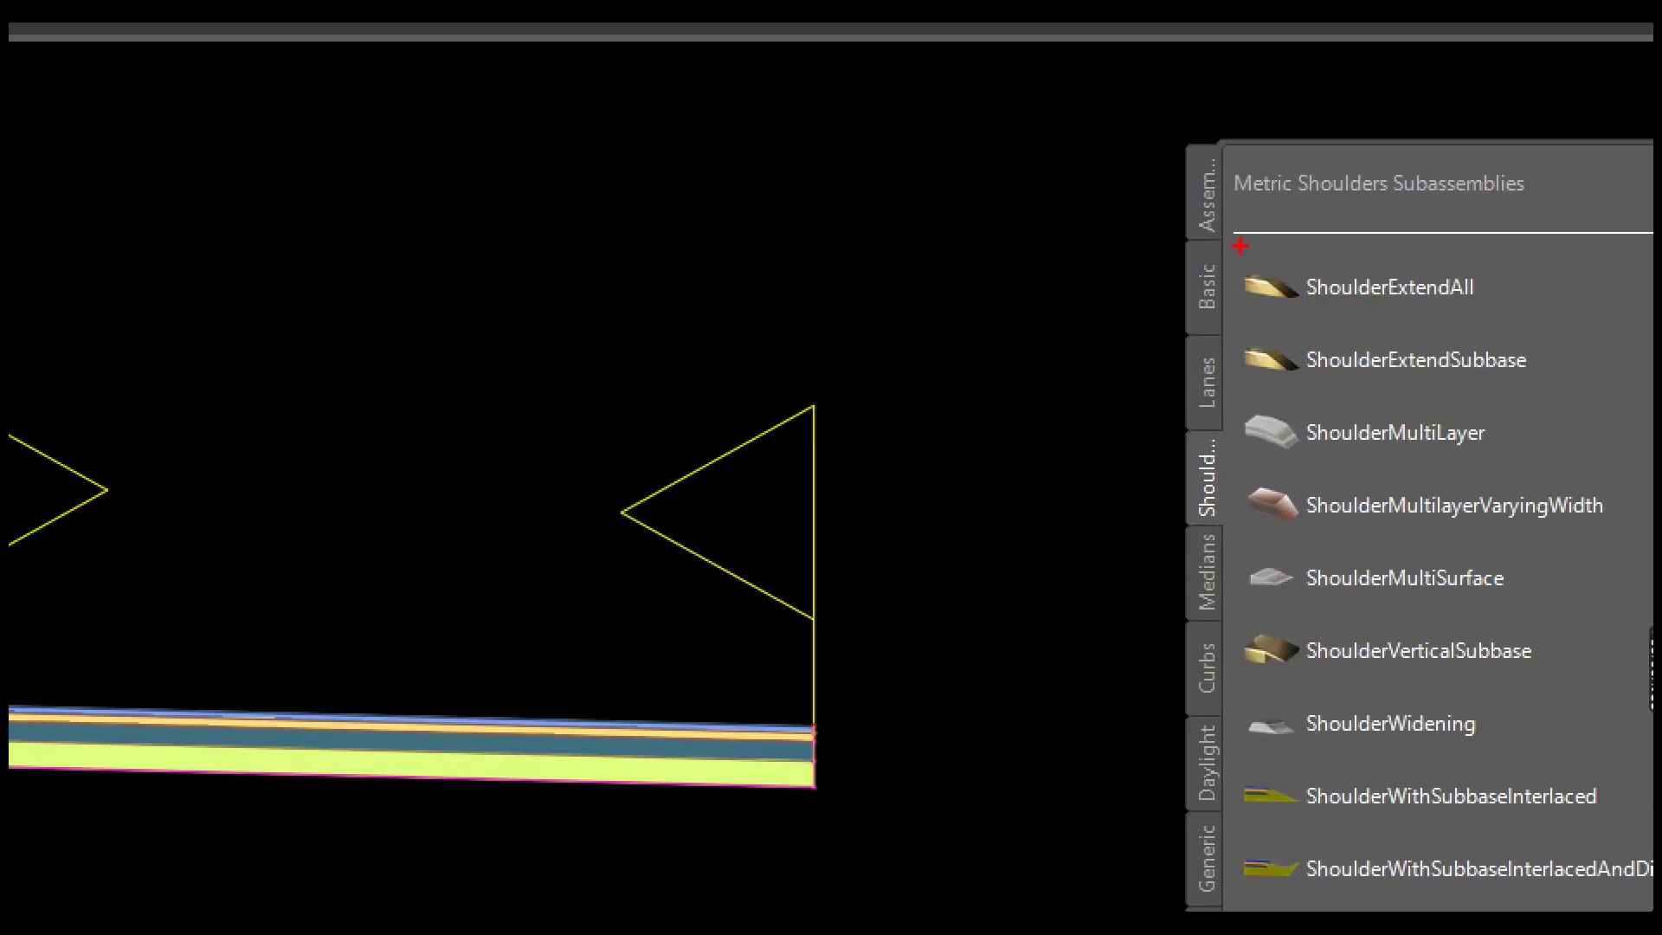
mouse_move(1240, 246)
left_mouse_down()
mouse_move(1264, 311)
mouse_move(1402, 301)
left_mouse_up()
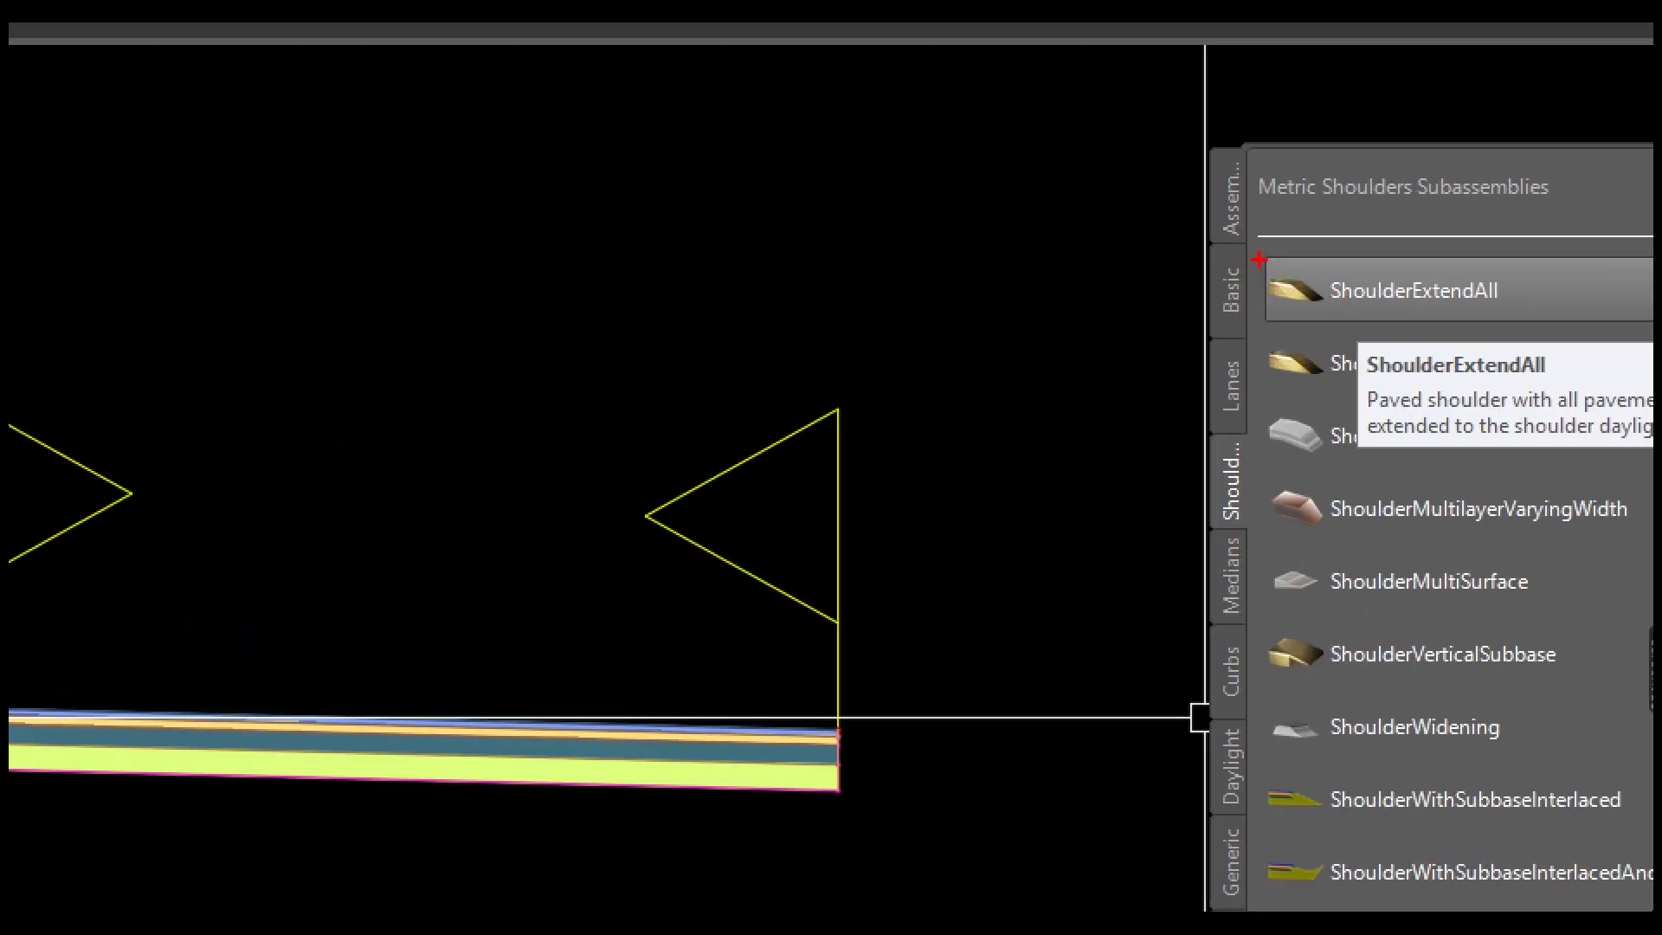
mouse_move(1297, 276)
left_mouse_down()
mouse_move(1298, 310)
mouse_move(1407, 312)
left_mouse_up()
mouse_move(1269, 463)
left_mouse_down()
mouse_move(1314, 522)
mouse_move(1597, 521)
mouse_move(1636, 547)
left_mouse_up()
mouse_move(1257, 603)
left_mouse_down()
mouse_move(1529, 689)
mouse_move(1619, 698)
left_mouse_up()
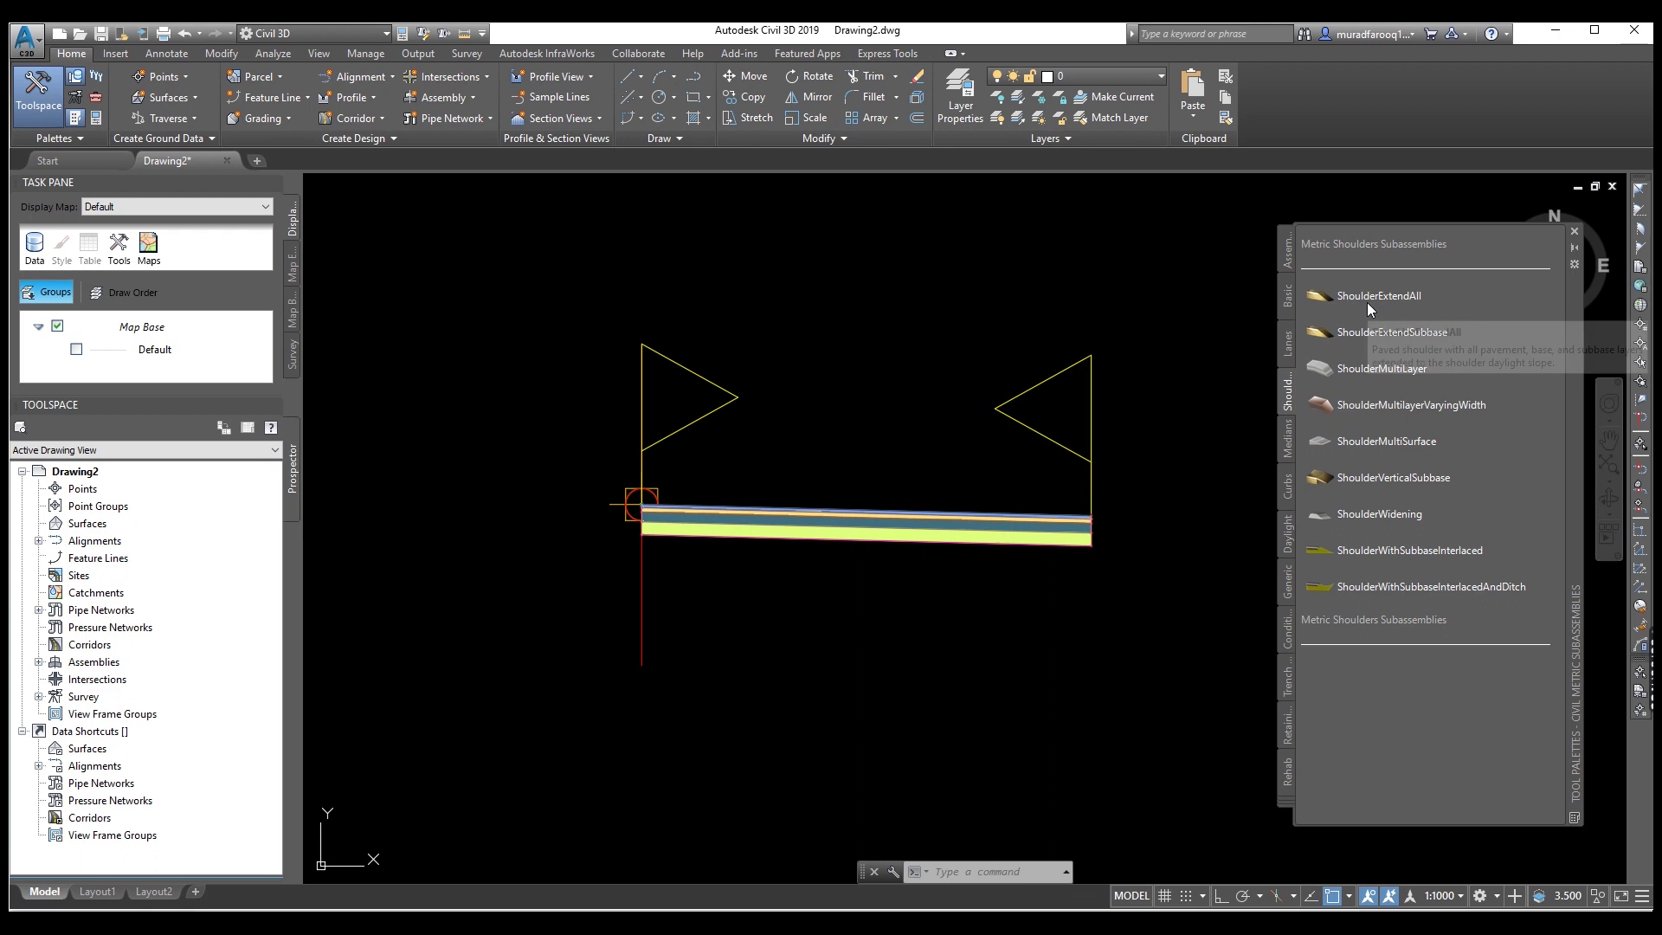
left_click(1368, 295)
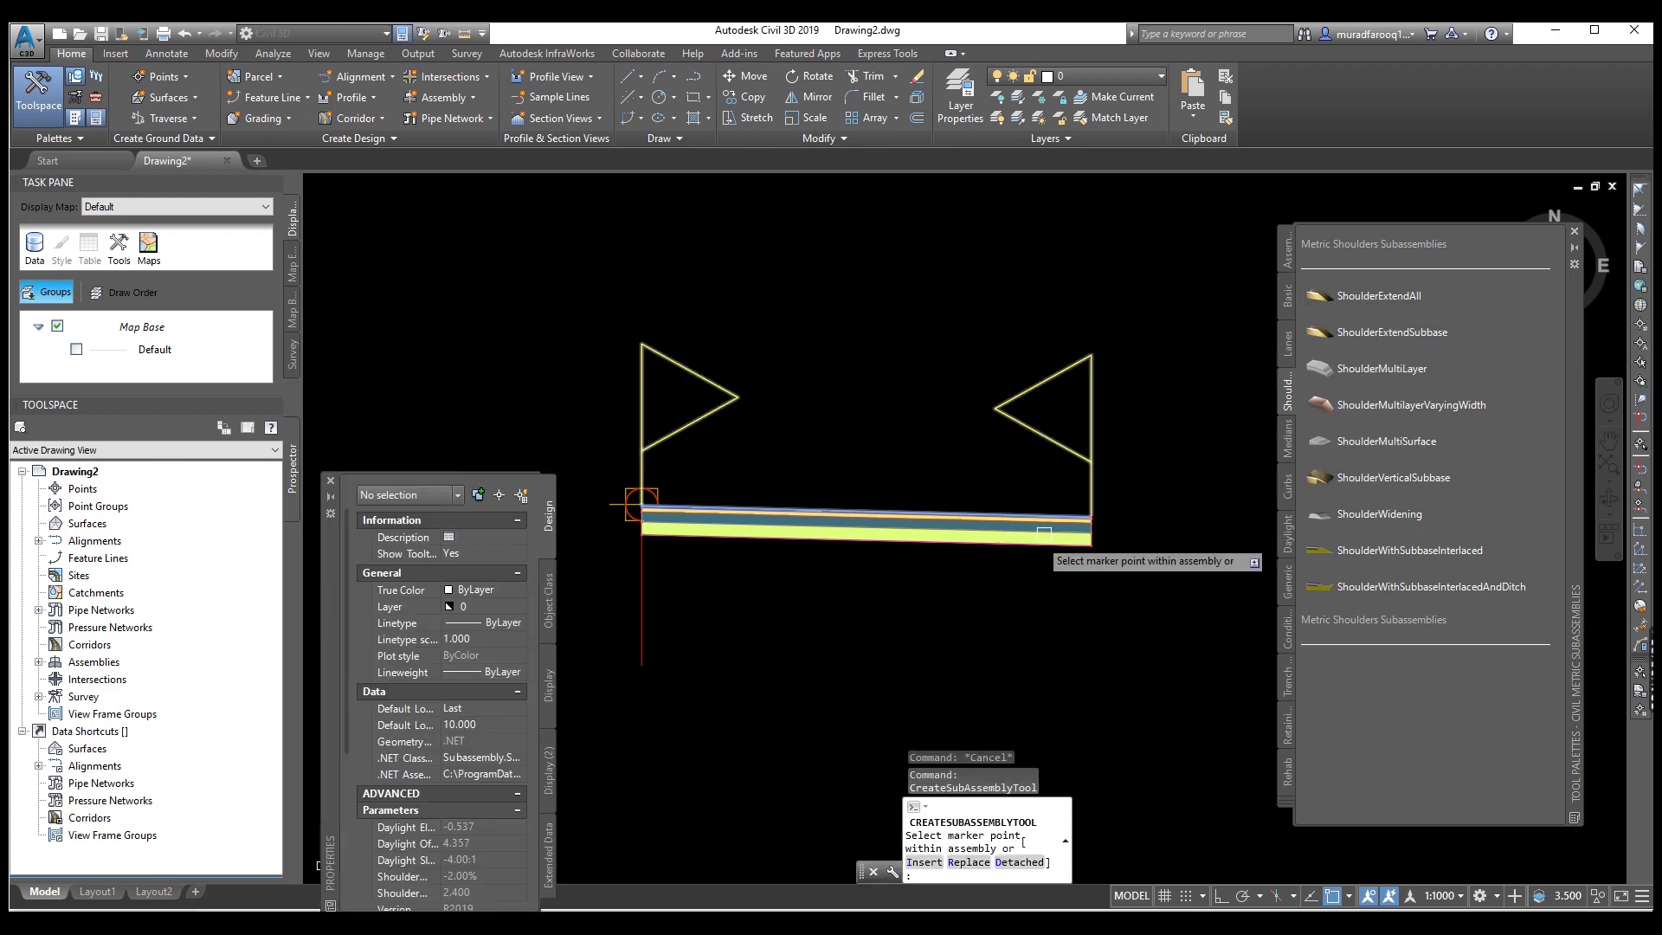
scroll(1086, 520, "up", 4)
scroll(1097, 518, "up", 2)
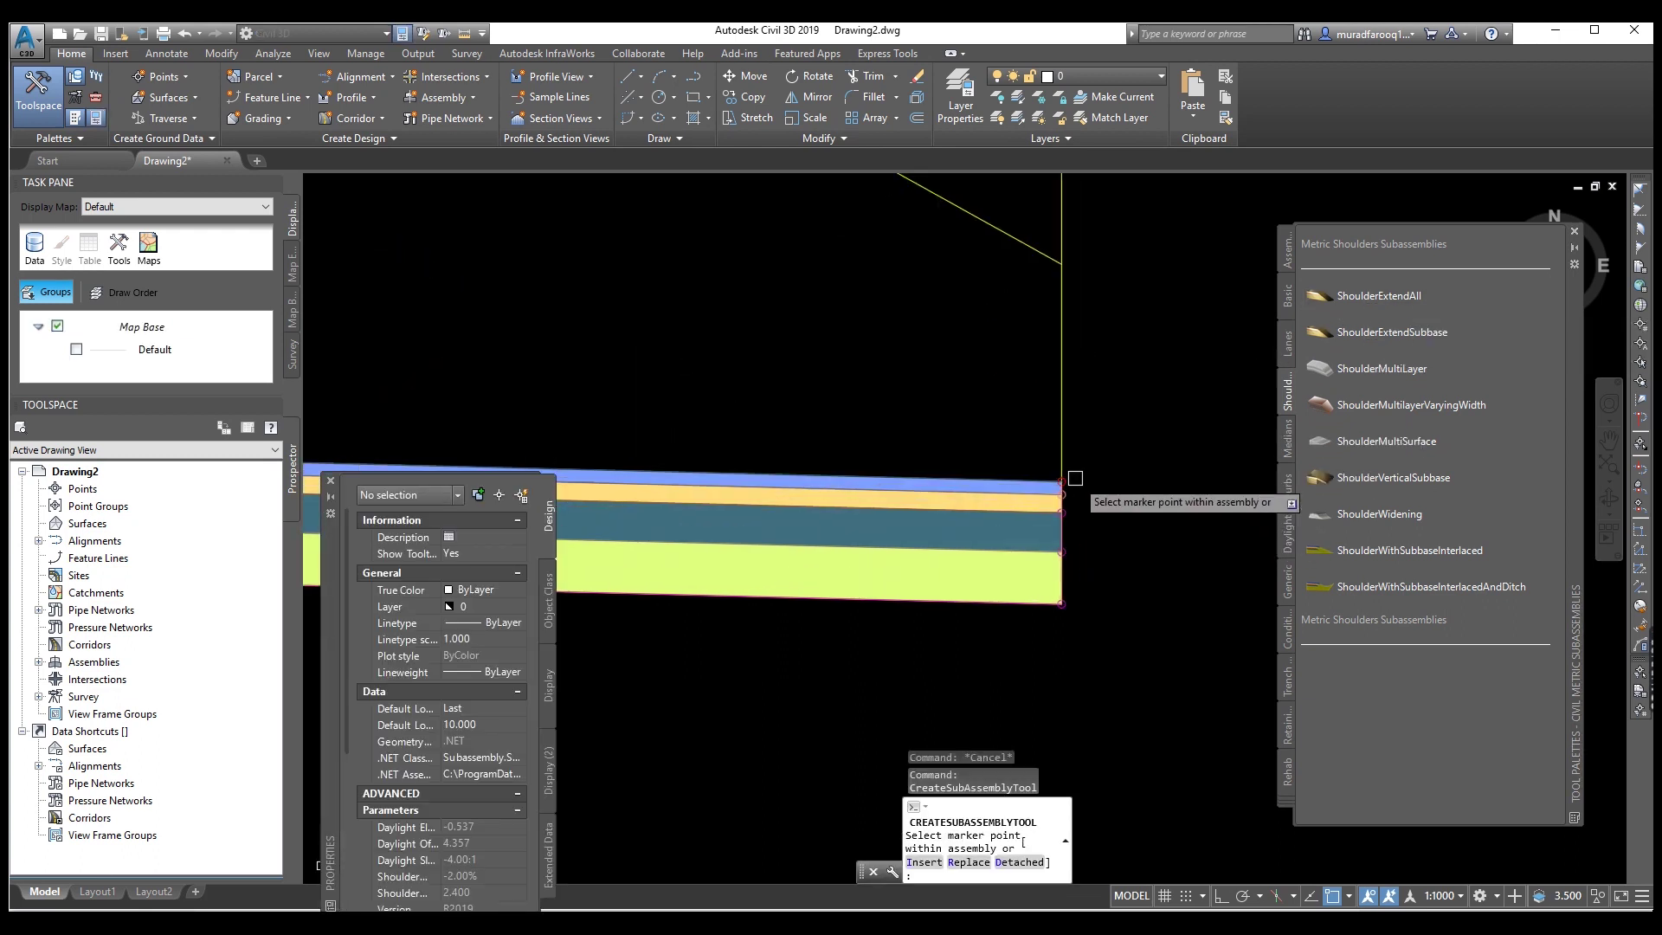
scroll(1071, 474, "down", 5)
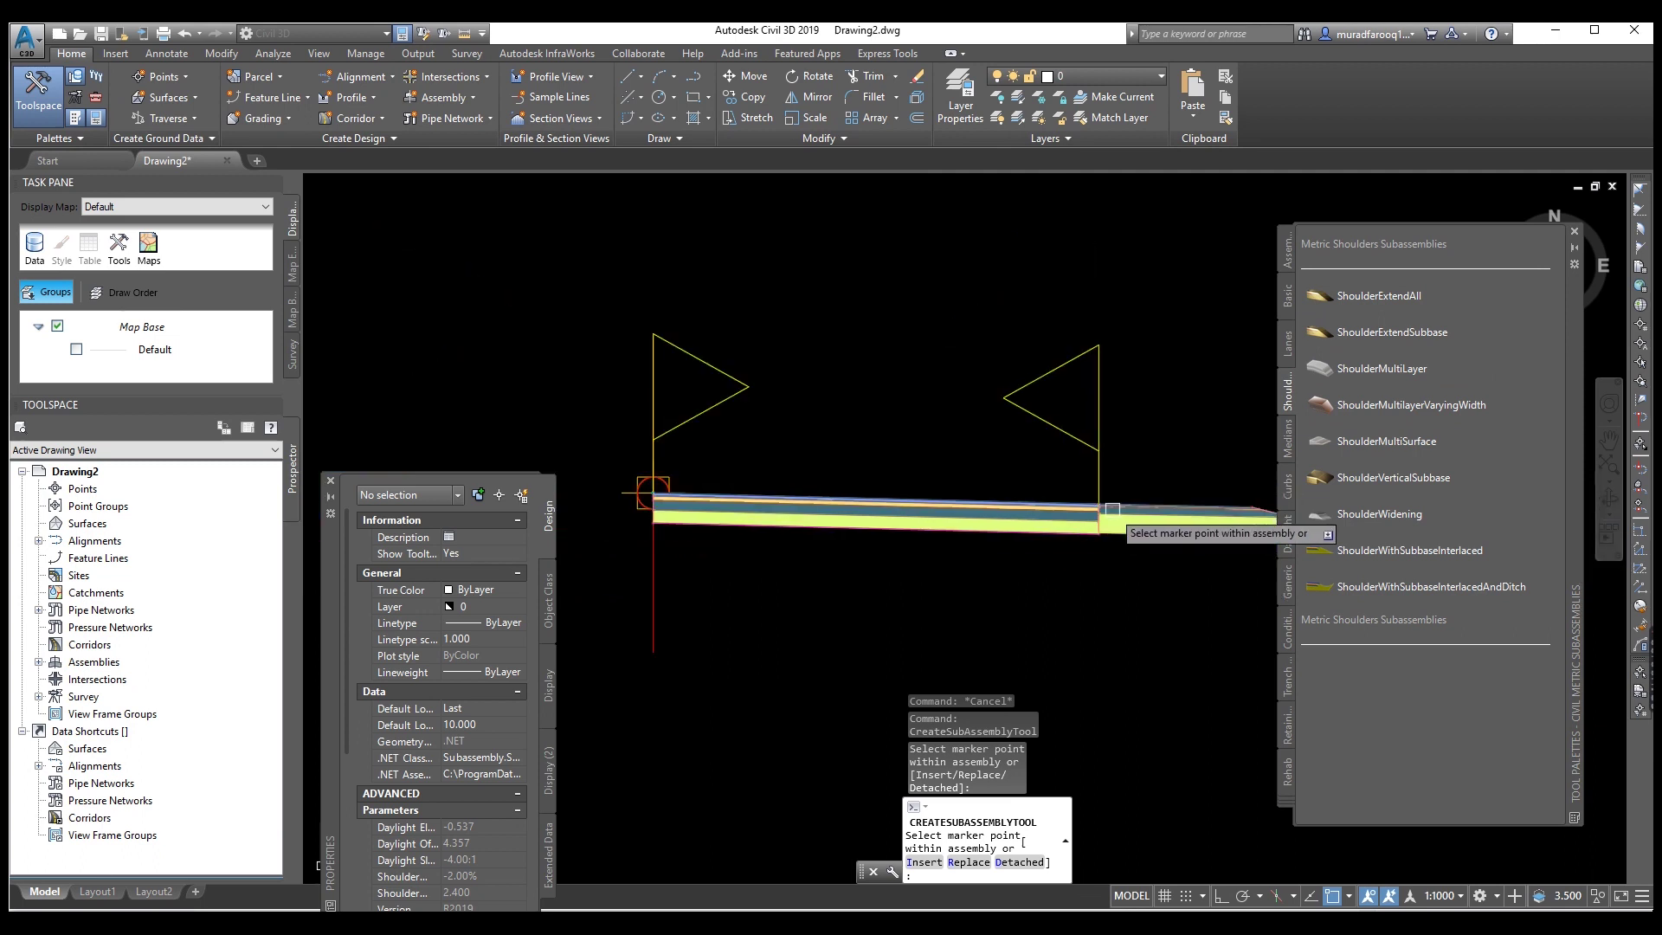
scroll(1057, 527, "up", 5)
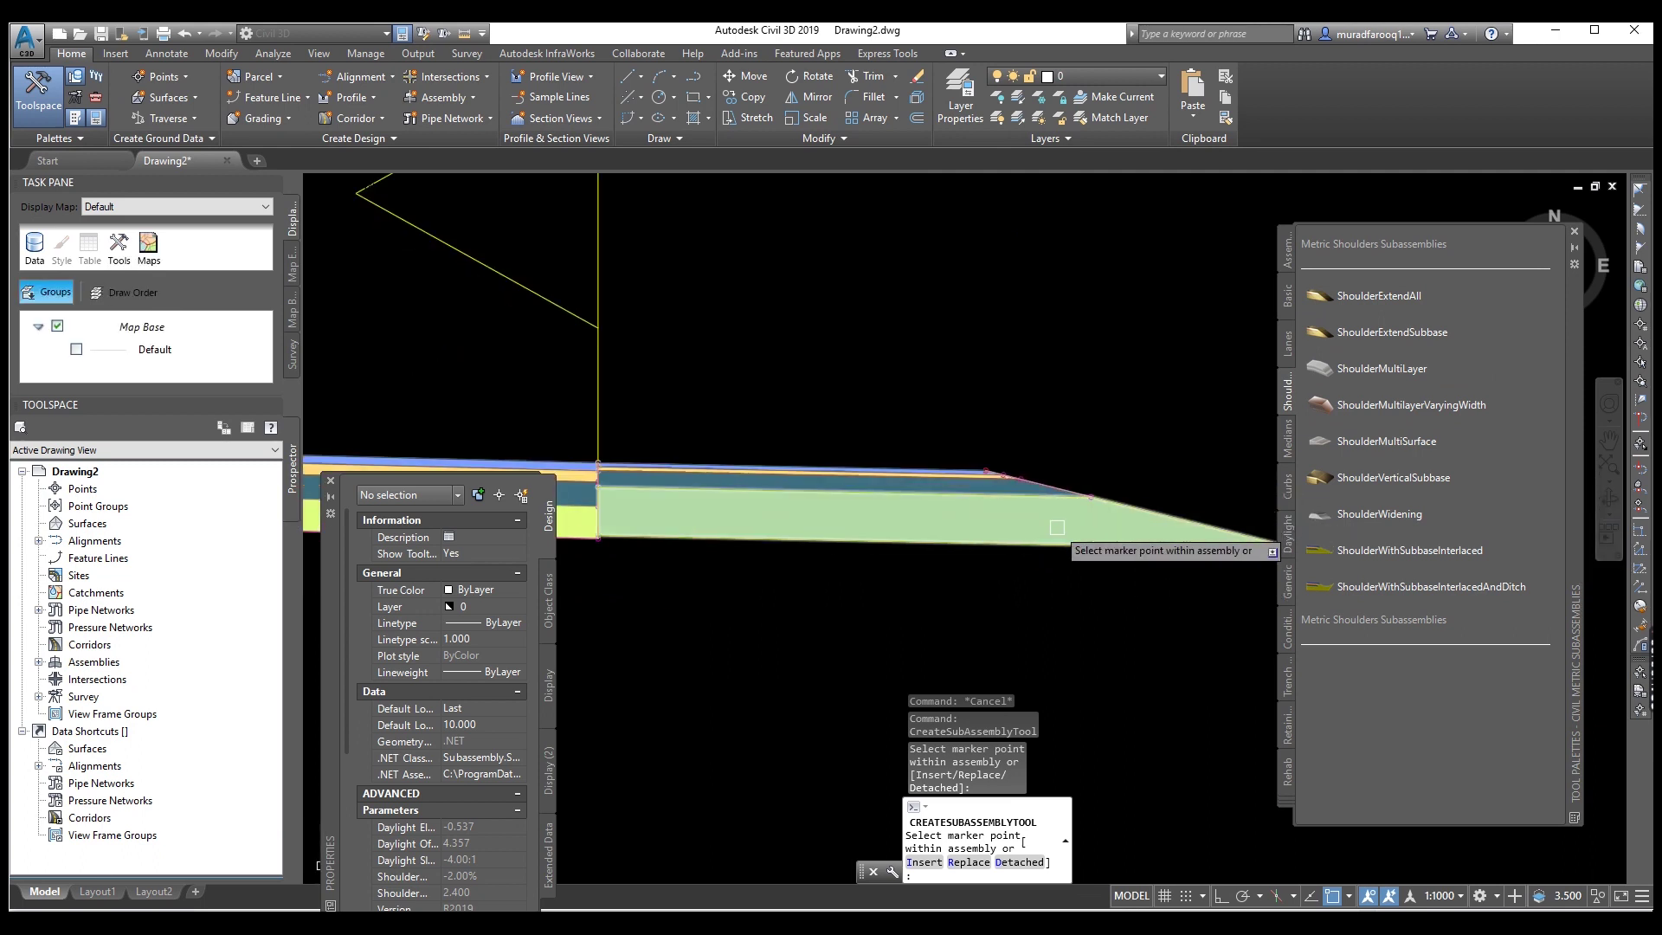
scroll(1057, 527, "down", 5)
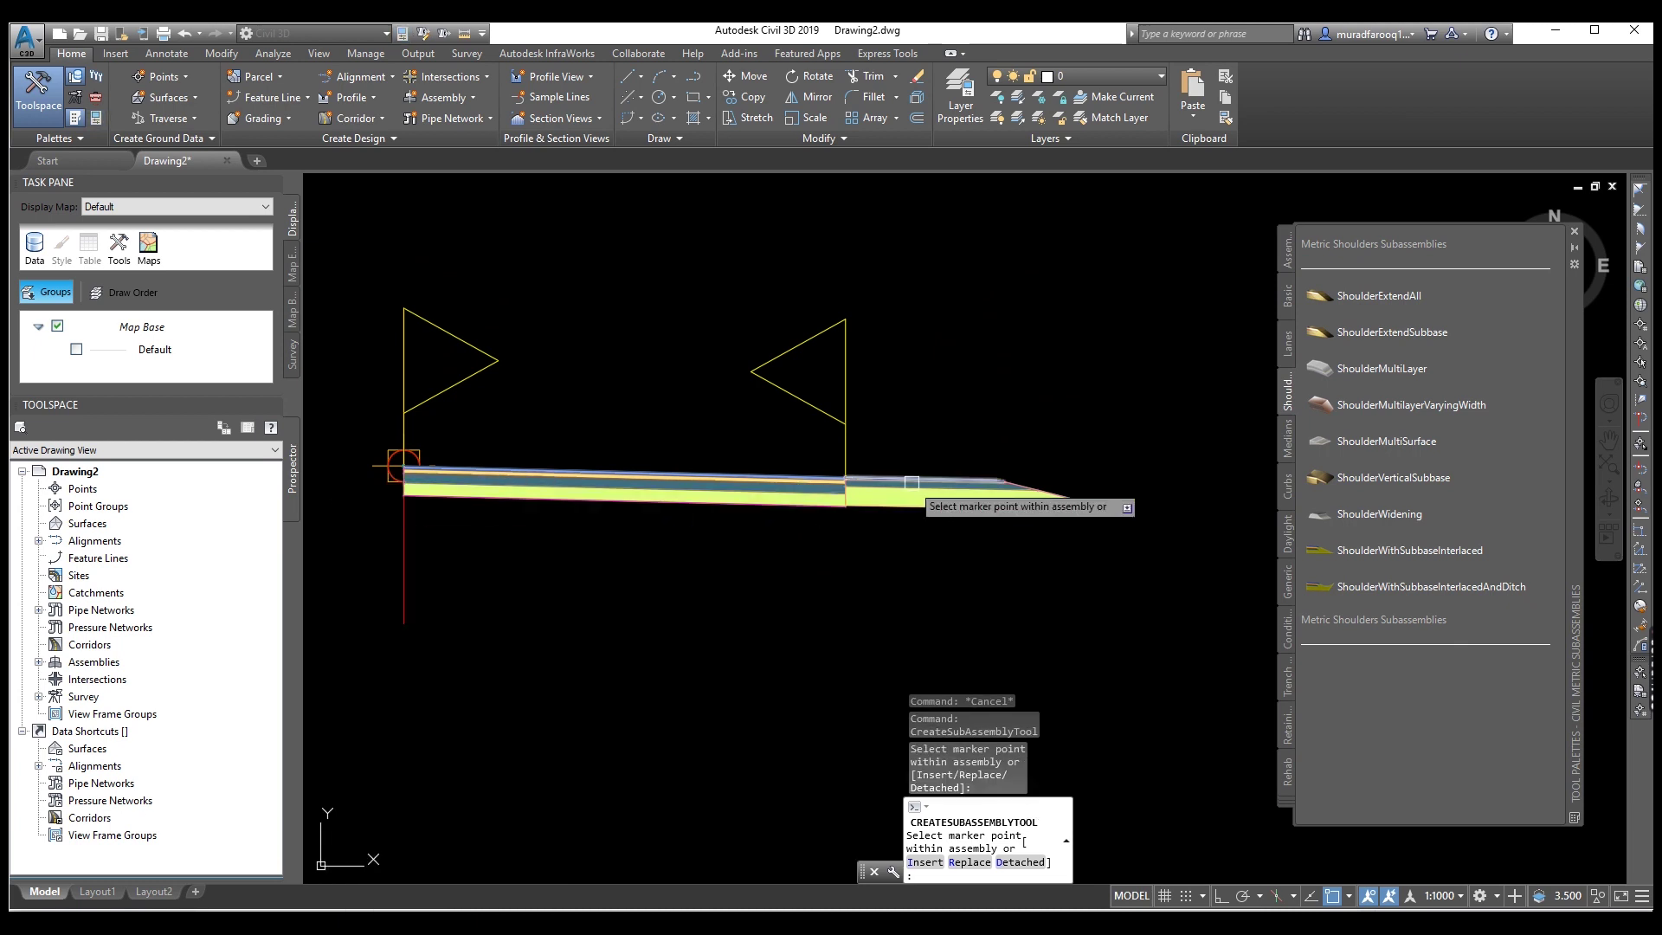
left_click(922, 498)
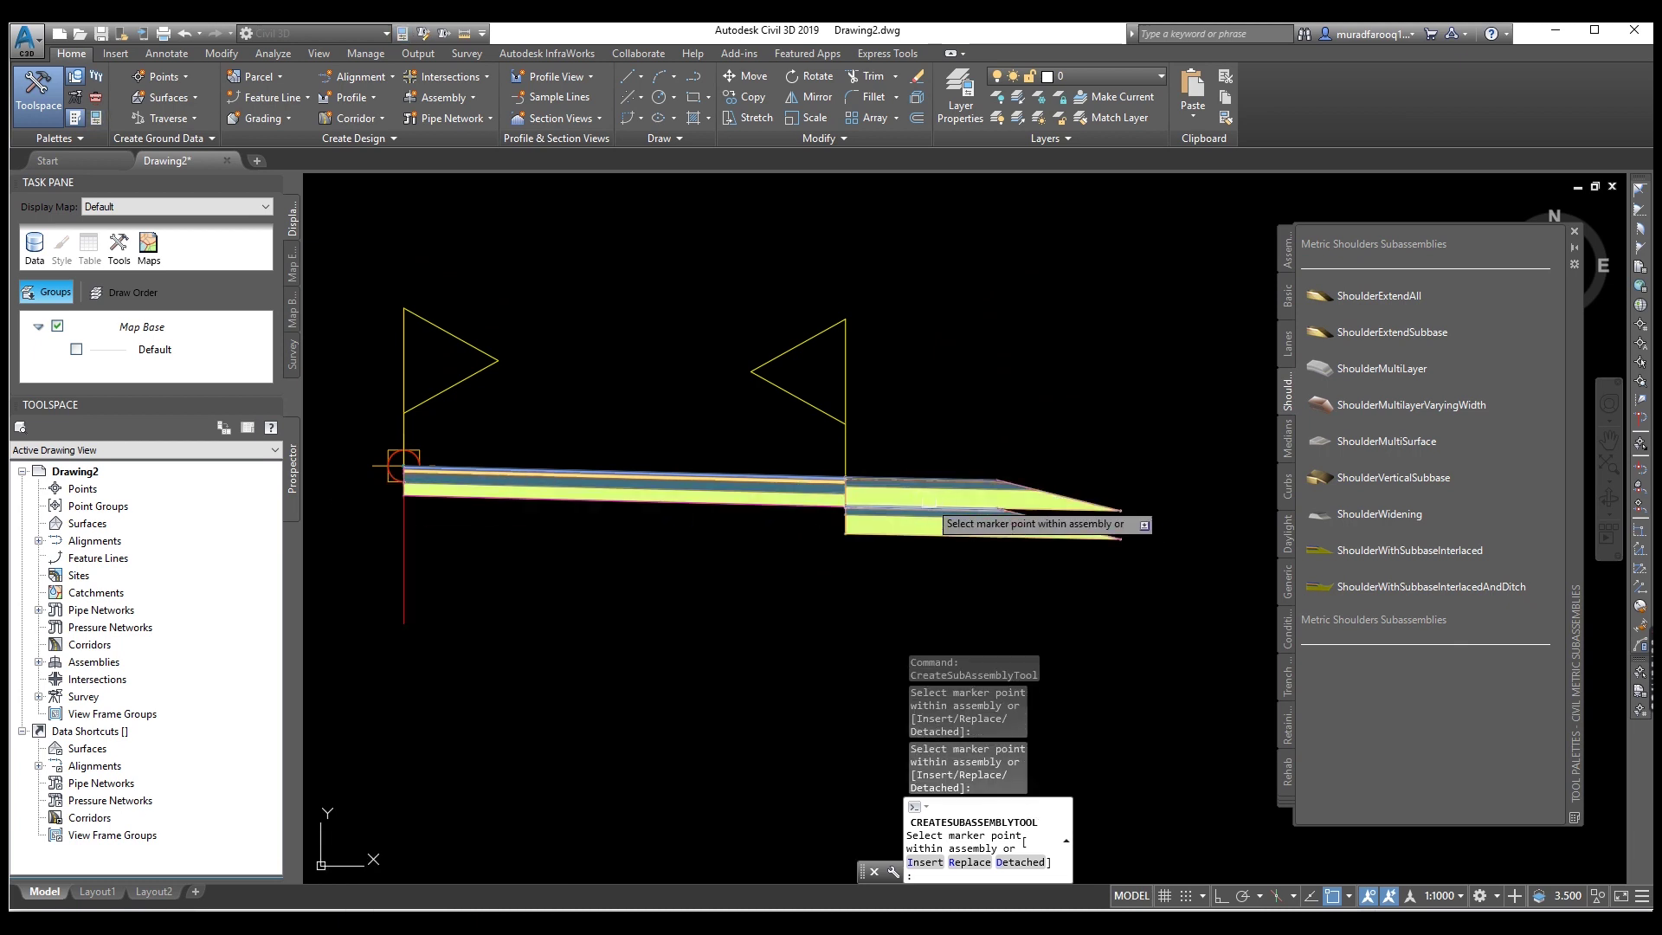
key("Escape")
left_click(965, 522)
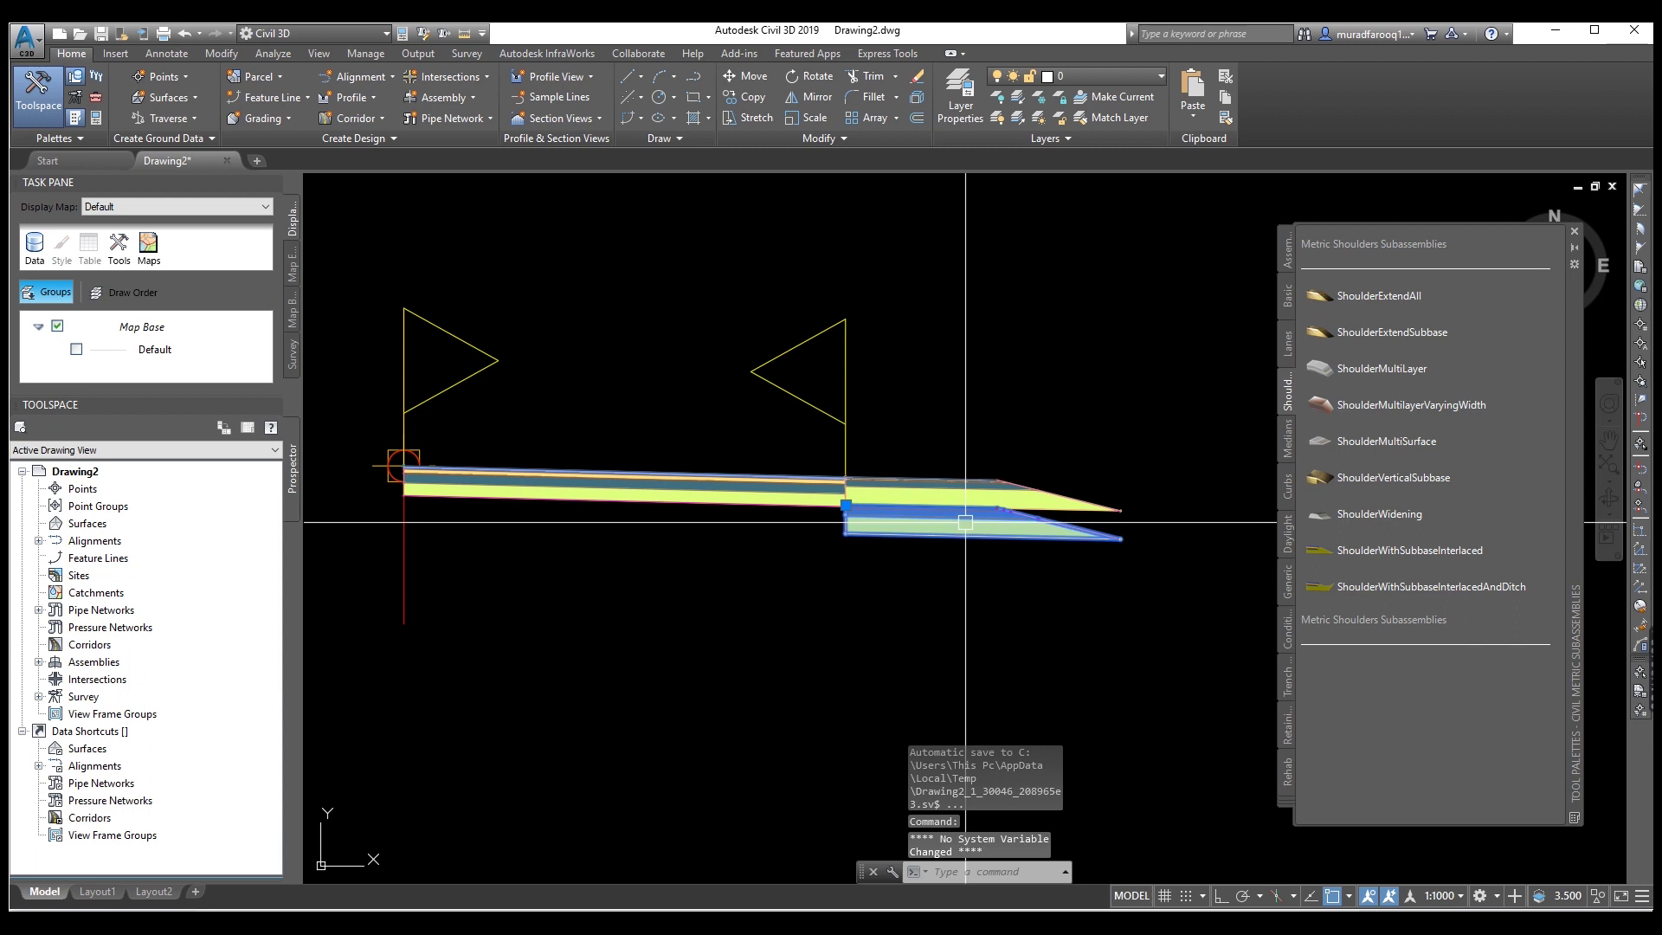
key("Delete")
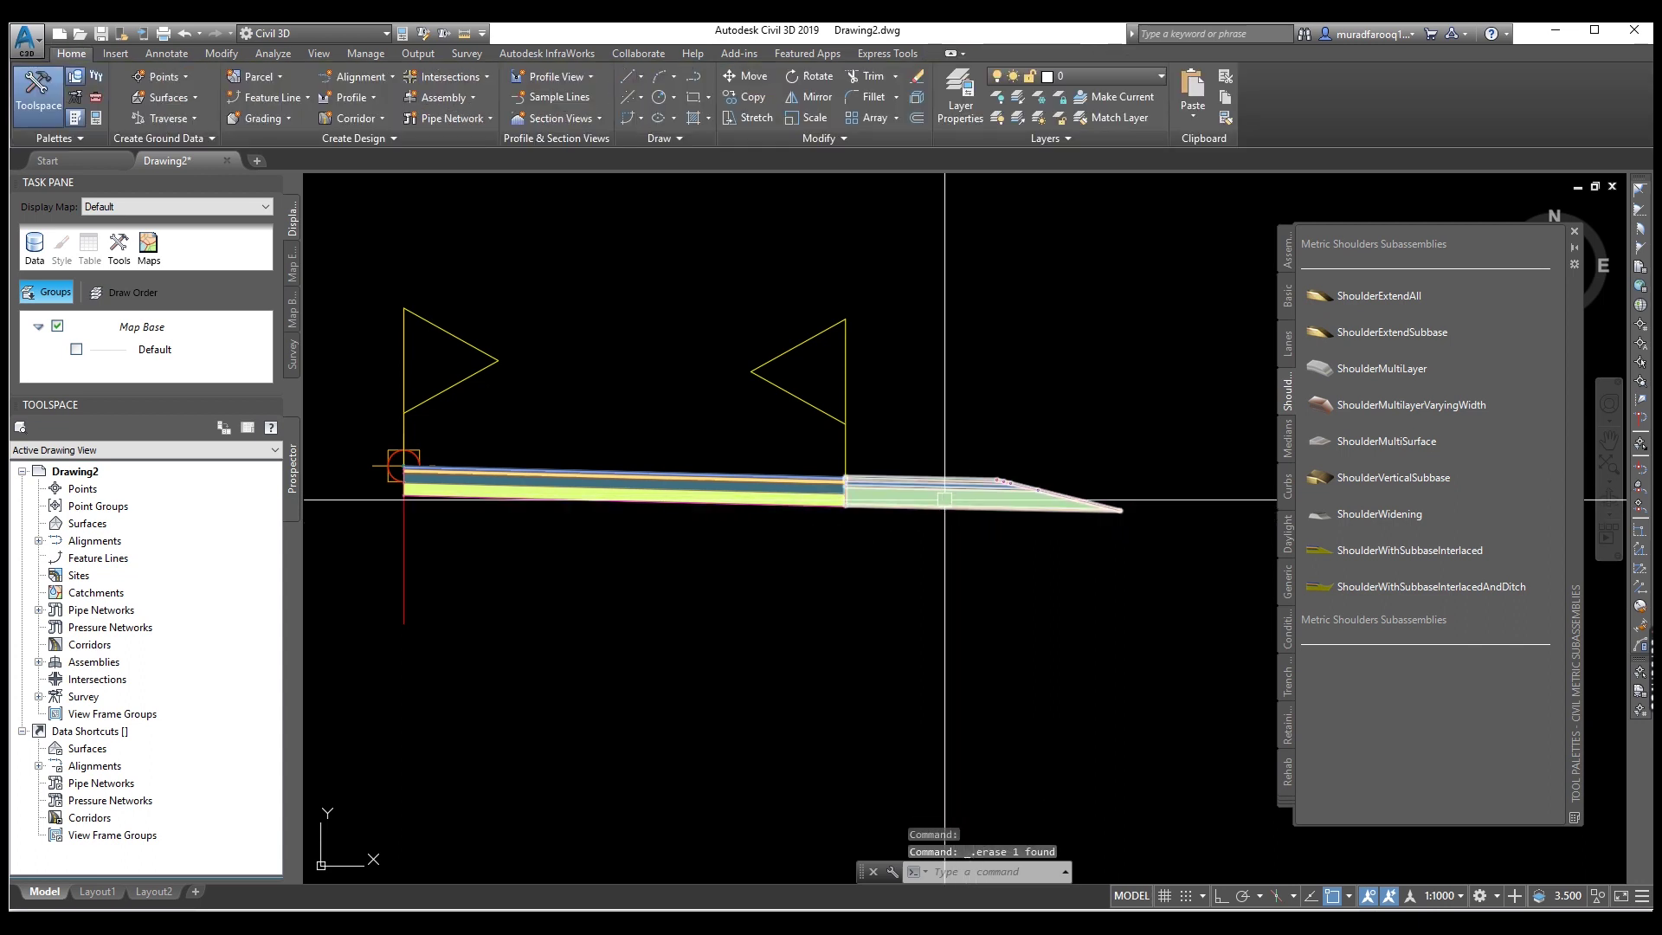
Open the subassembly properties of the right shoulder and set its Shoulder Width to 1 m.
left_click(848, 487)
left_click(144, 104)
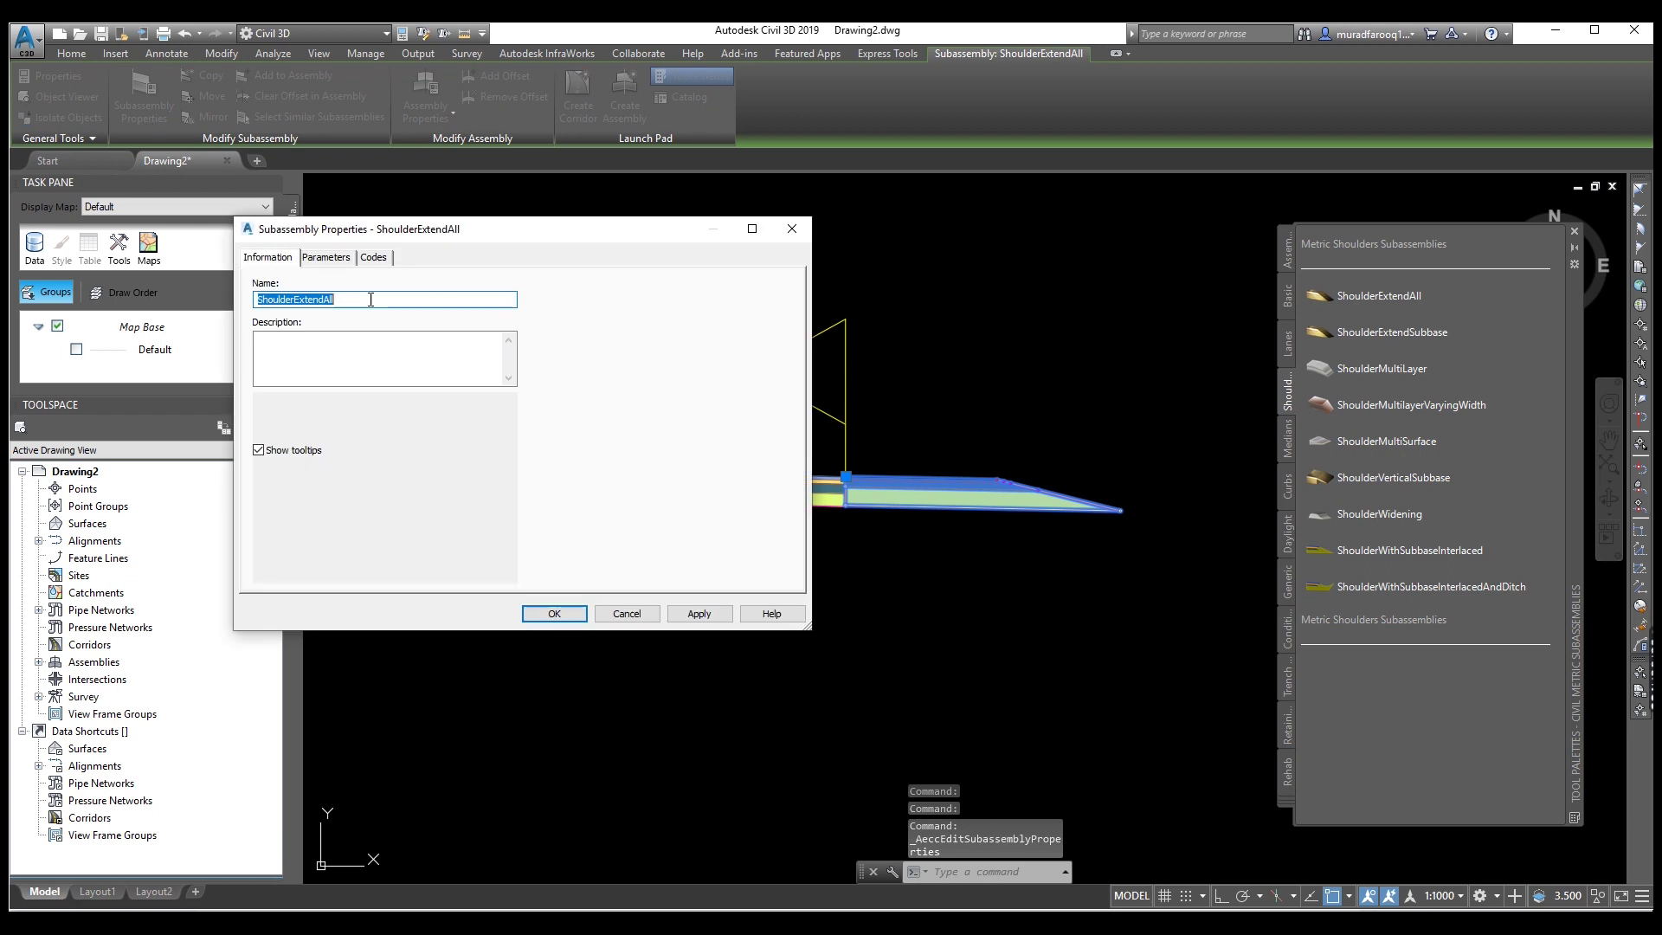
left_click(327, 258)
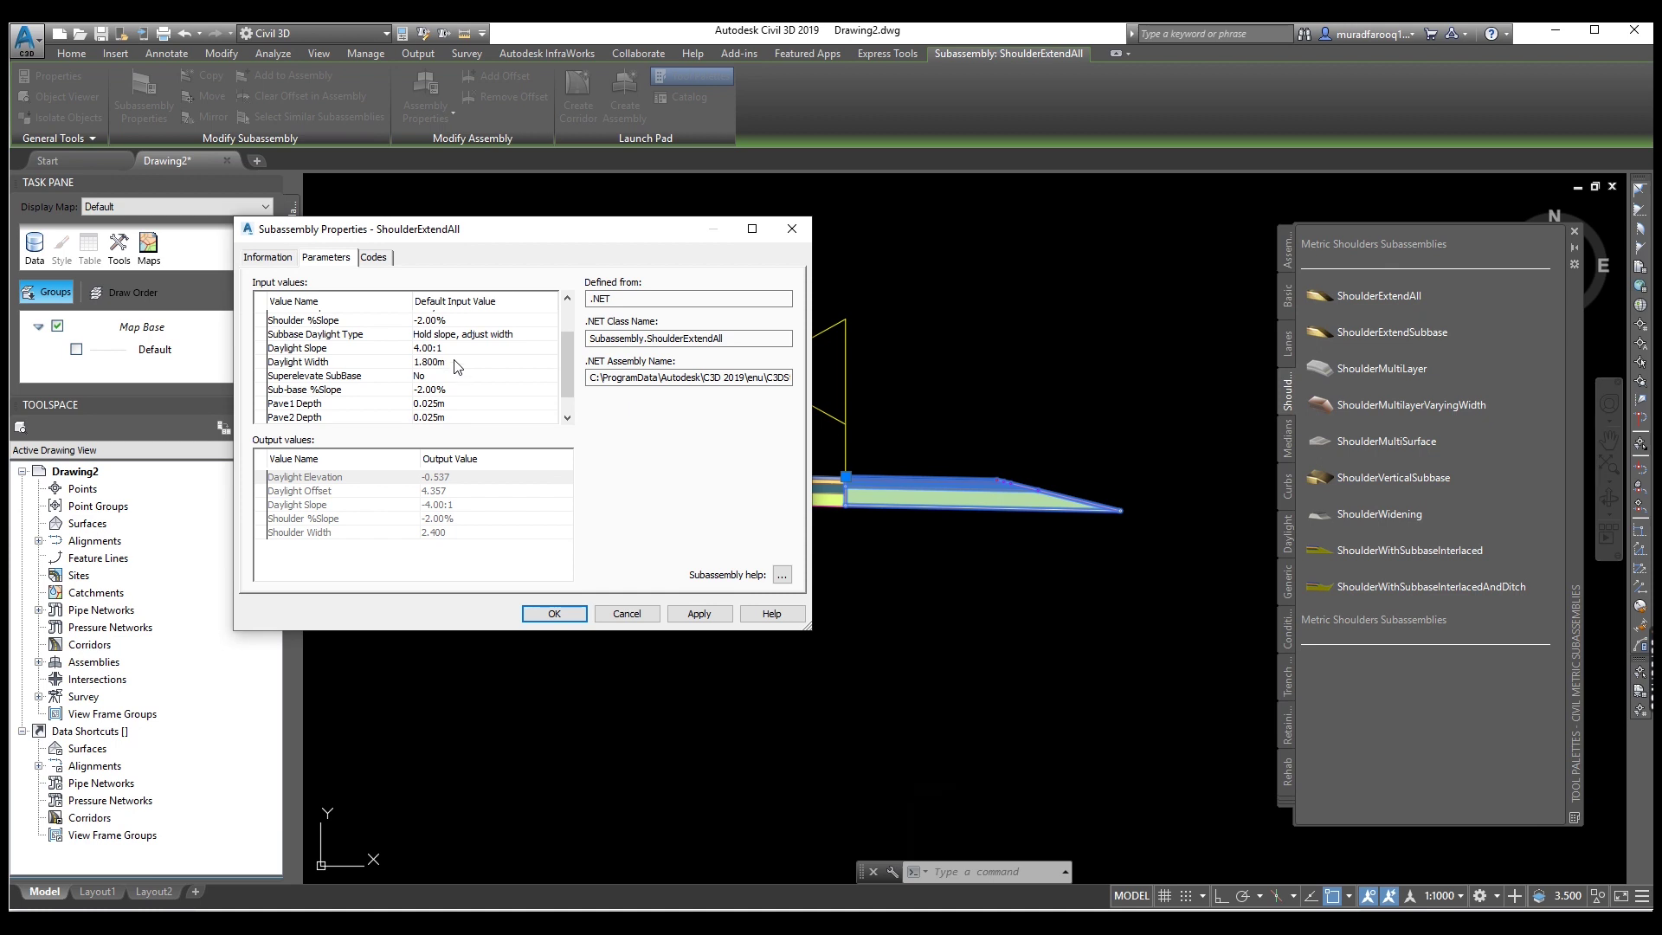
scroll(447, 381, "up", 2)
left_click(449, 319)
left_click(449, 336)
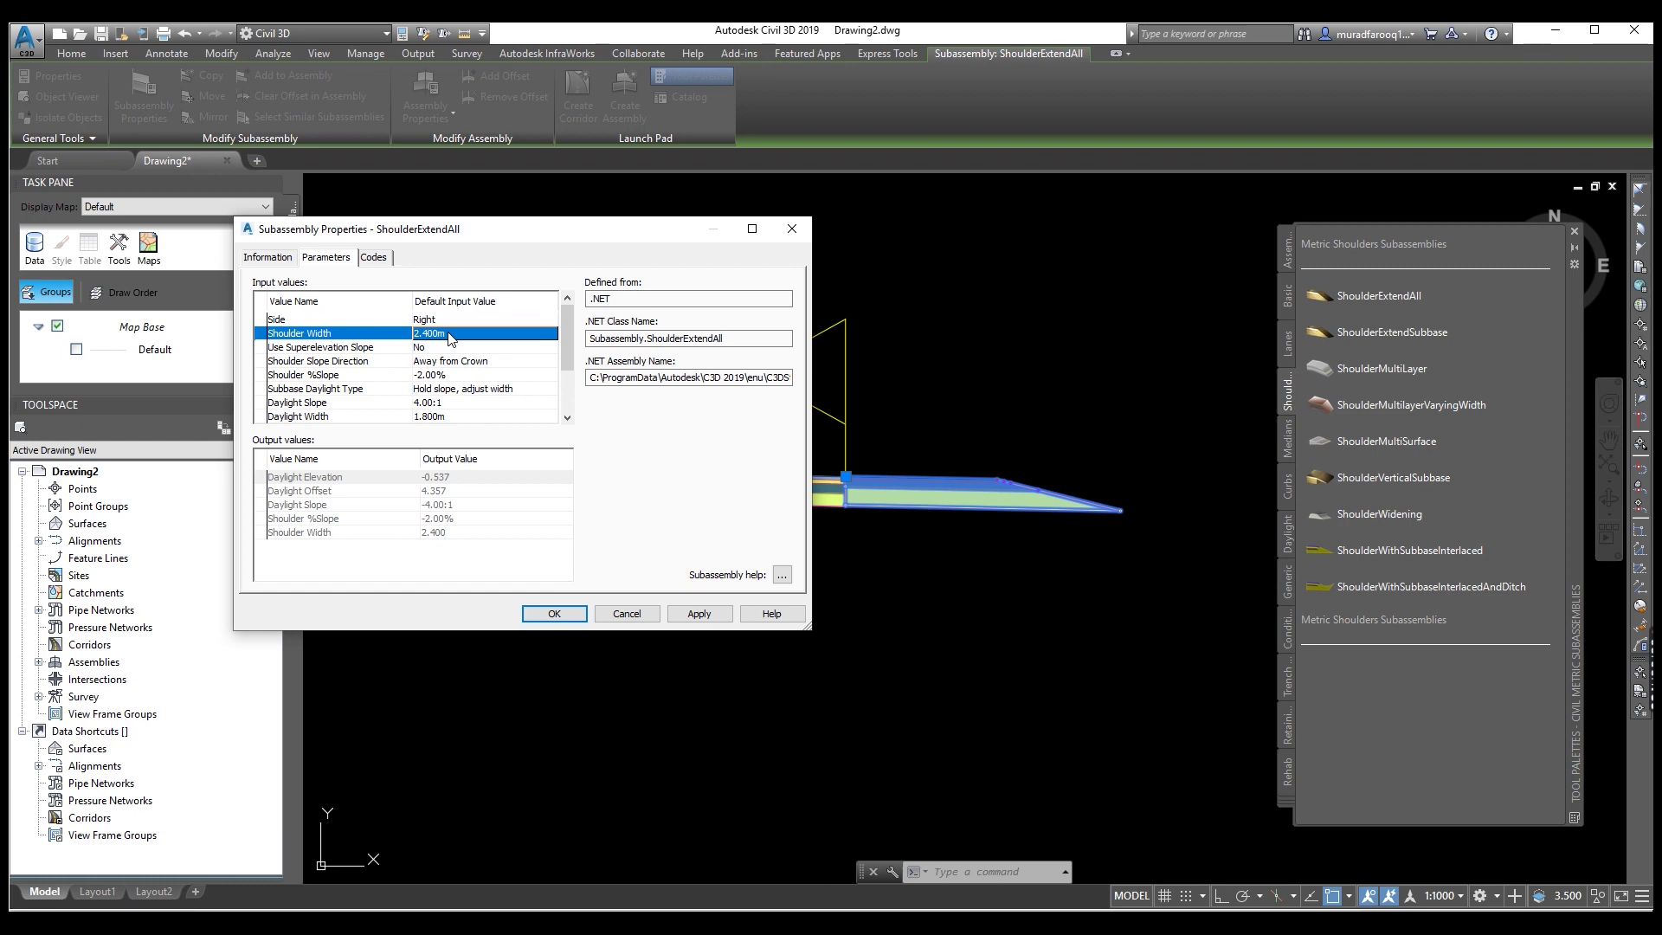
left_click(448, 334)
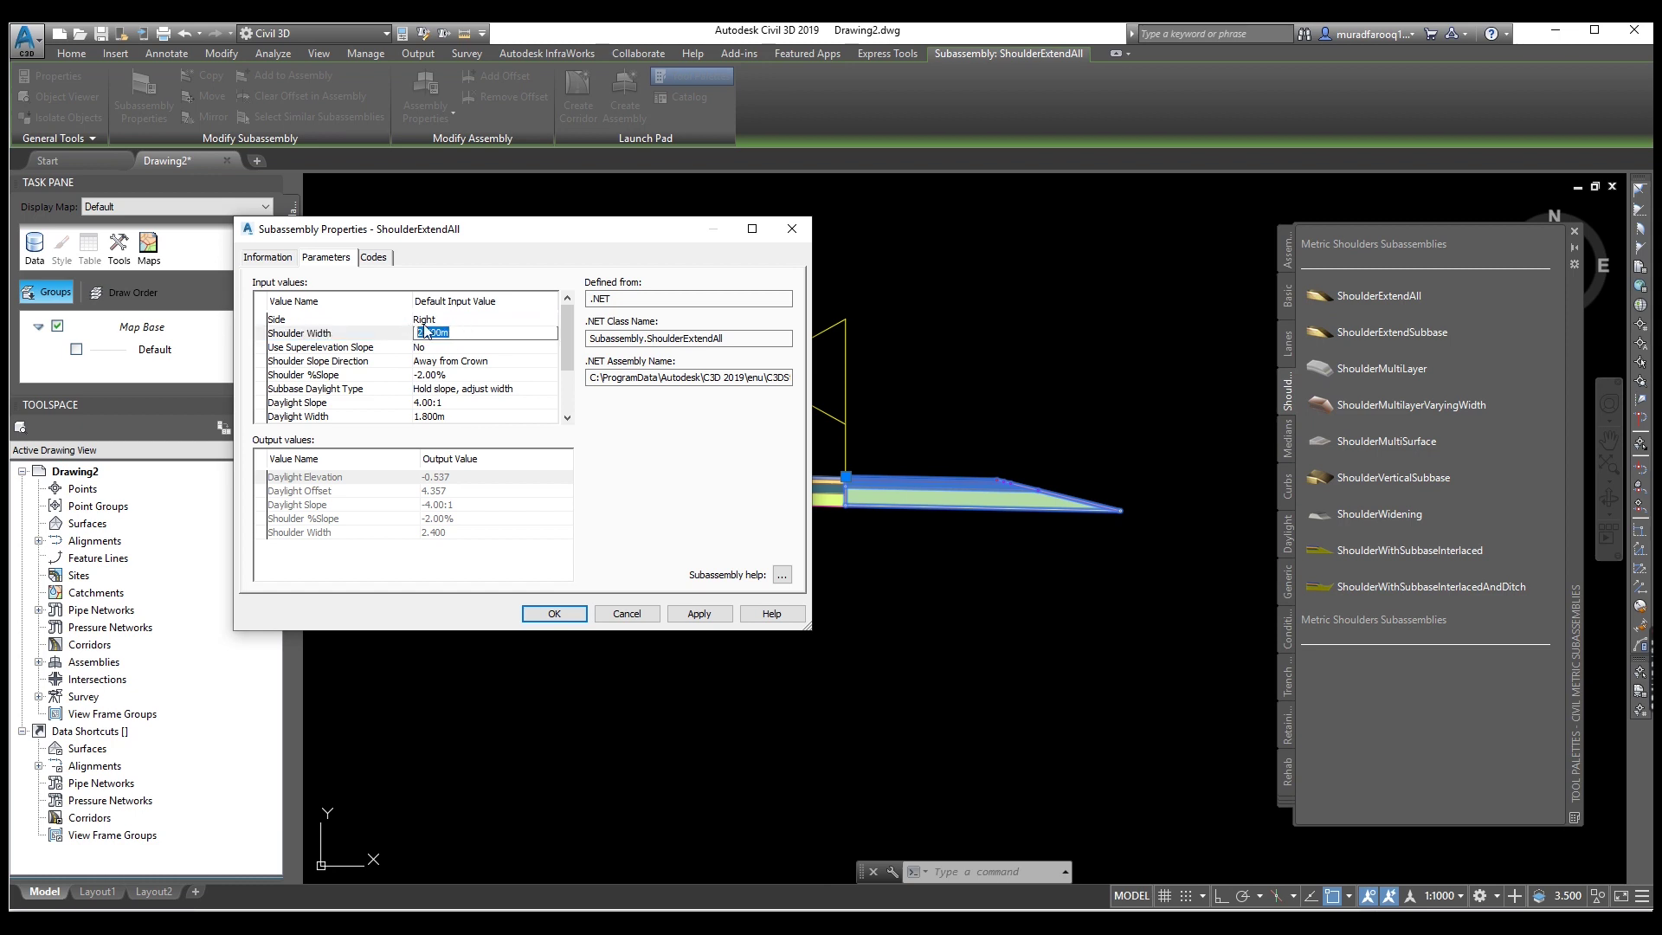
type("1")
Set the right shoulder's Shoulder %Slope to -3.00%.
scroll(440, 350, "down", 2)
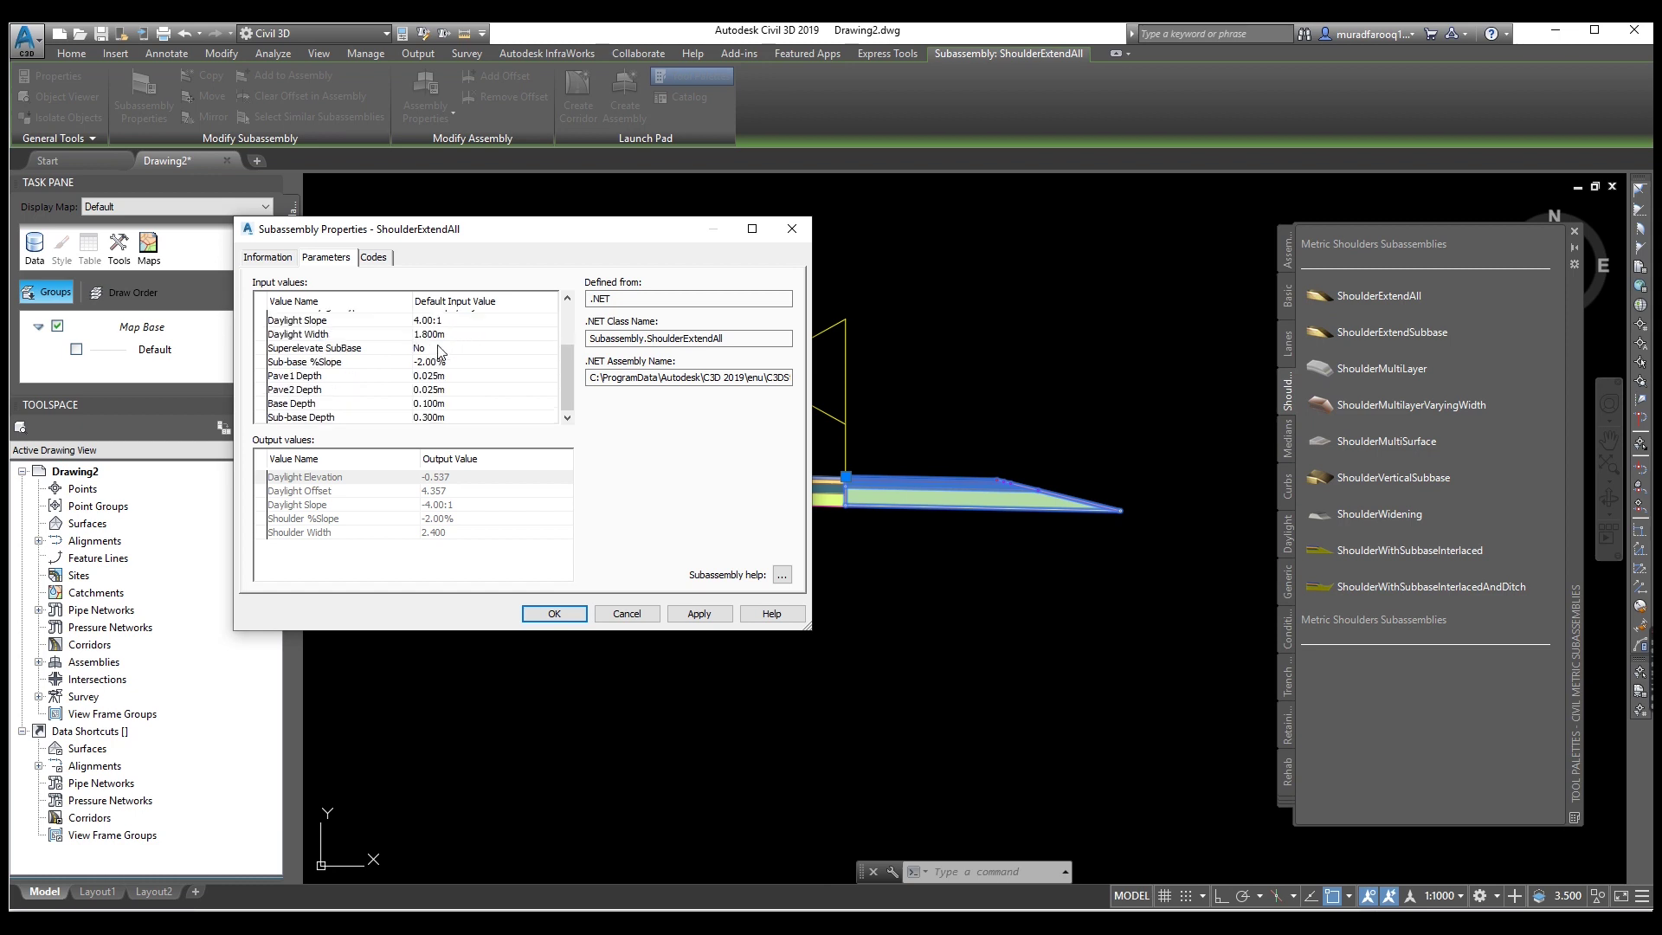
scroll(446, 342, "up", 1)
left_click(448, 336)
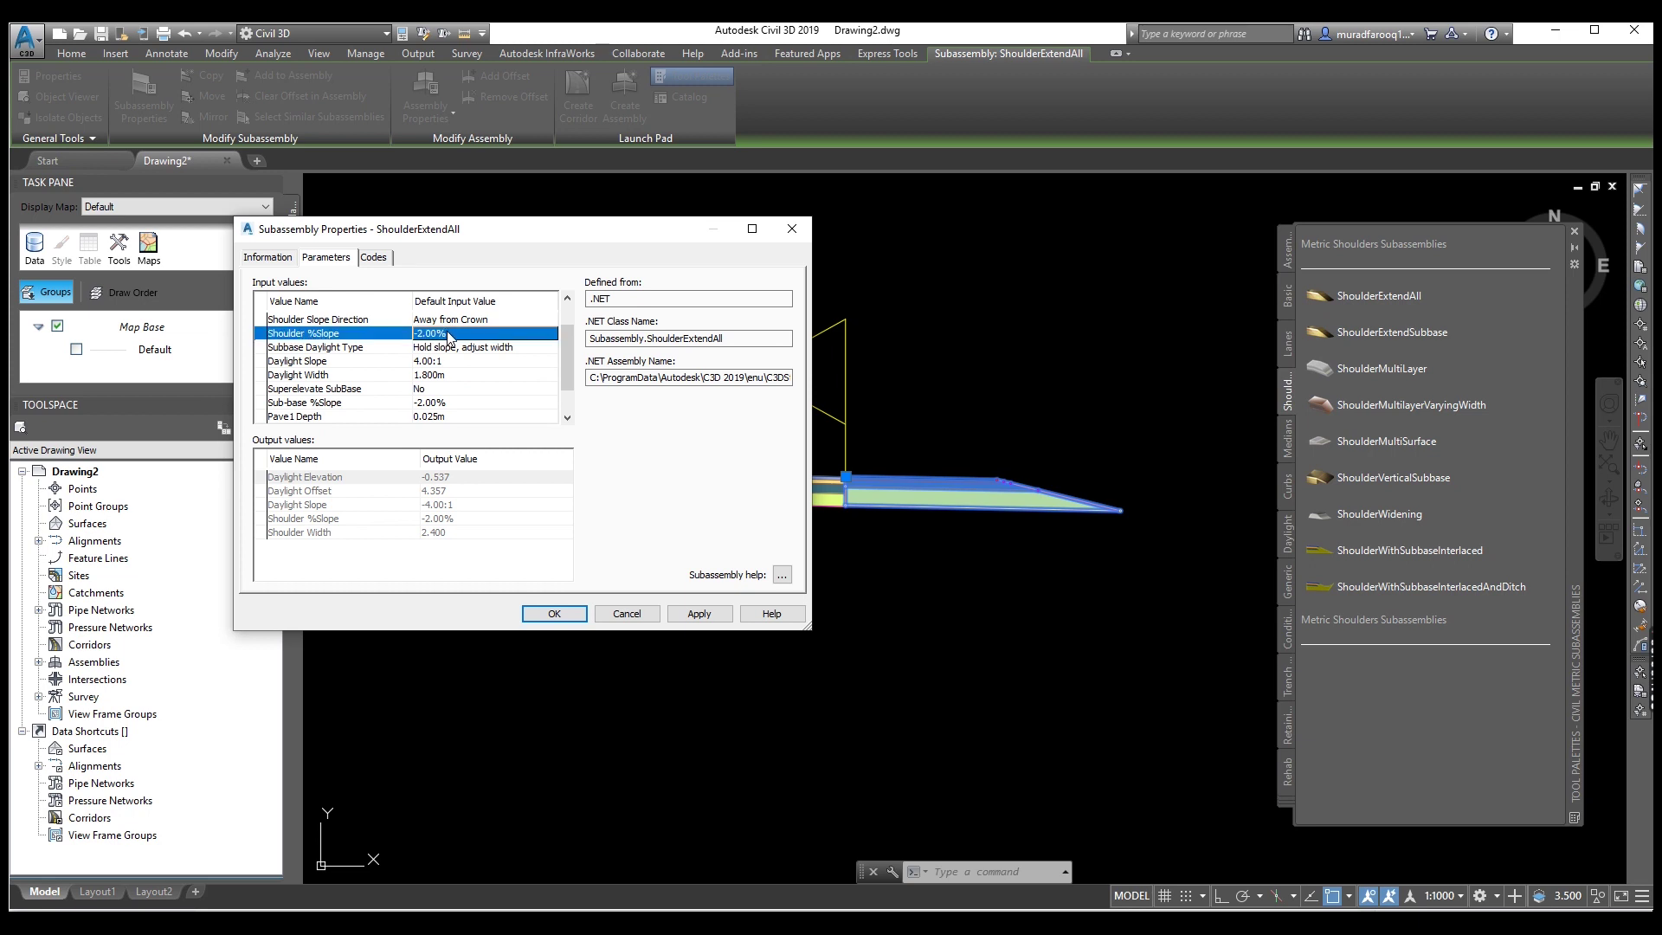
left_click(449, 336)
type("-3")
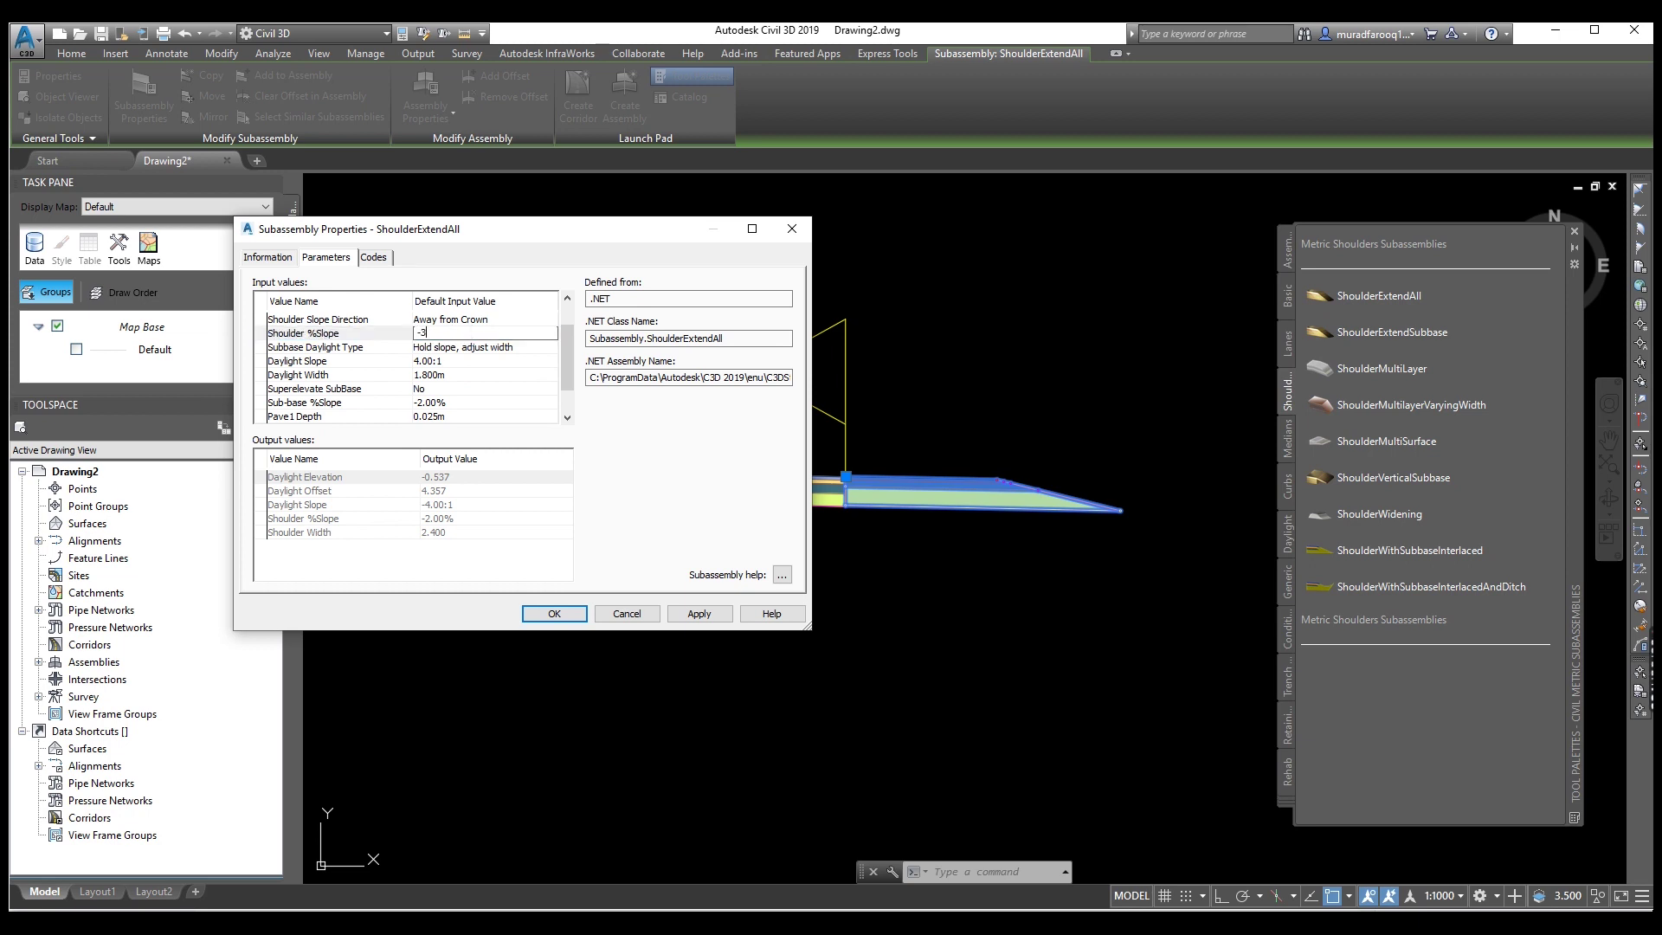
left_click(477, 362)
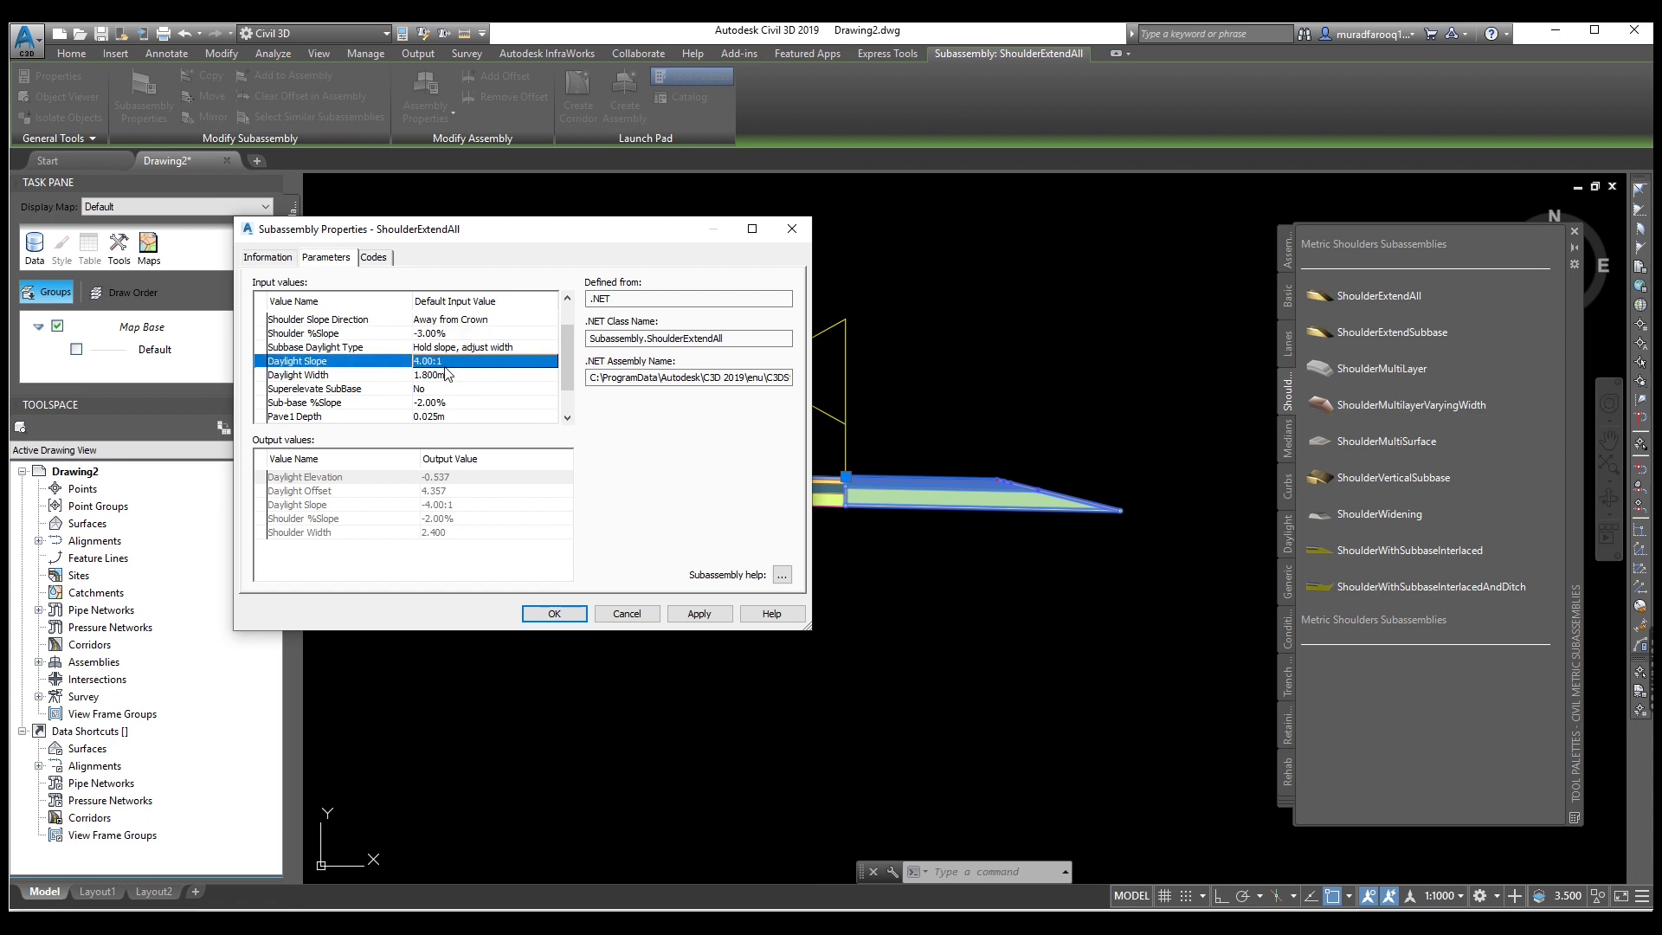
Set the right shoulder's Pave1 Depth to 0.05 m and its Sub-base Depth to 0 m.
scroll(430, 395, "down", 1)
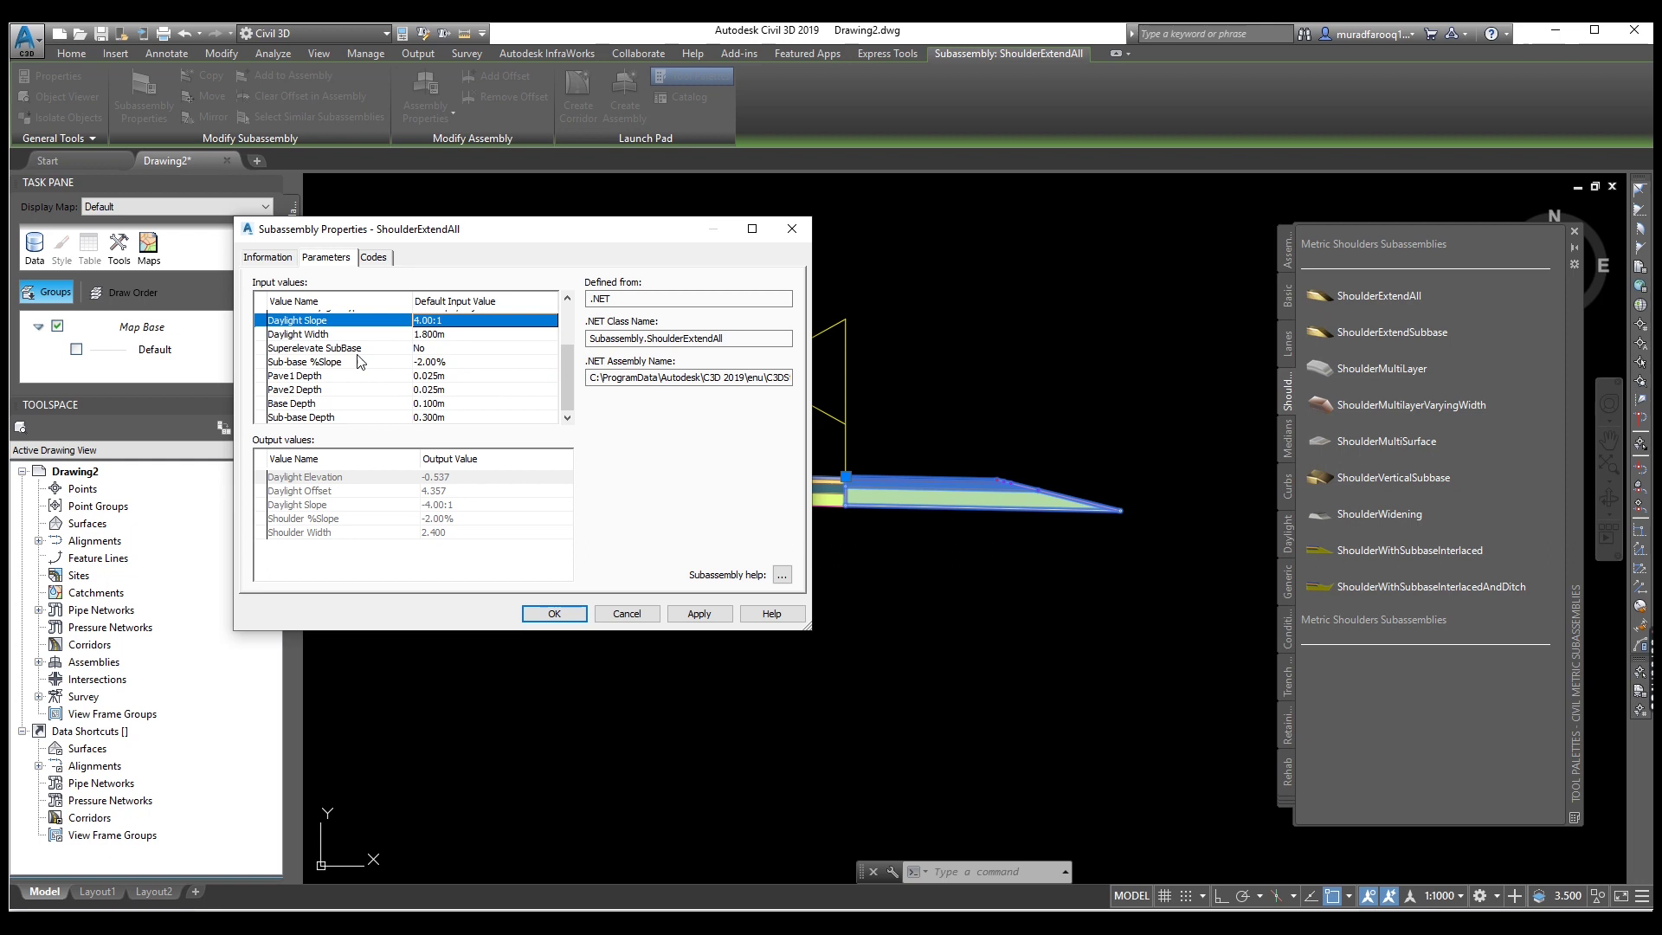
left_click(459, 378)
left_click(457, 378)
type("0")
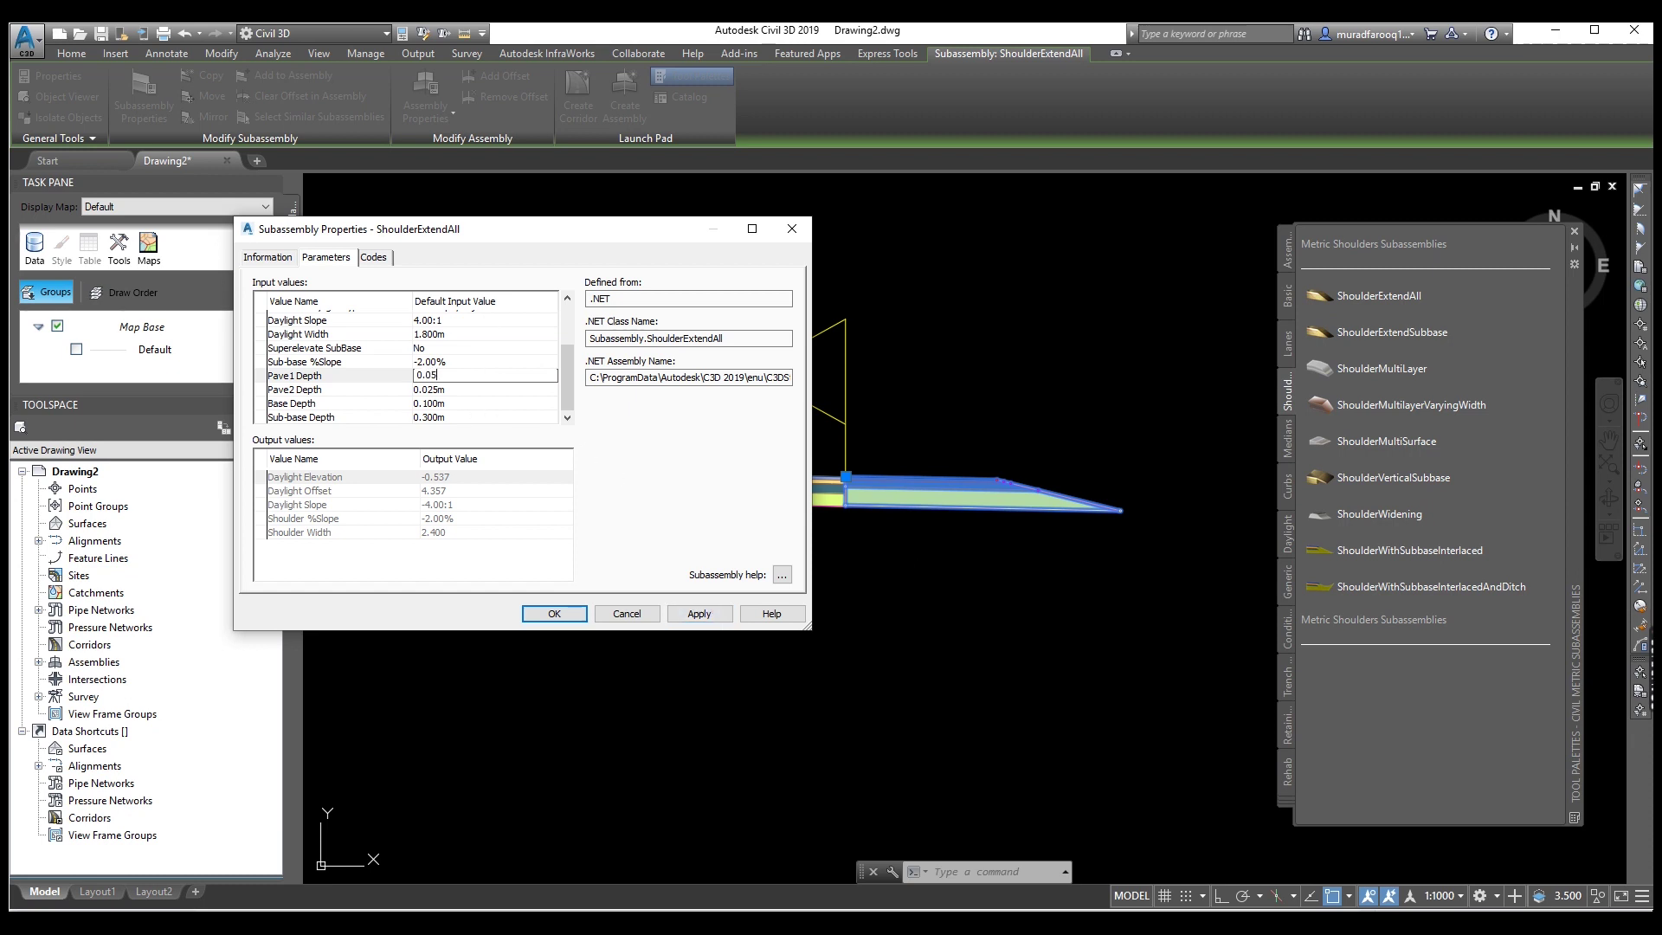
type(".05")
key("Return")
left_click(474, 417)
left_click(474, 417)
type("0")
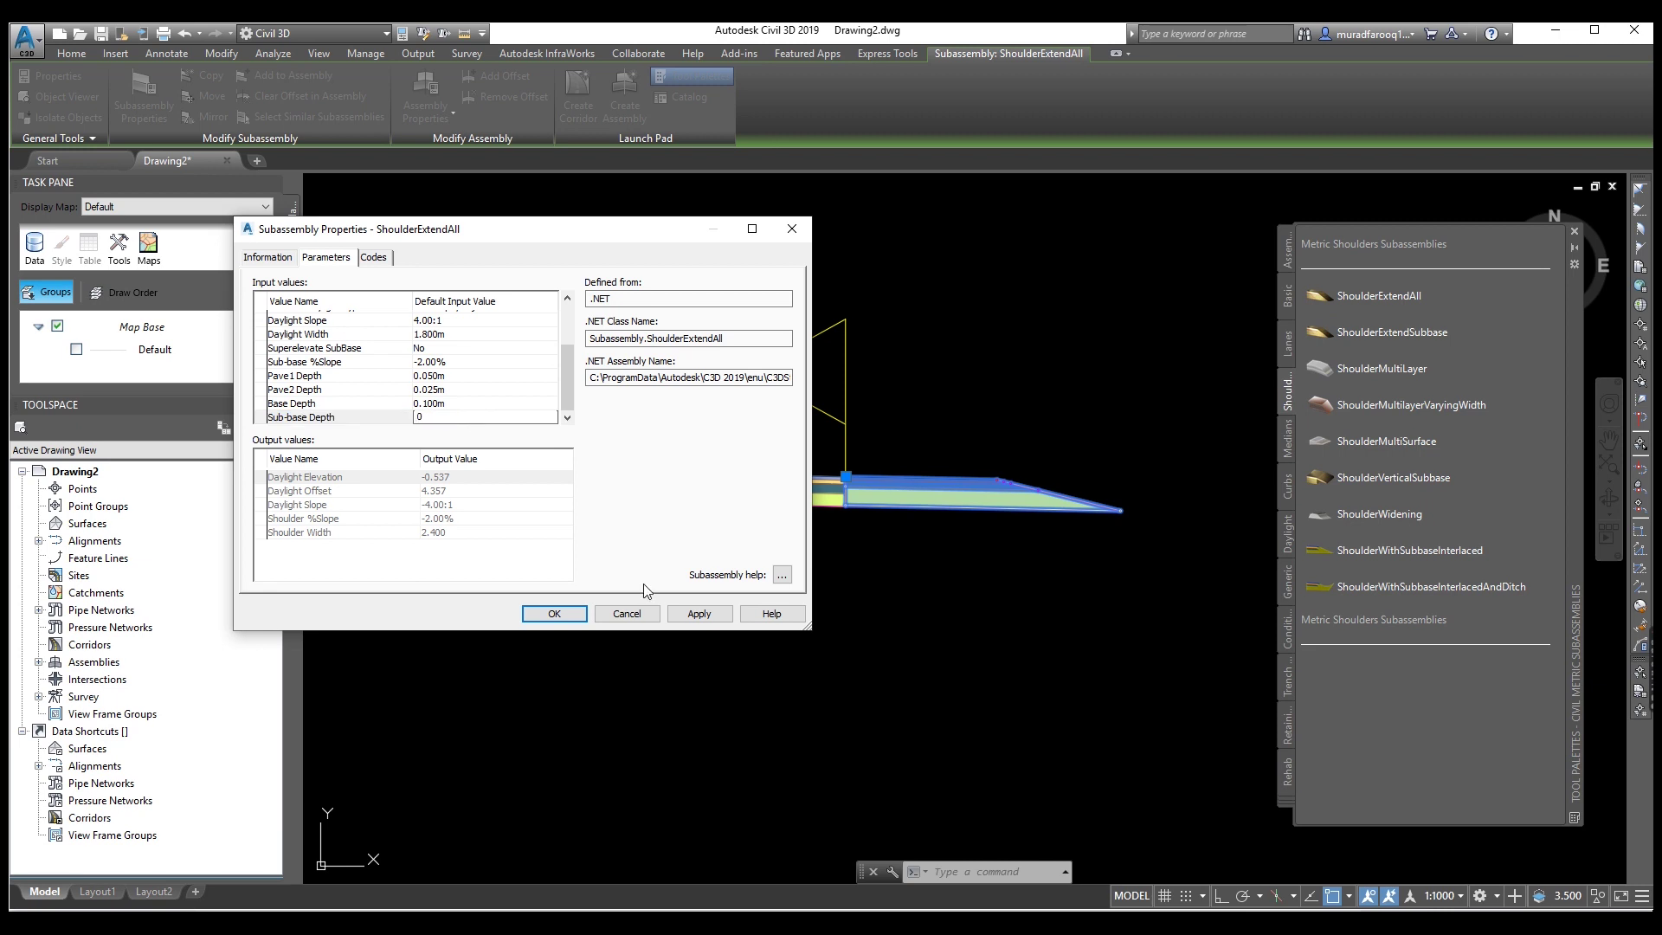
Read the ShoulderExtendAll subassembly help, covering its diagram, attachment point and input parameter table, and close it.
left_click(781, 576)
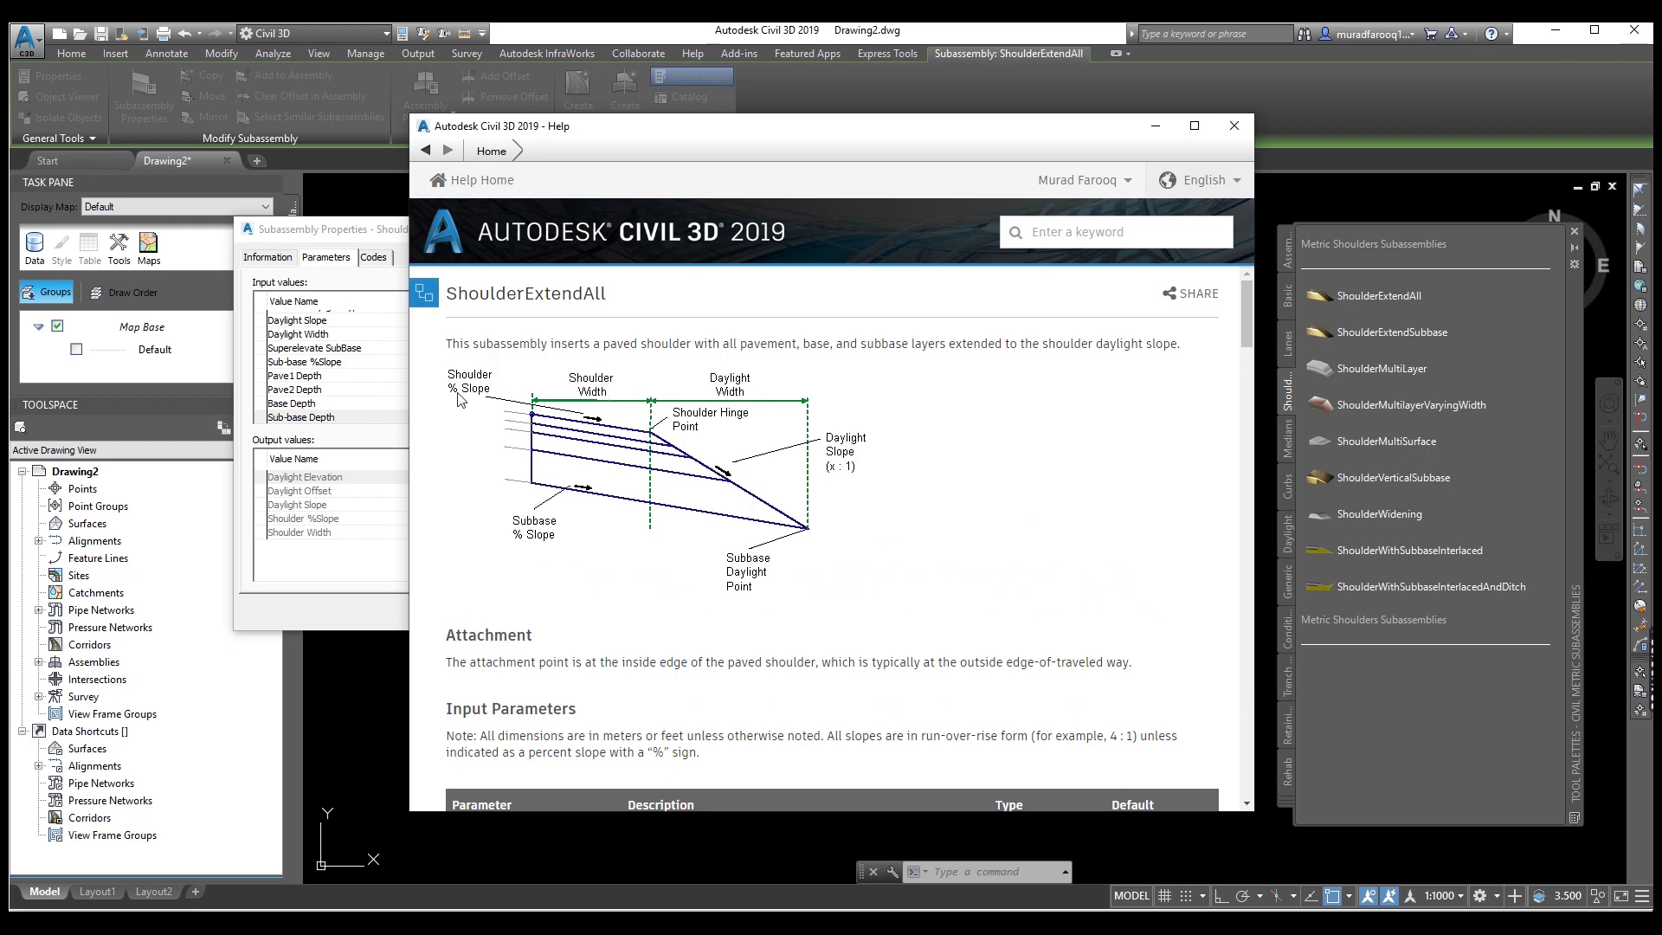
scroll(667, 588, "down", 2)
scroll(699, 576, "up", 2)
scroll(1089, 724, "down", 3)
scroll(1006, 690, "down", 1)
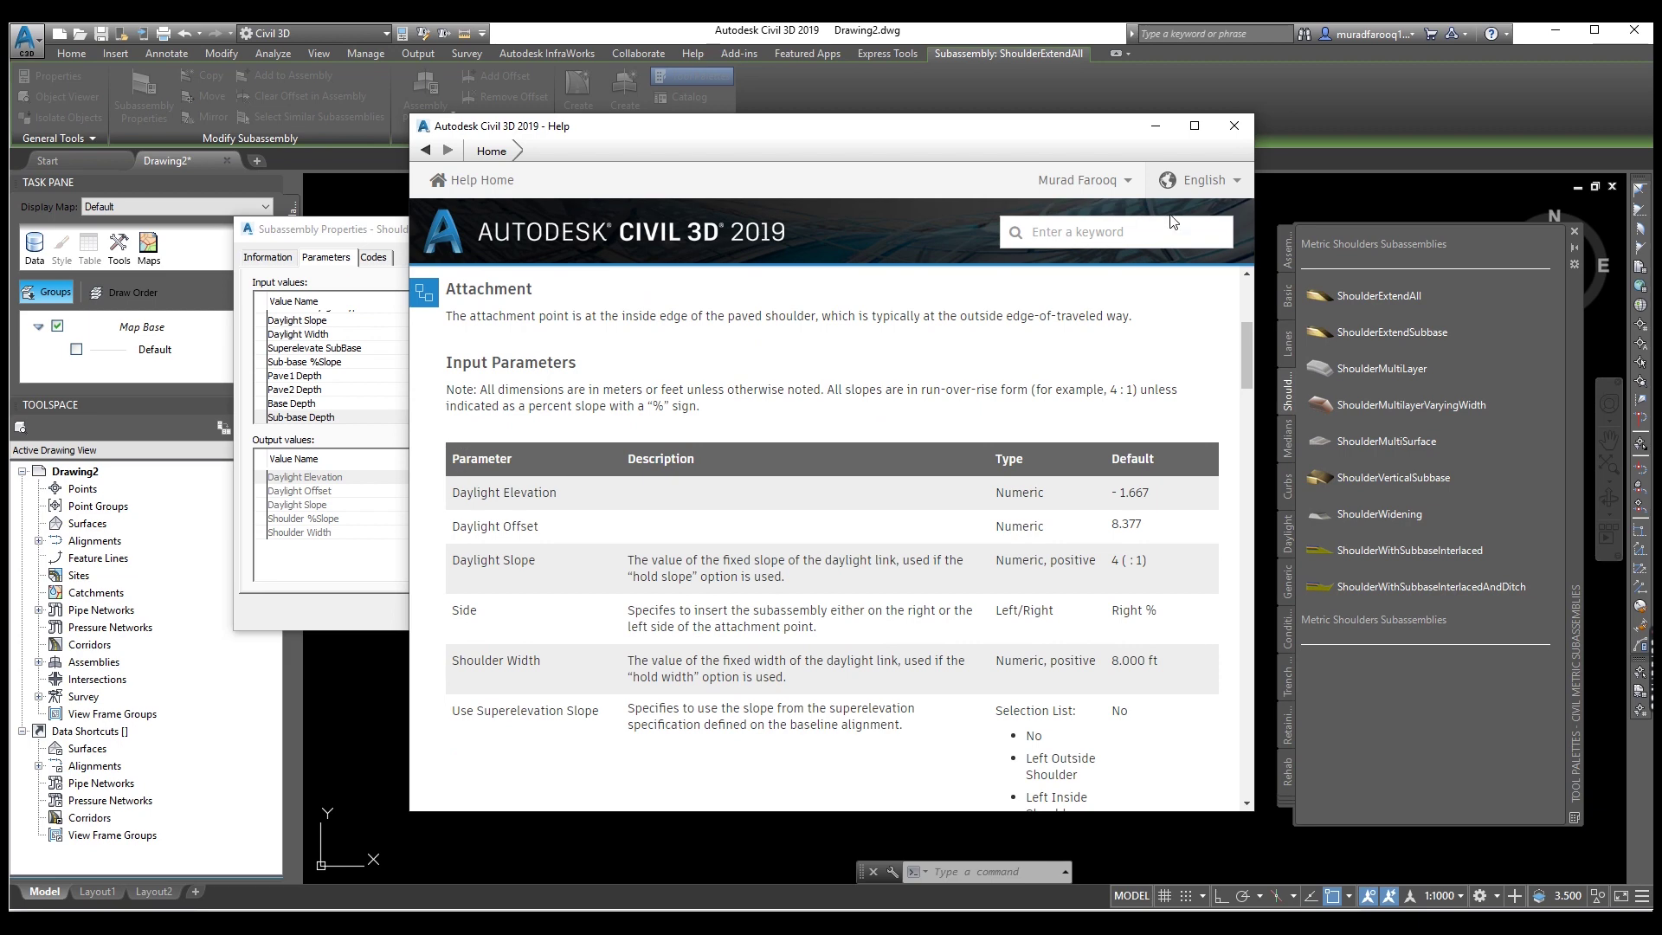
left_click(1232, 128)
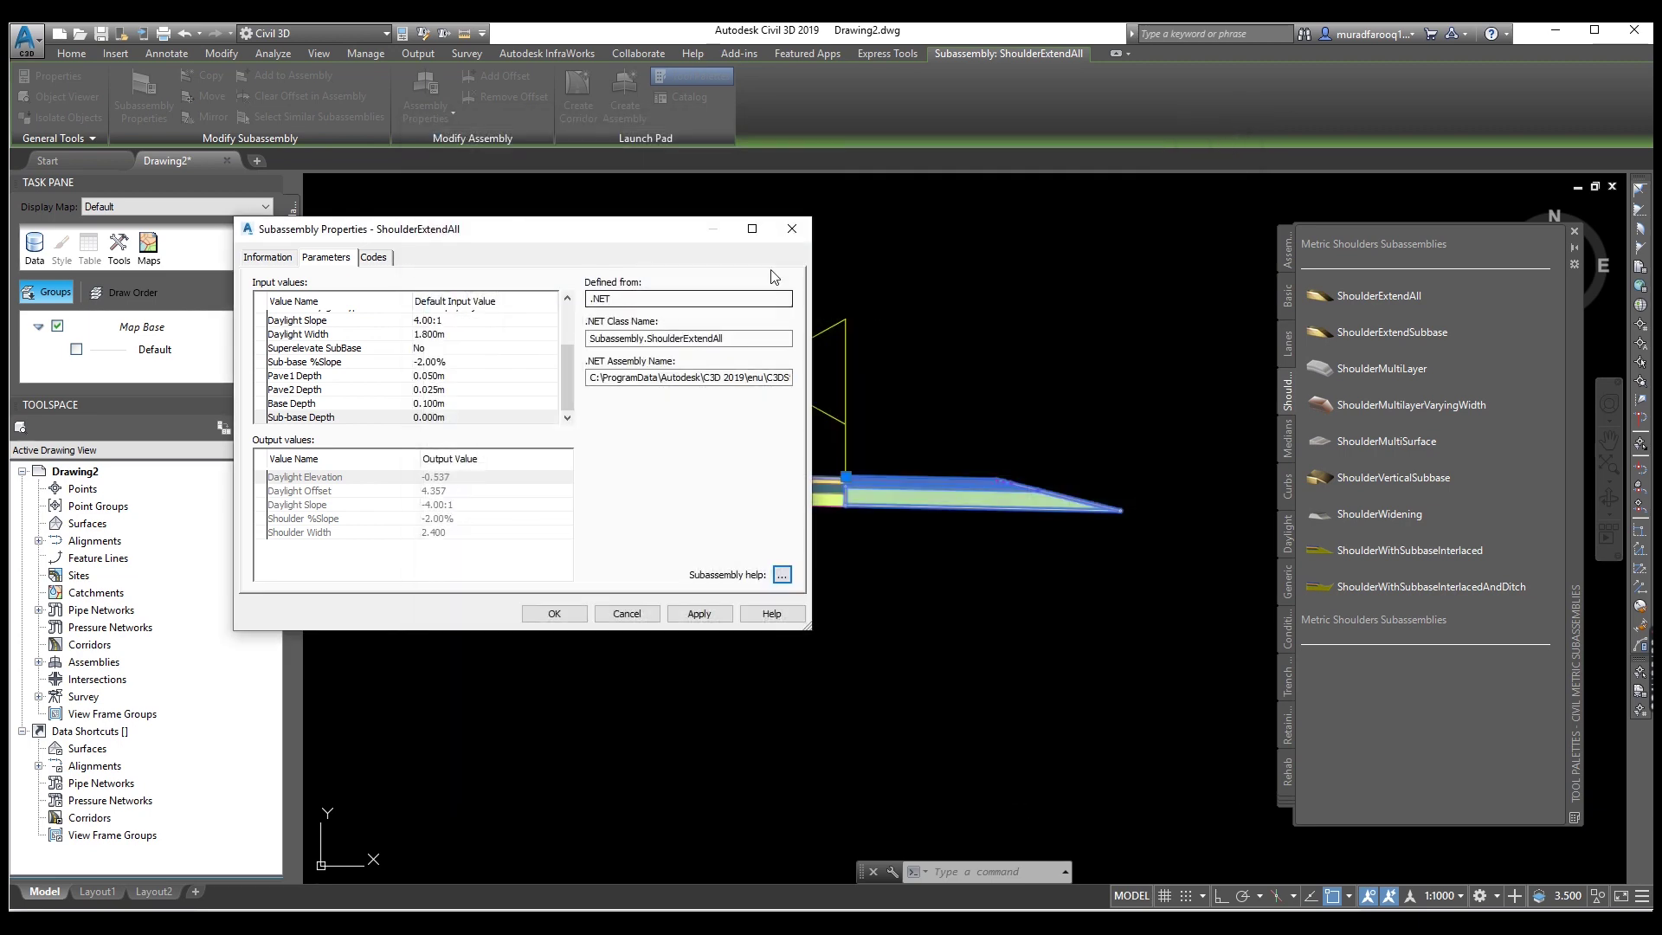
Apply and accept the changed parameters of the right shoulder and clear the selection.
left_click(717, 614)
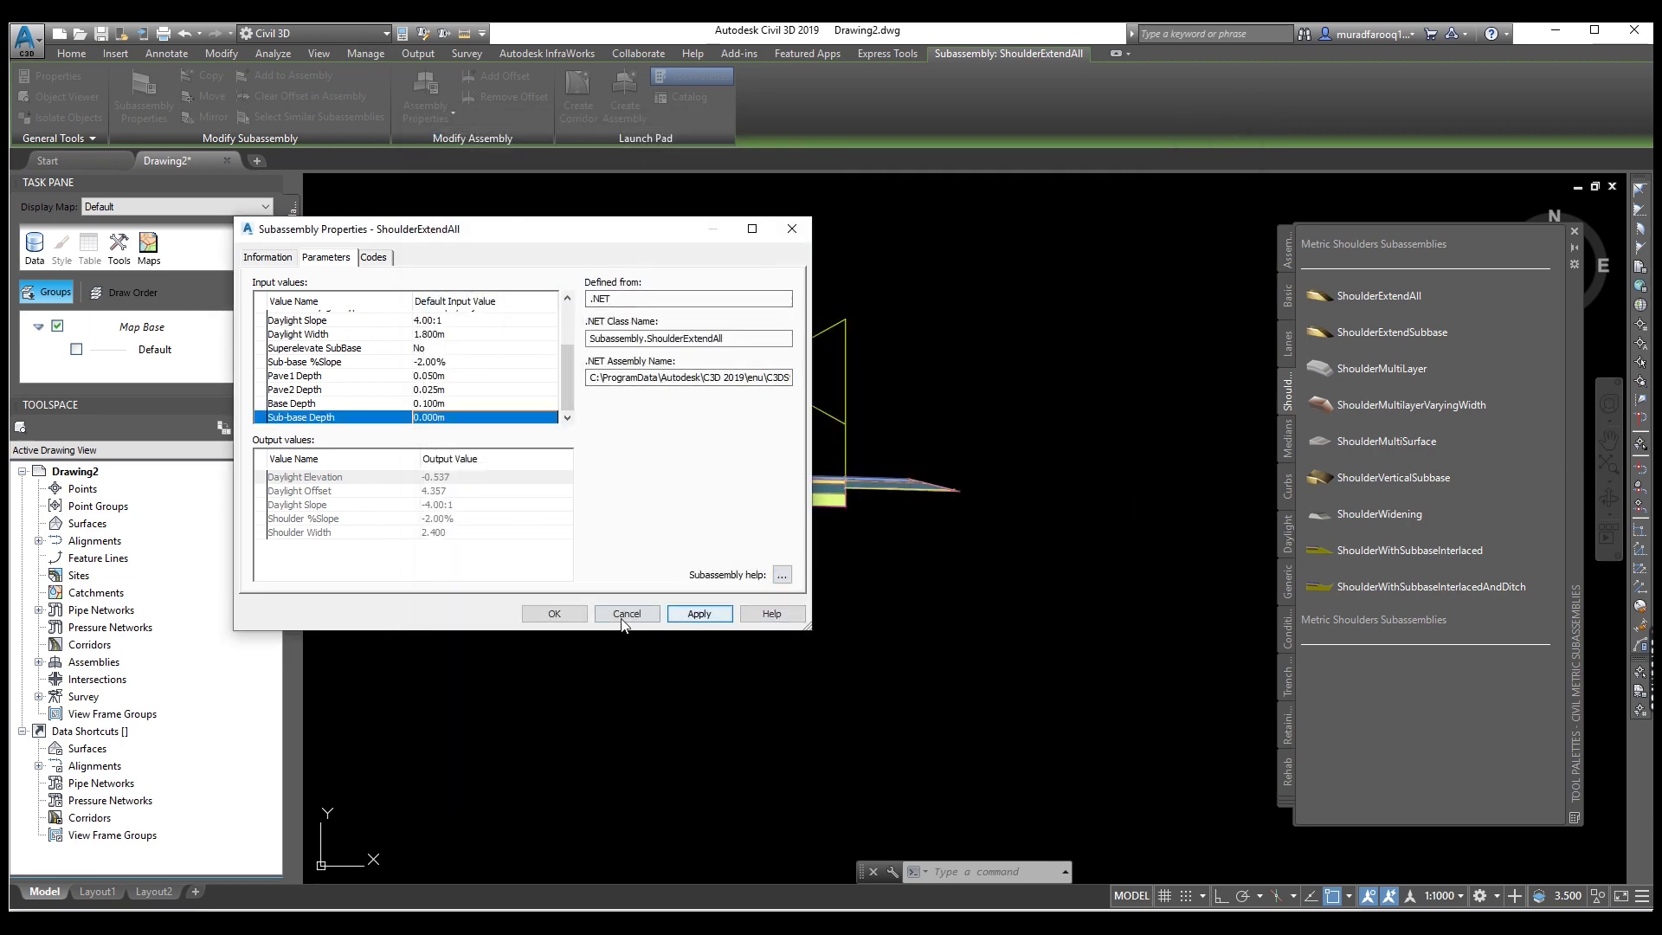
left_click(552, 613)
scroll(891, 511, "up", 3)
key("Escape")
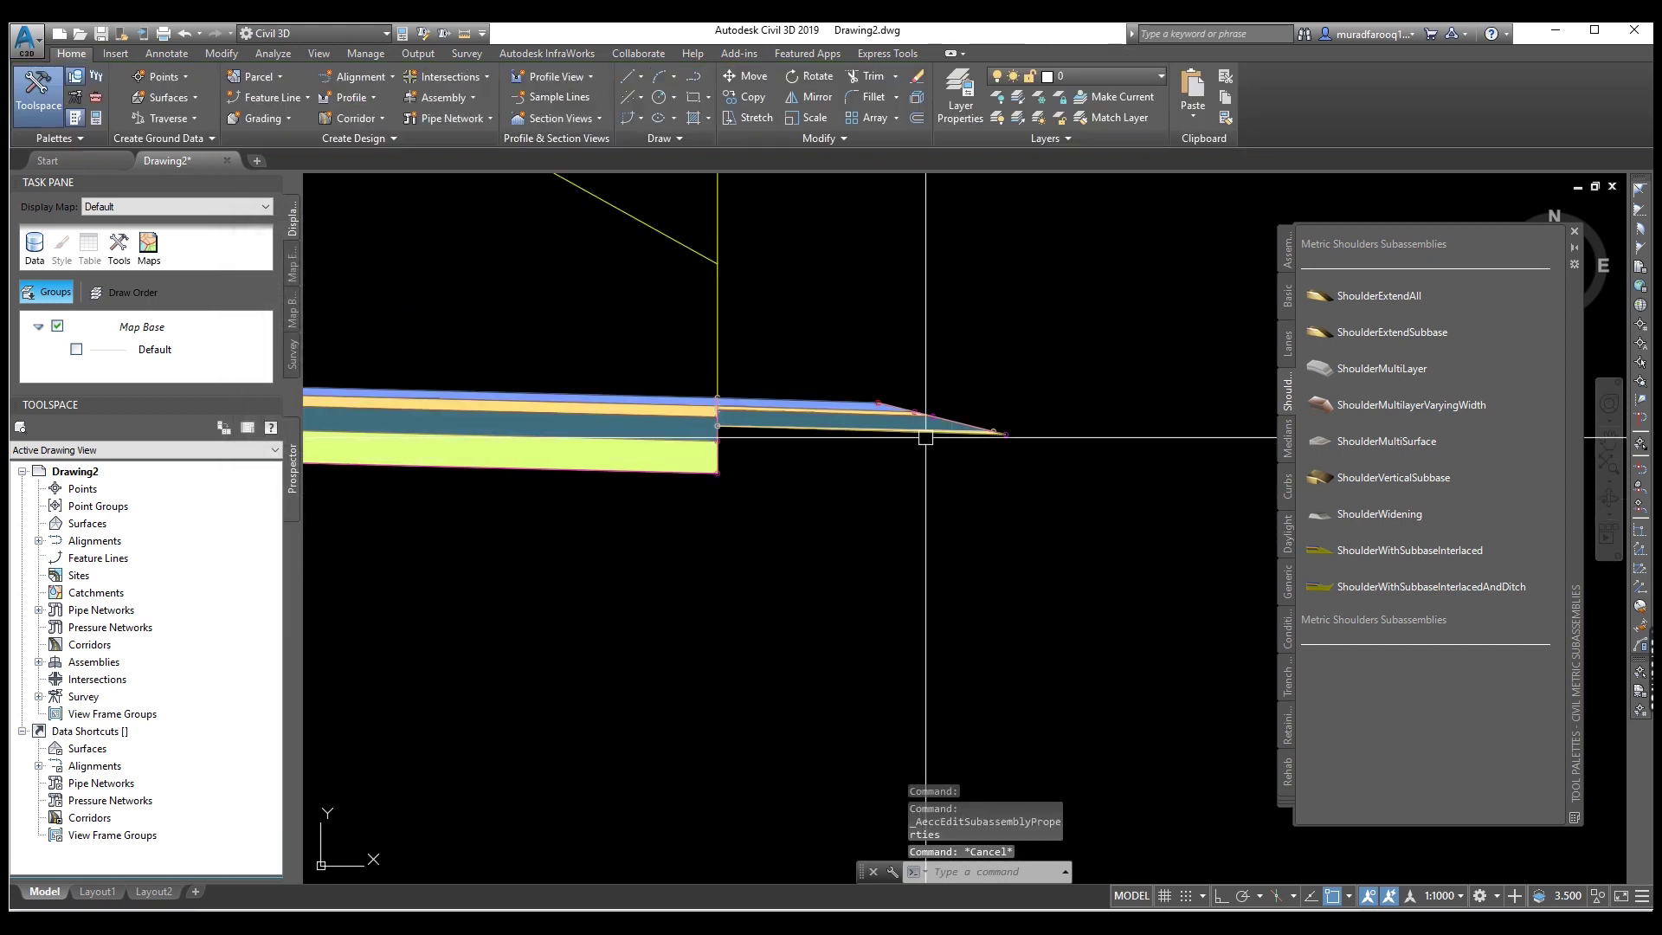
Attach a DaylightBasin subassembly to the outermost point of the right shoulder and end the placement command.
scroll(926, 441, "down", 3)
scroll(961, 446, "up", 4)
middle_click_drag(1017, 442, 932, 483)
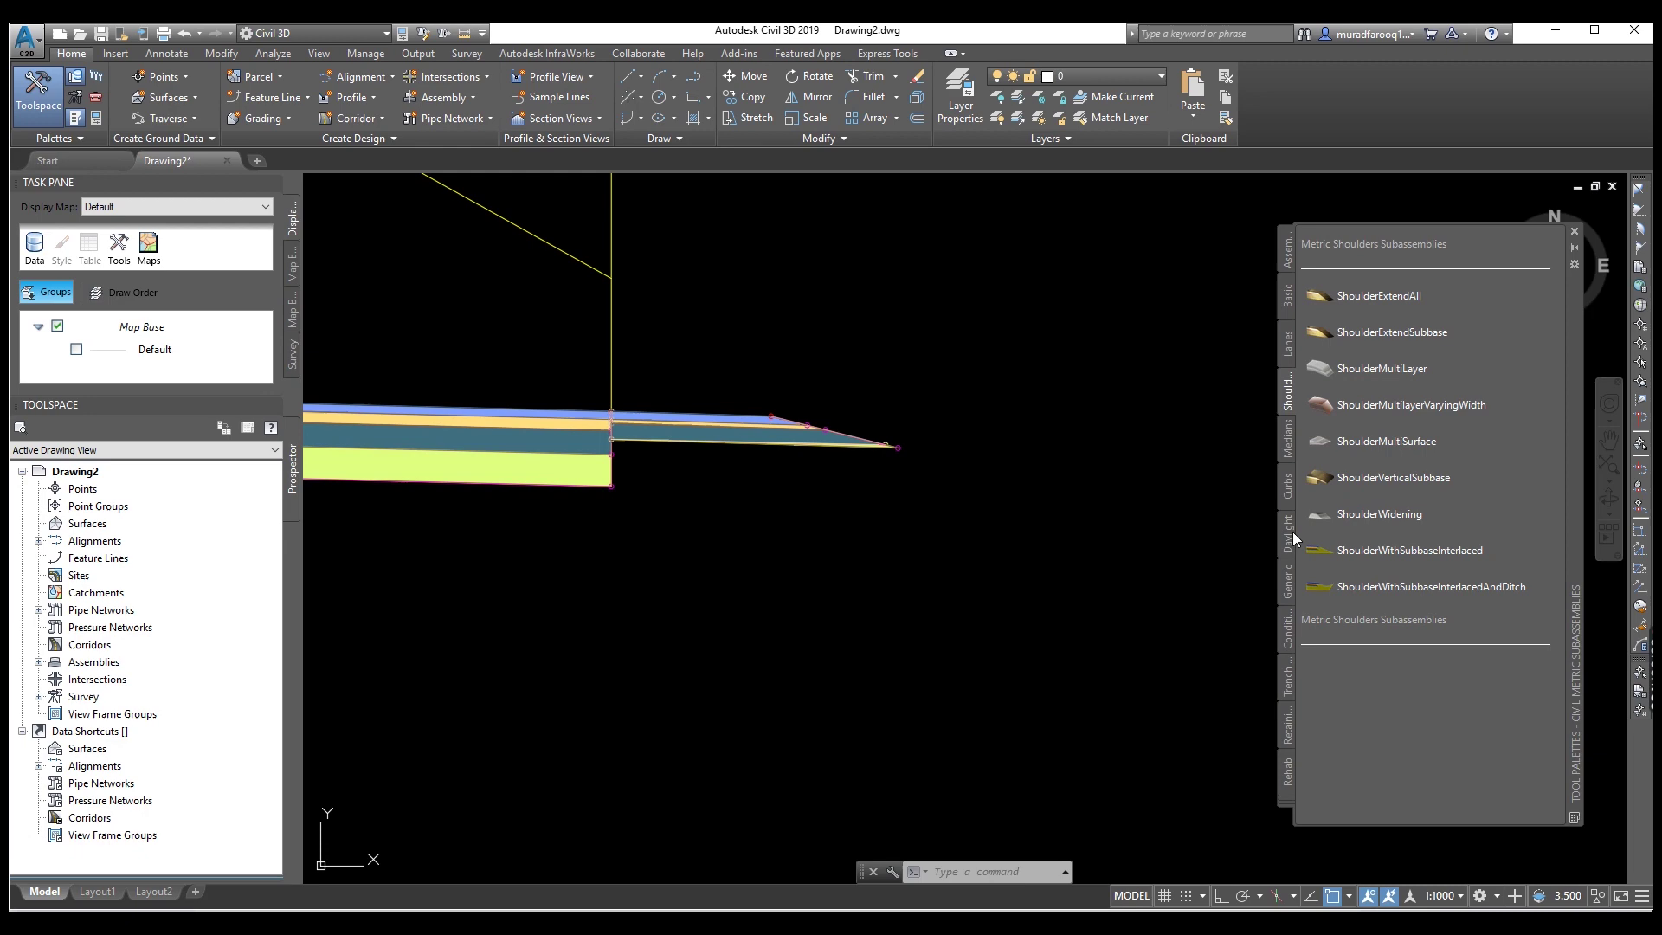
left_click(1287, 541)
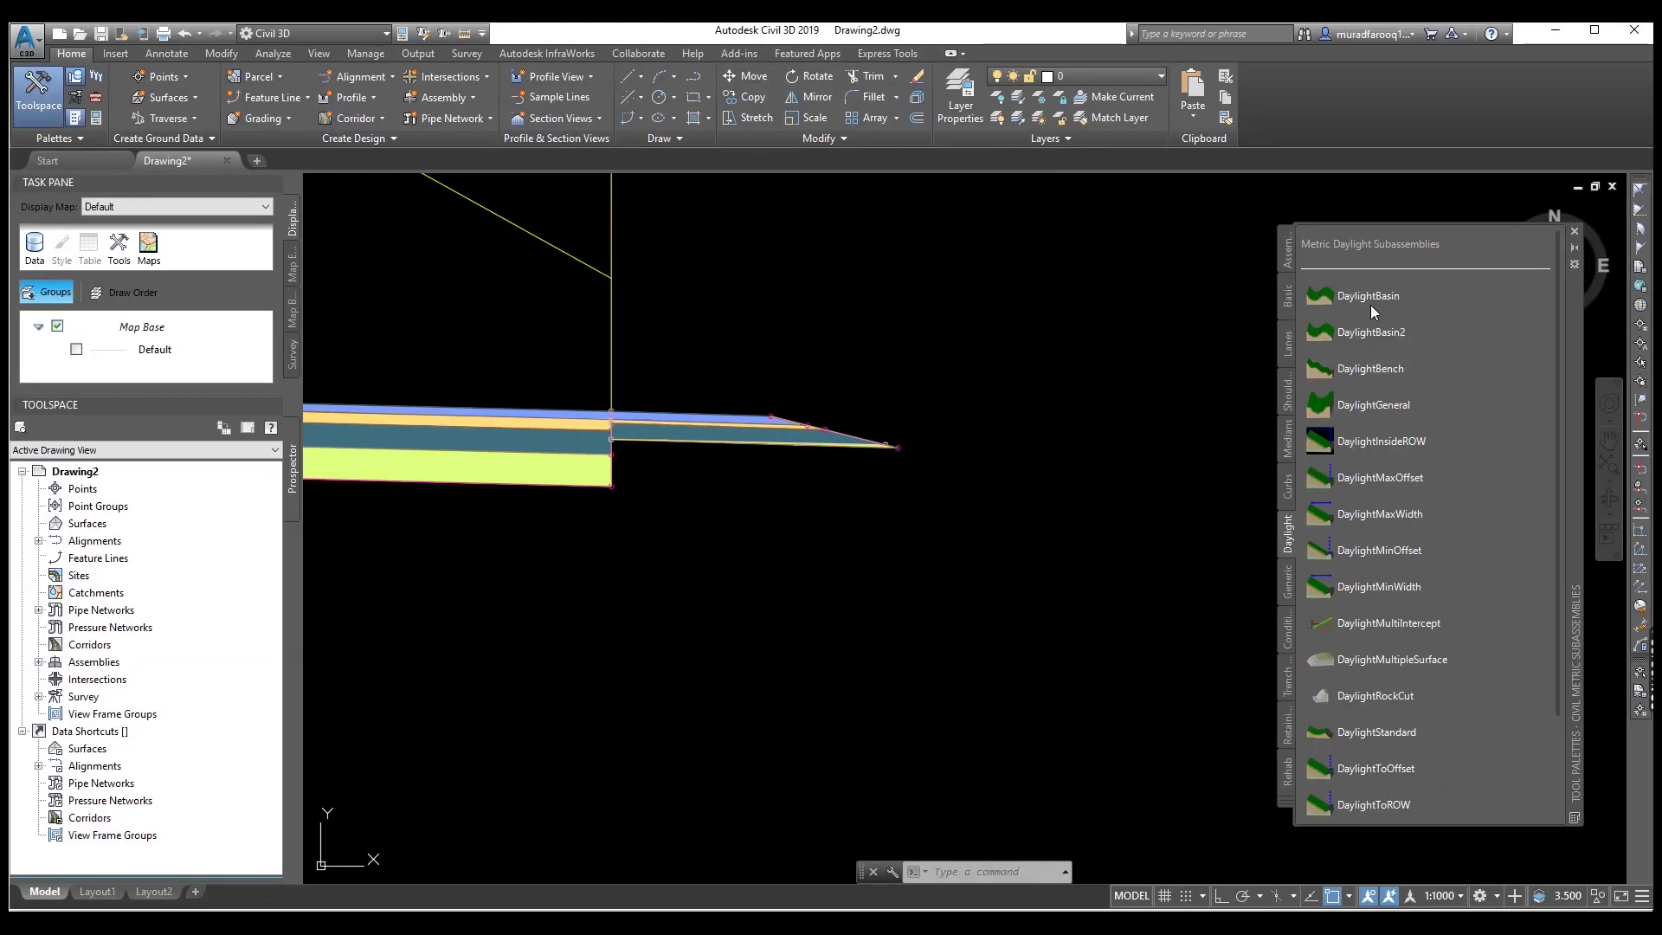
left_click(1368, 296)
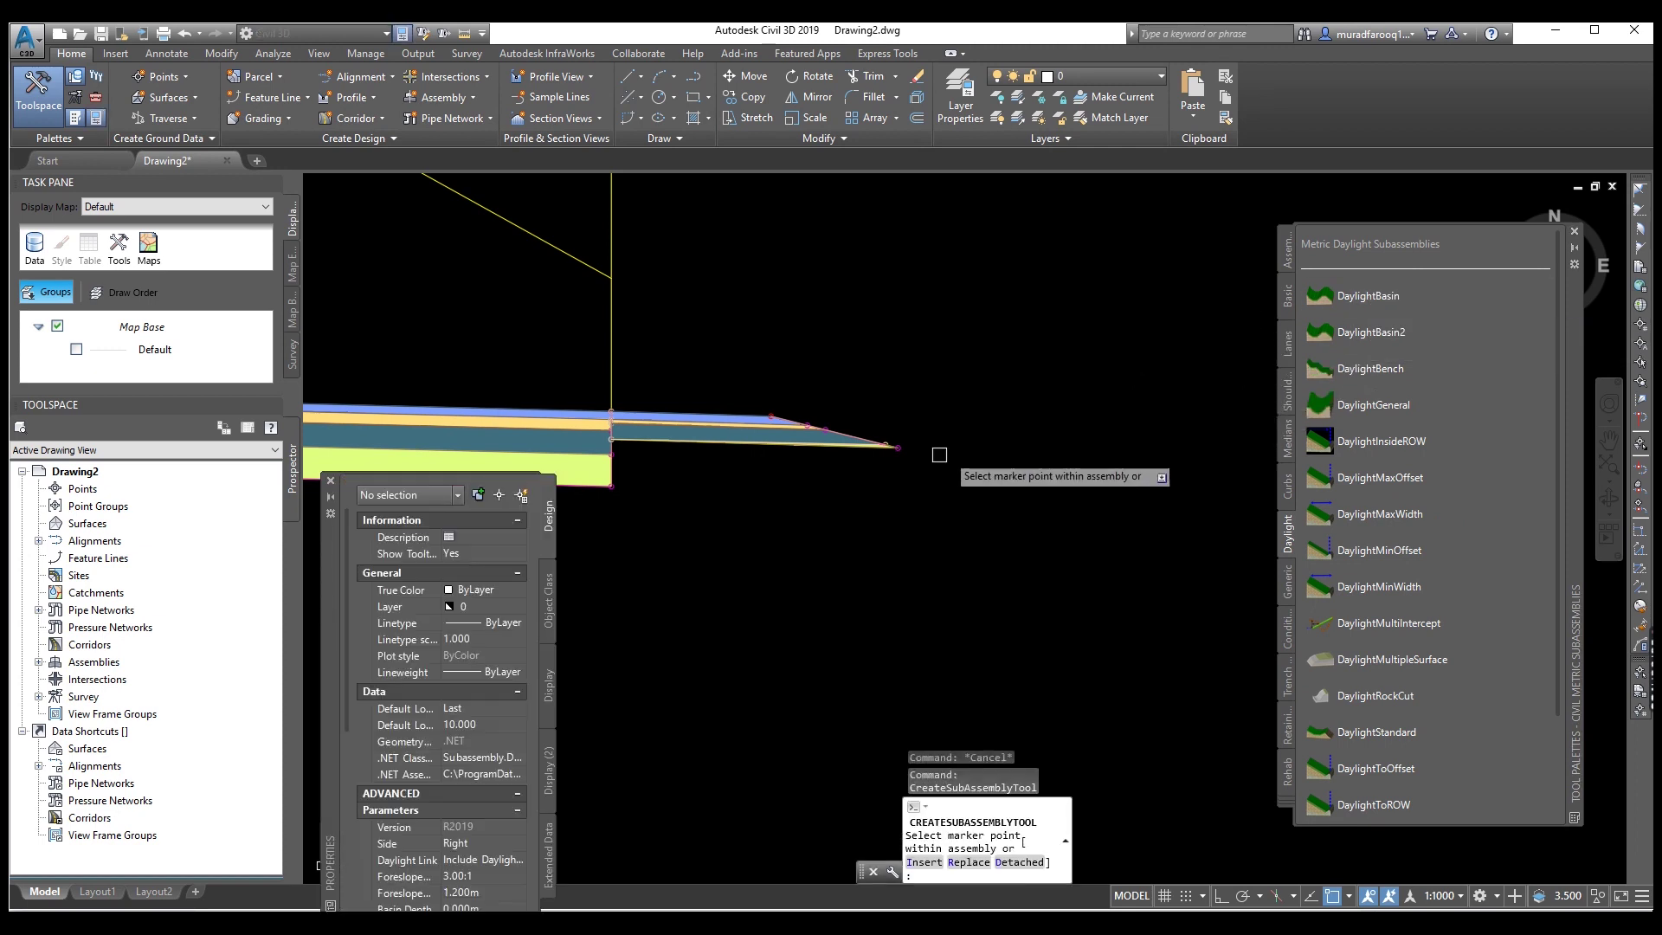
scroll(906, 427, "up", 4)
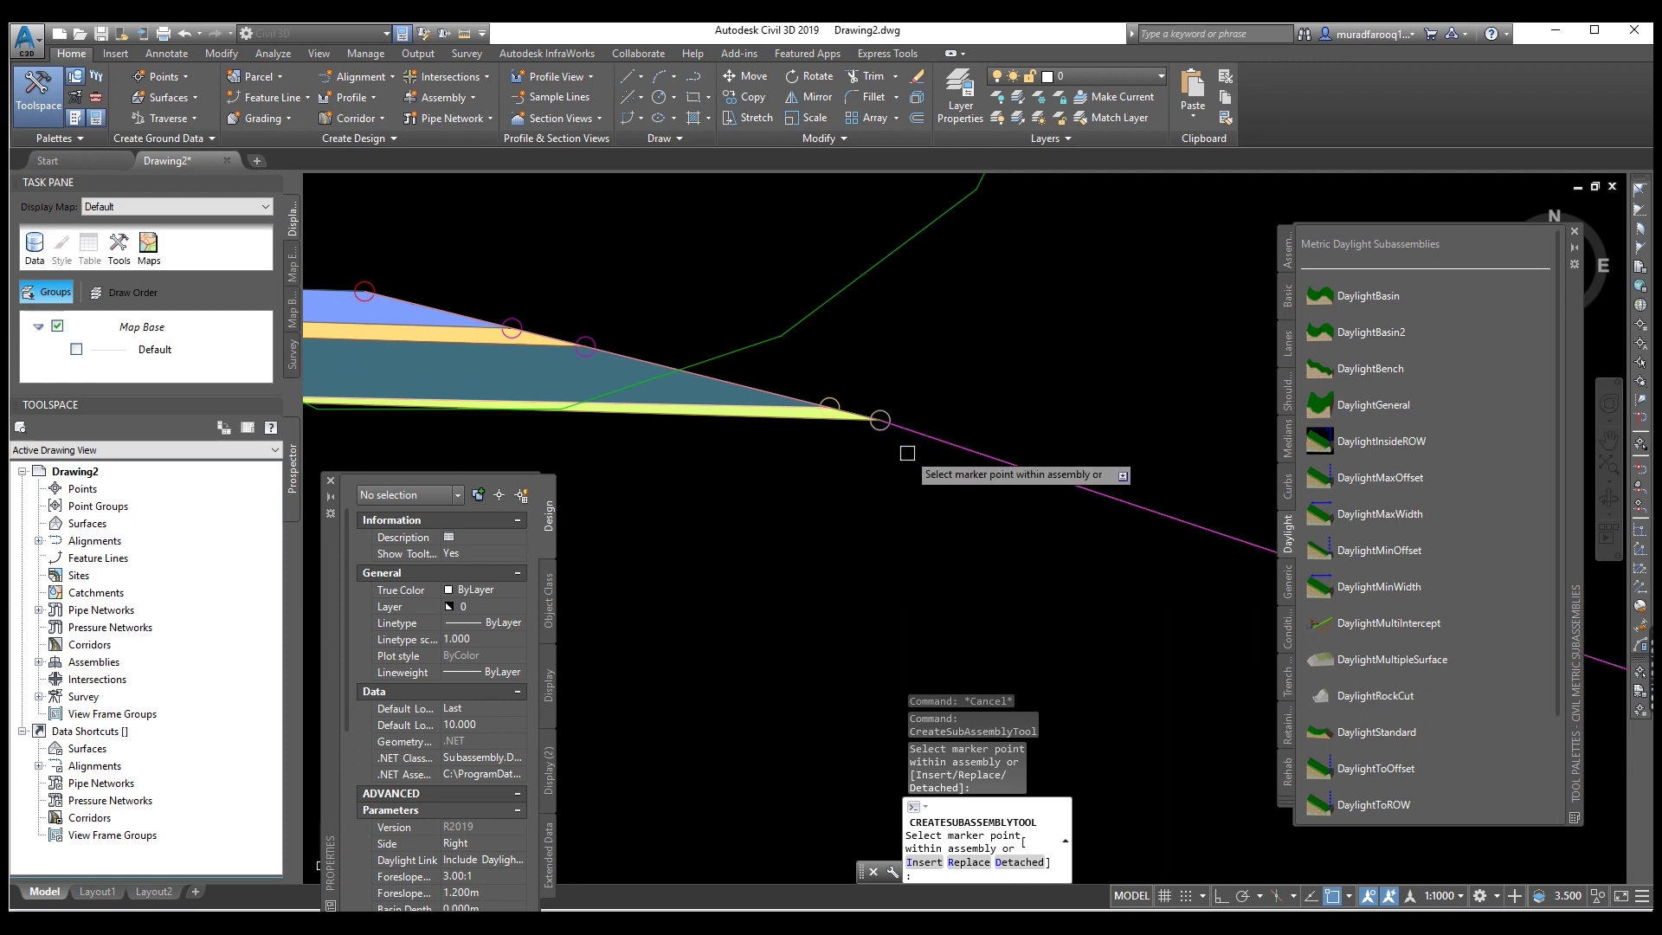
scroll(900, 437, "down", 2)
scroll(907, 457, "down", 3)
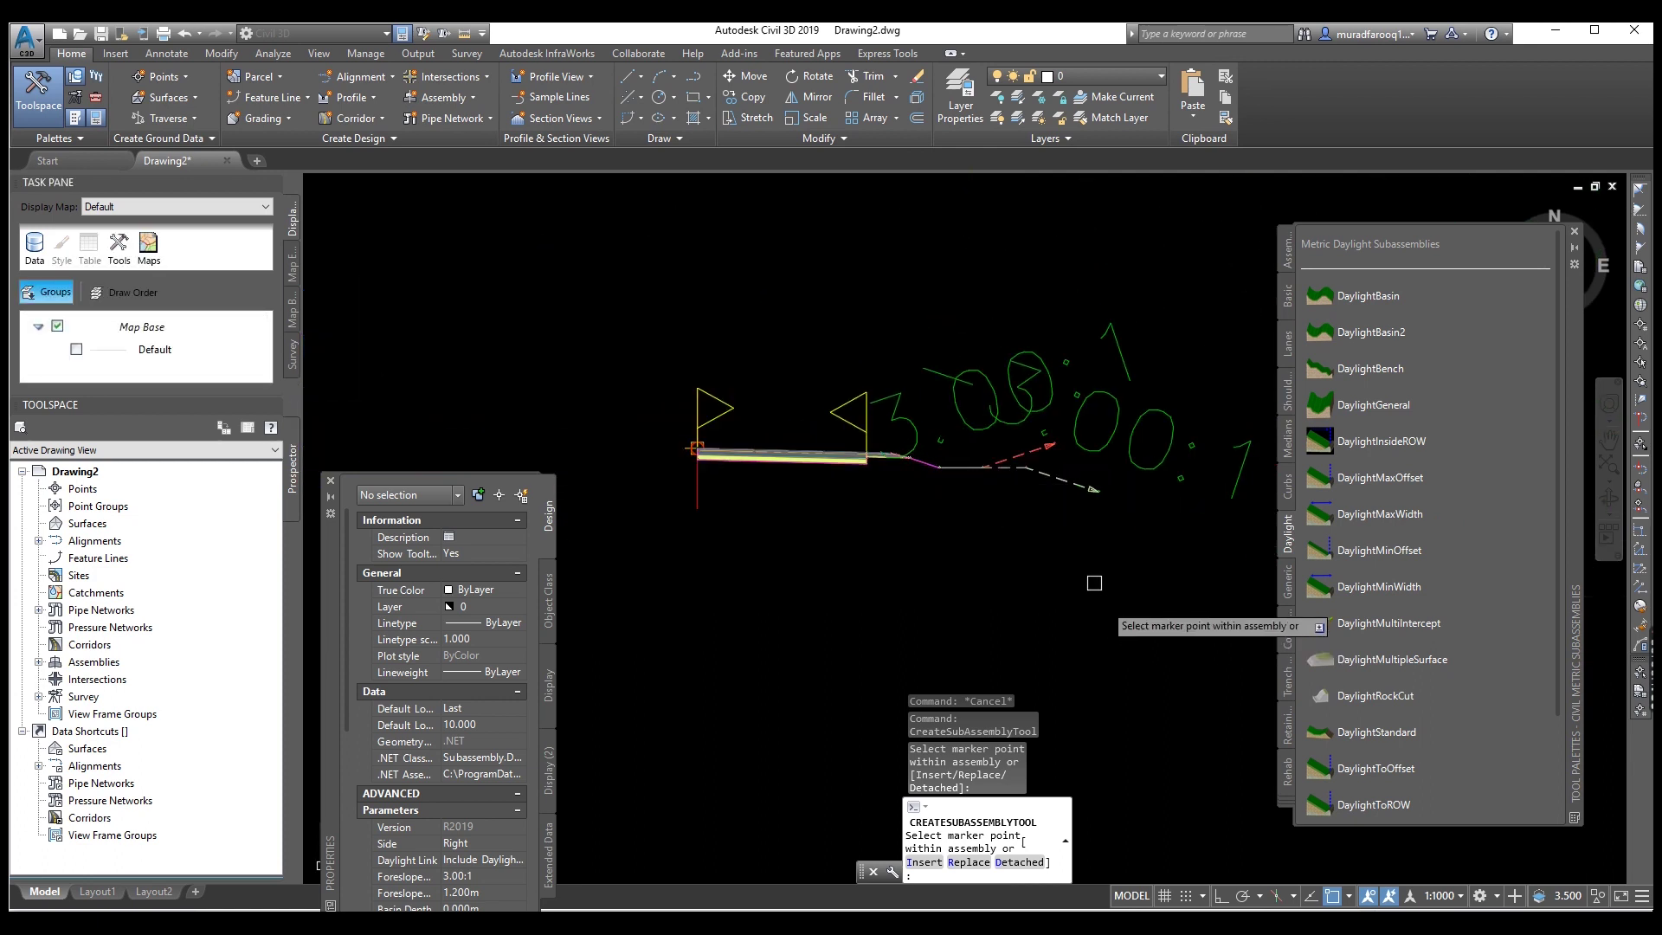
key("Escape")
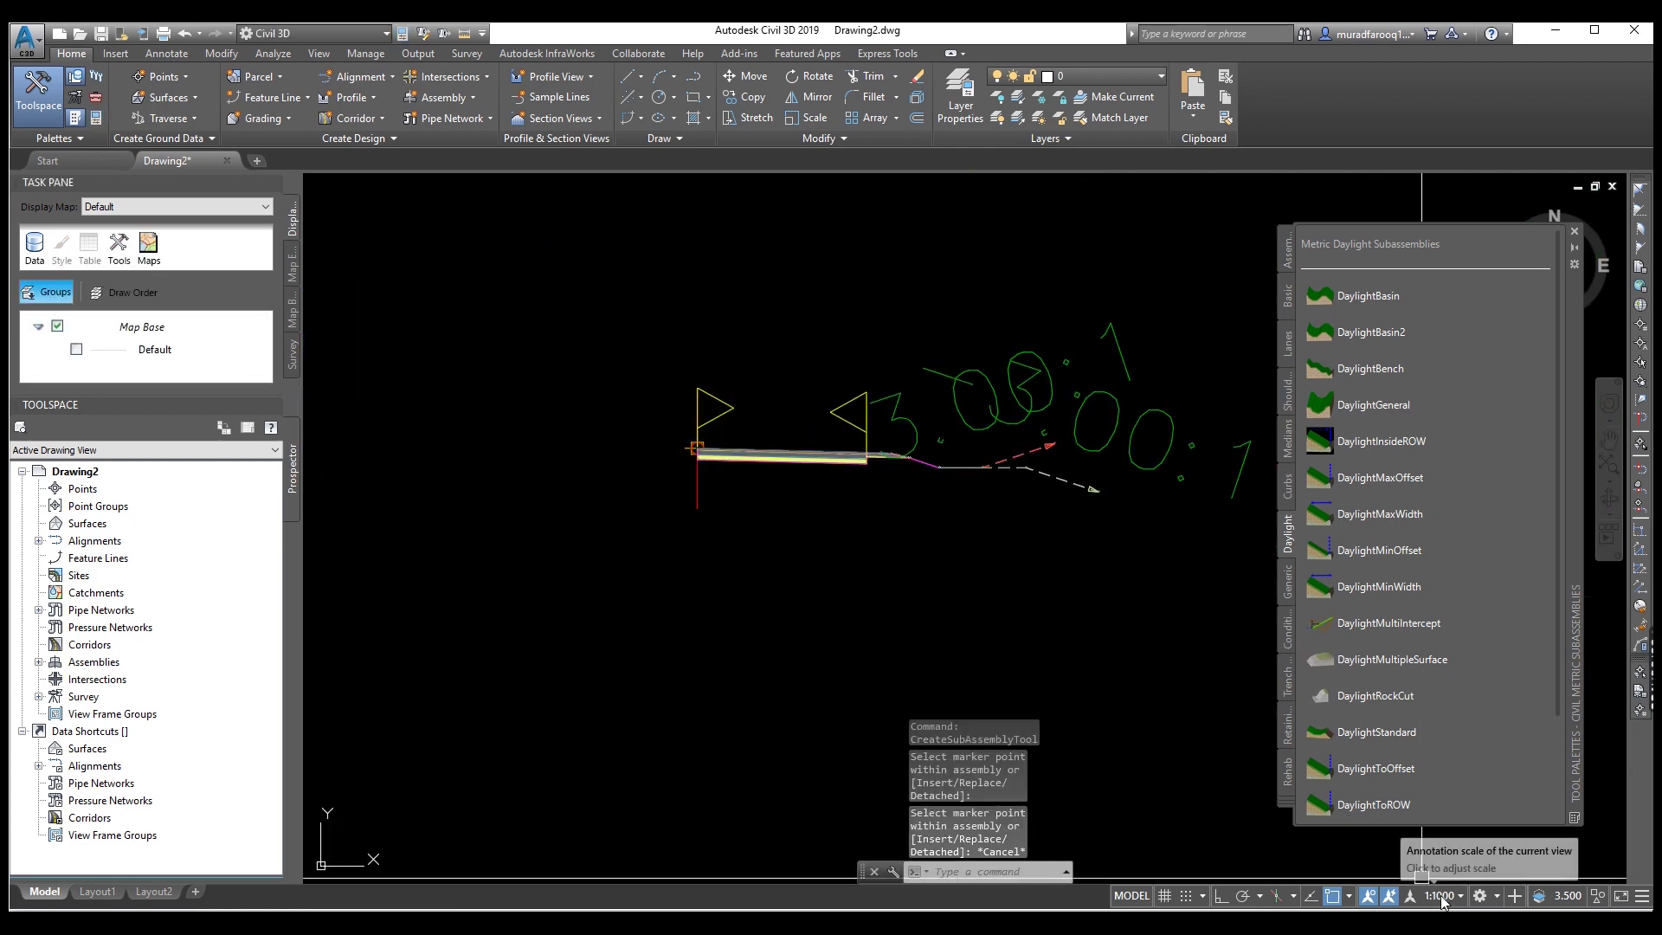
Set the annotation scale to 1:50 and check the size of the slope labels on the right daylight.
left_click(1468, 903)
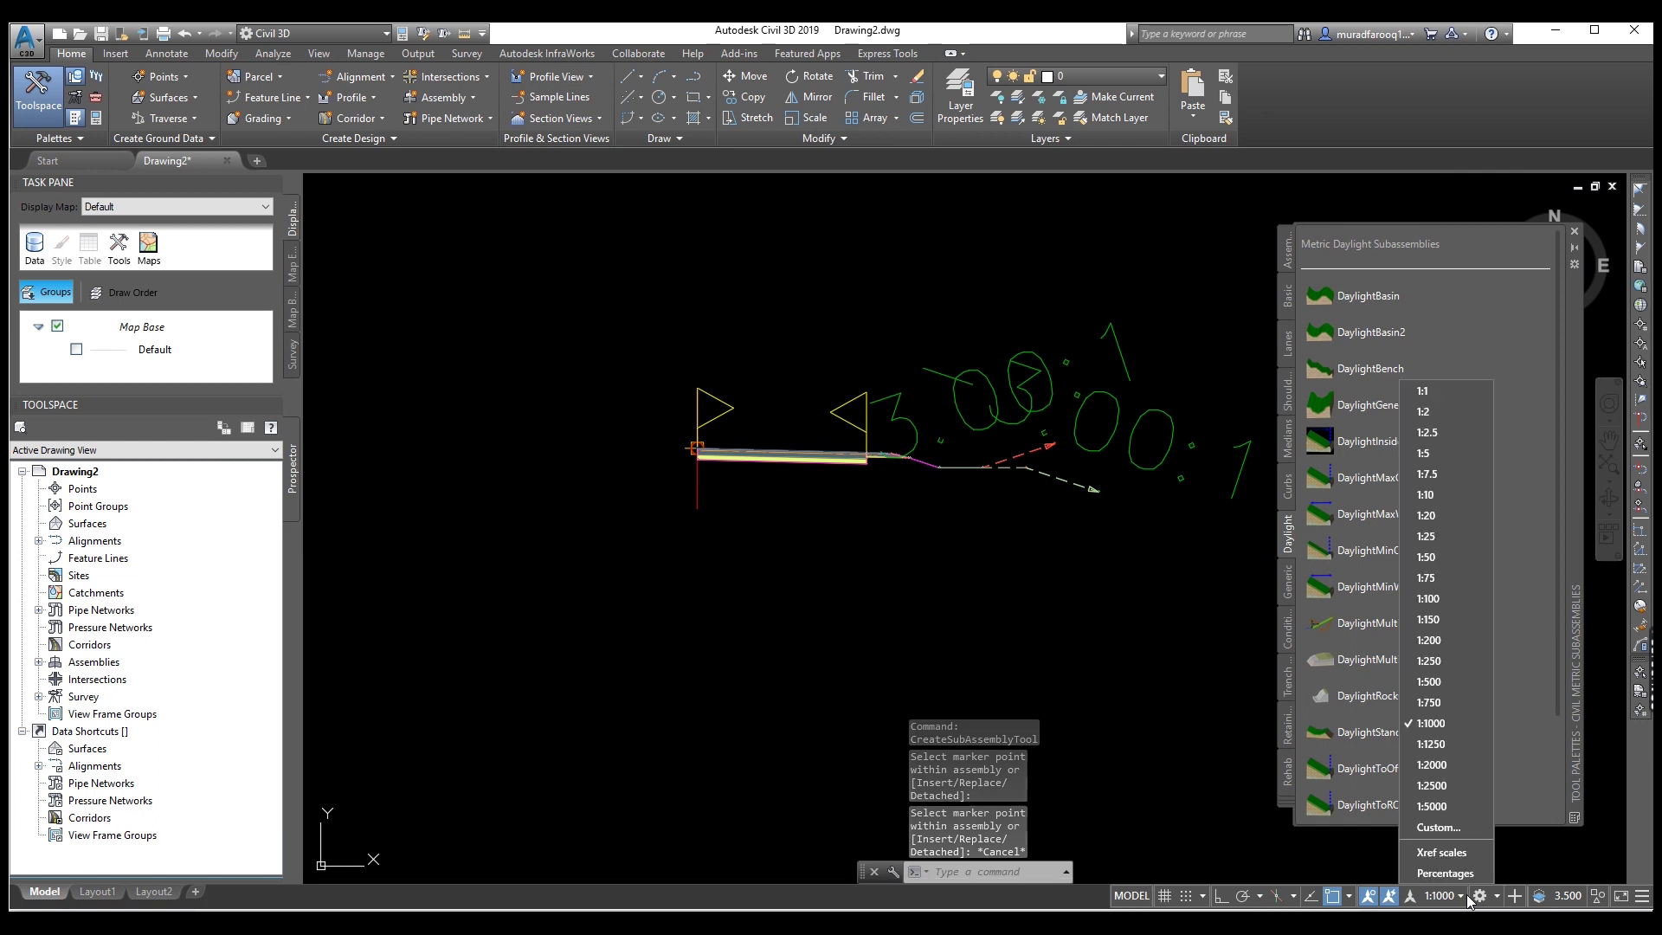
left_click(1434, 558)
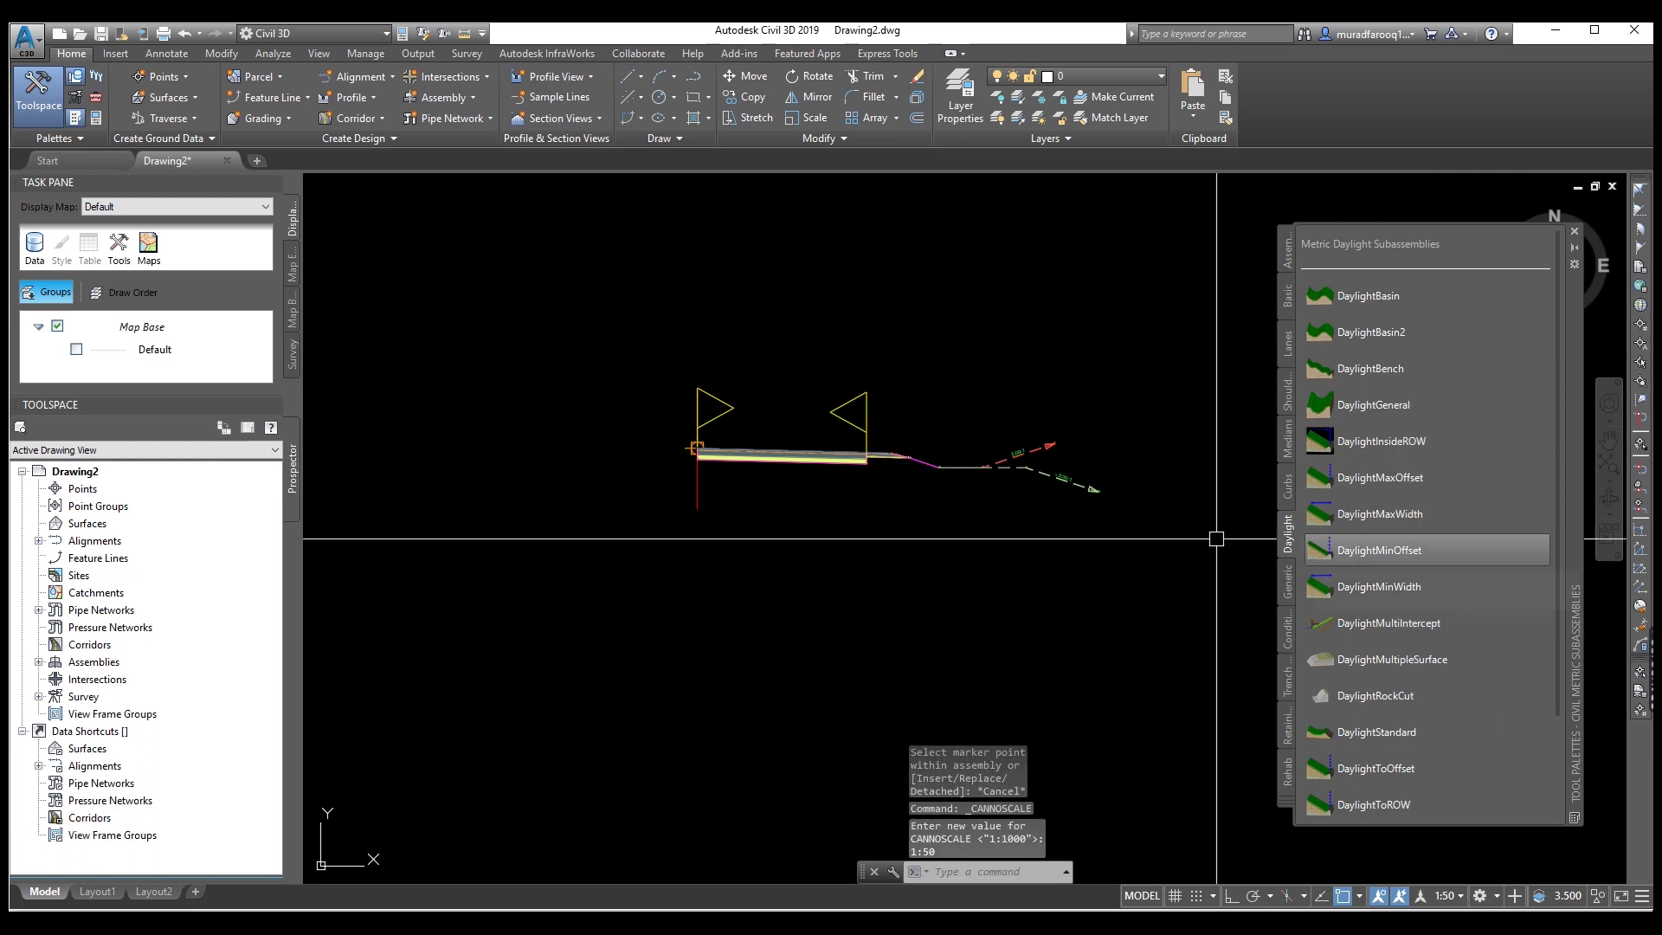
scroll(1009, 490, "up", 7)
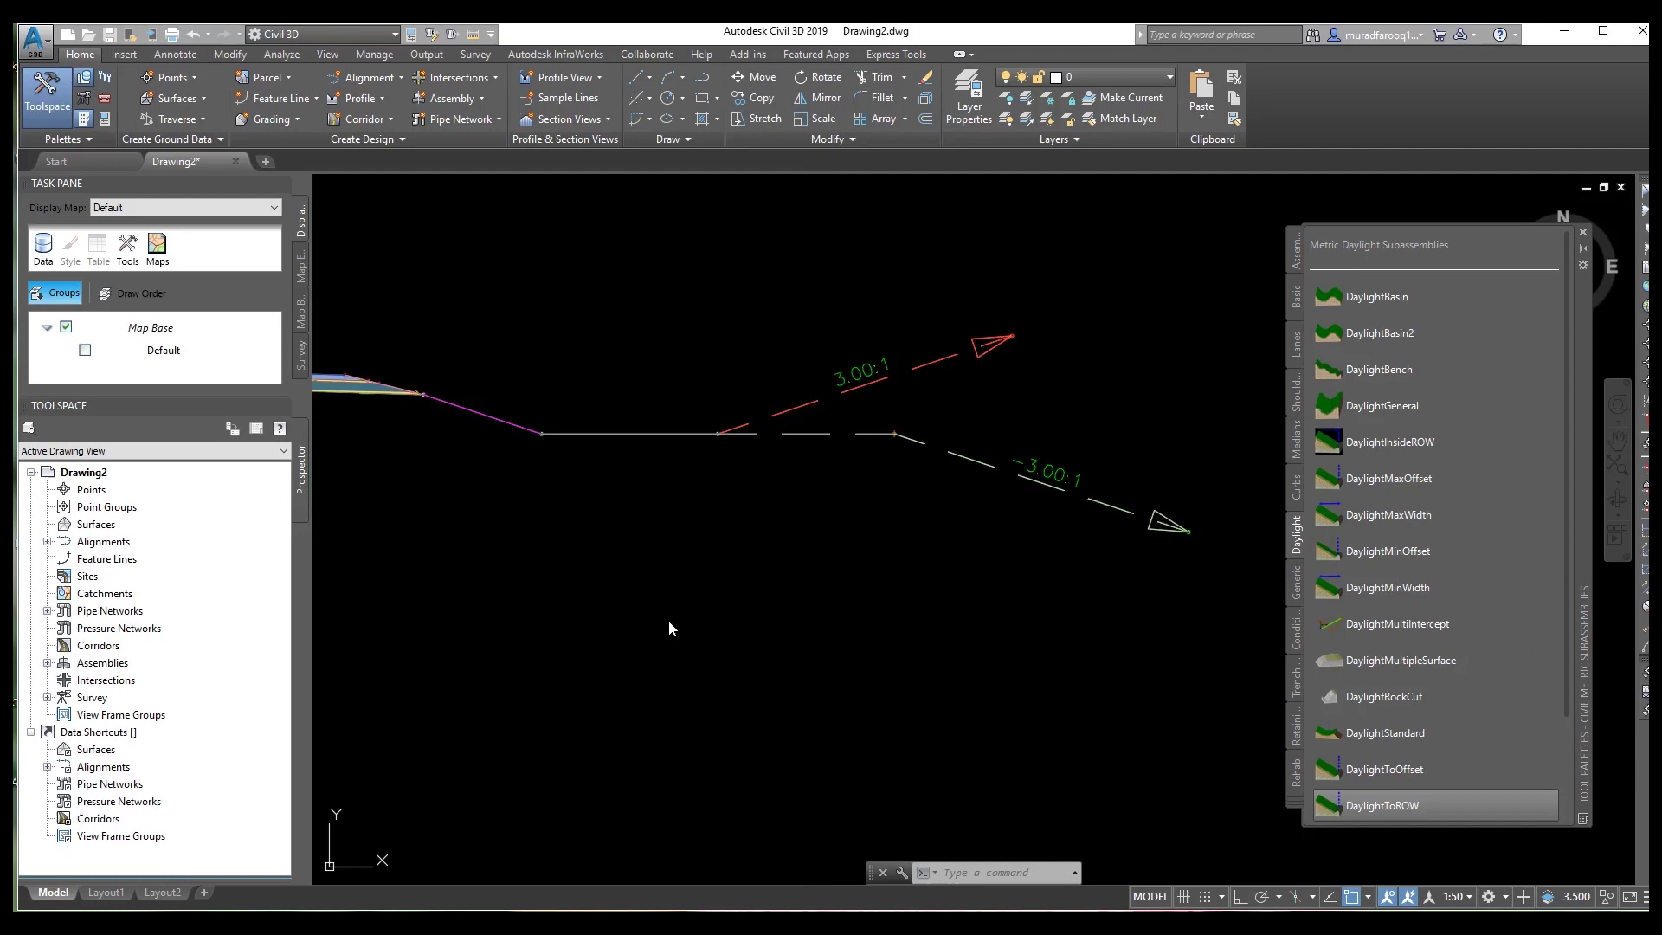
scroll(835, 433, "up", 2)
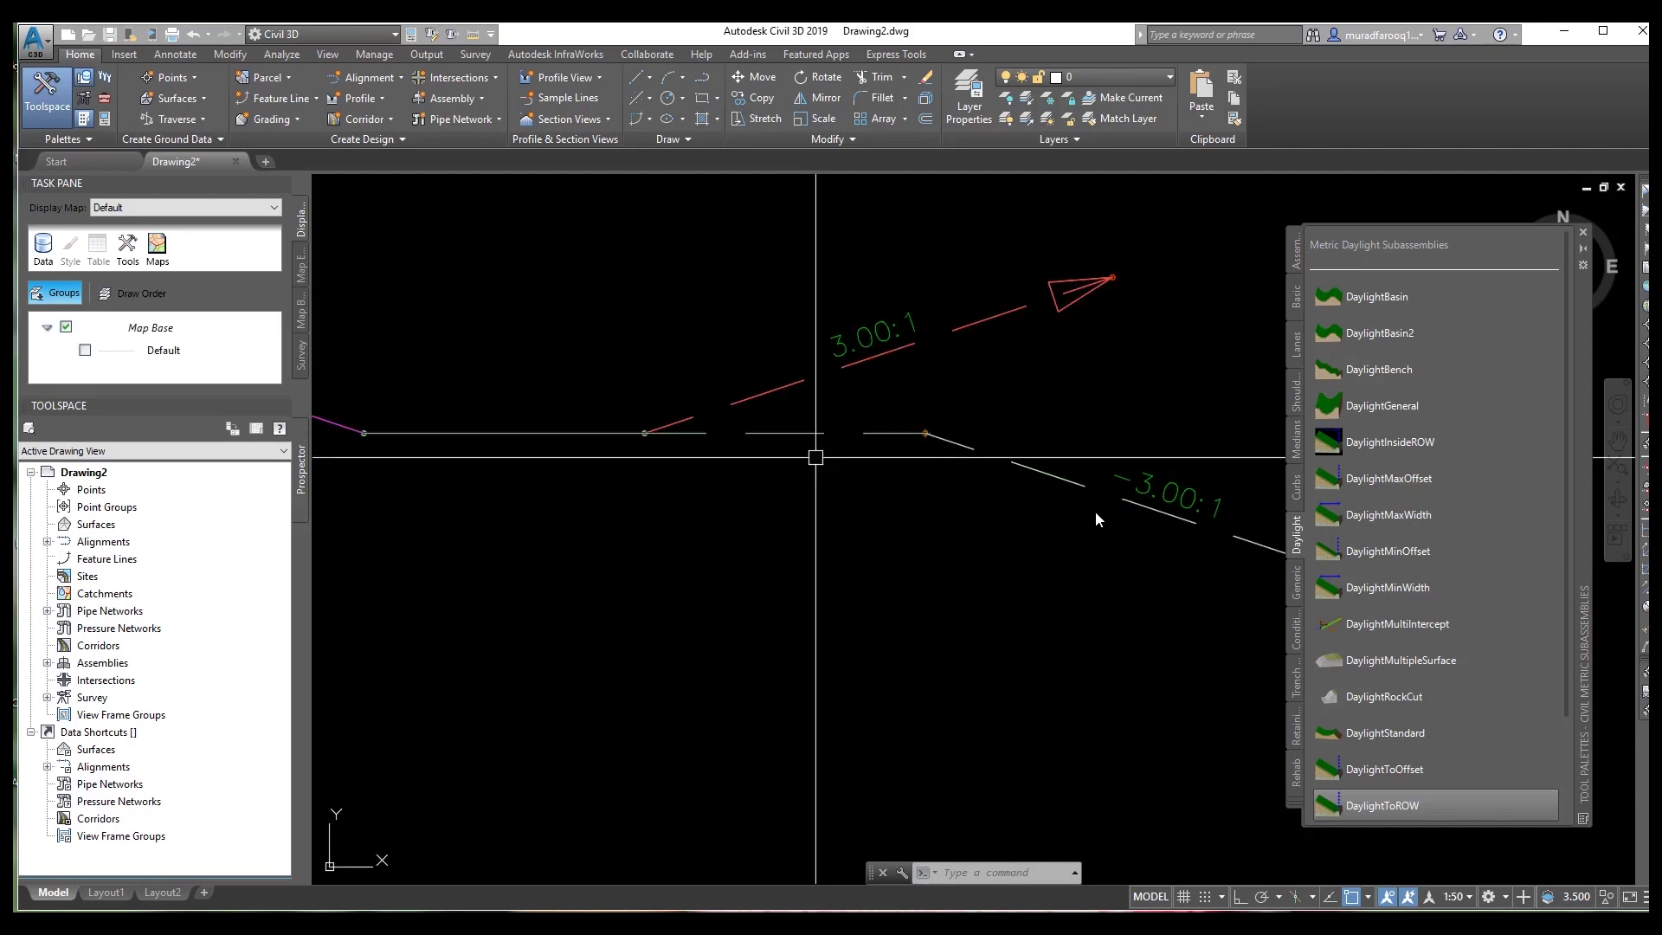
scroll(1113, 558, "down", 4)
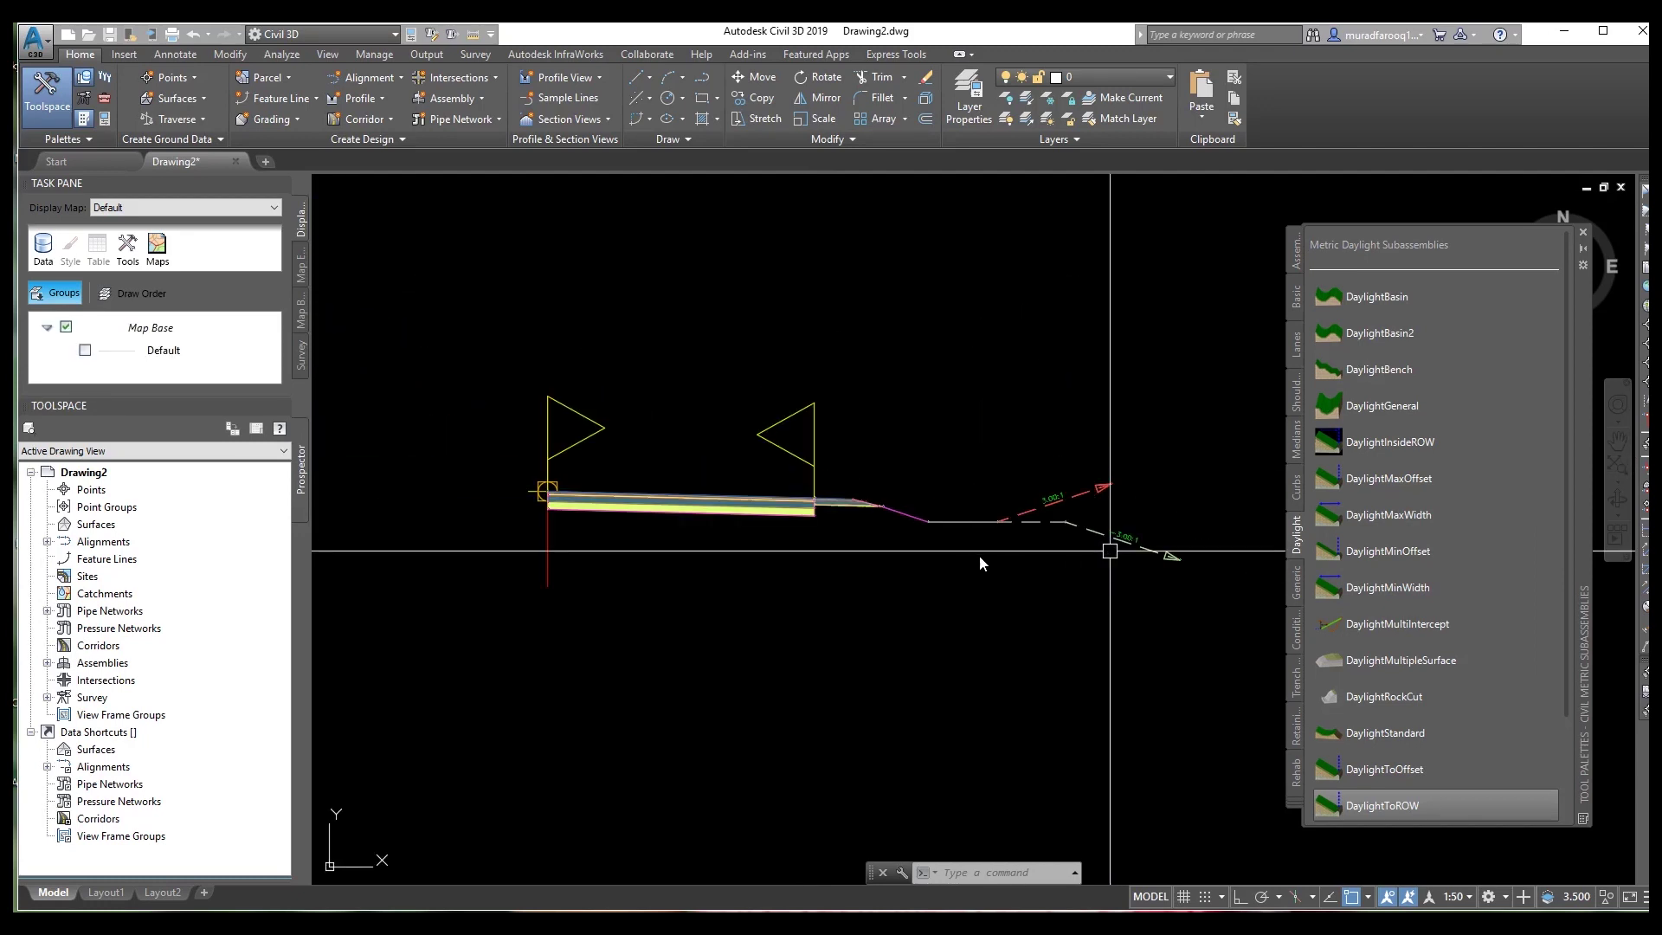
scroll(979, 554, "up", 3)
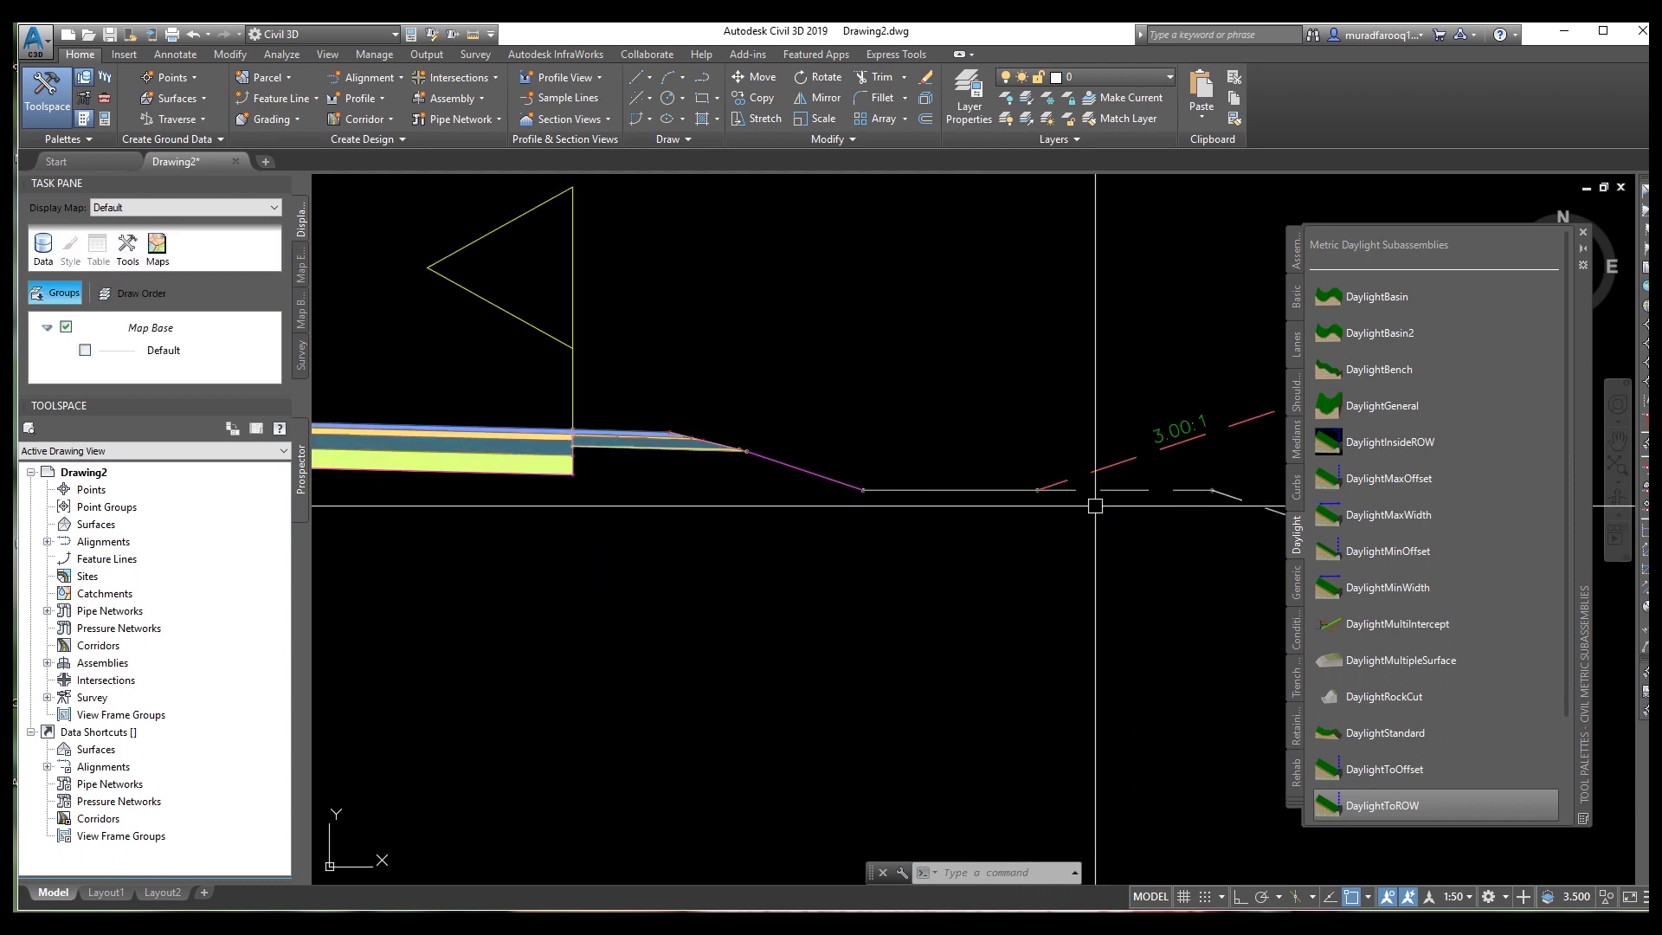
Open the properties of the right DaylightBasin subassembly and review its input parameters, from side and foreslope to rounding and lined material.
left_click(1068, 488)
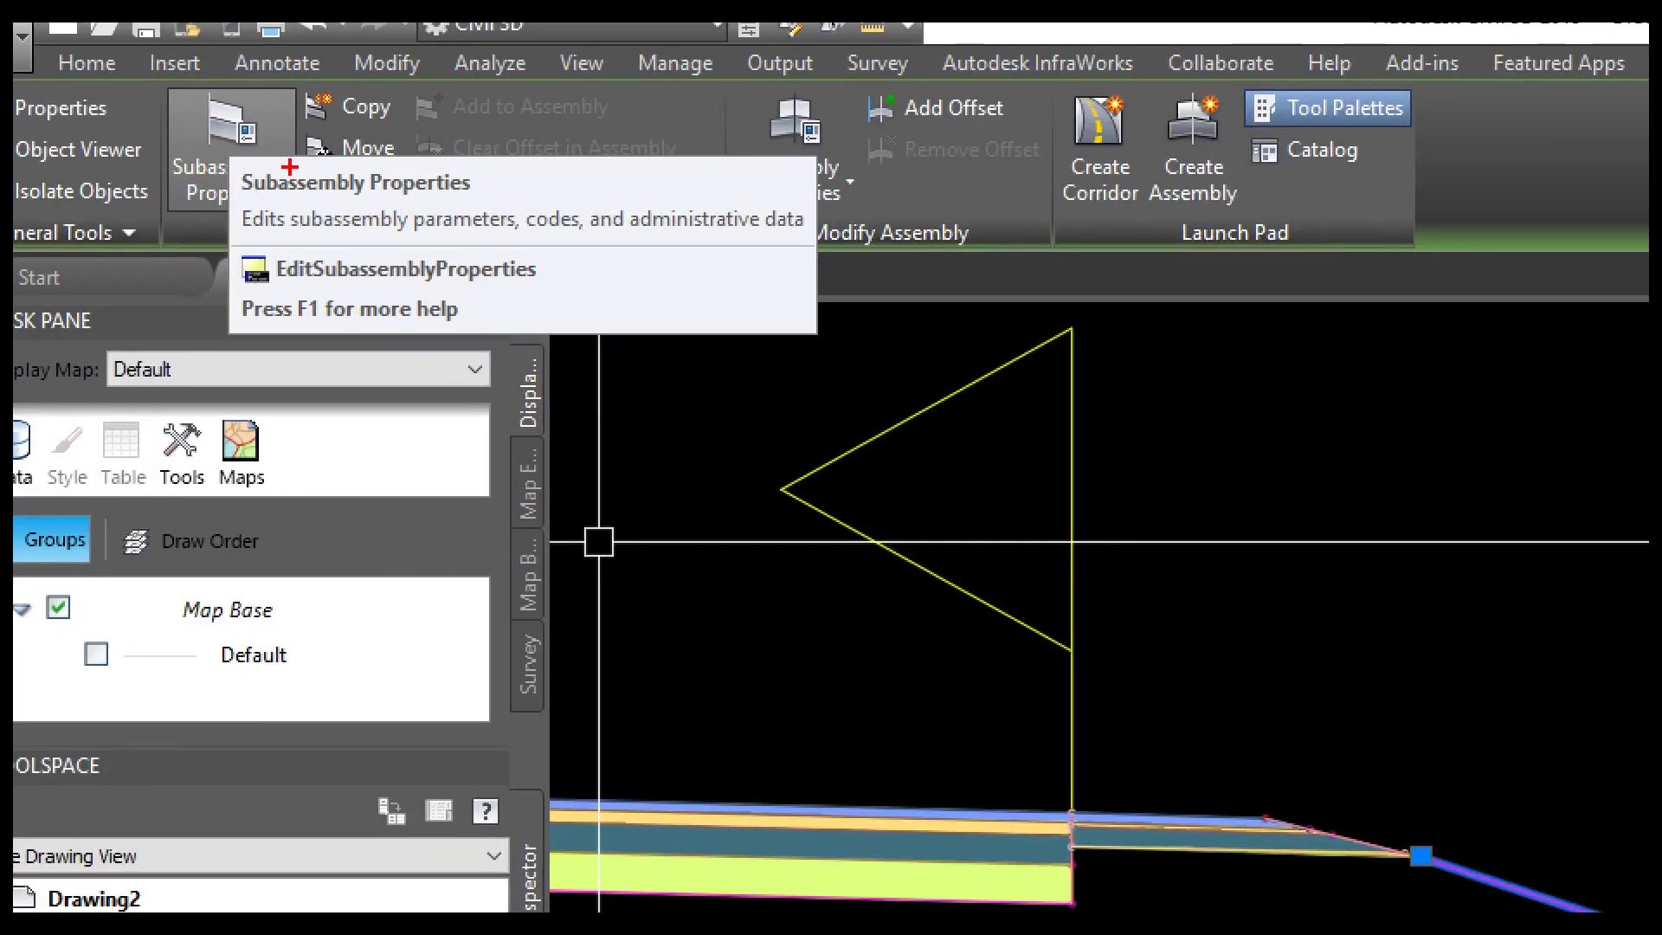
left_click_drag(170, 77, 878, 356, "ctrl")
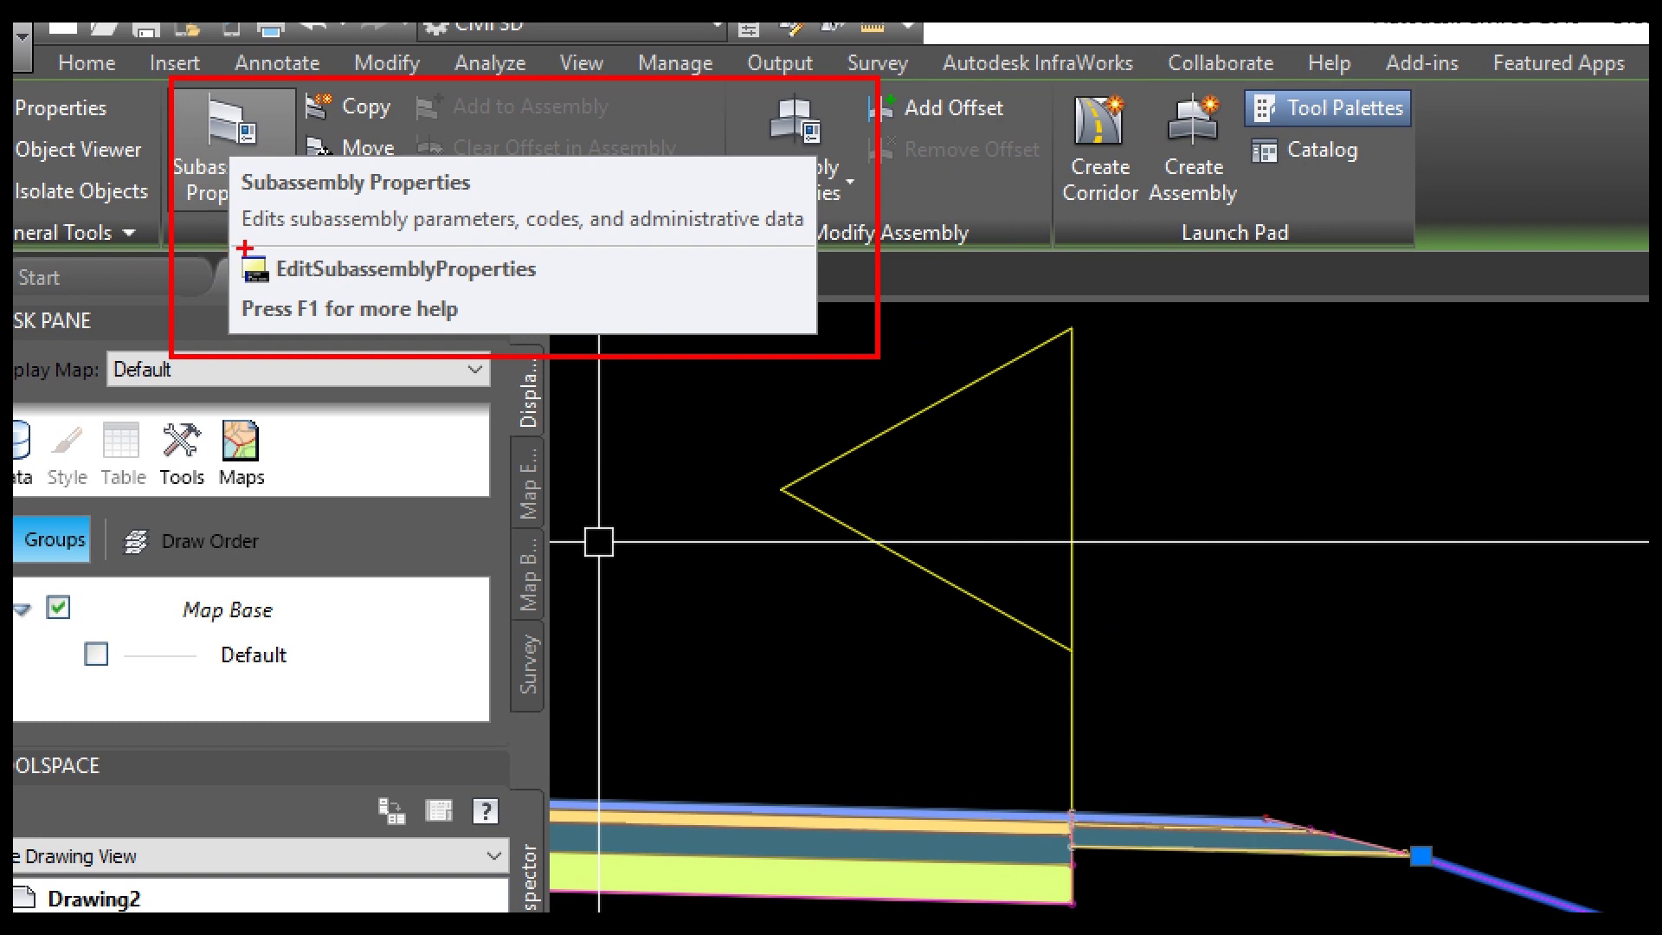
left_click_drag(249, 245, 801, 244)
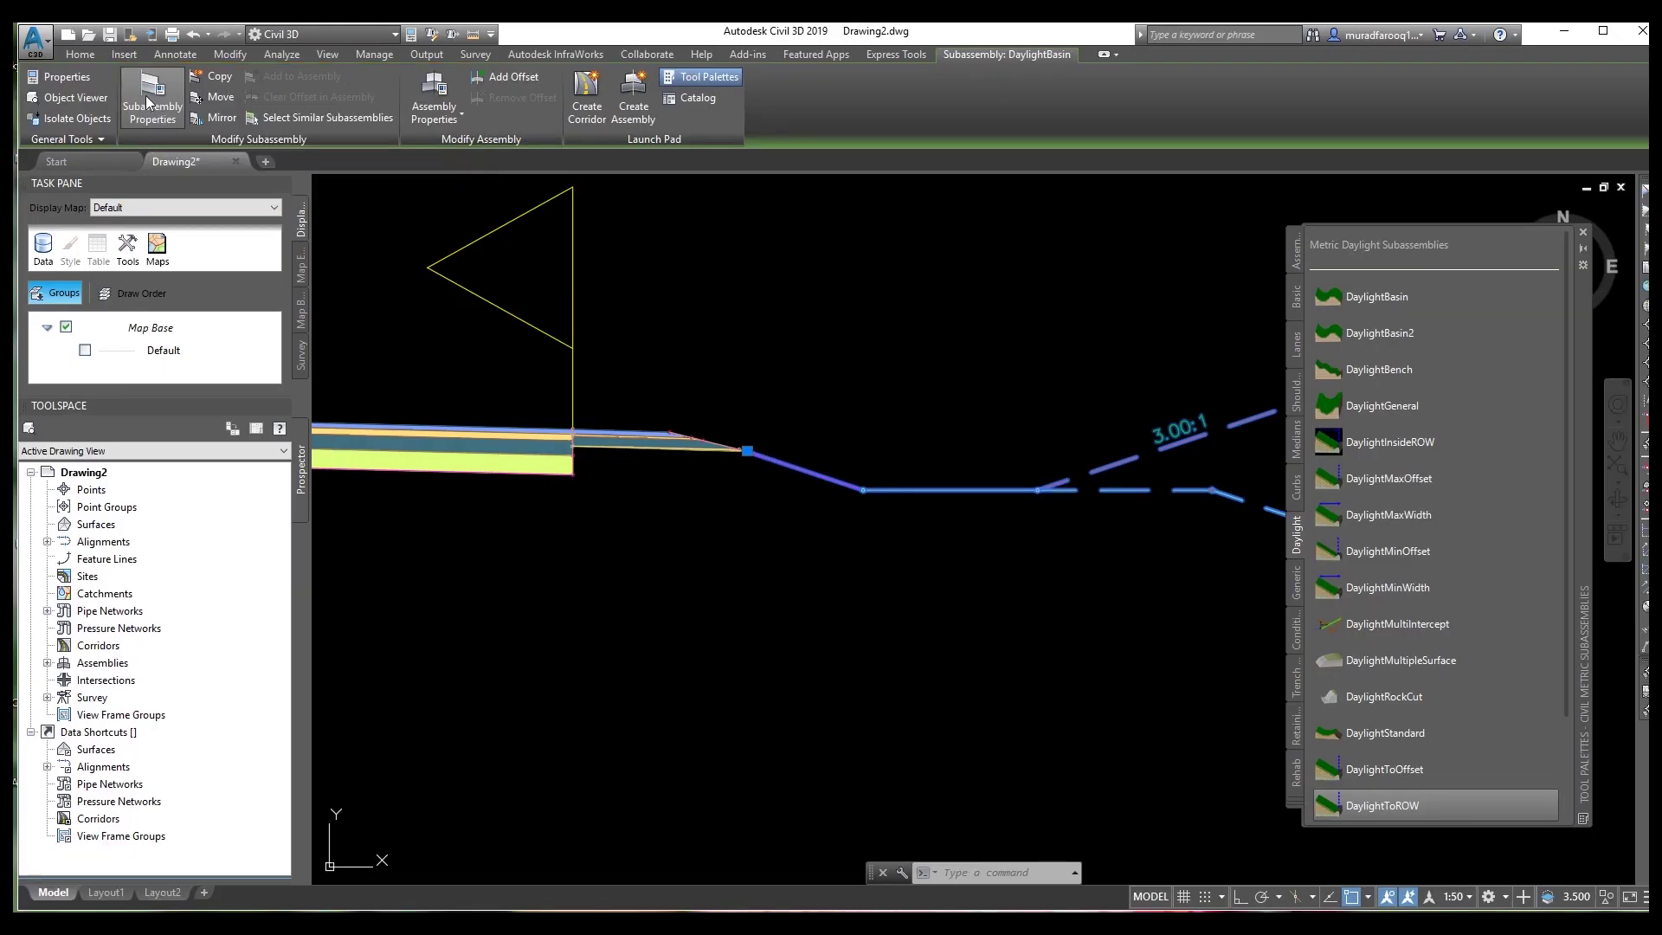
left_click(149, 90)
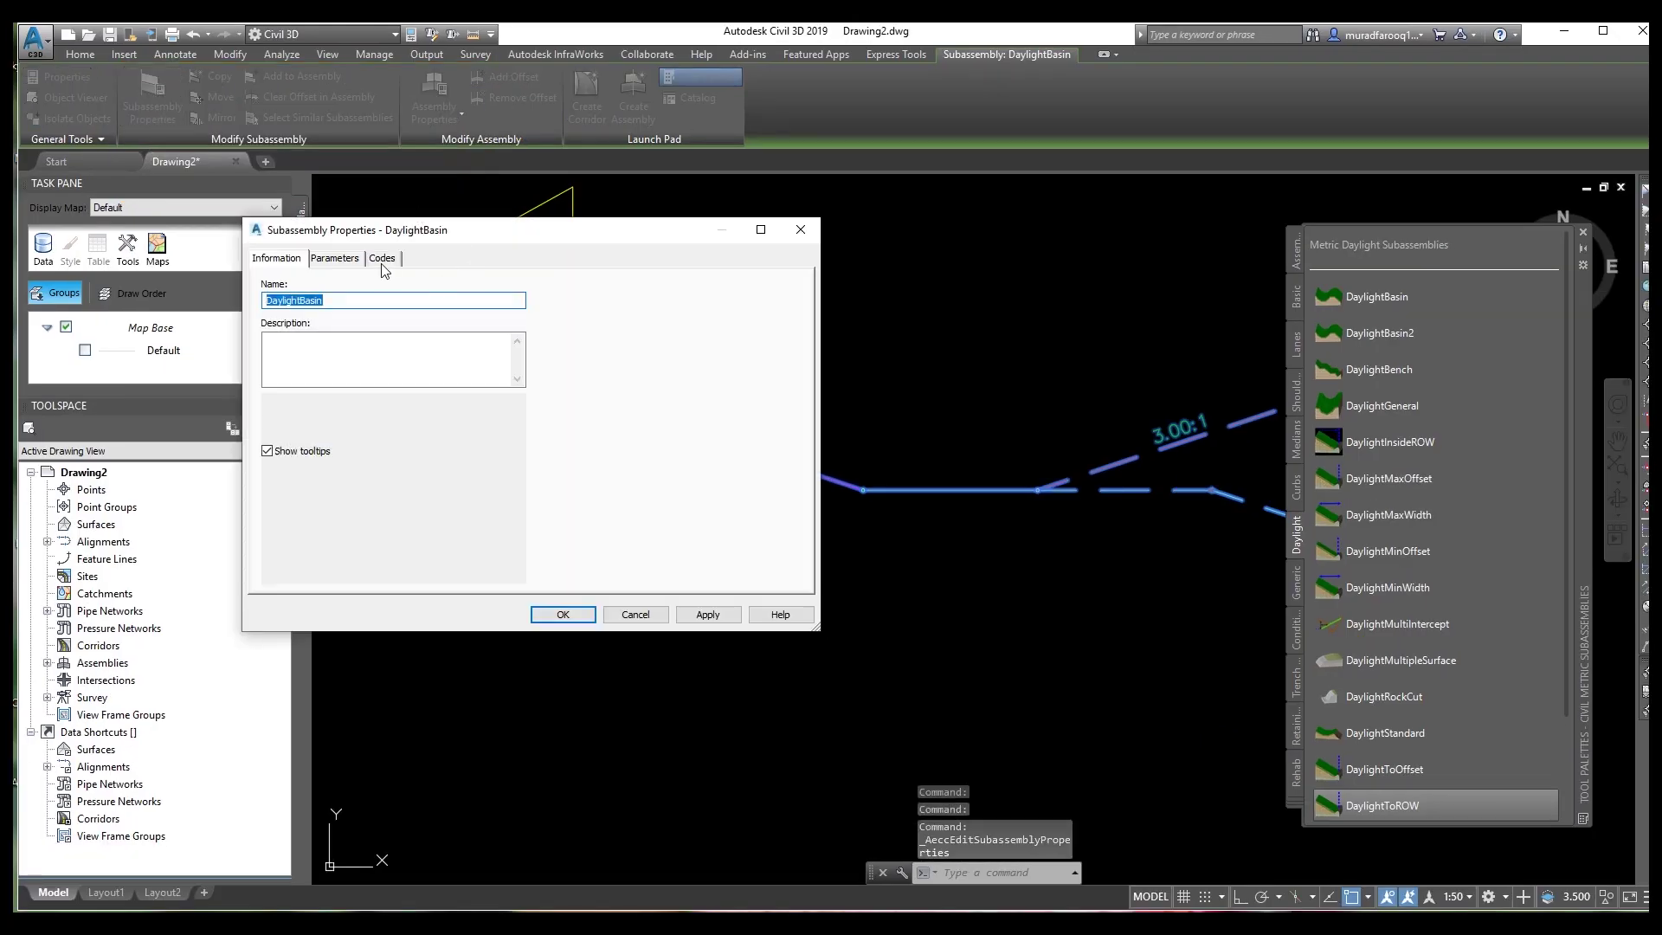
left_click(345, 258)
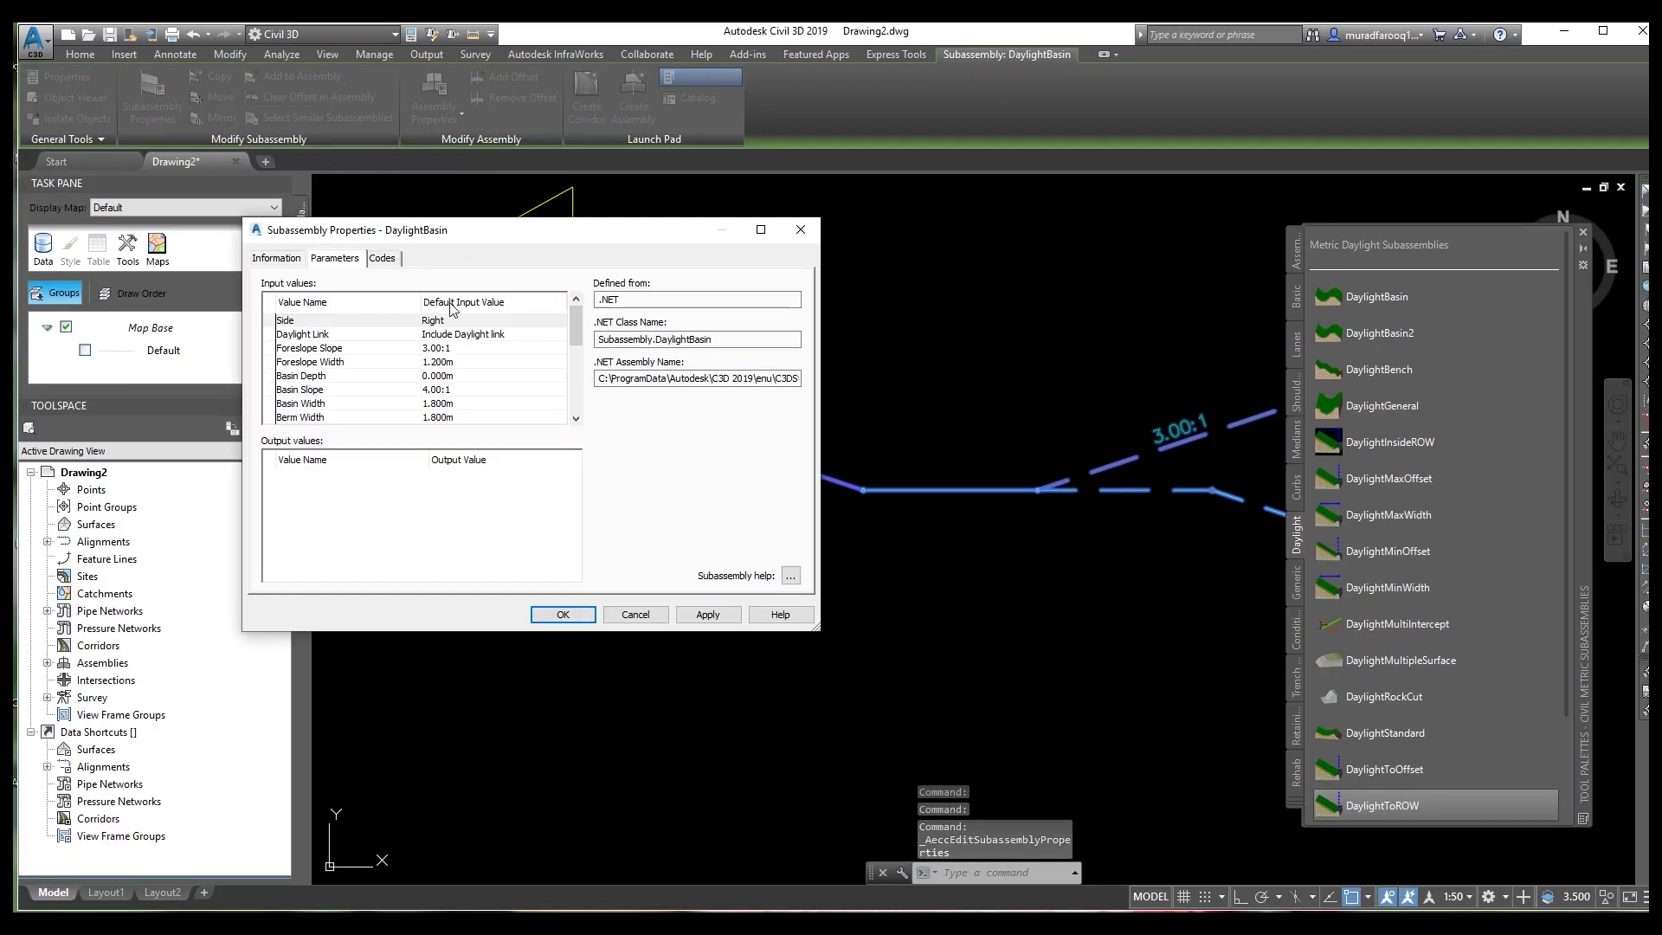
scroll(441, 390, "down", 2)
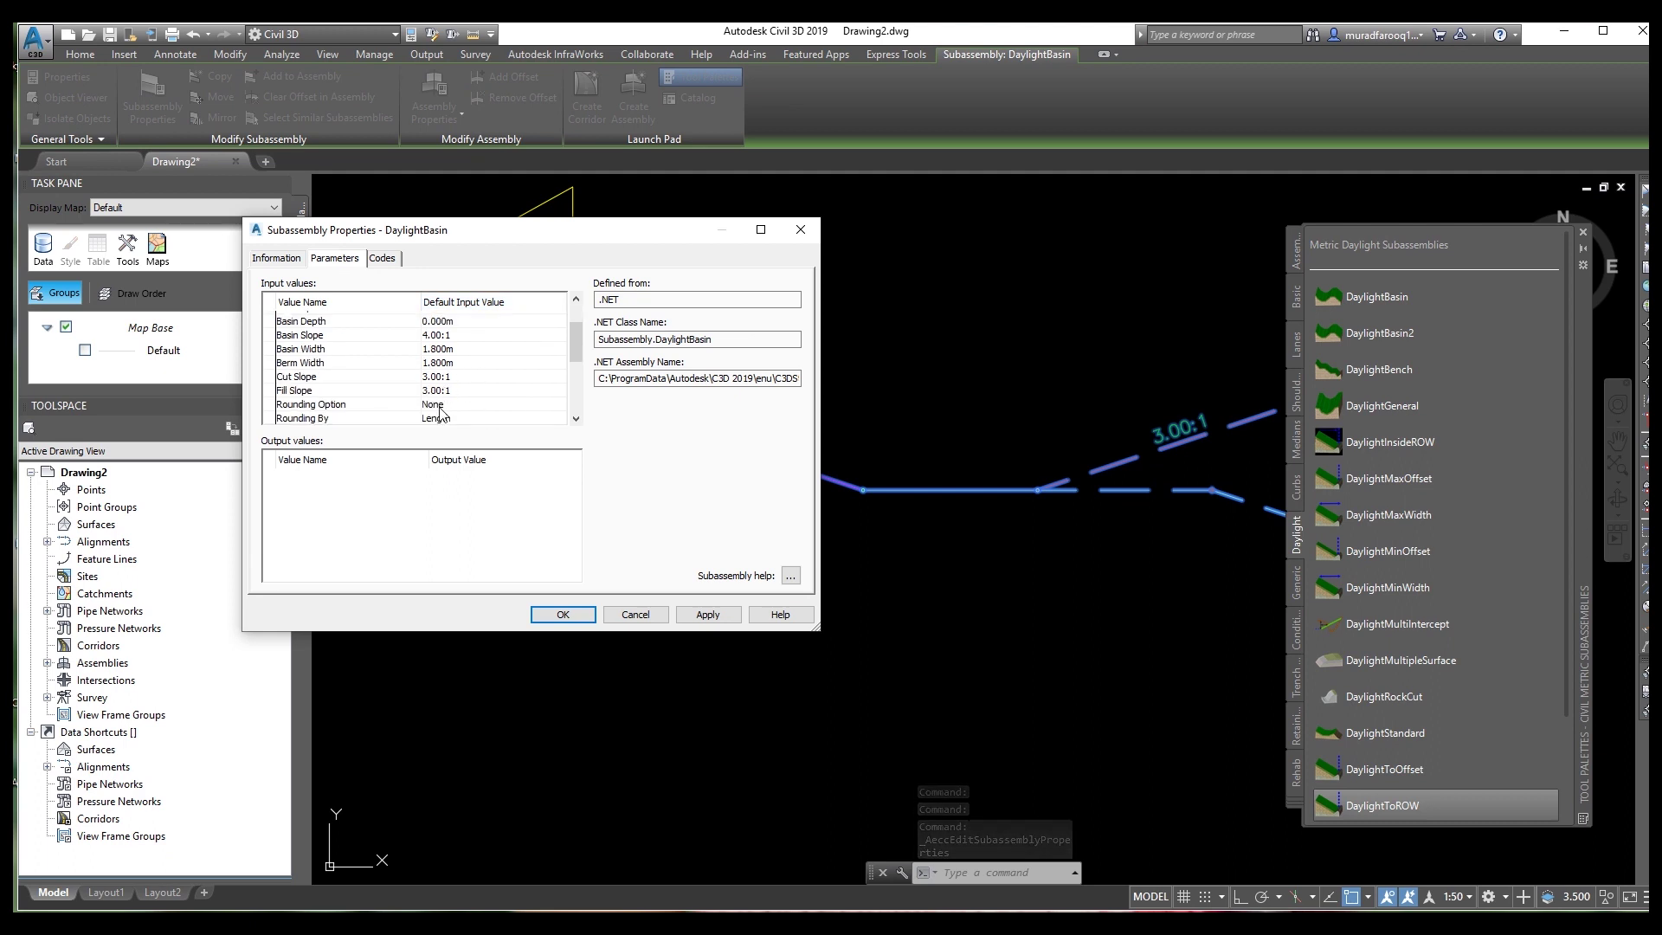
scroll(441, 388, "down", 1)
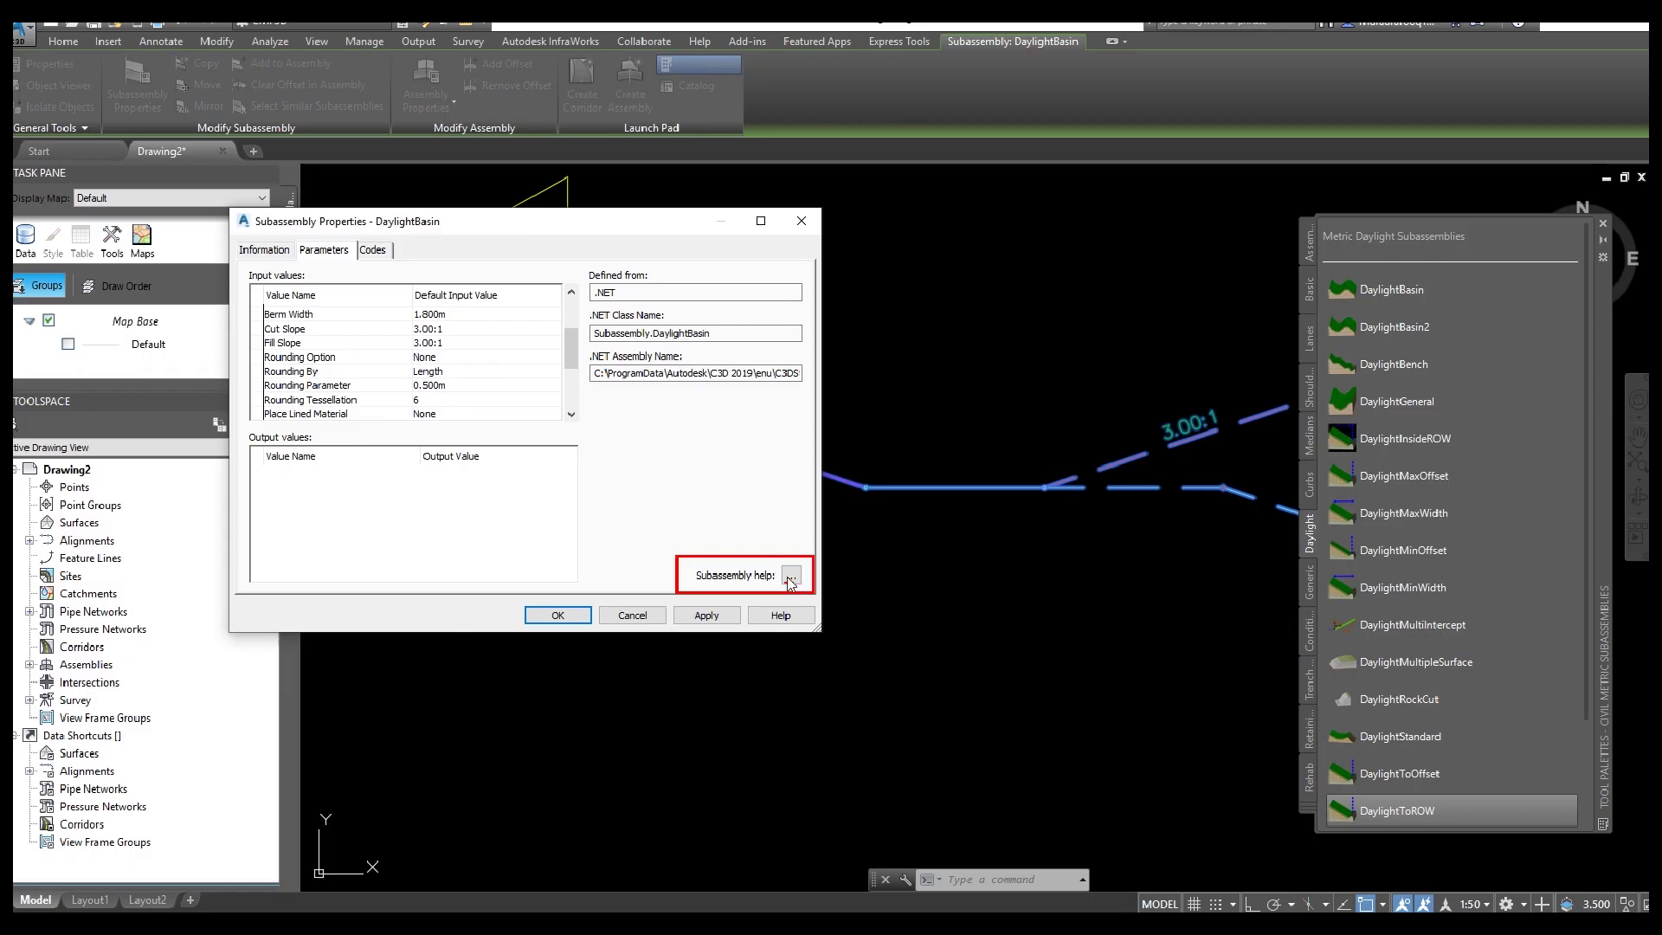
Read the DaylightBasin subassembly help, covering its diagram, attachment point and input parameter table, and close it.
left_click(790, 577)
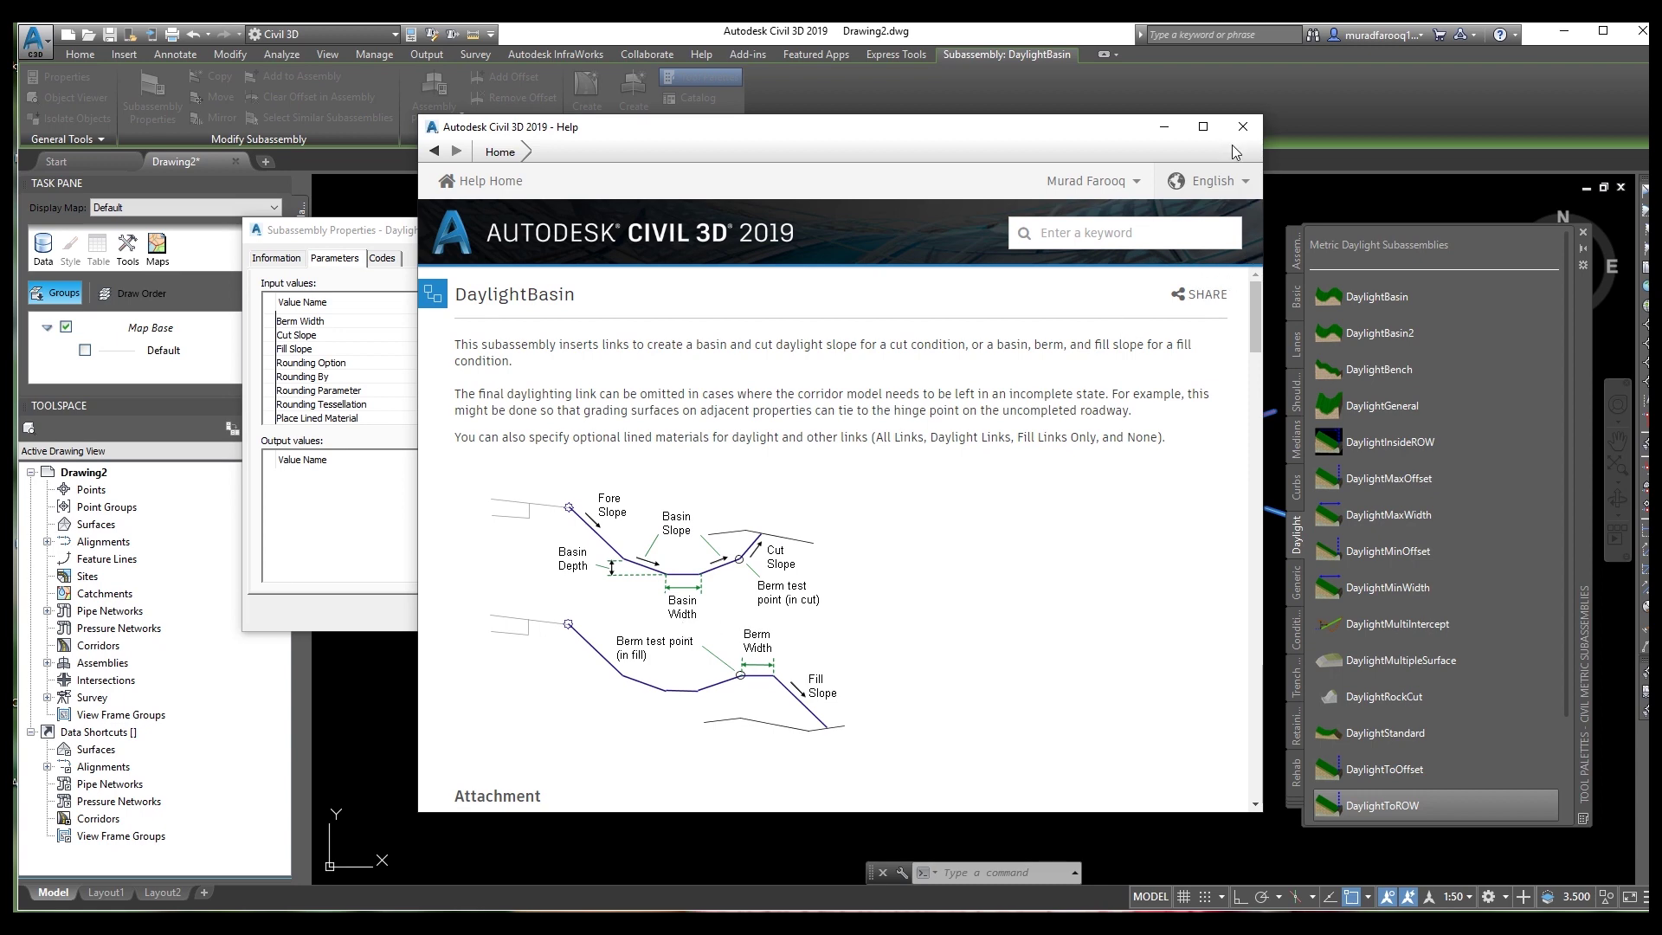
scroll(936, 551, "down", 5)
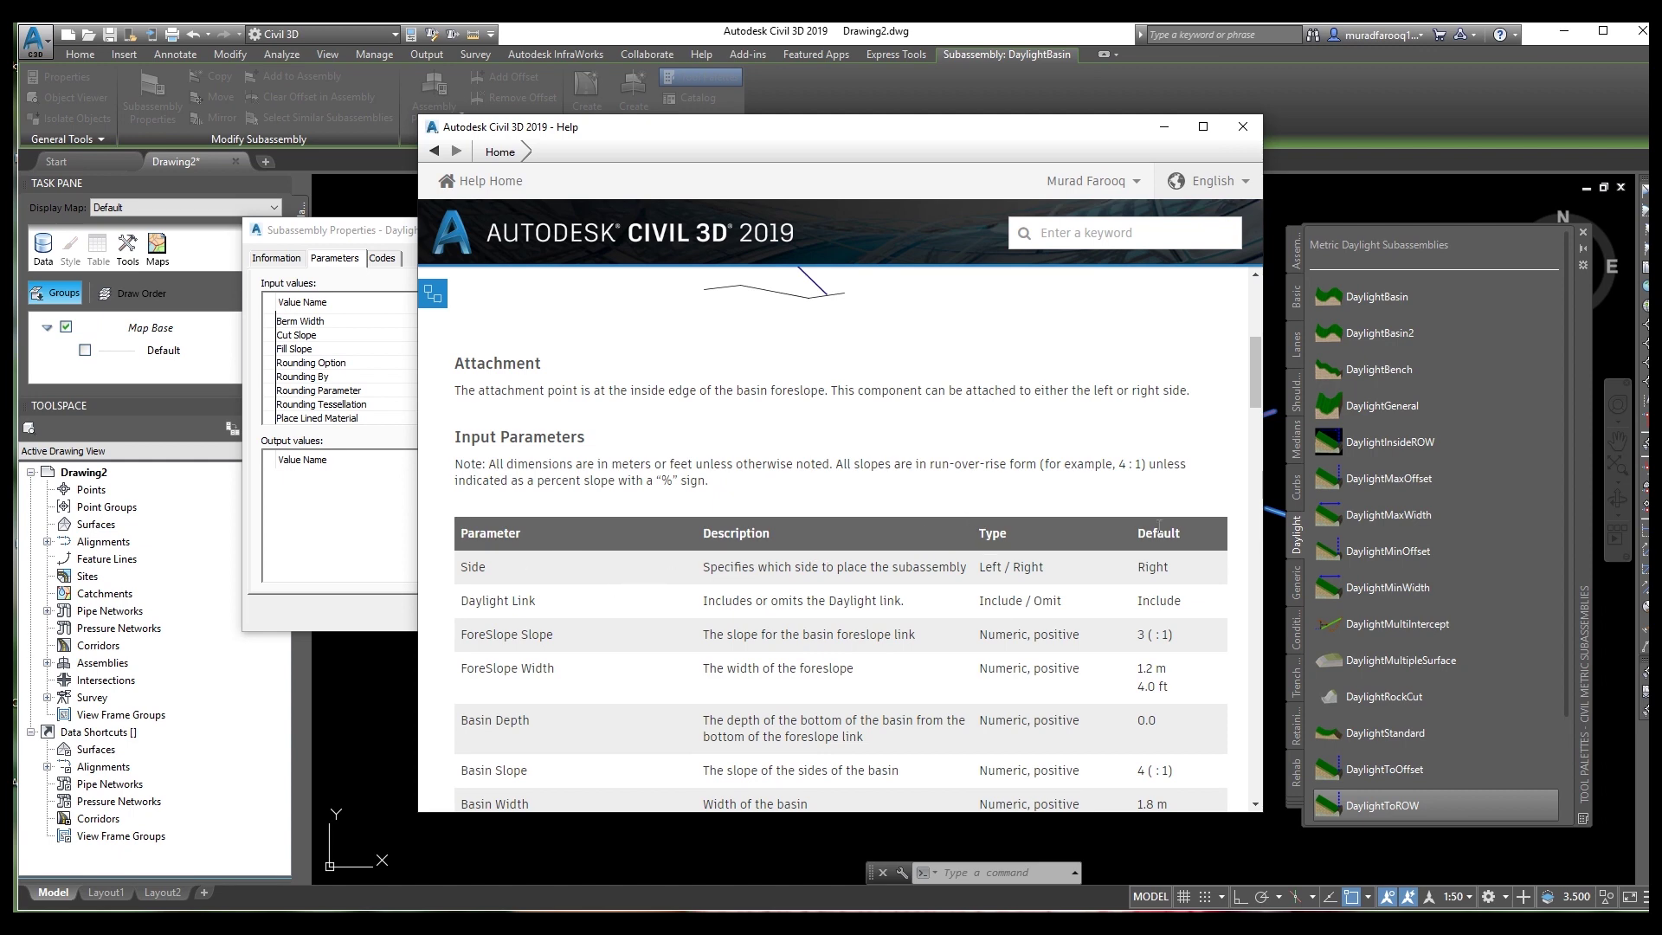
left_click(1242, 130)
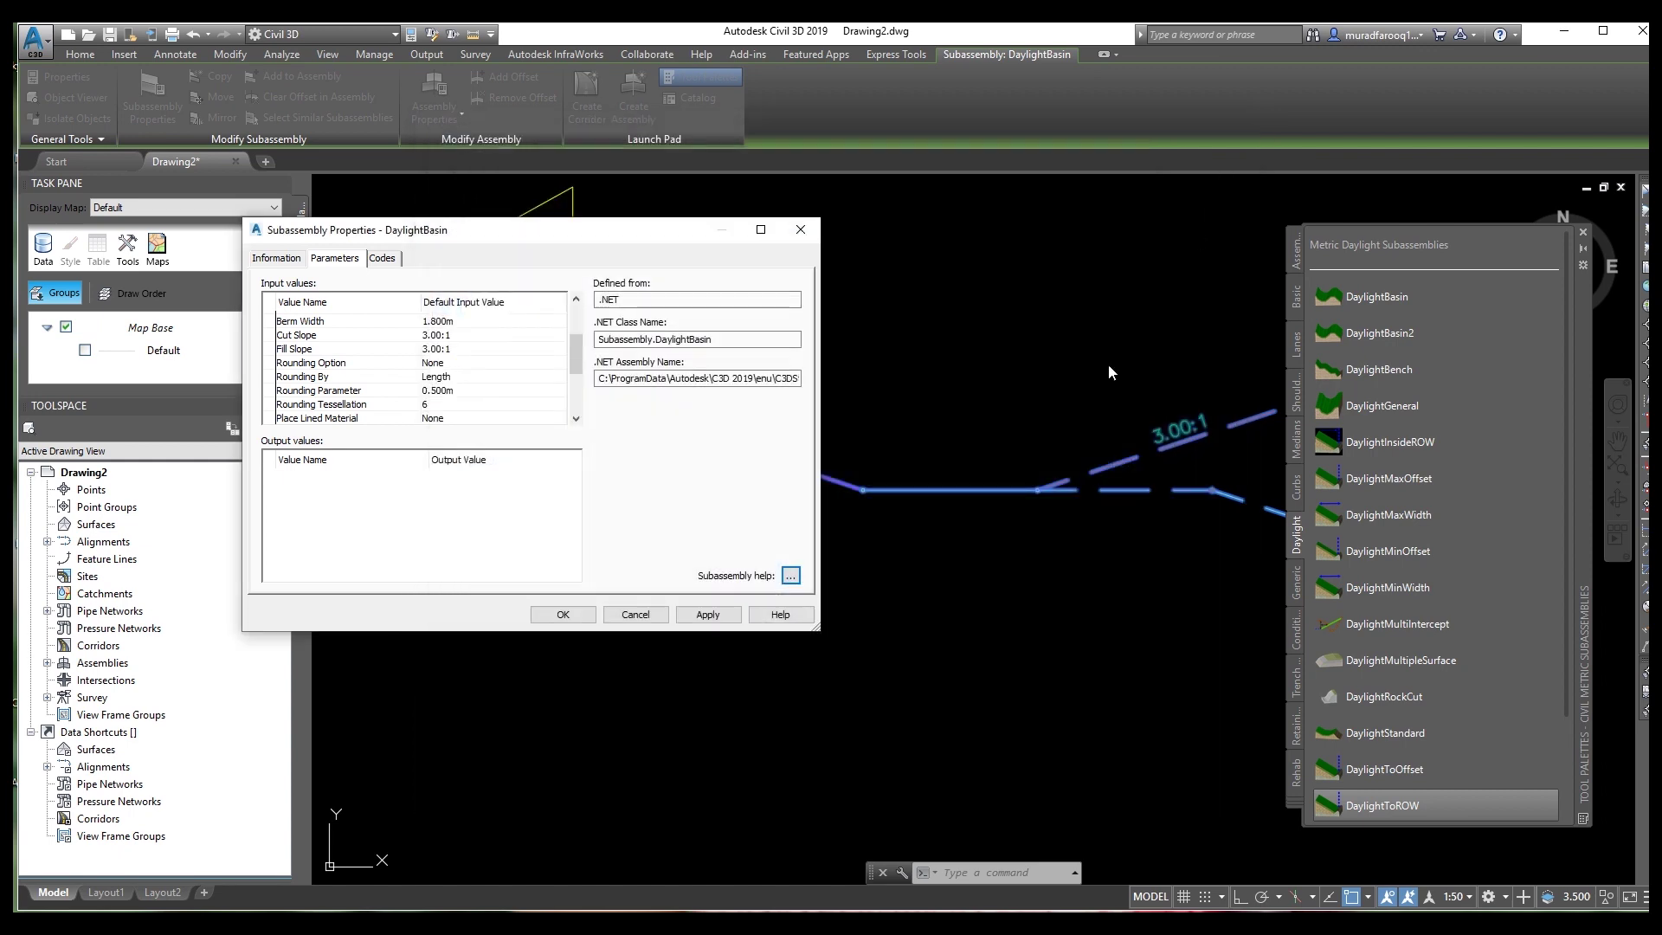
Apply and accept the DaylightBasin properties and clear the selection.
left_click(714, 615)
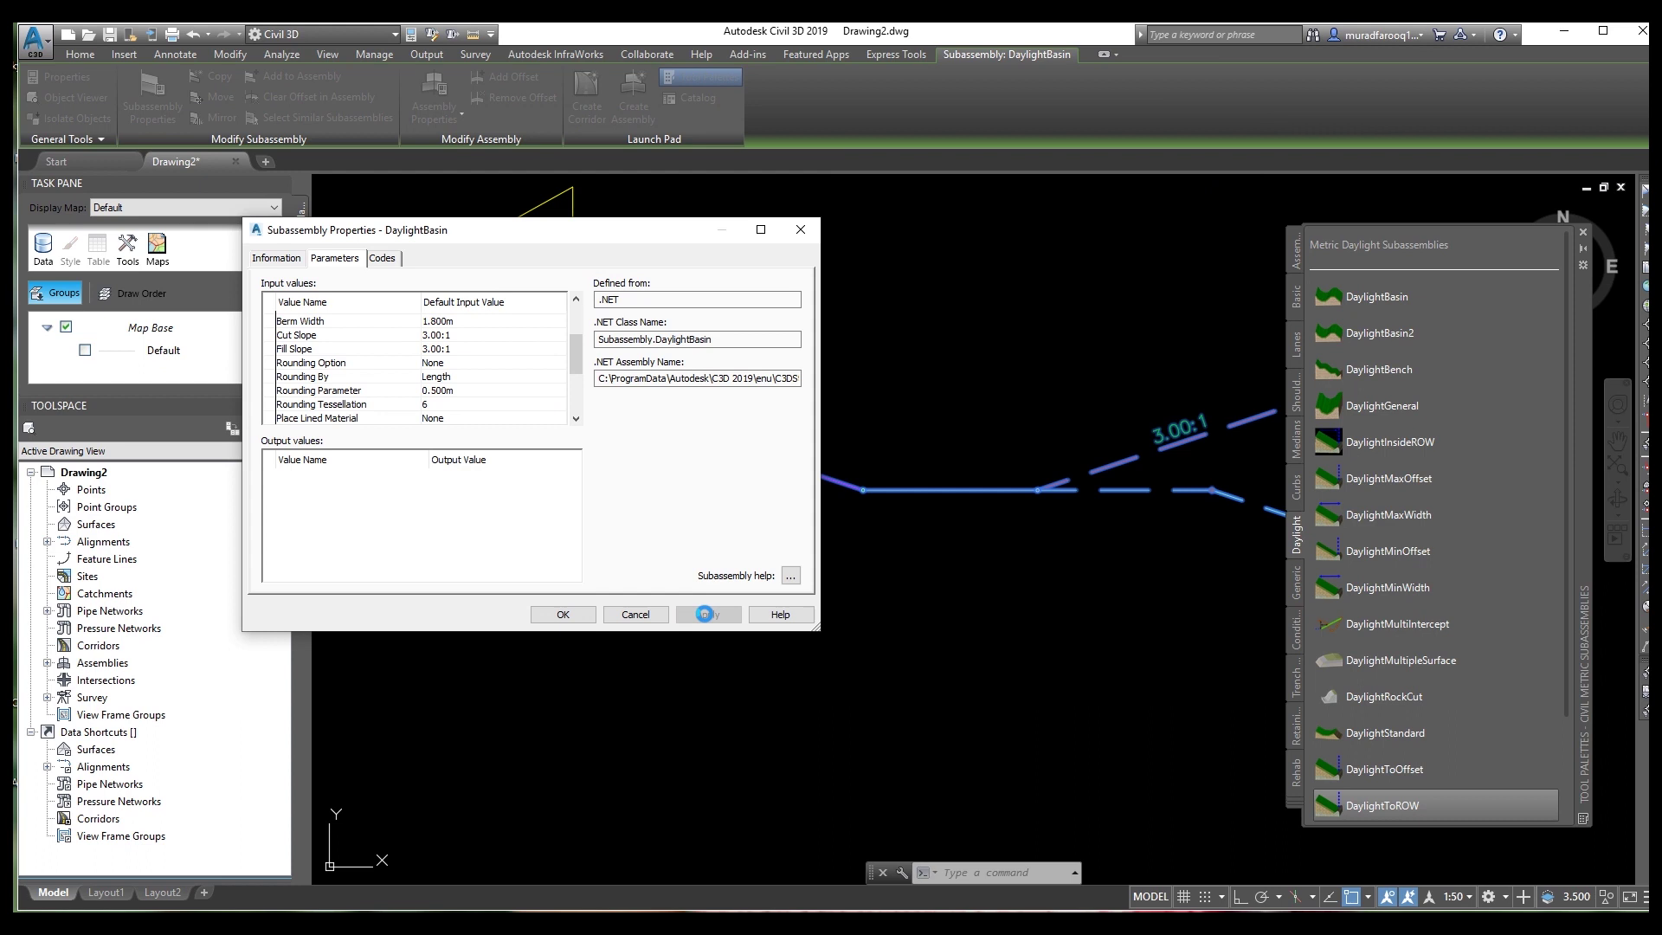
left_click(571, 614)
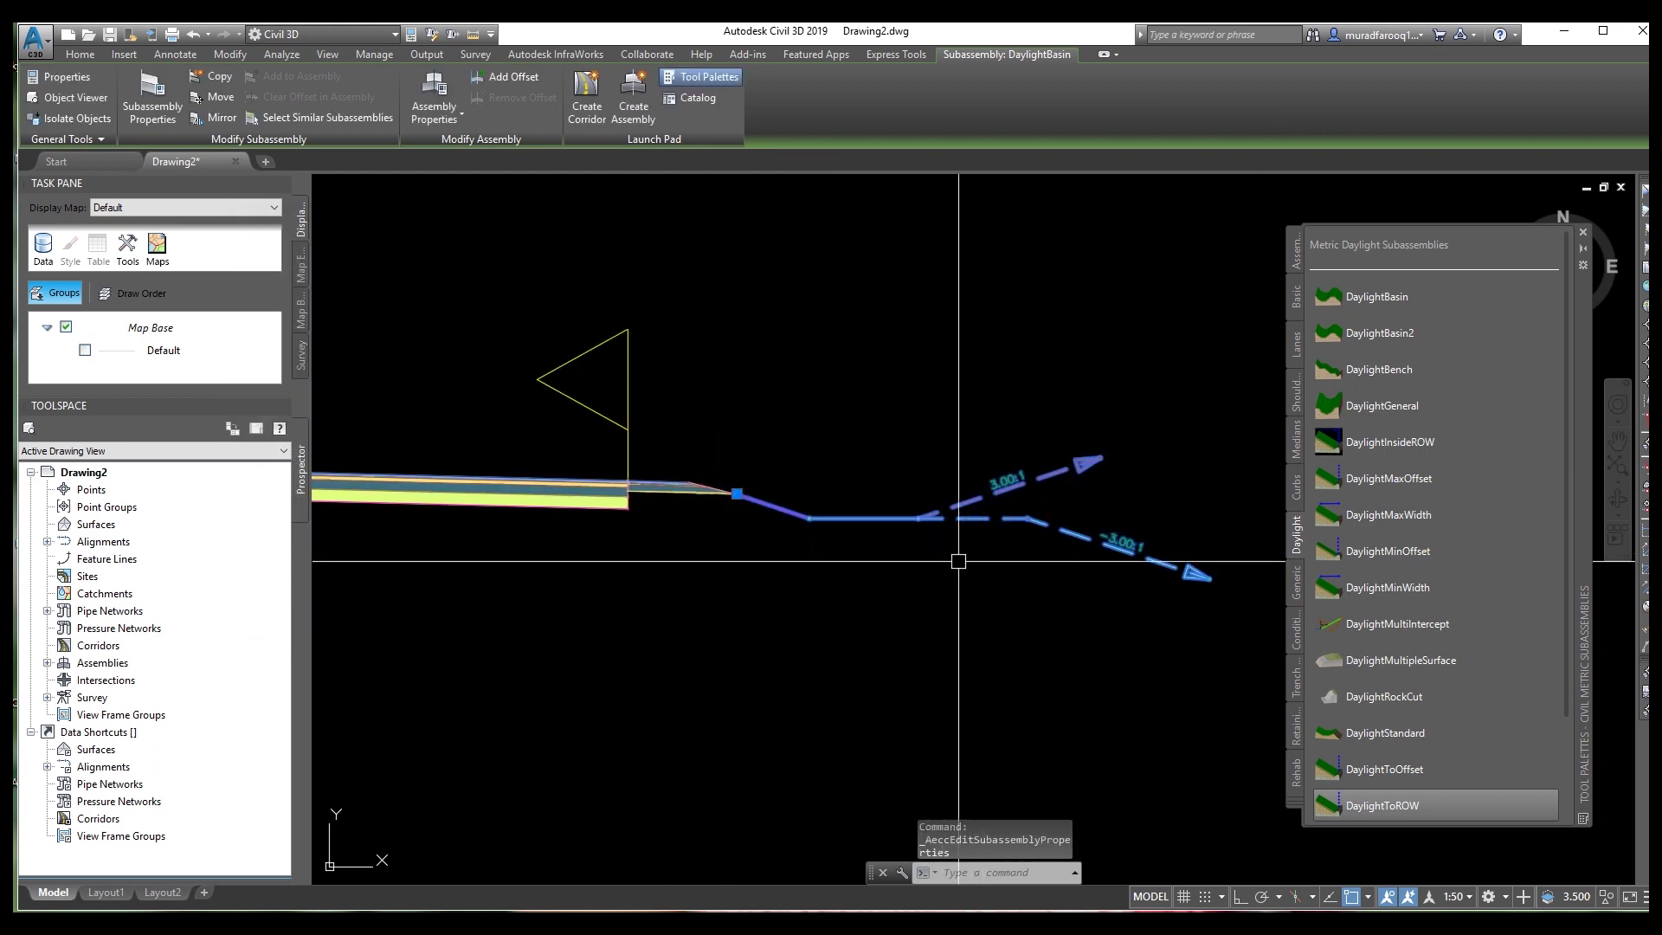
key("Escape")
middle_click_drag(1013, 512, 1150, 501)
scroll(649, 396, "down", 2)
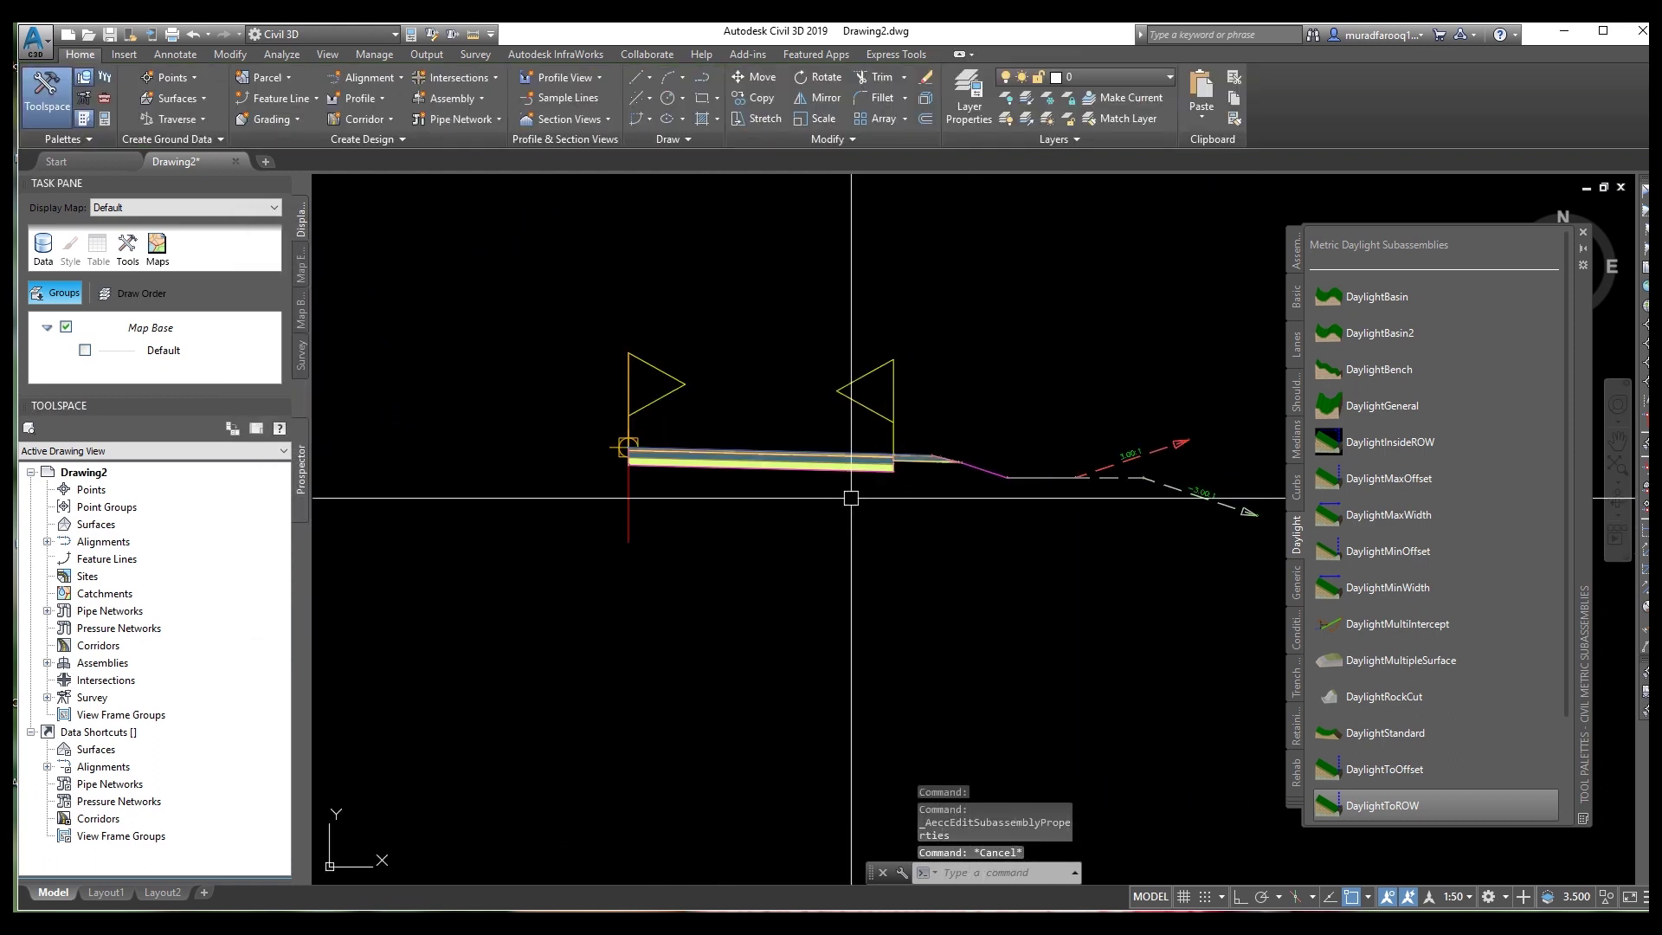
scroll(684, 407, "down", 2)
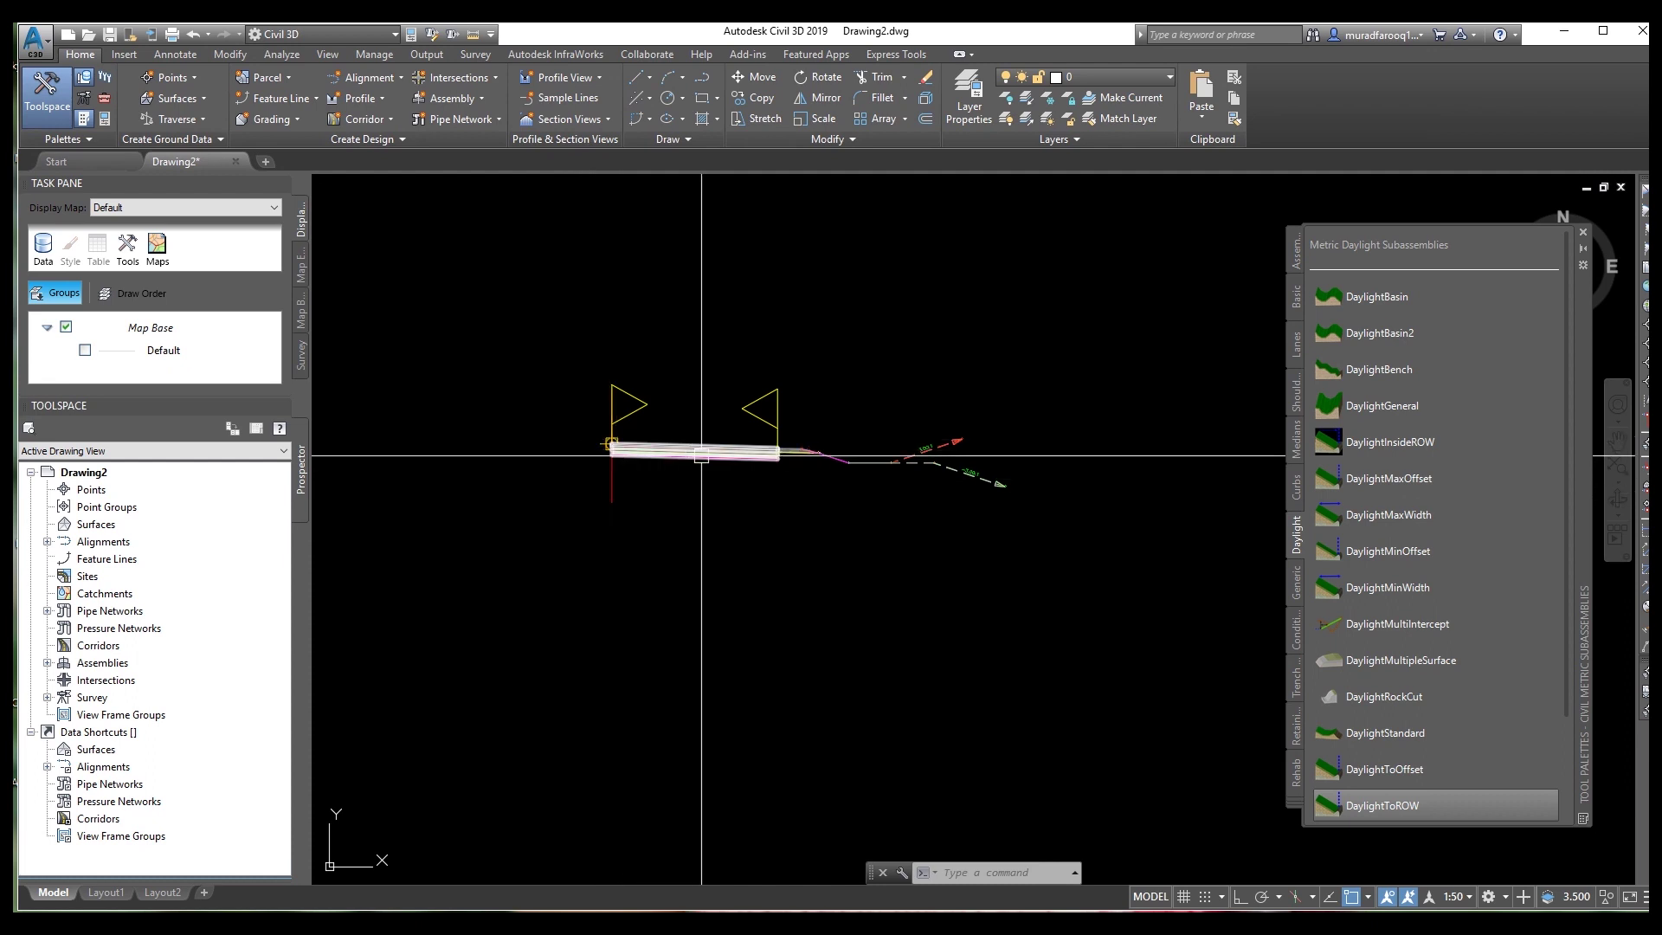
Mirror the right lane, shoulder and DaylightBasin subassemblies to the left side about the assembly's baseline marker point and clear the selection.
scroll(865, 456, "up", 4)
left_click(863, 466)
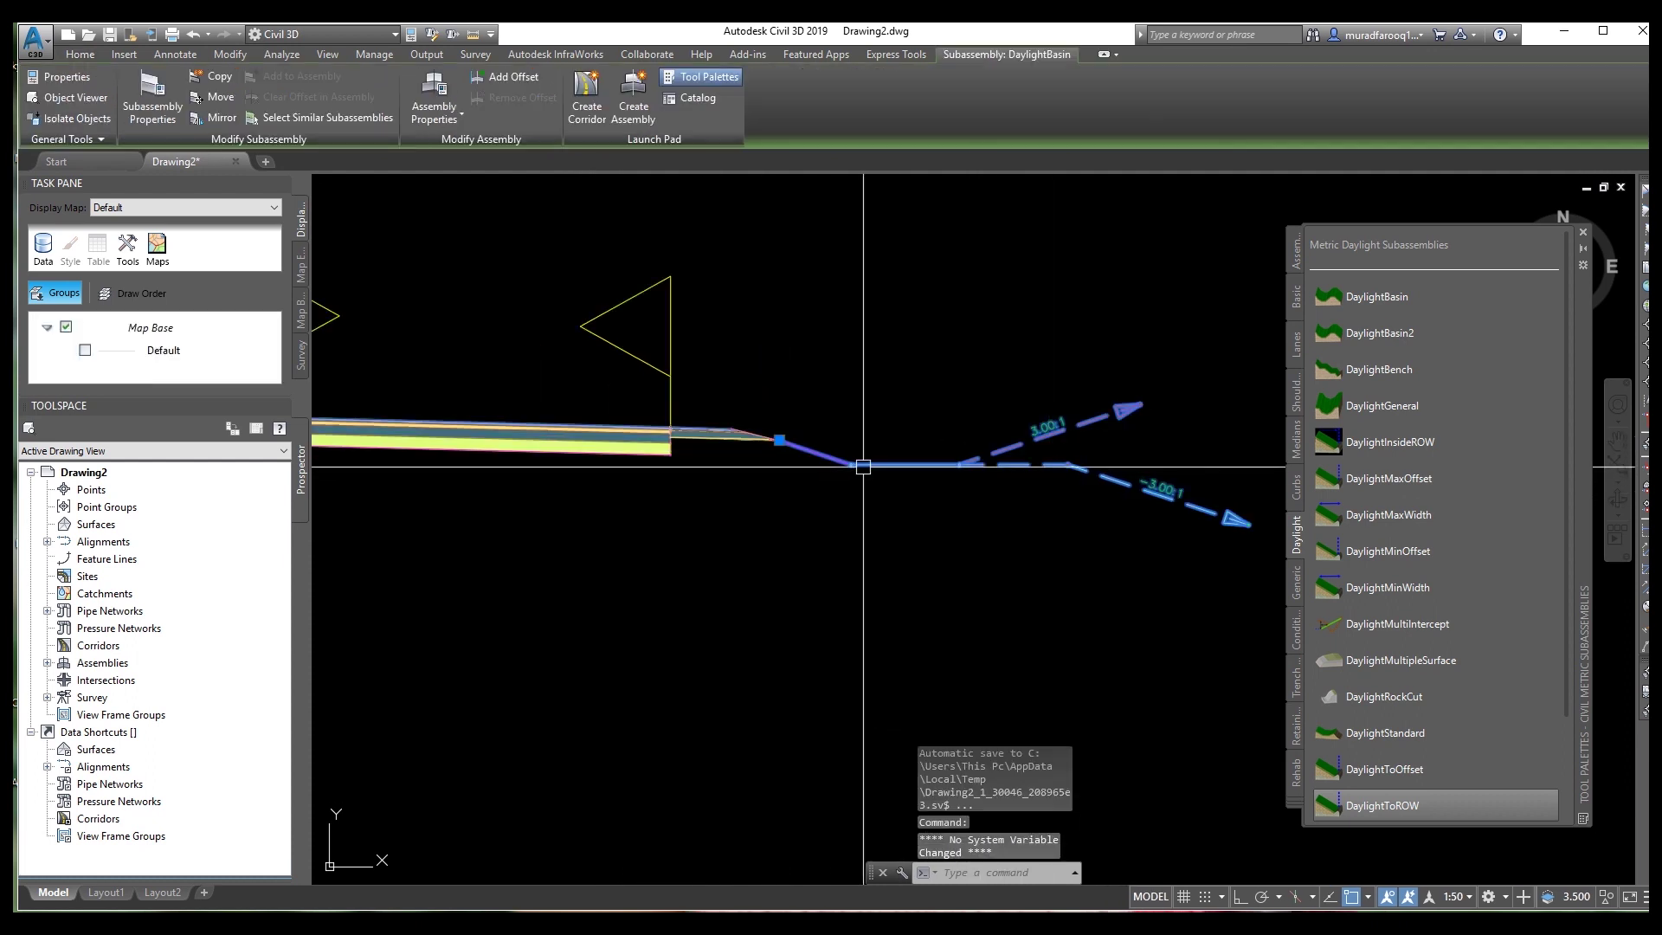
left_click(619, 435)
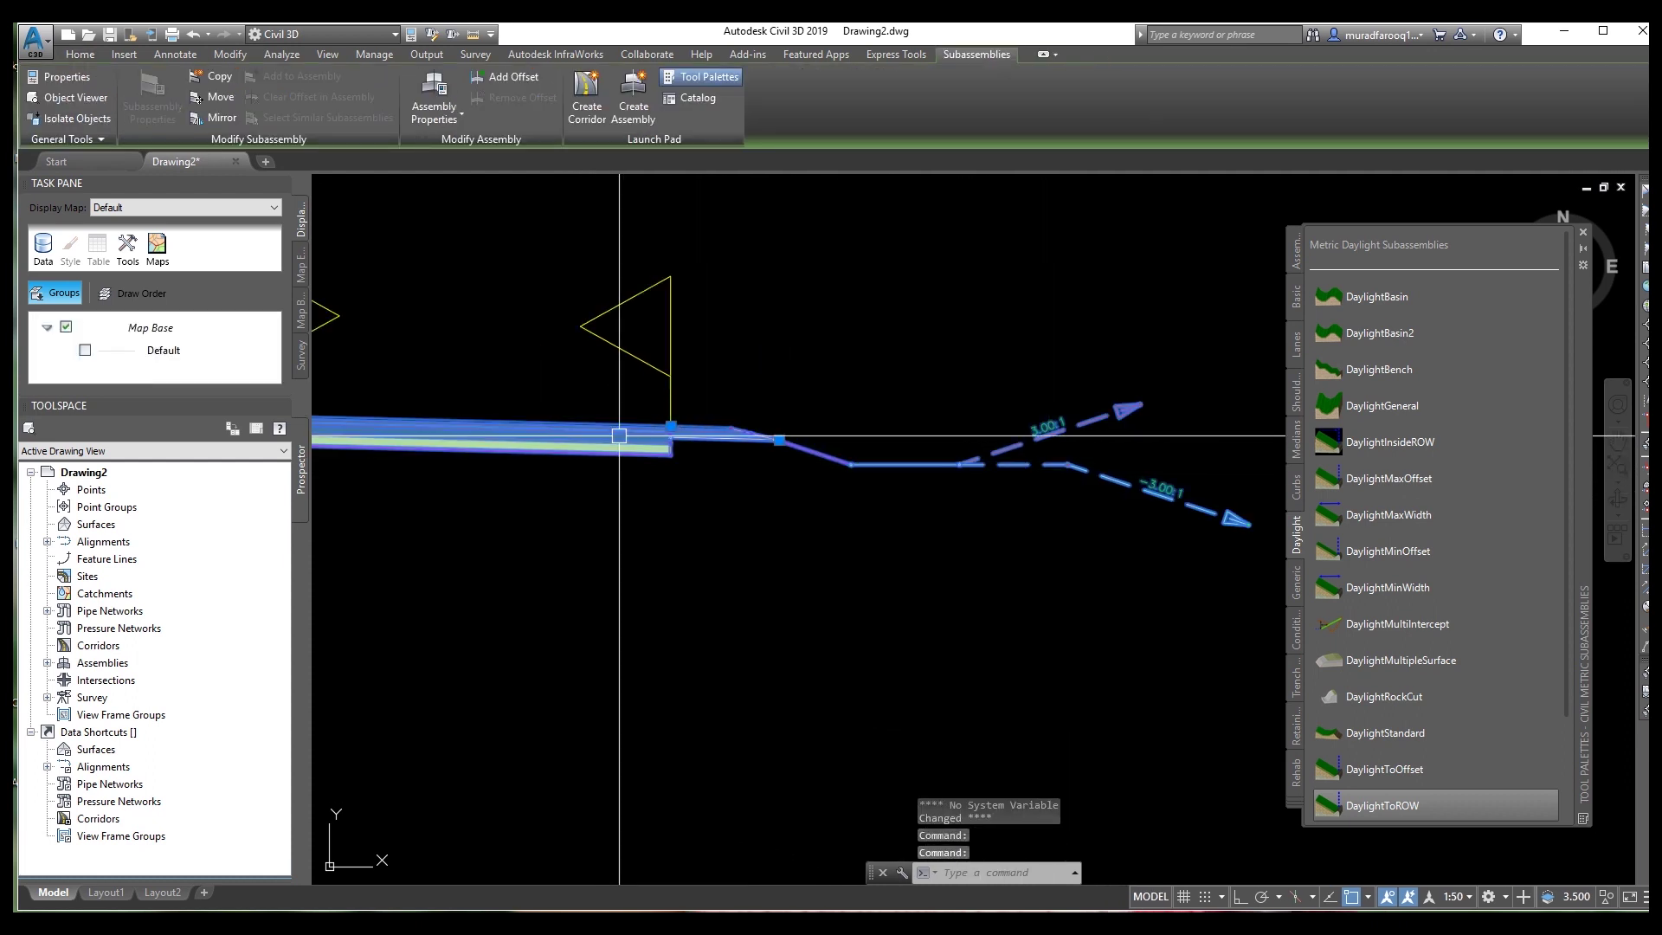
scroll(619, 435, "down", 3)
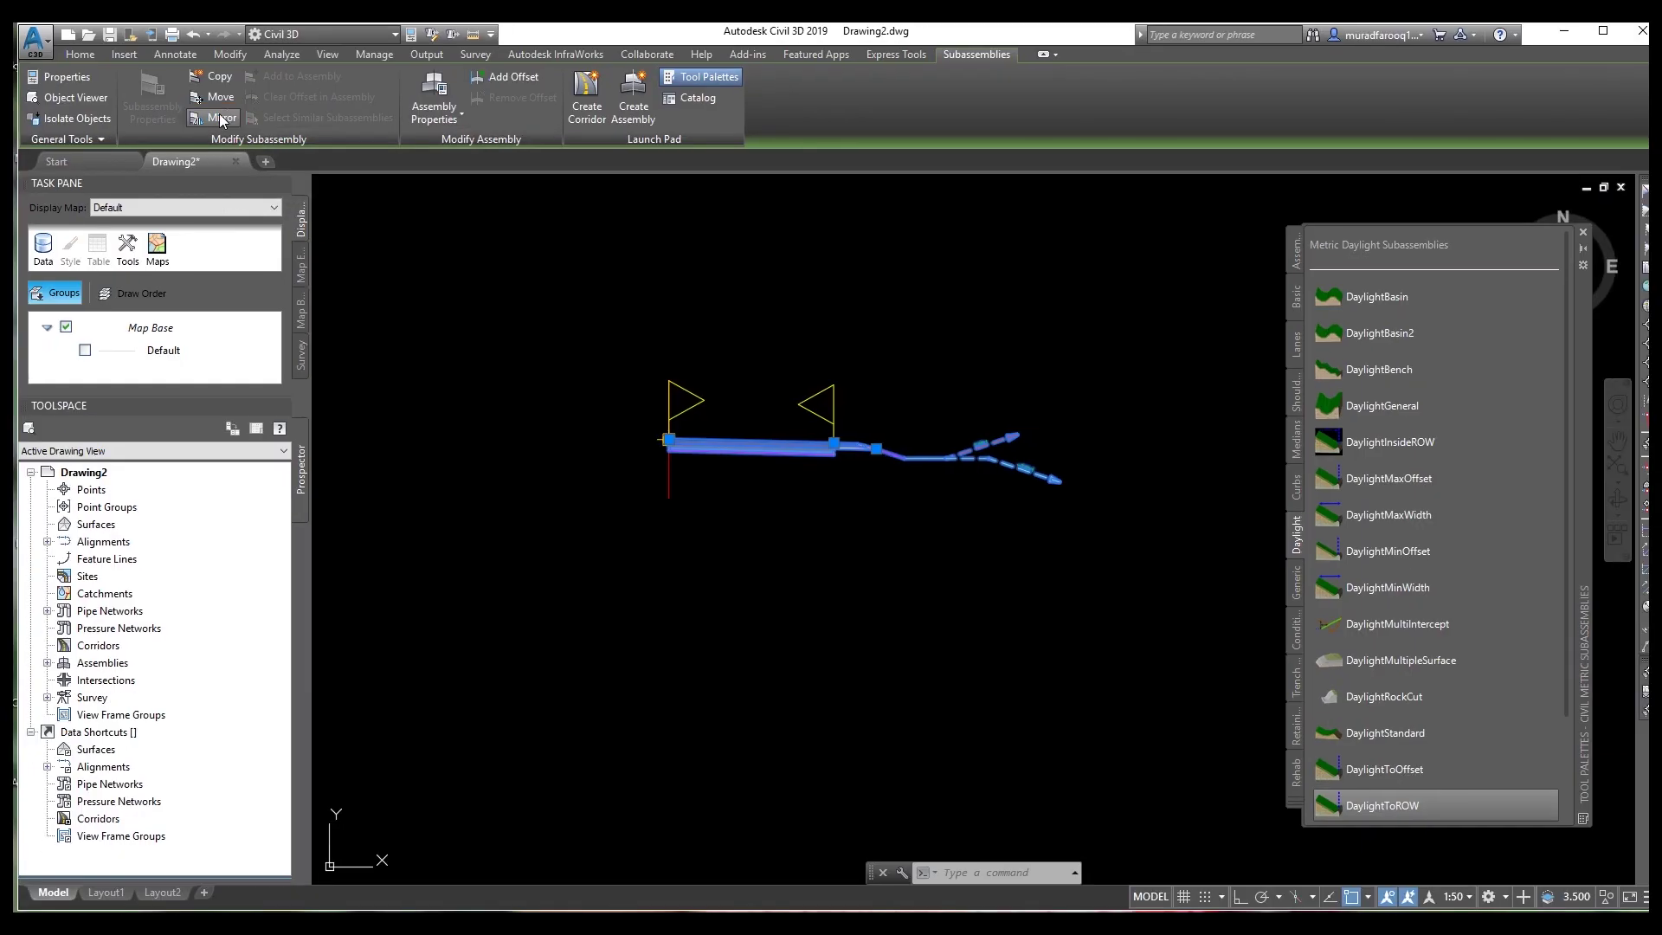
left_click(232, 143)
scroll(605, 436, "up", 5)
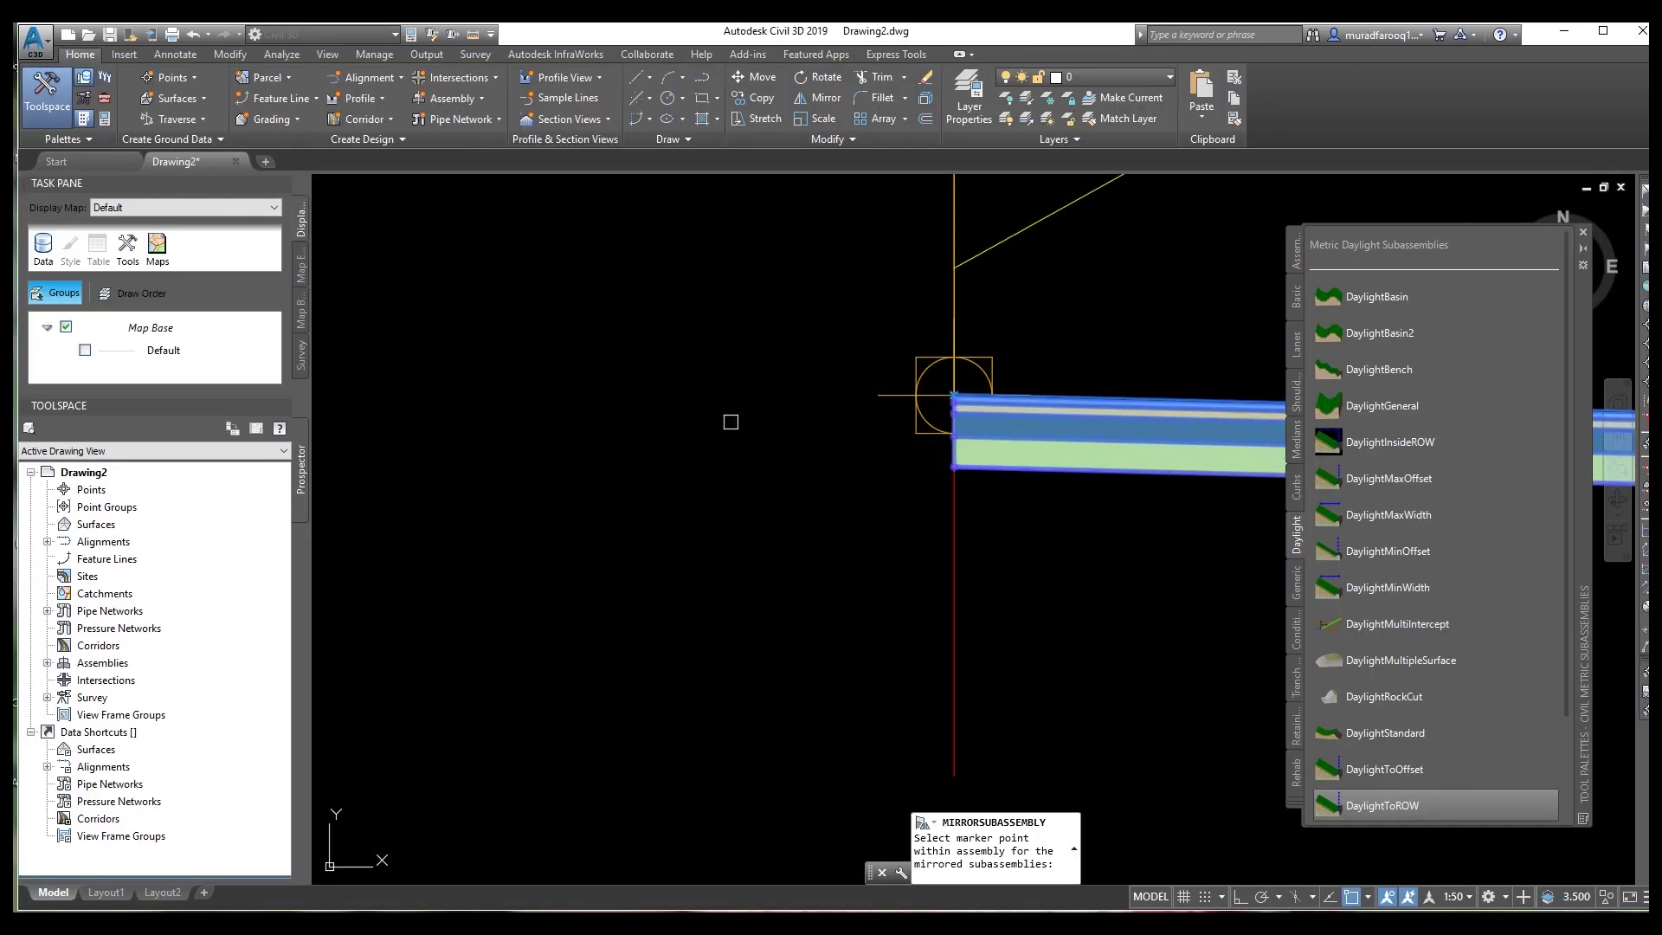
scroll(730, 421, "up", 3)
scroll(749, 386, "up", 2)
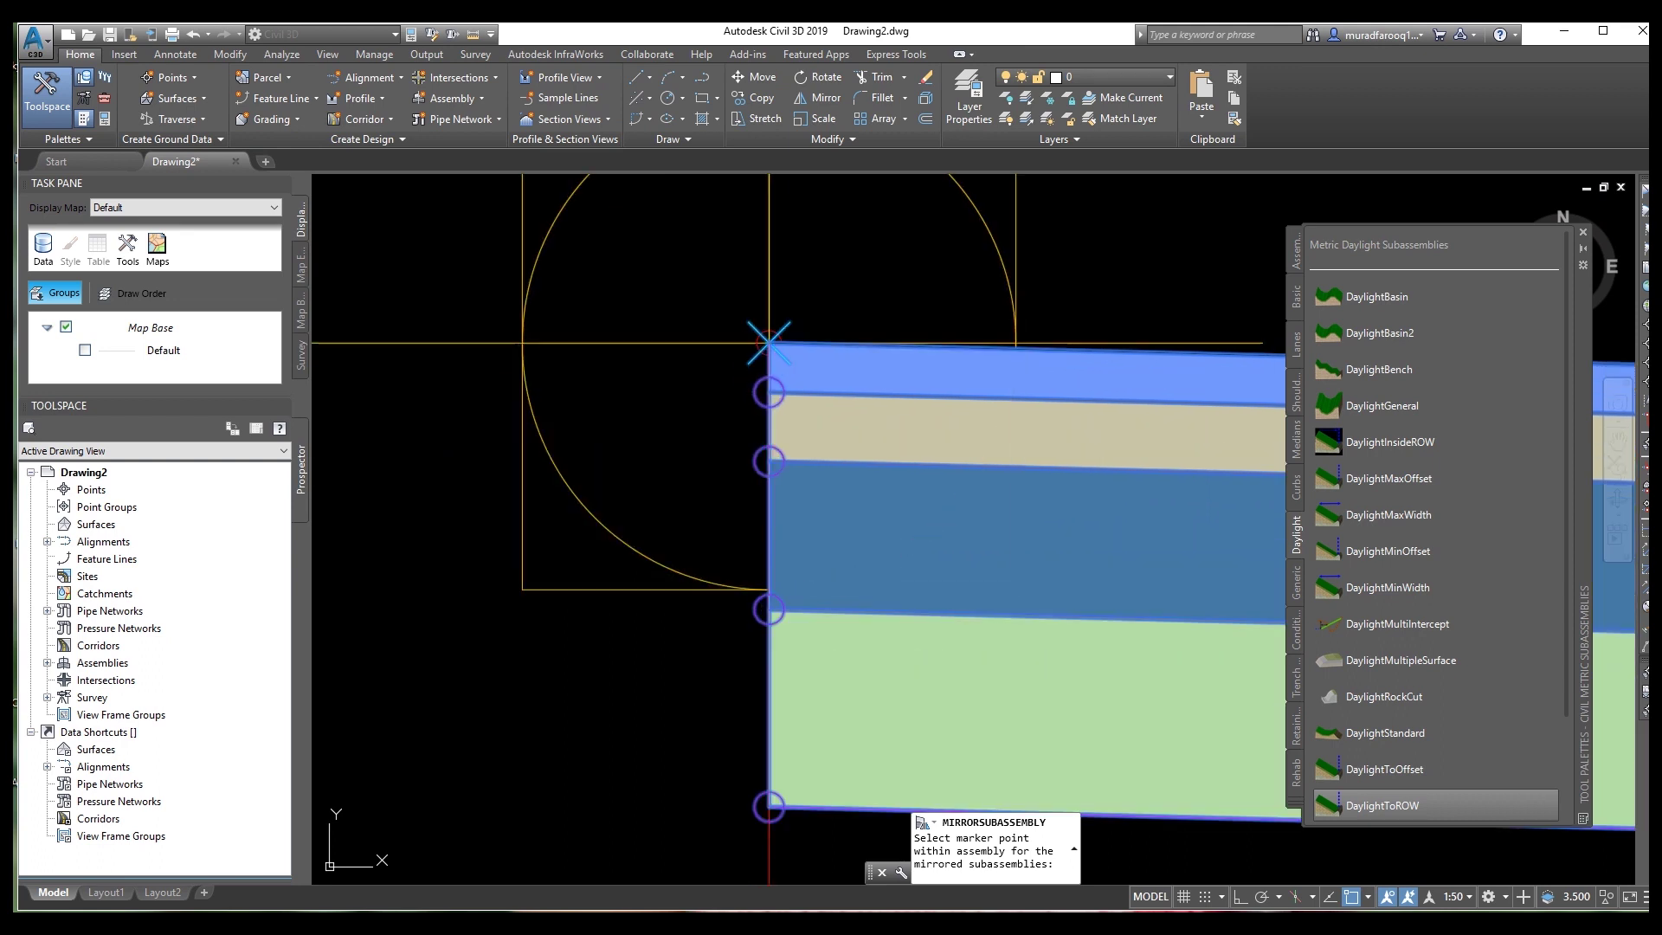
left_click(768, 343)
scroll(768, 346, "down", 5)
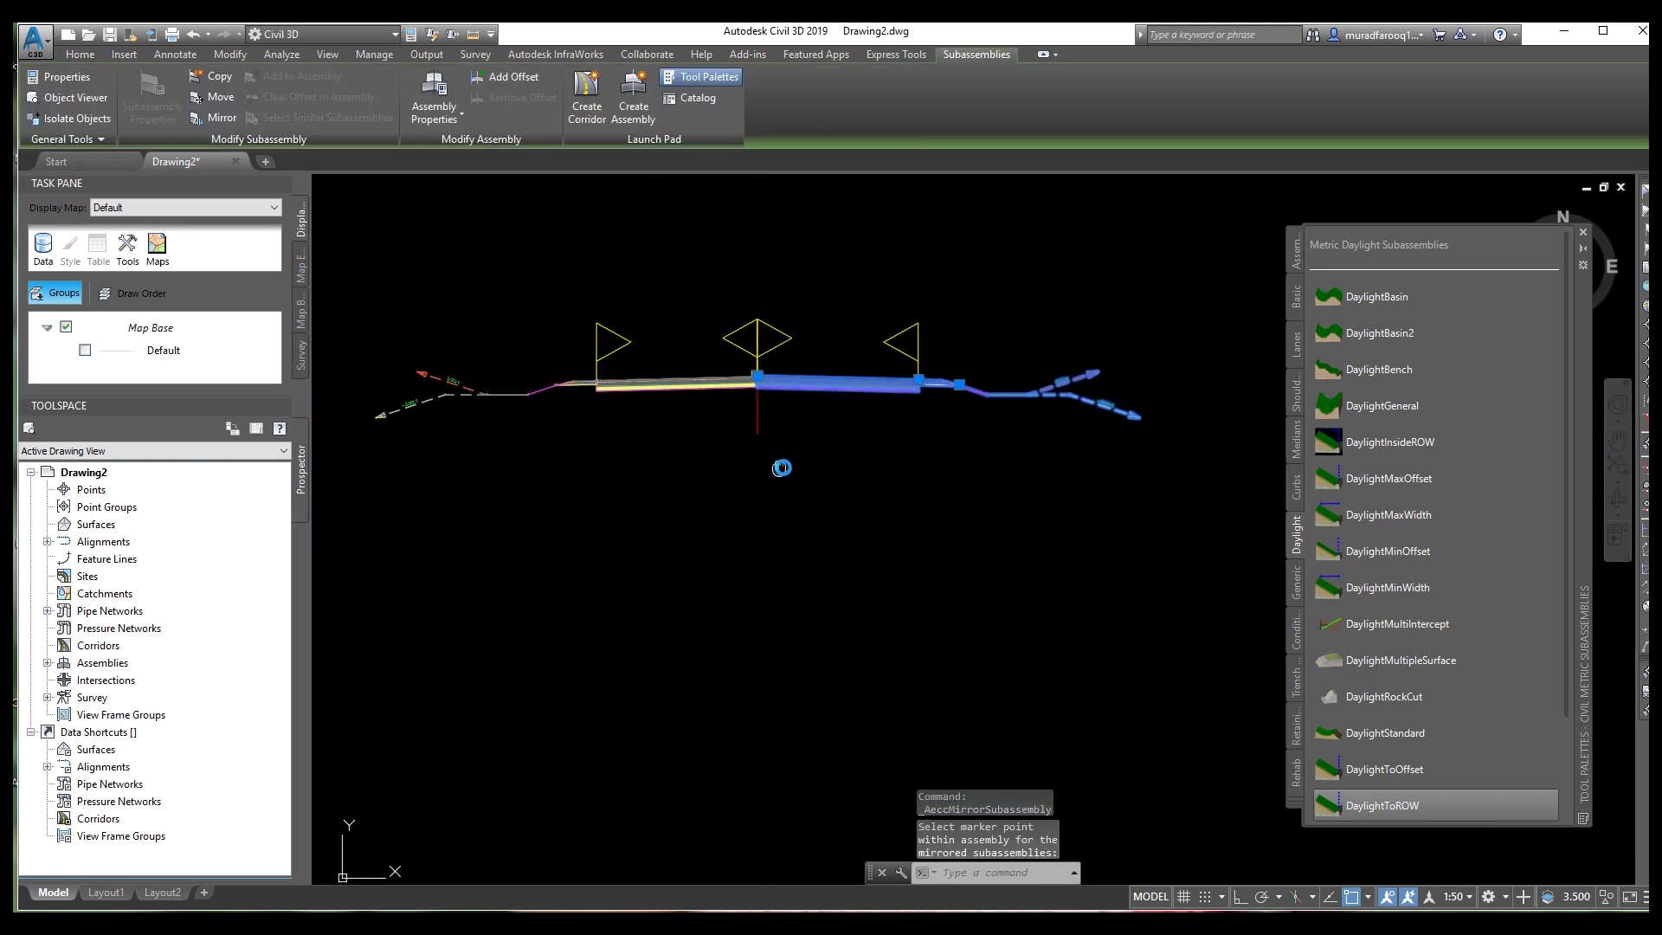
scroll(778, 445, "up", 6)
key("Escape")
Examine the full two-sided cross-section of the assembly, from the crown out to the daylight slopes on both sides.
scroll(869, 481, "down", 5)
scroll(865, 491, "up", 3)
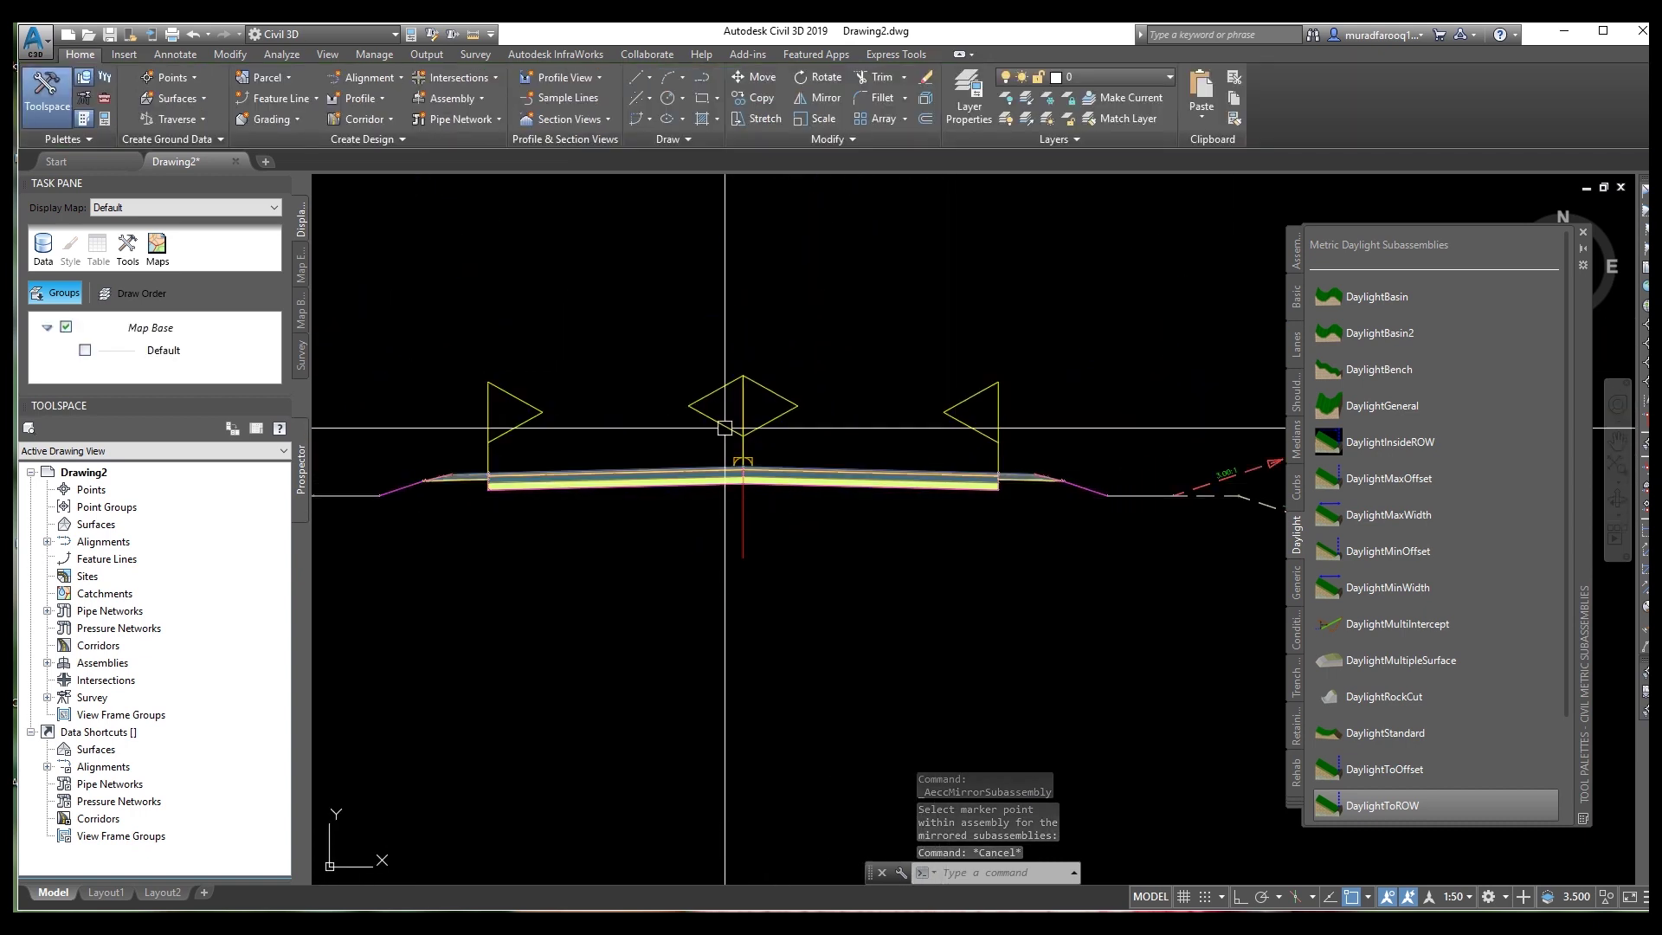
left_click(1424, 558)
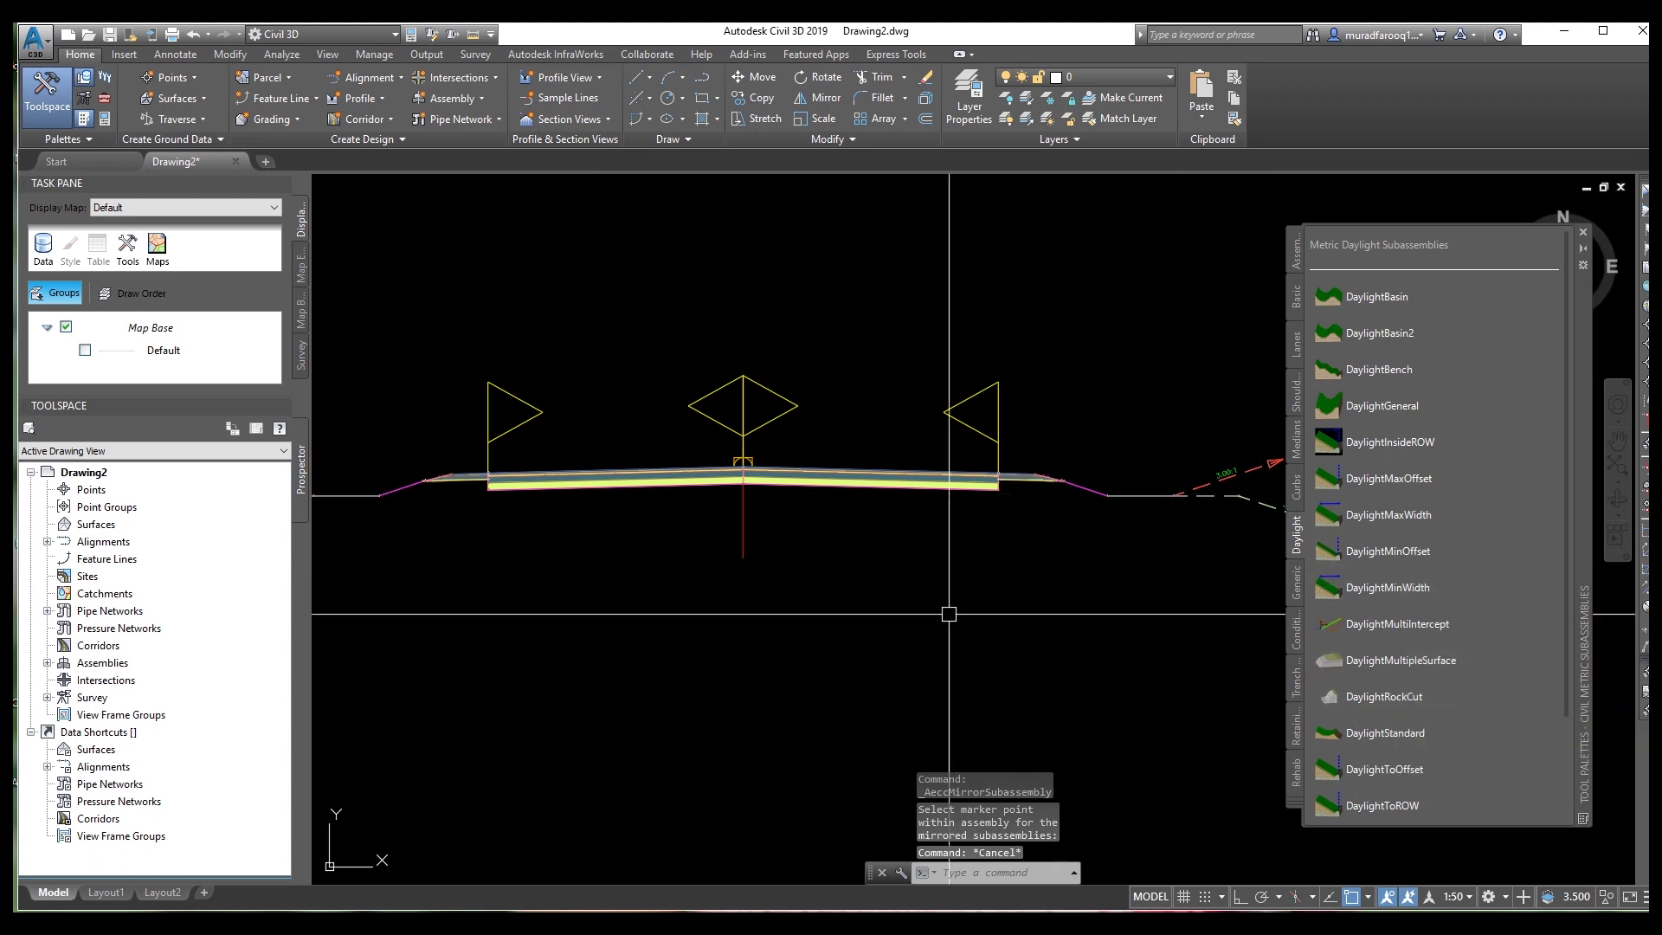
middle_click_drag(948, 613, 942, 541)
scroll(829, 369, "down", 2)
middle_click_drag(775, 432, 851, 445)
scroll(851, 445, "down", 2)
scroll(845, 364, "up", 2)
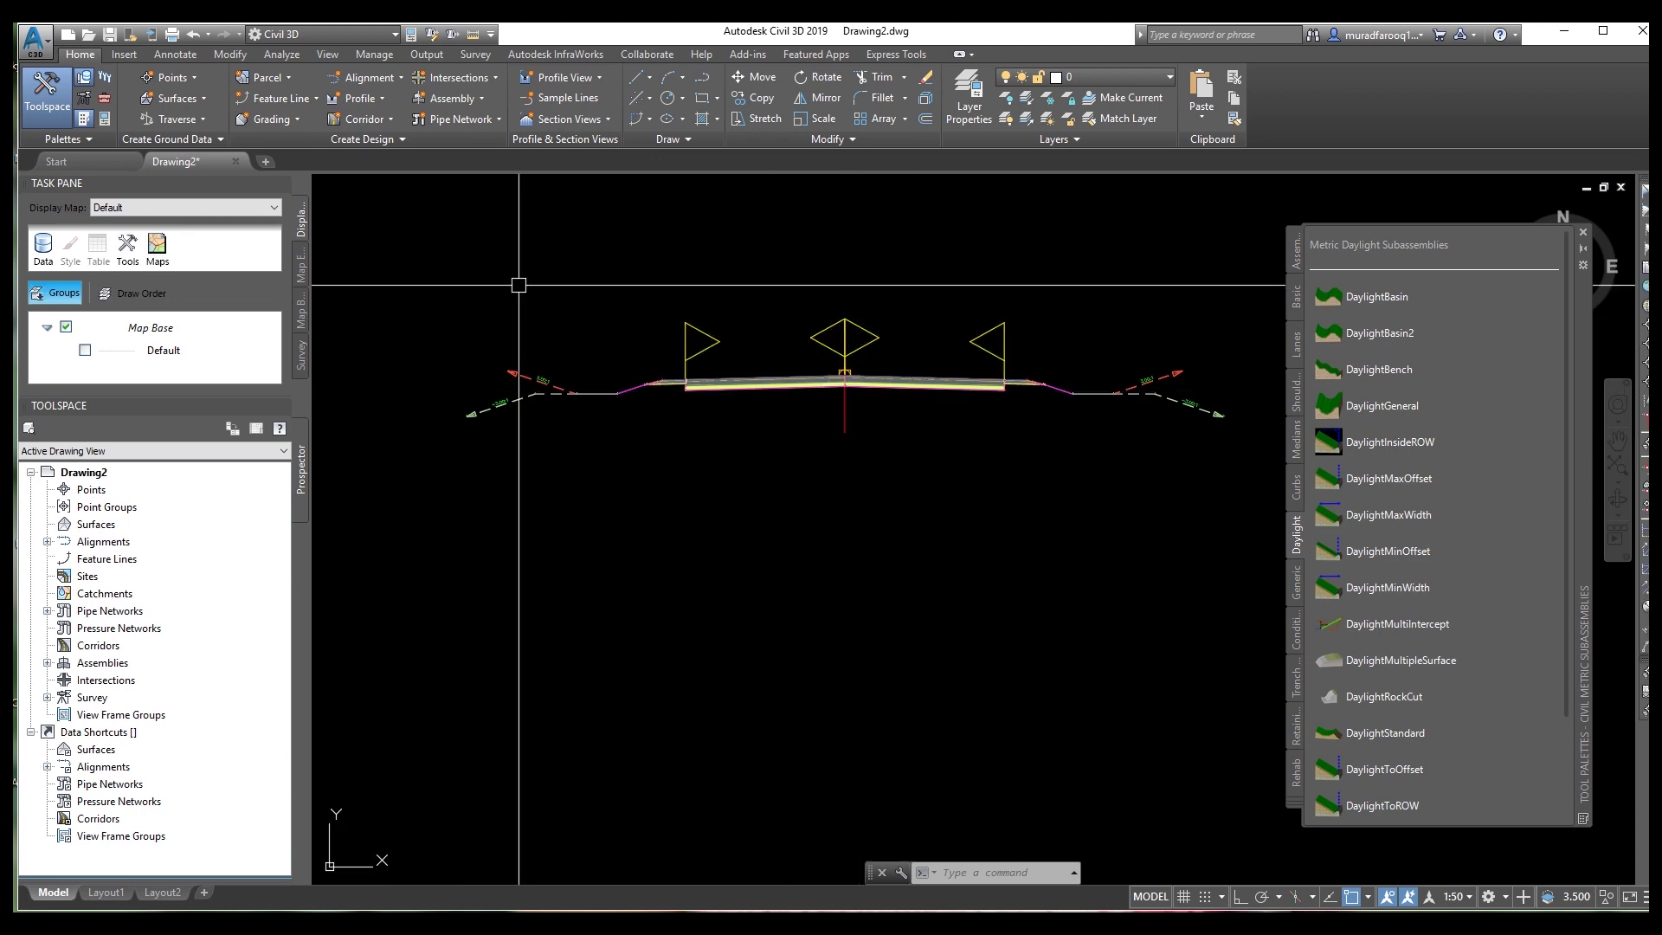
Create a second assembly named Assembly - ABCD and place its baseline in the empty area below the finished assembly.
left_click(480, 99)
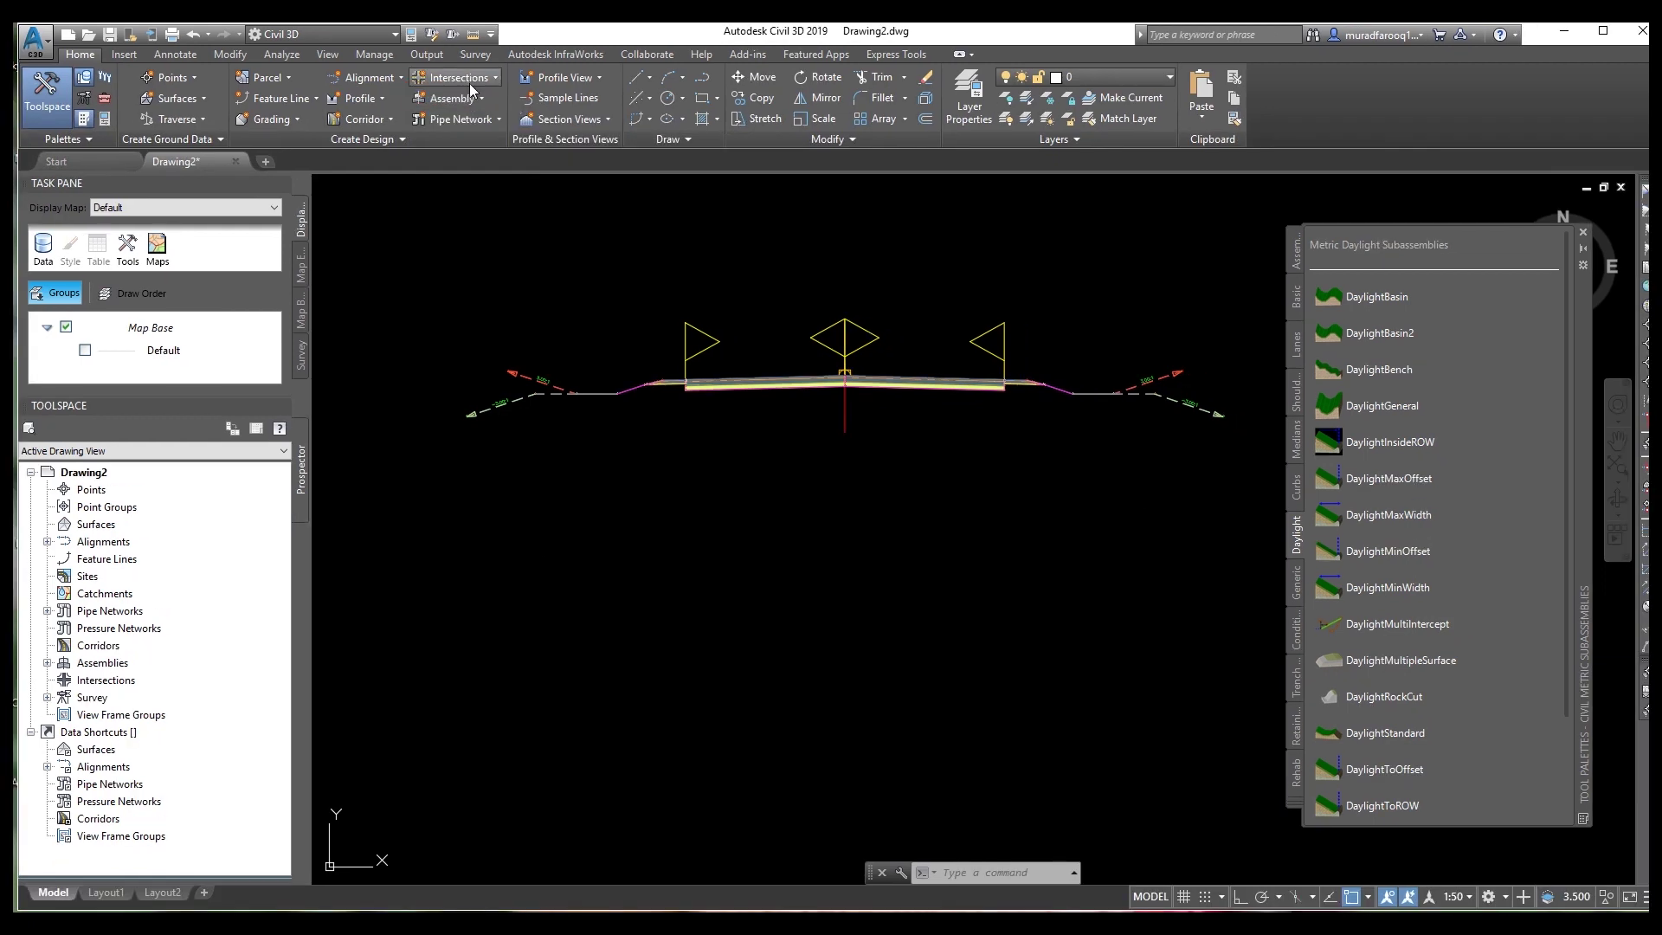
left_click(481, 99)
left_click(495, 126)
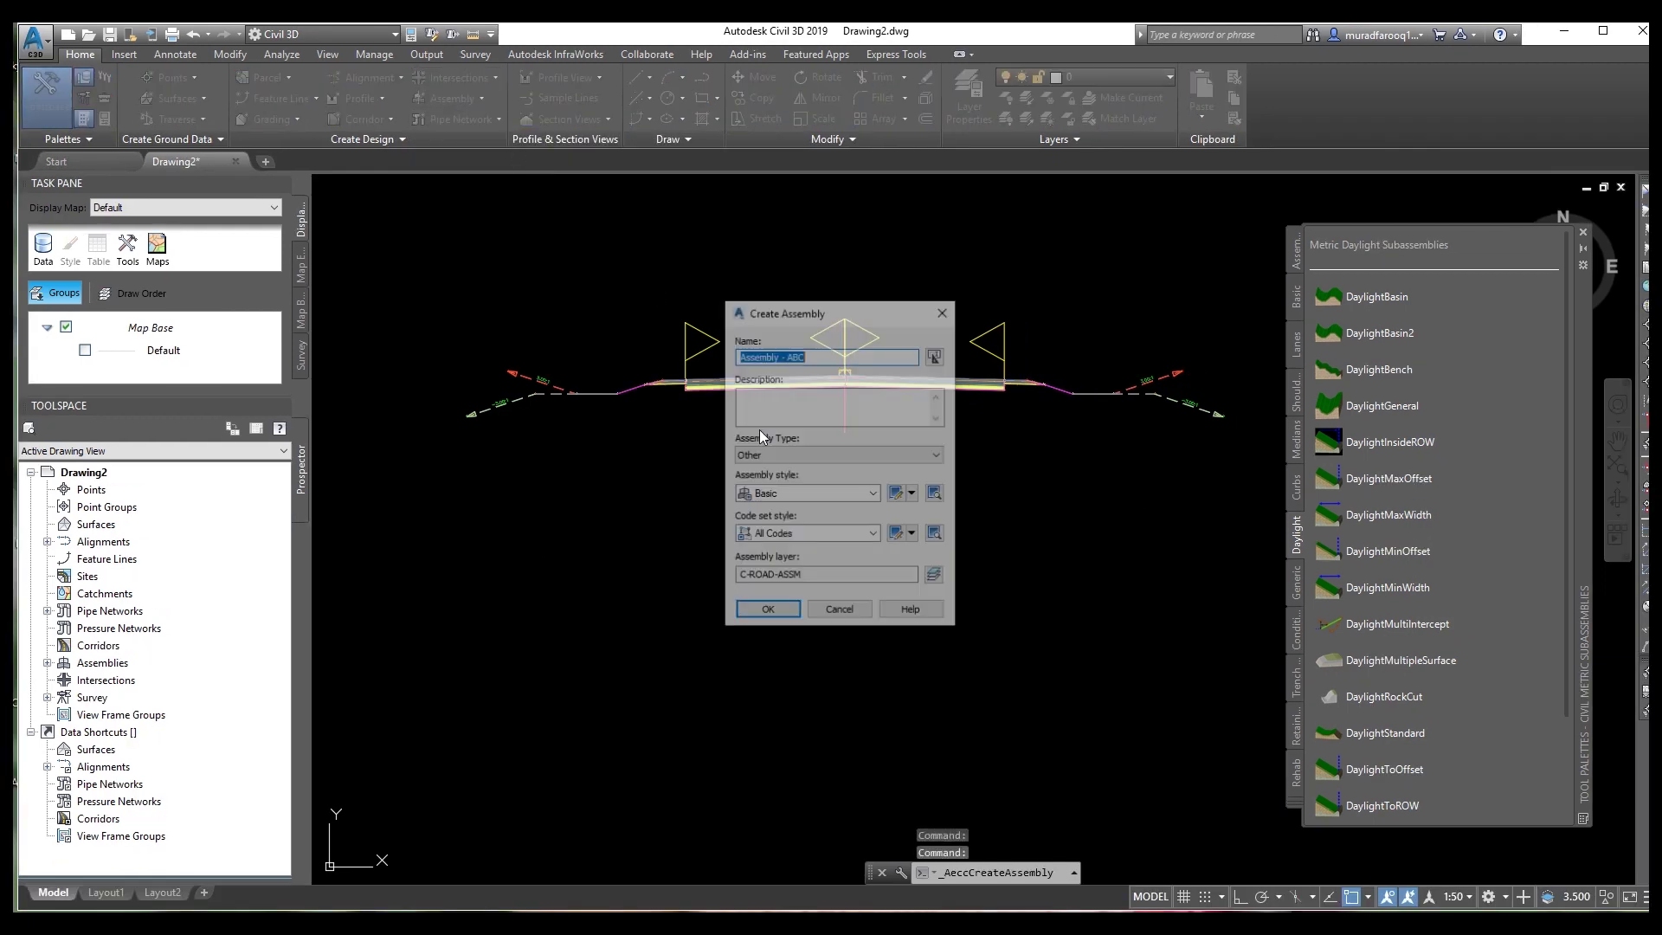
left_click(836, 359)
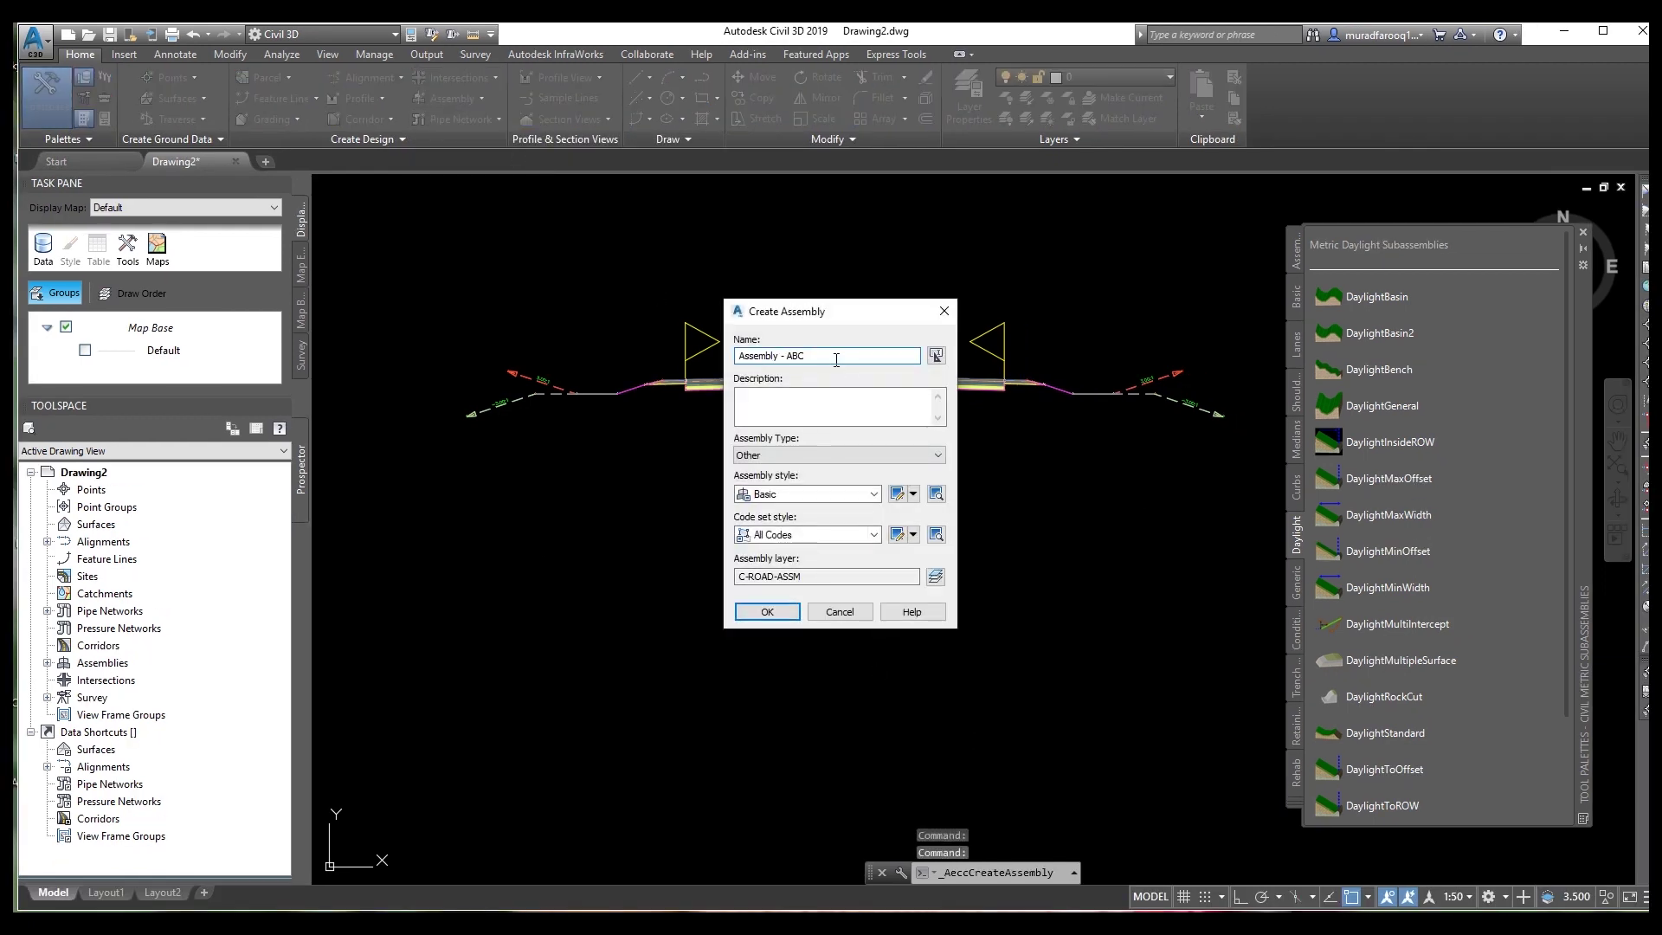
type("D")
left_click(778, 617)
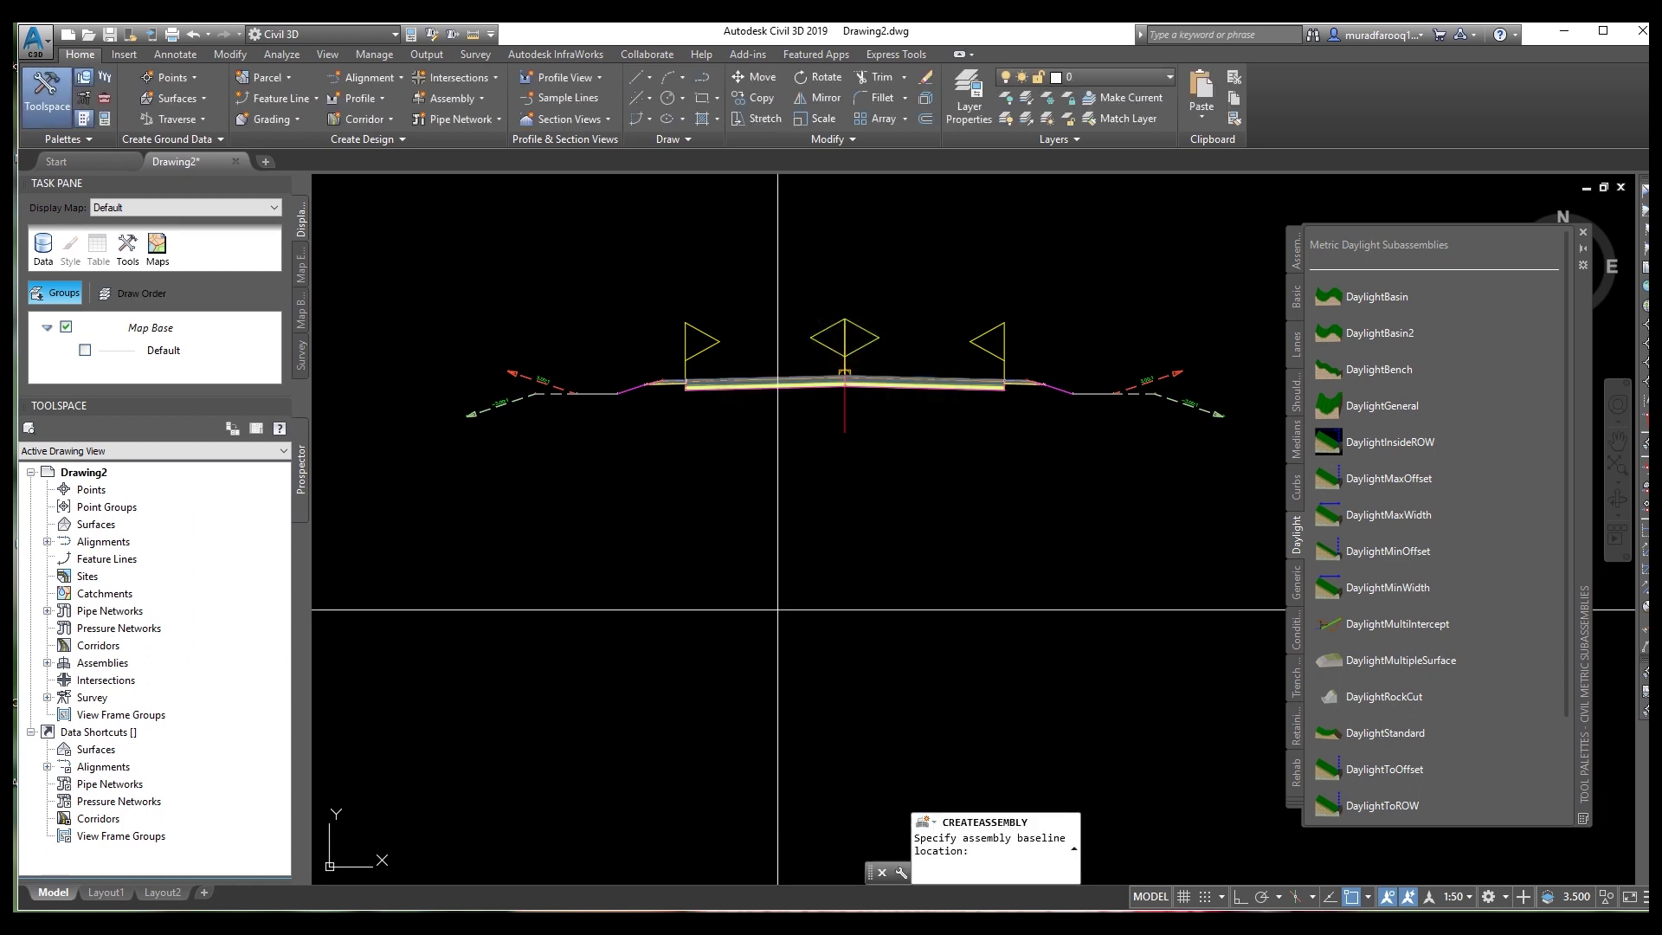
middle_click_drag(849, 672, 816, 532)
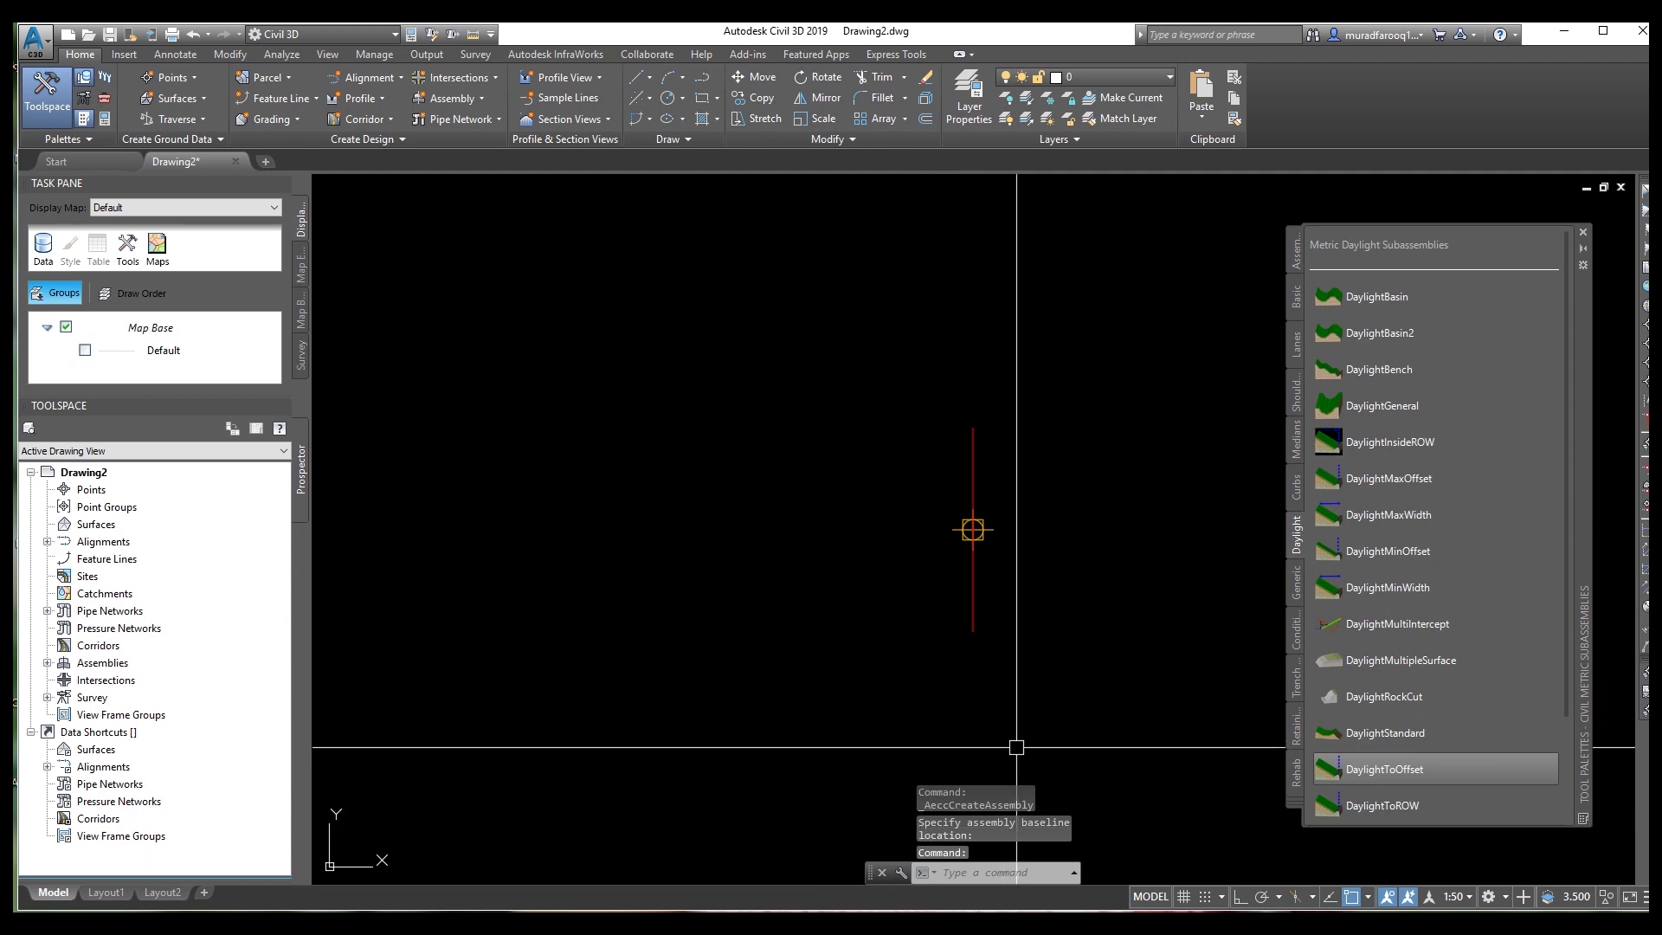
key("Escape")
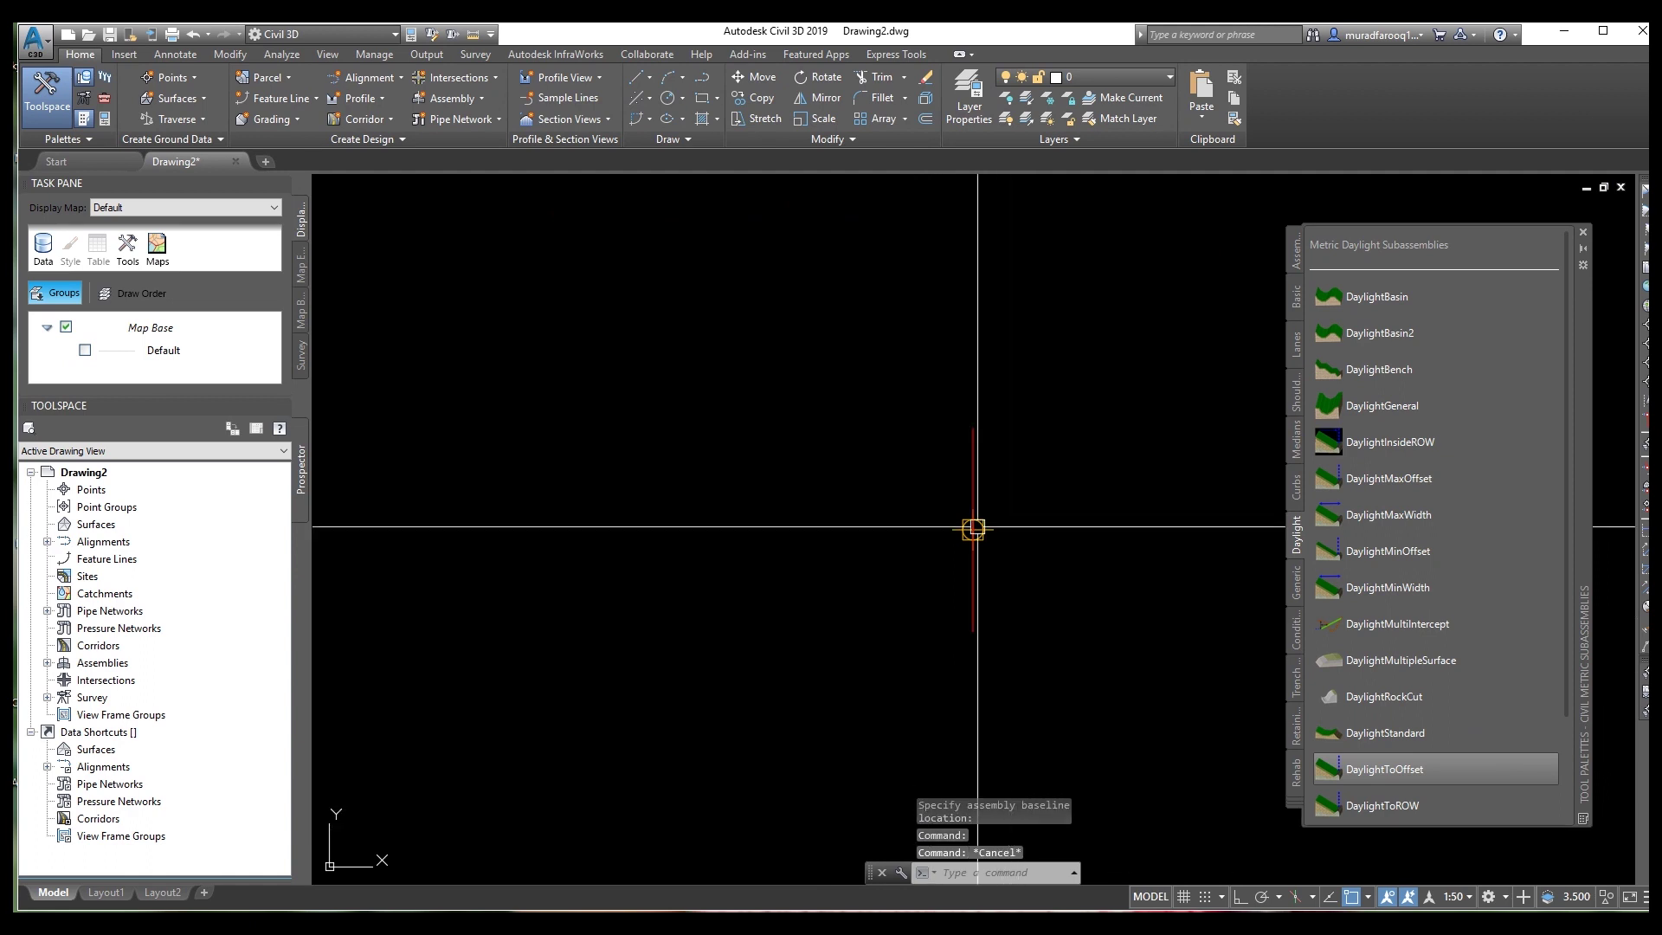
left_click(480, 100)
left_click(482, 125)
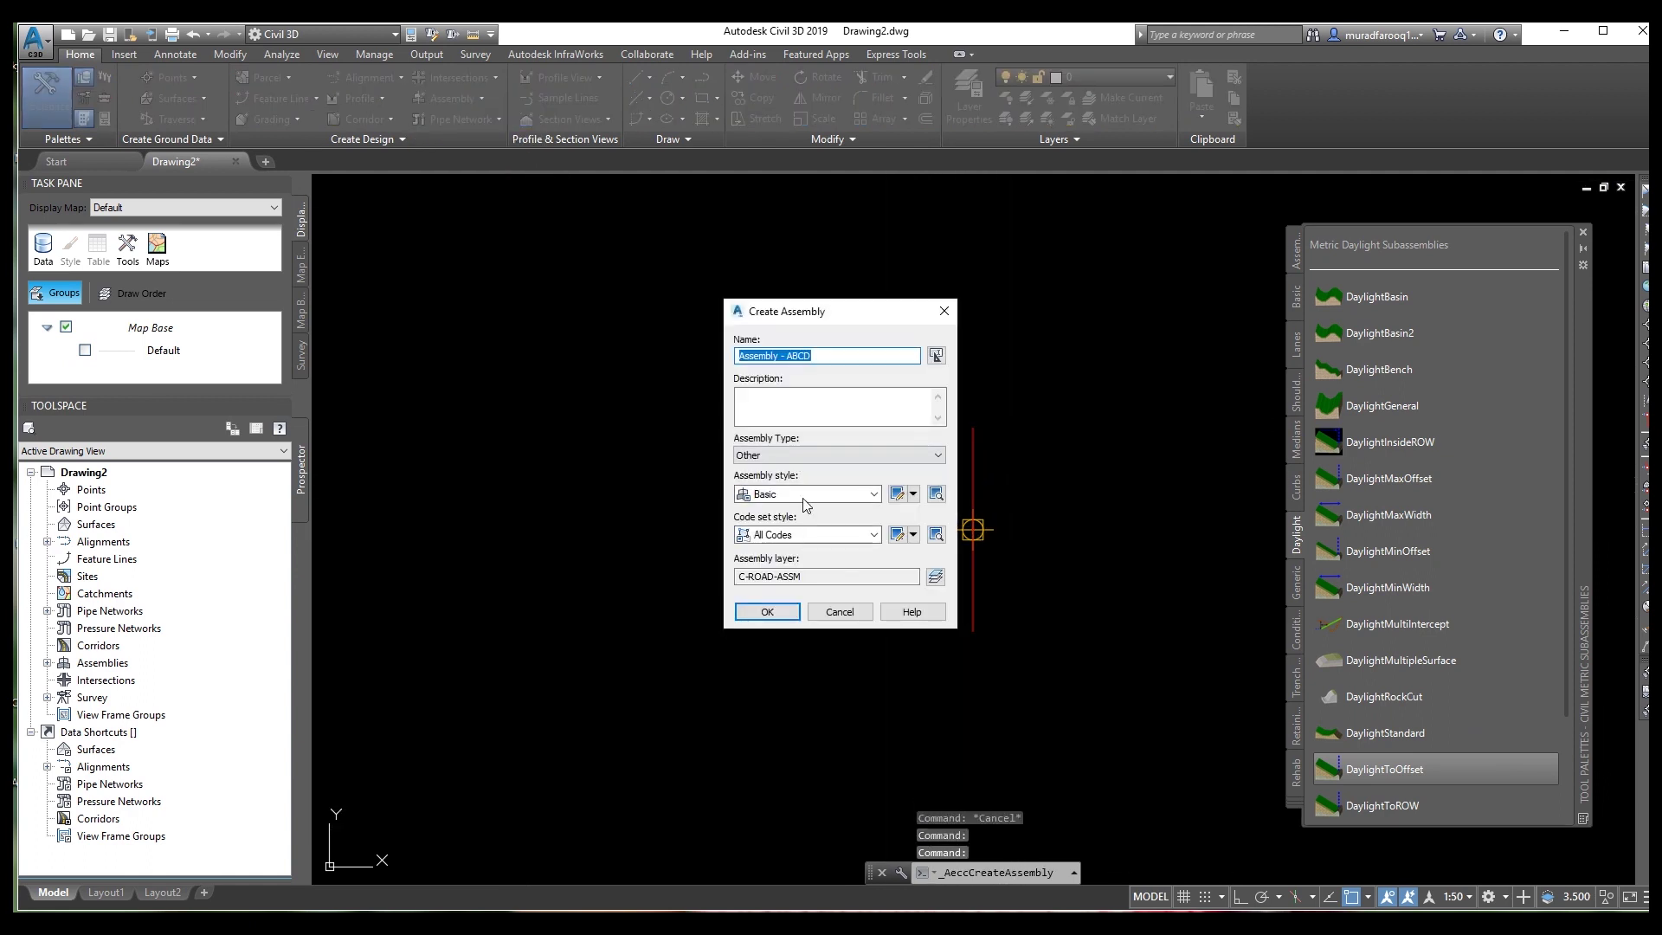
left_click(779, 611)
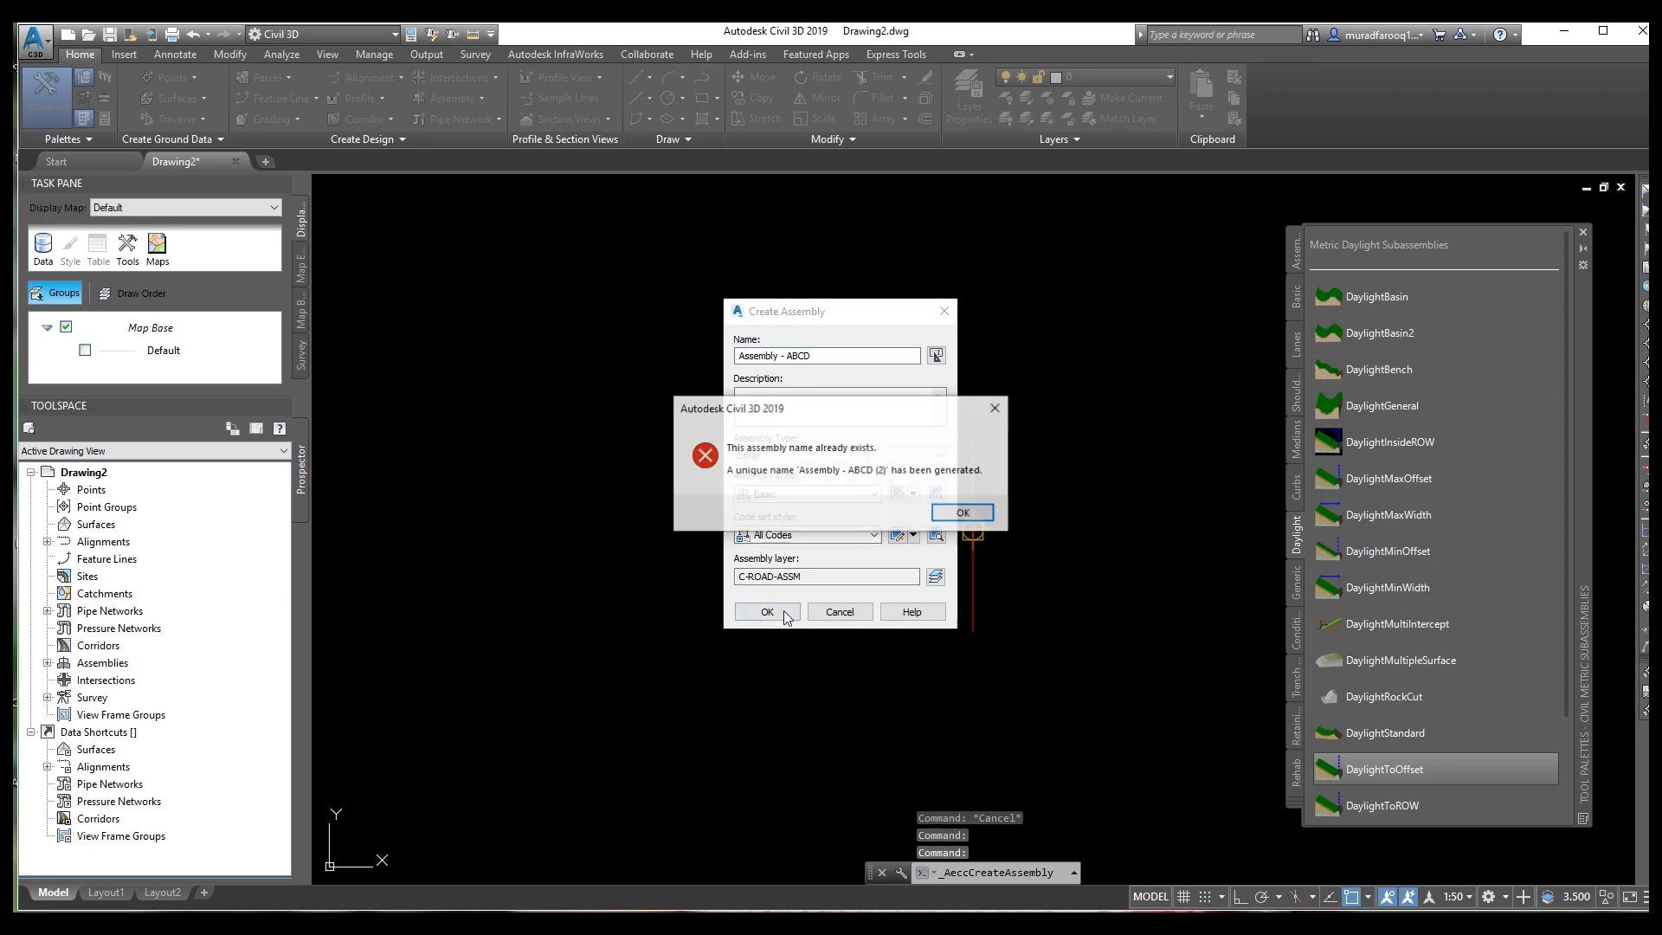
left_click(965, 515)
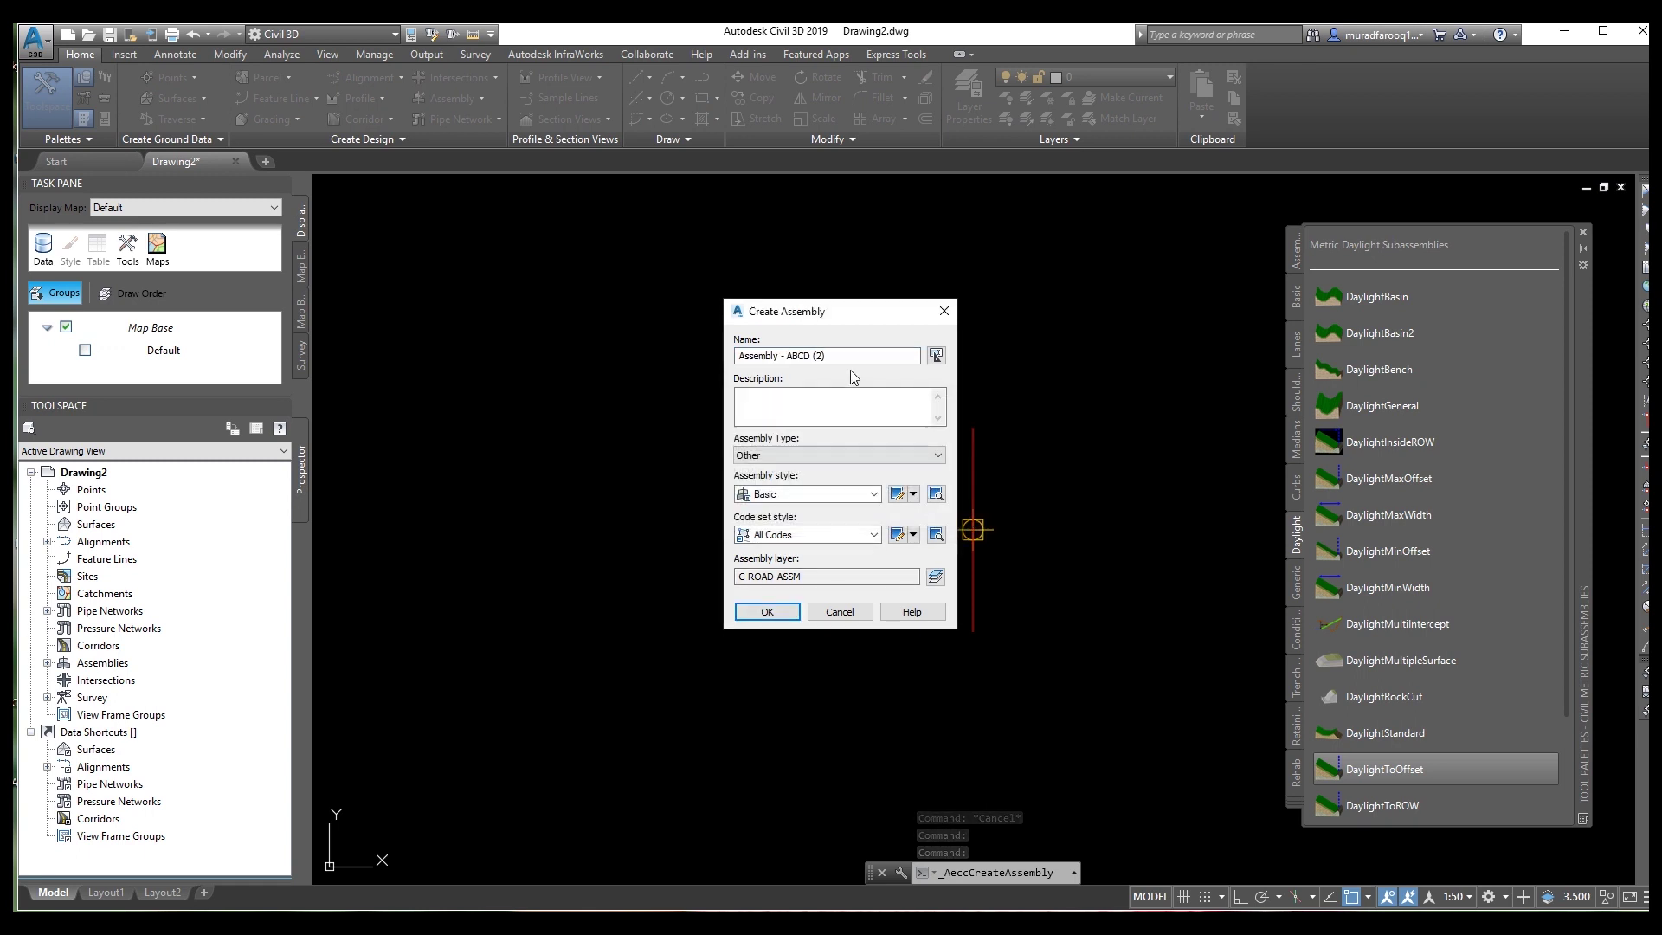
left_click(766, 611)
scroll(816, 486, "down", 3)
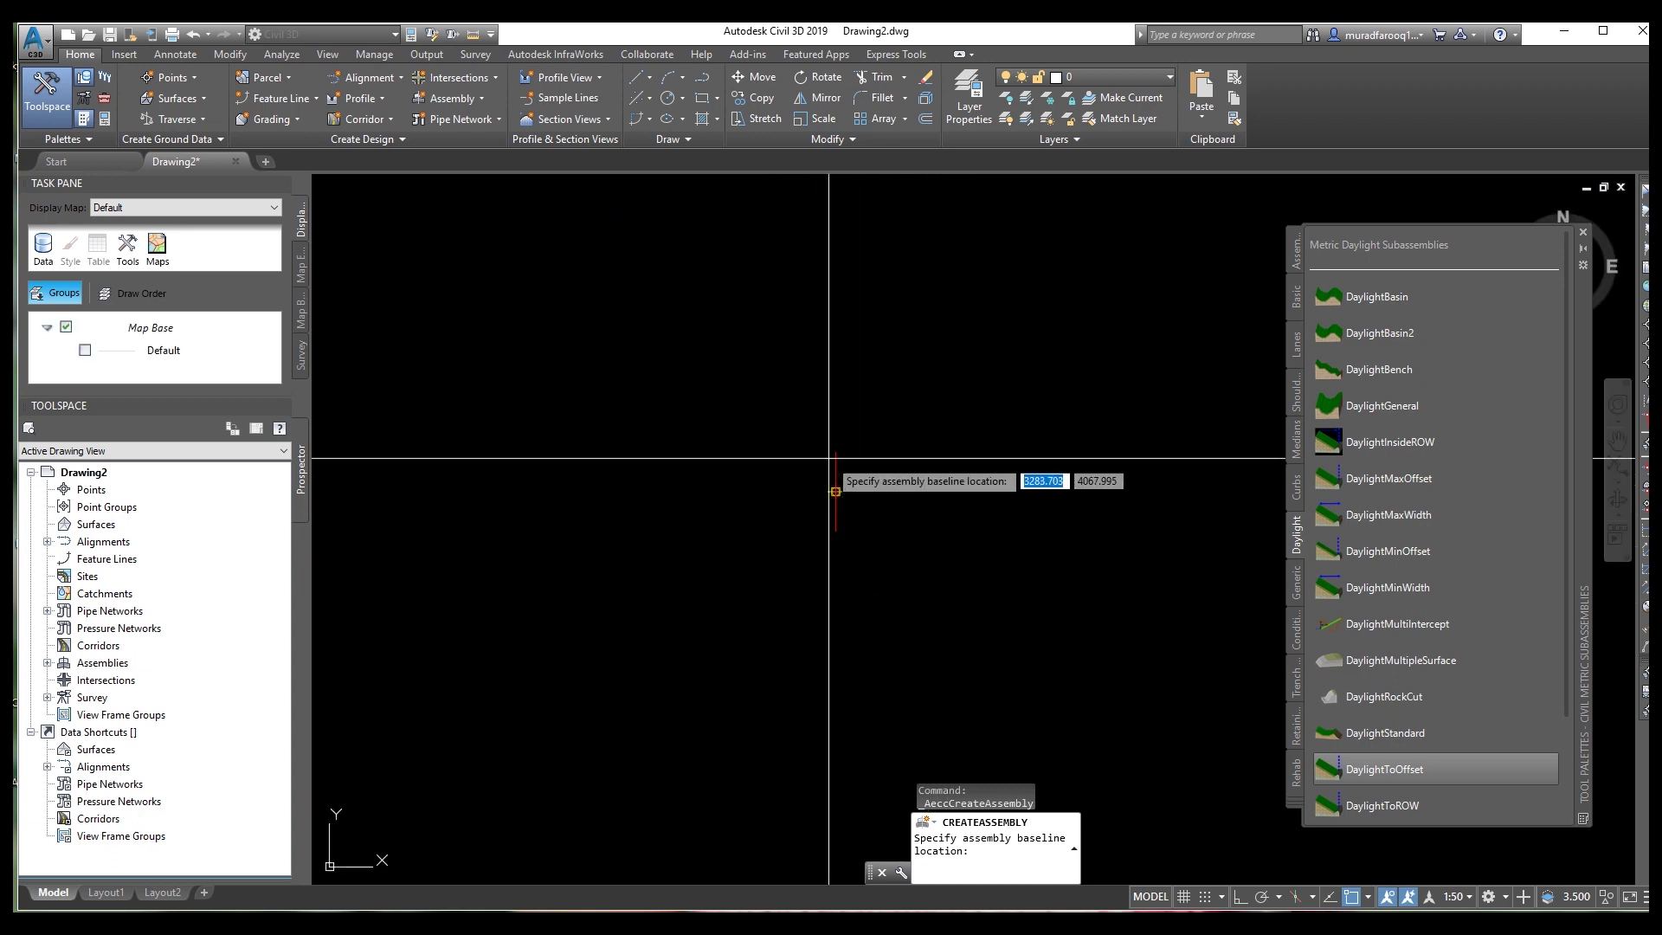
key("Escape")
scroll(844, 502, "up", 3)
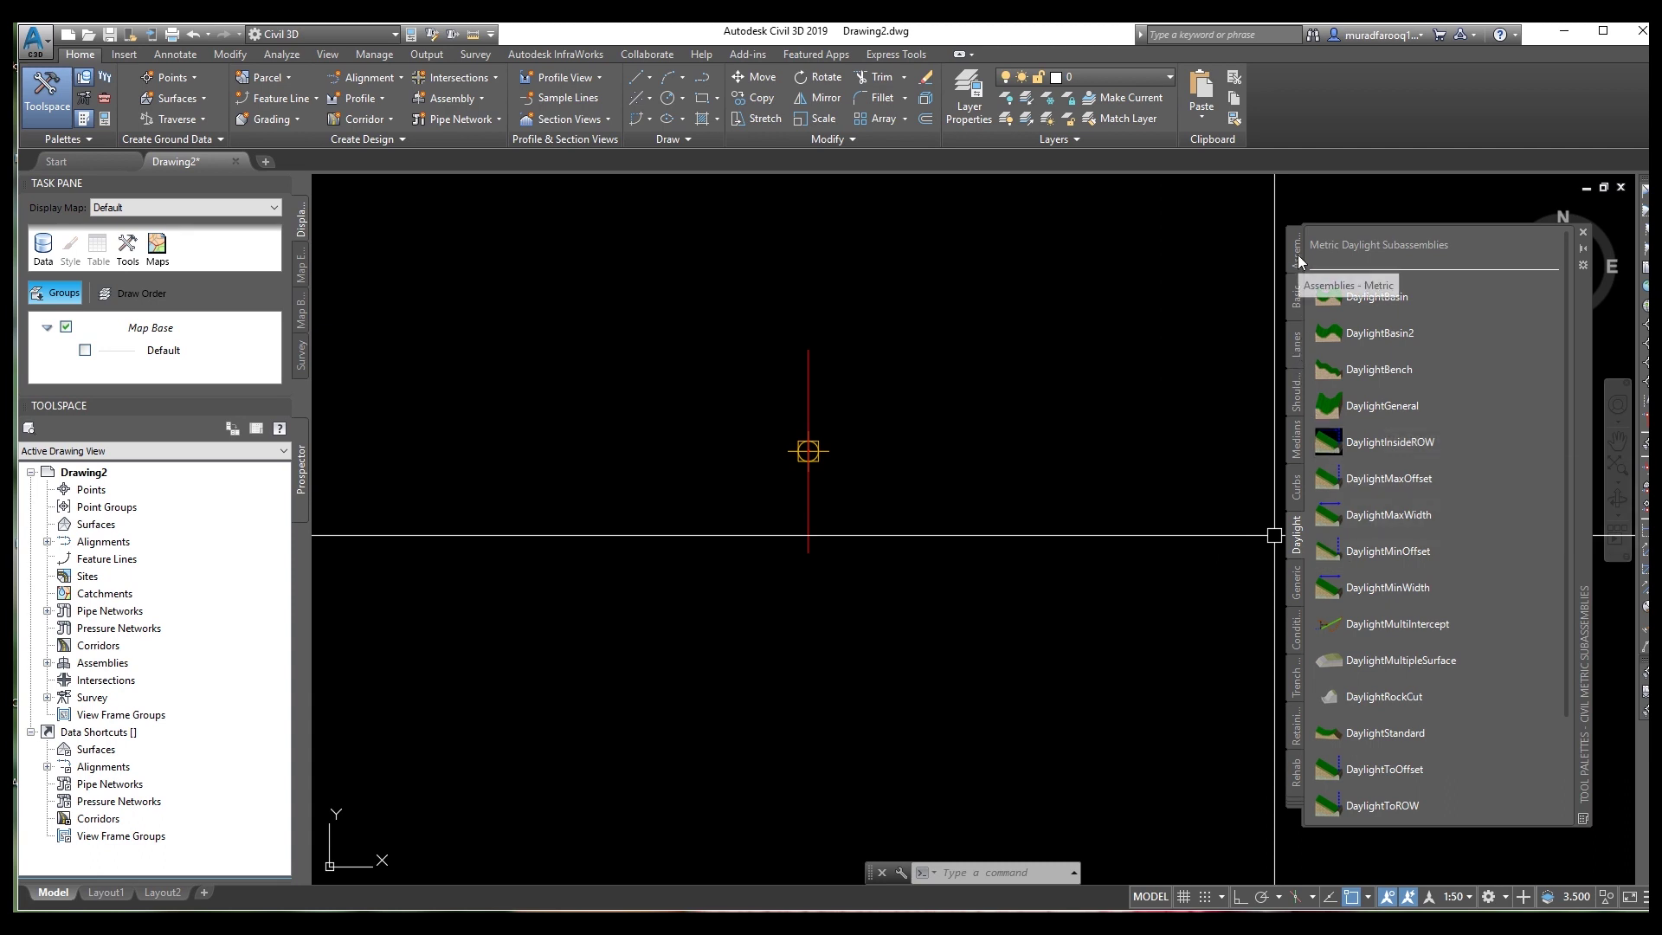
Attach a metric CrownedLane subassembly to the baseline marker of Assembly - ABCD and end the placement command.
left_click(1300, 282)
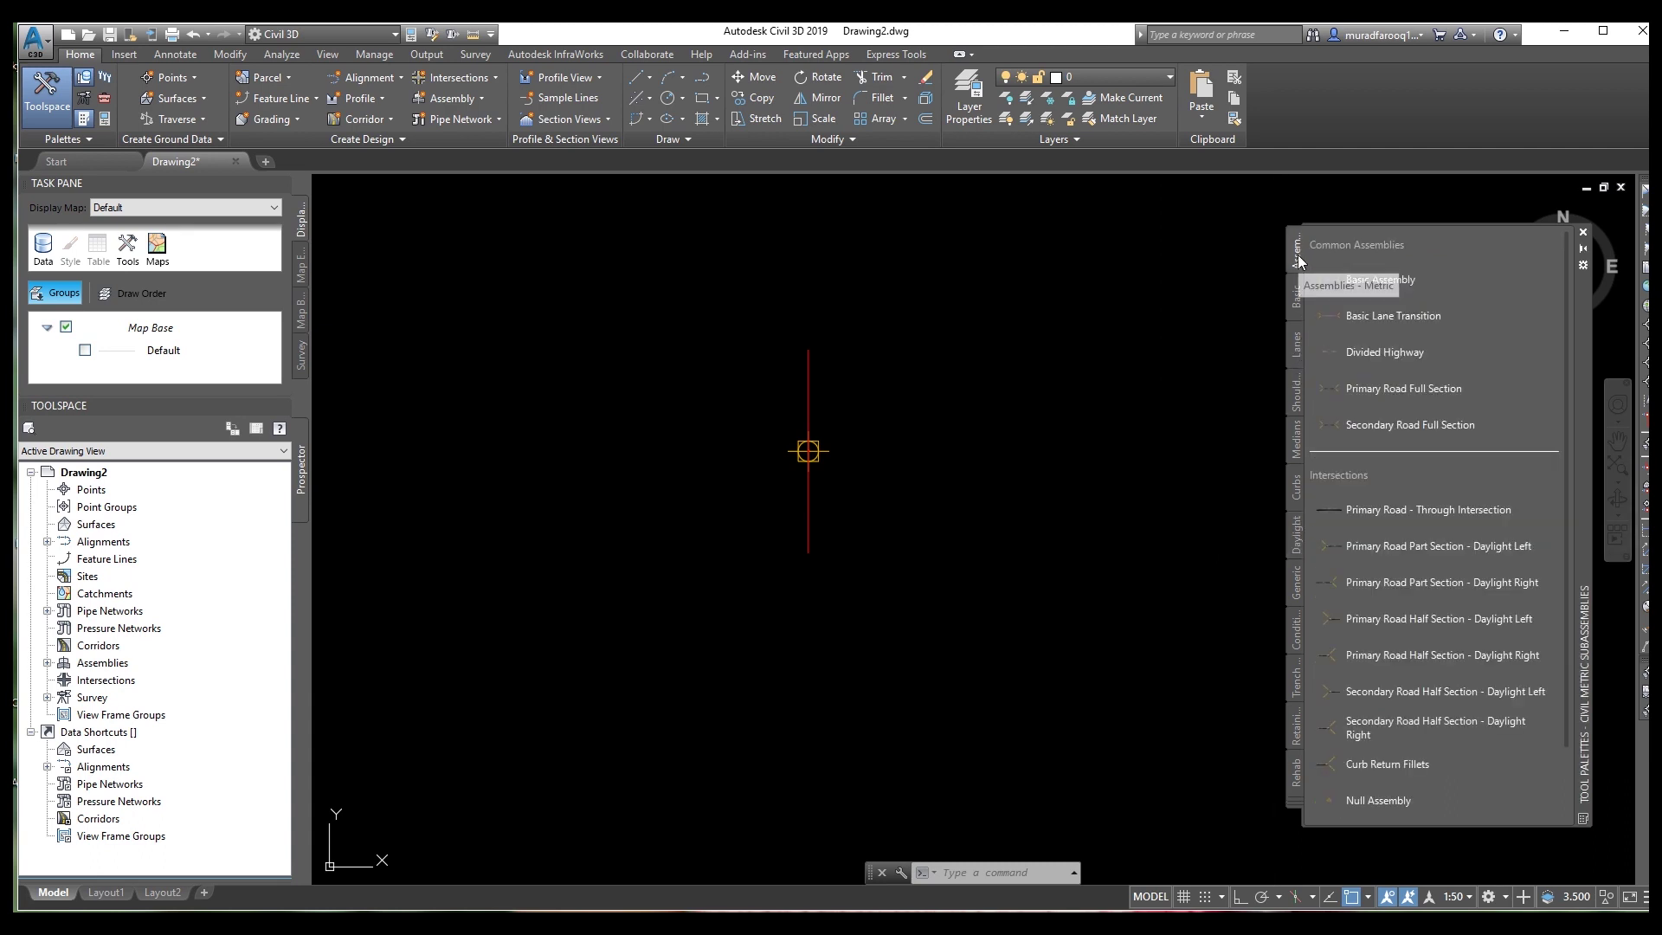
left_click(1297, 299)
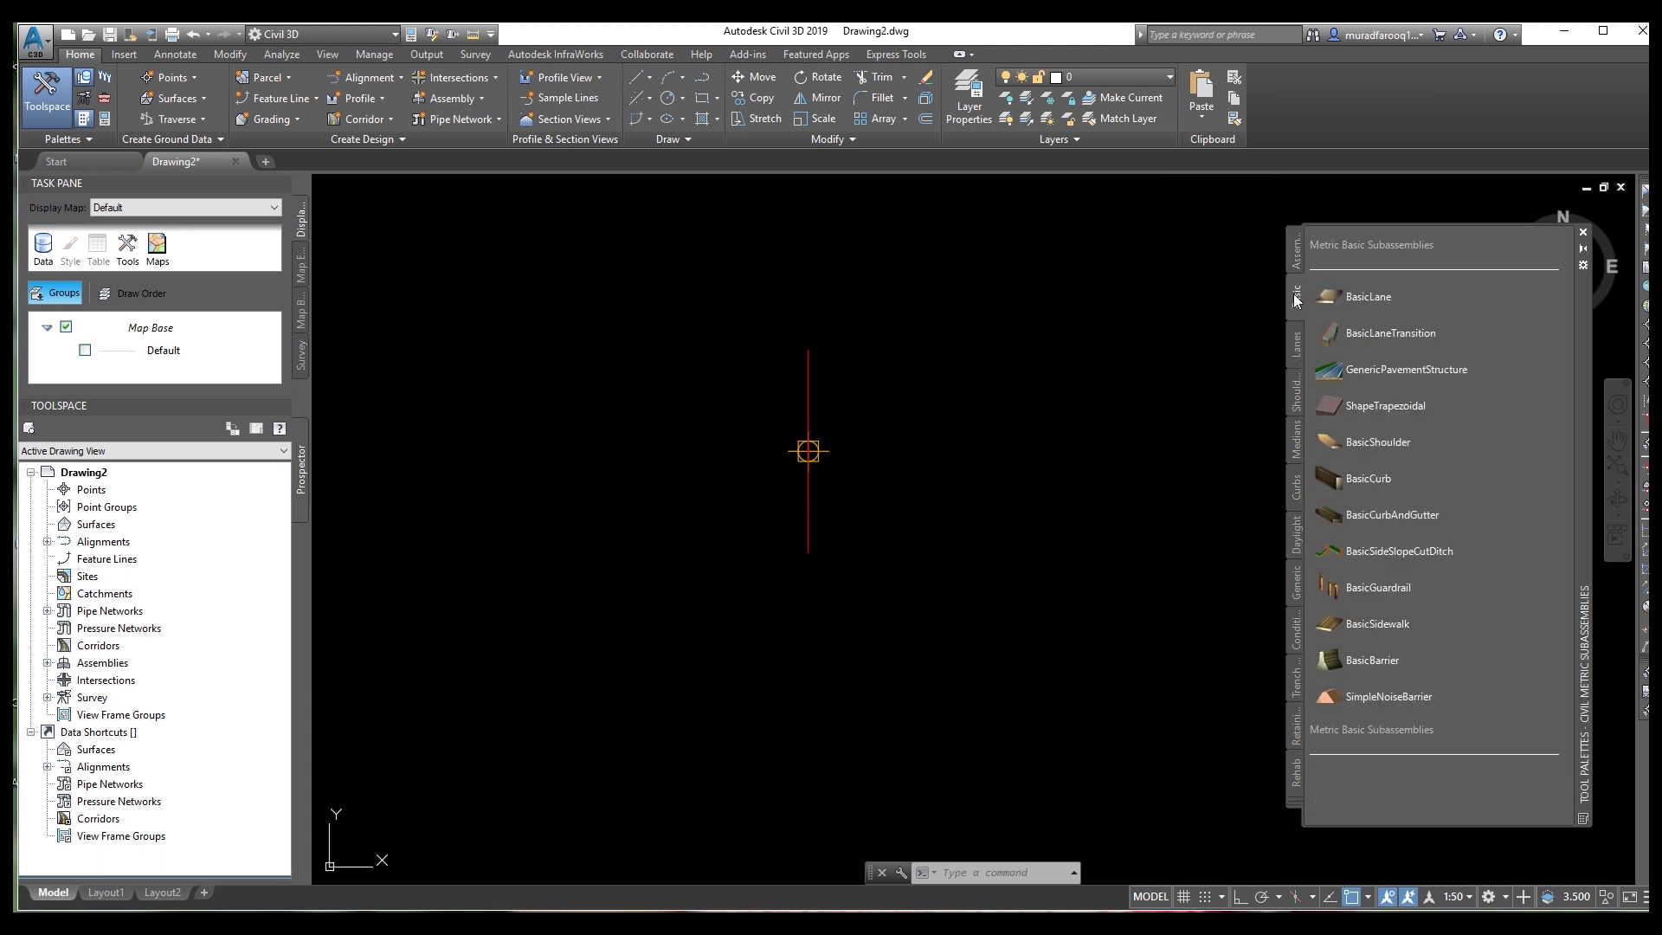
left_click(1298, 344)
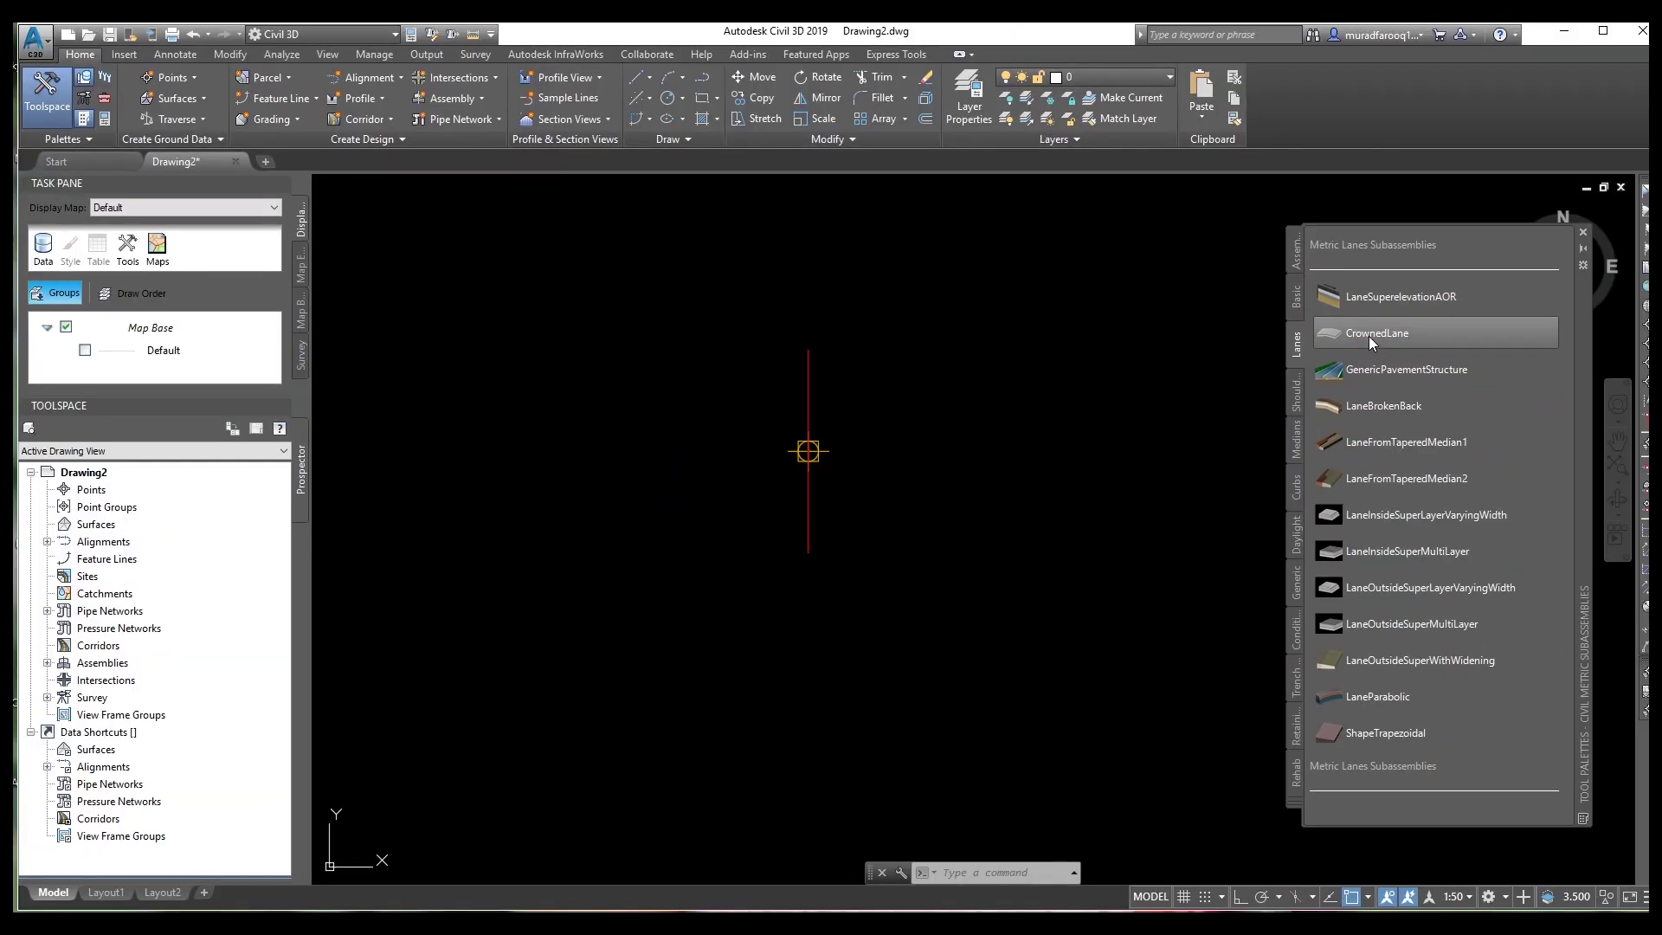
left_click(1392, 327)
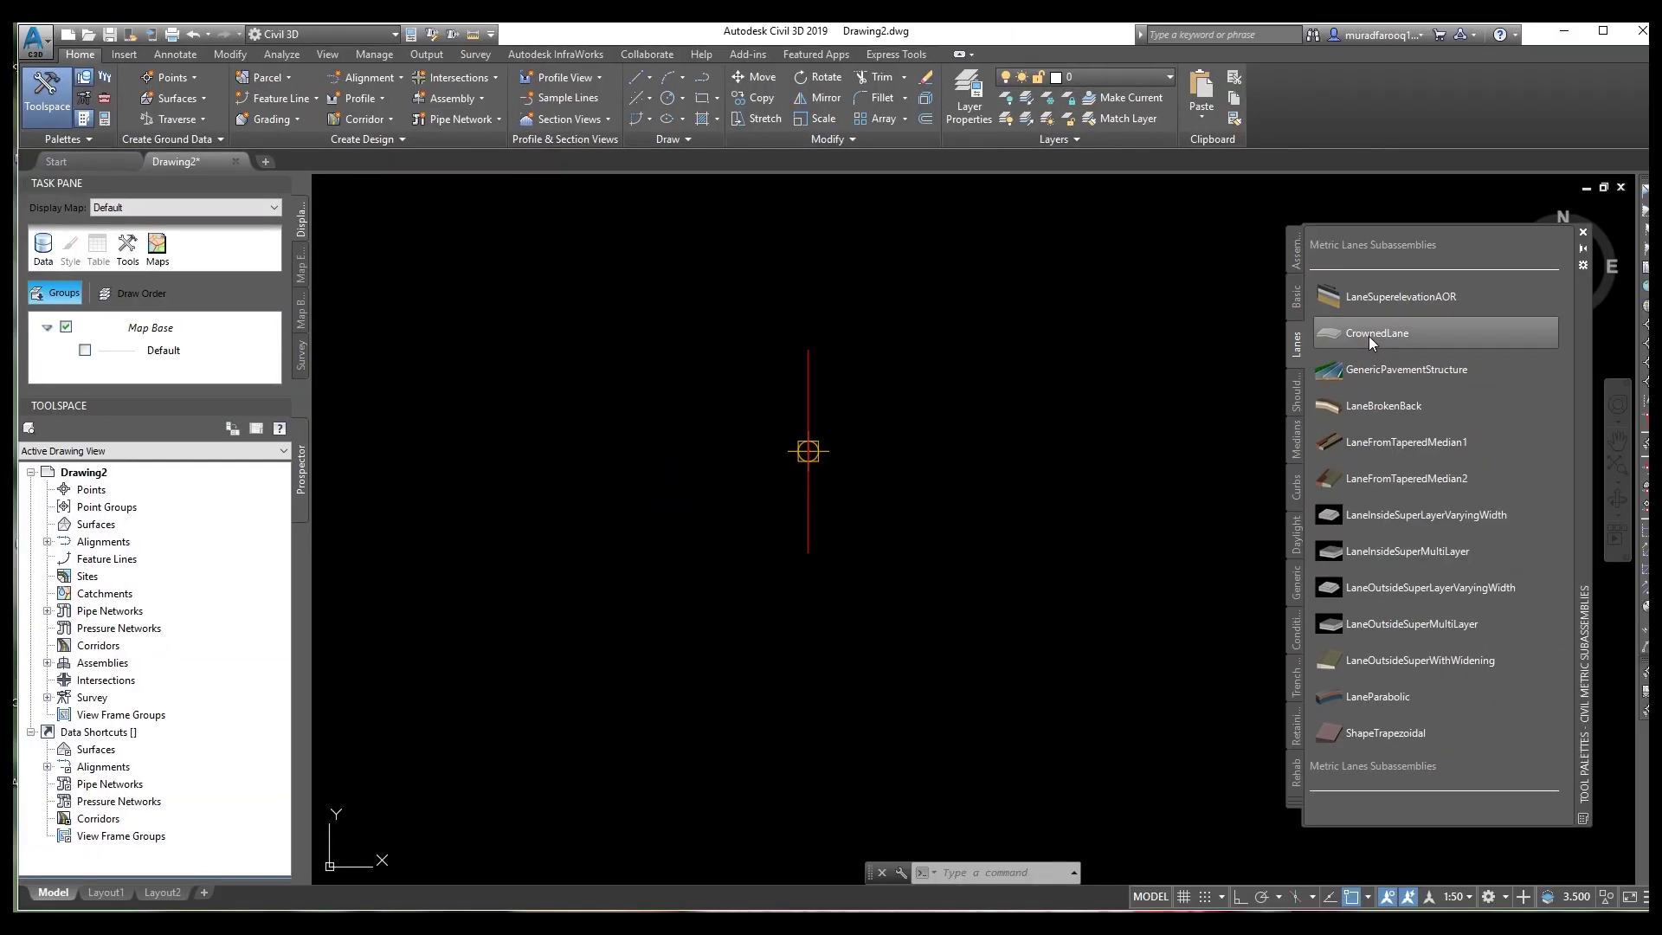
left_click(808, 450)
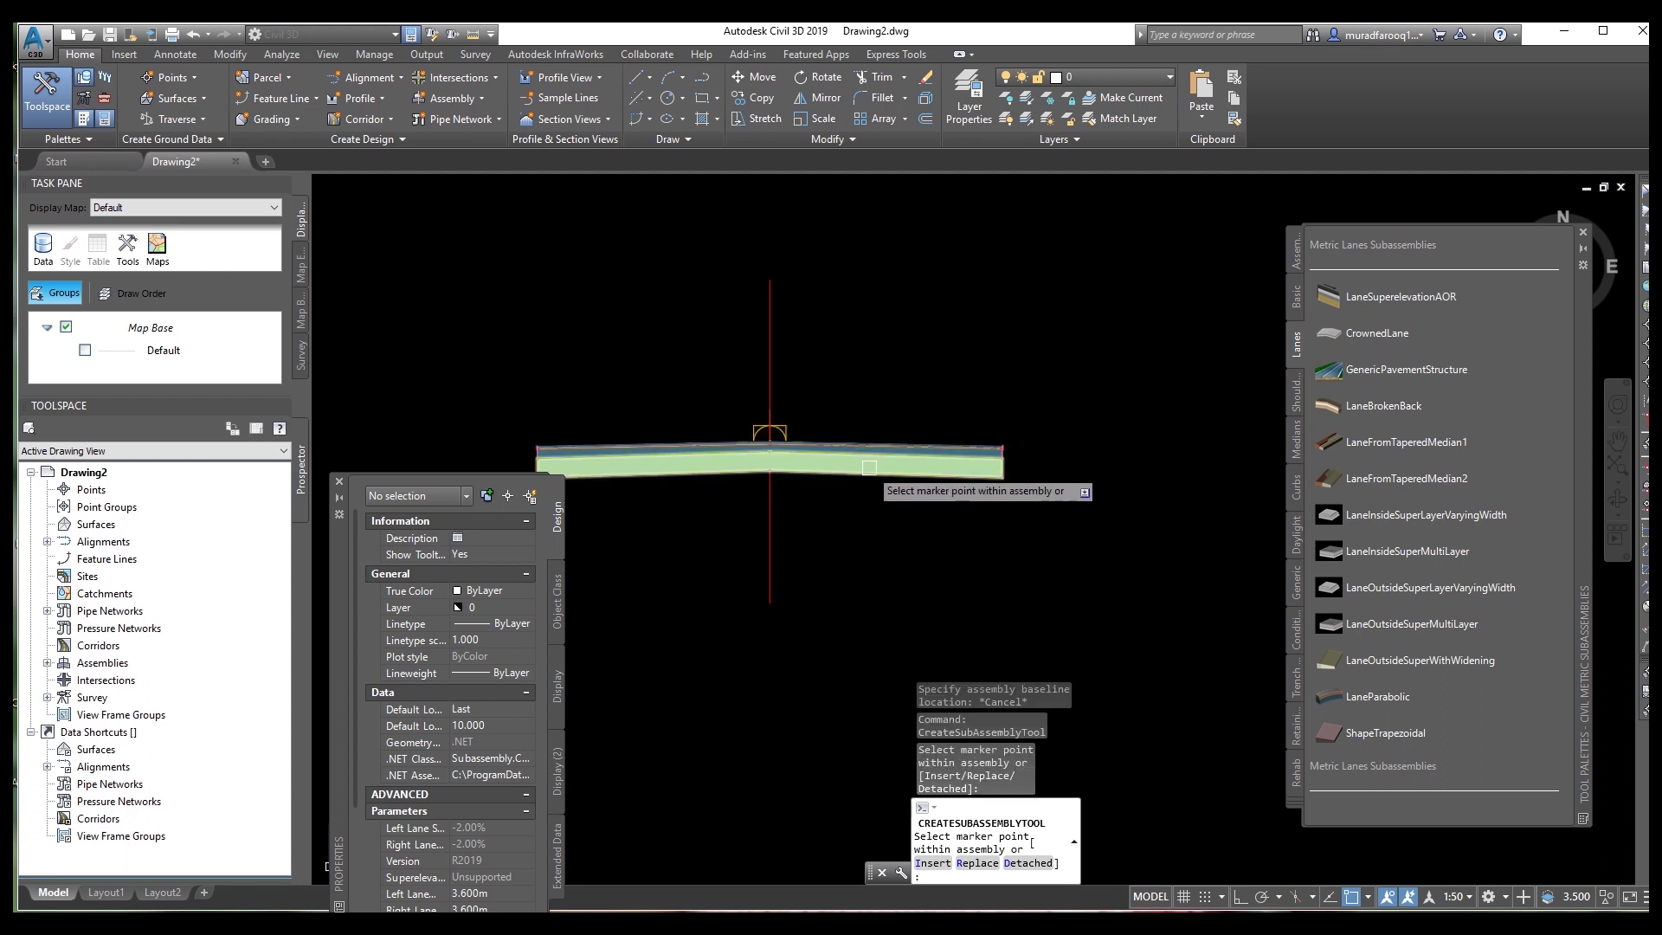
key("Escape")
scroll(797, 478, "up", 4)
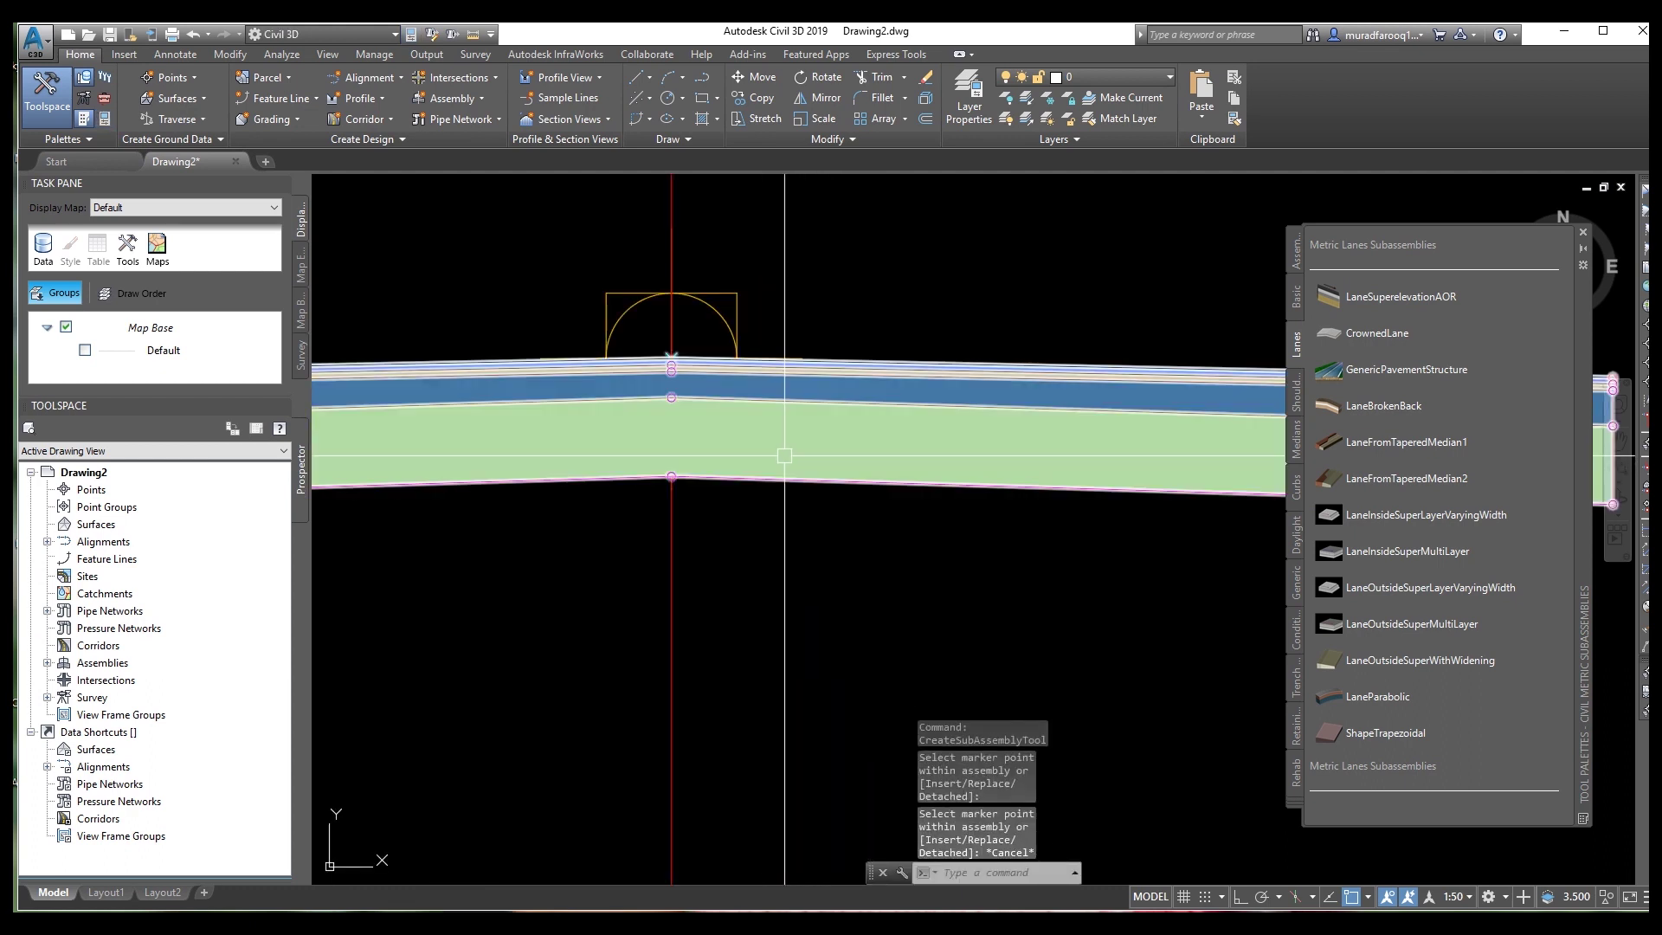
scroll(797, 478, "down", 4)
middle_click_drag(892, 484, 971, 476)
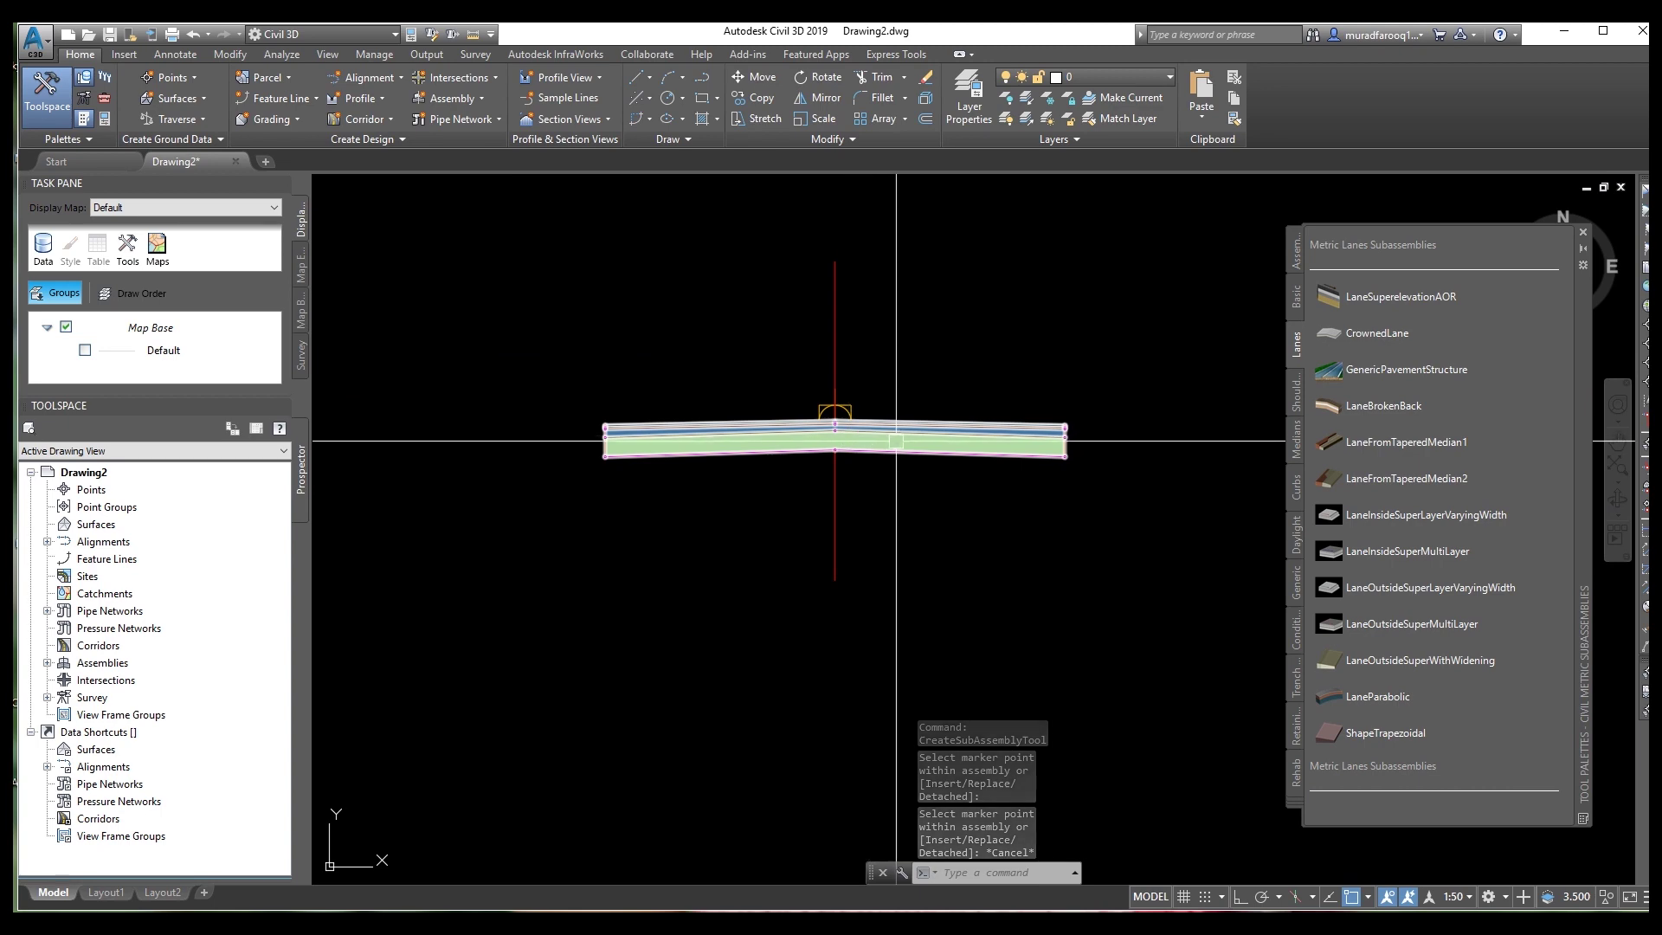
Set both the left and right lane widths of the CrownedLane subassembly to 7 m in its parameters.
left_click(887, 441)
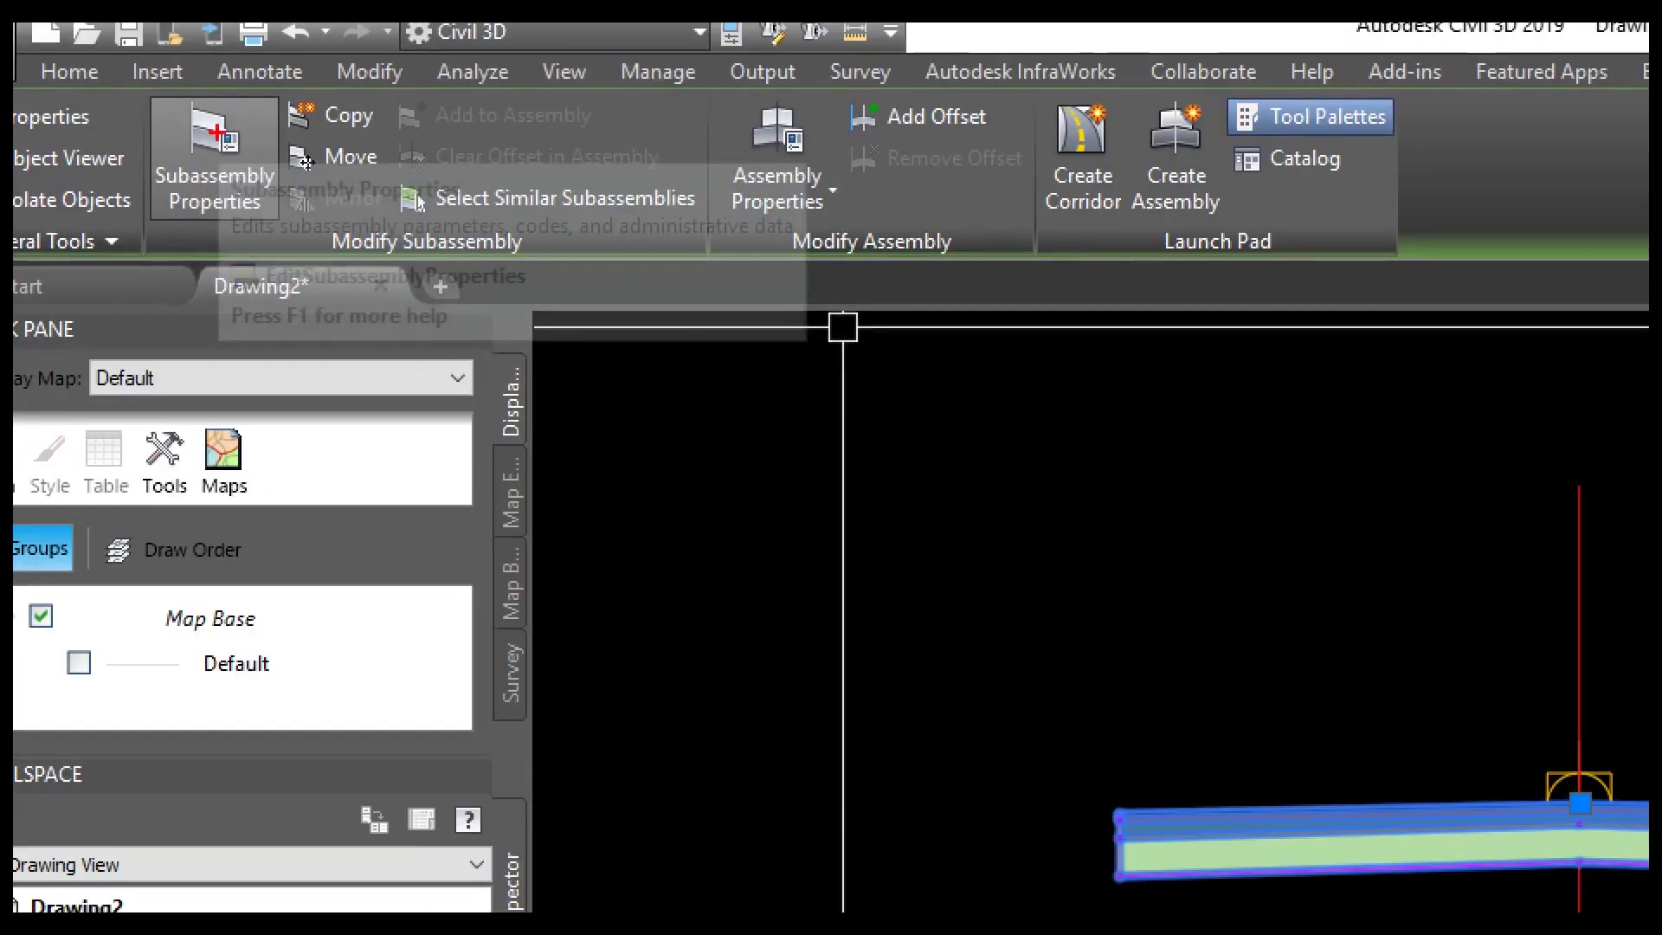
mouse_move(151, 90)
left_mouse_down("ctrl")
mouse_move(184, 200)
mouse_move(303, 220)
left_mouse_up("ctrl")
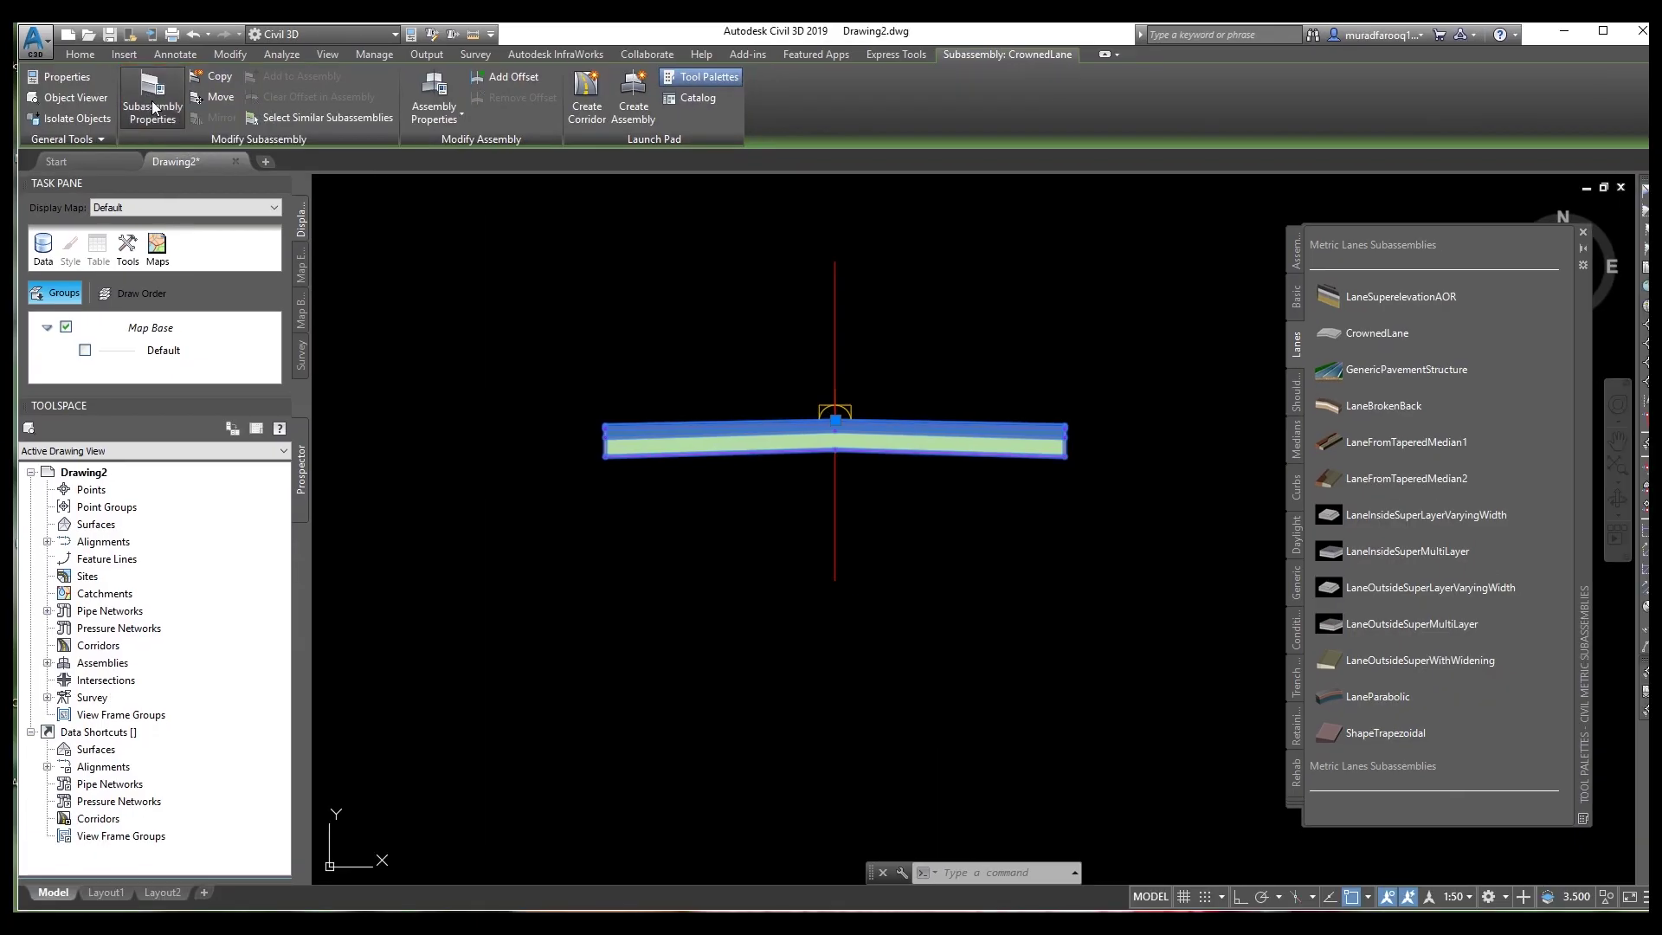
left_click(214, 160)
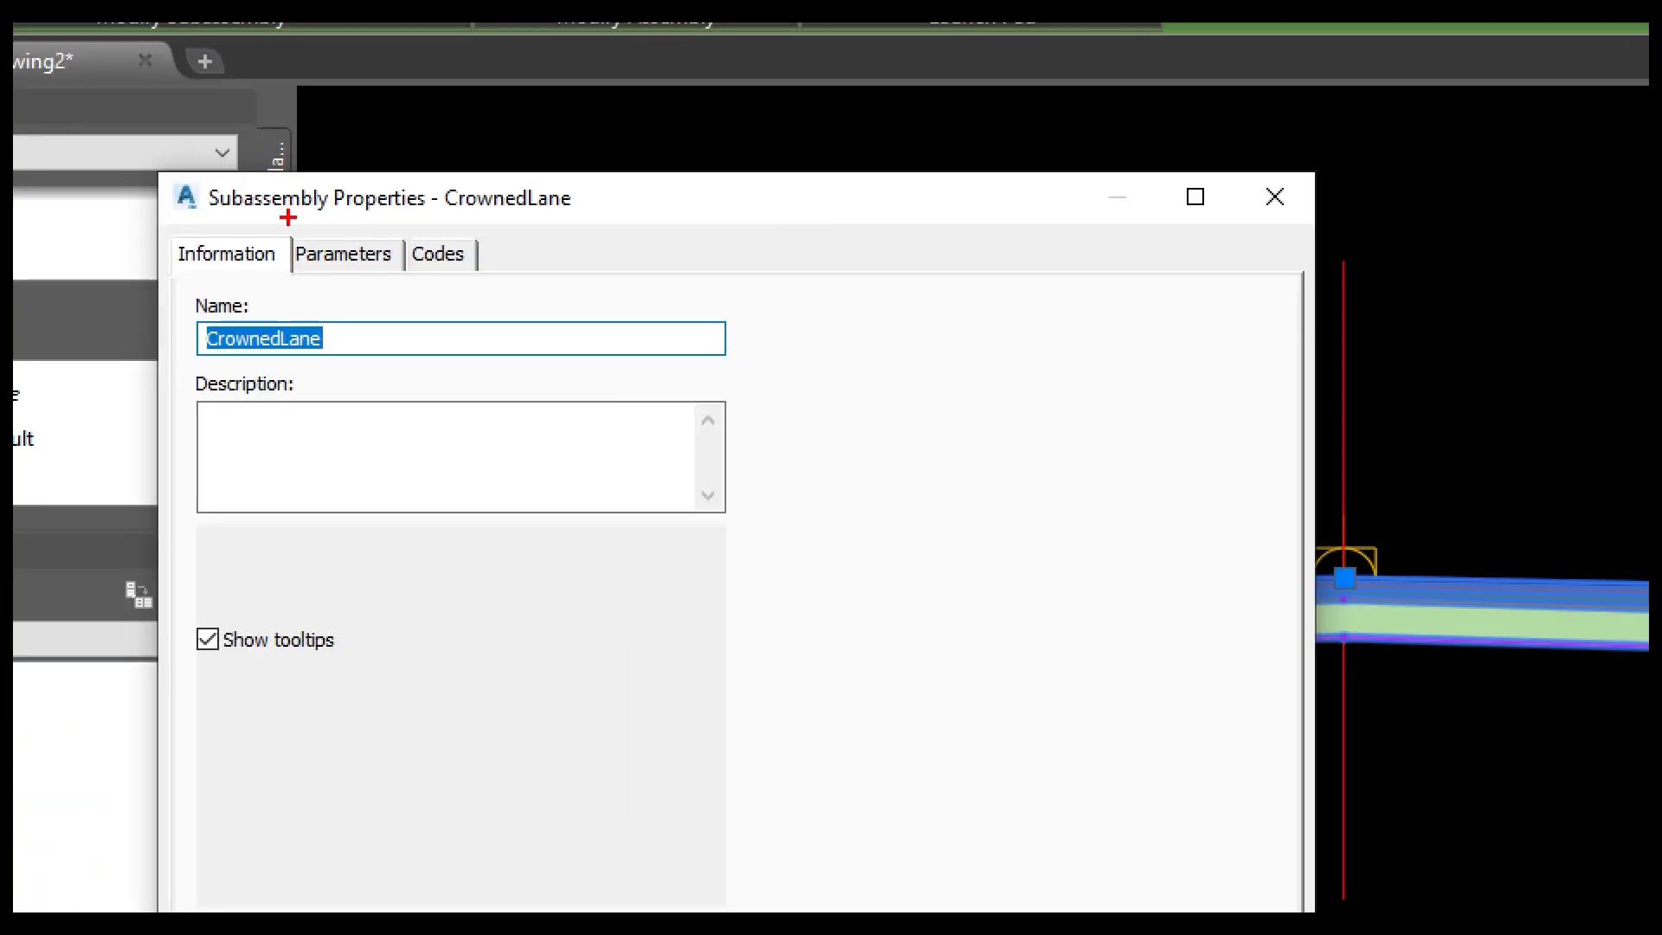
mouse_move(288, 220)
left_mouse_down("ctrl")
mouse_move(317, 279)
mouse_move(411, 288)
left_mouse_up("ctrl")
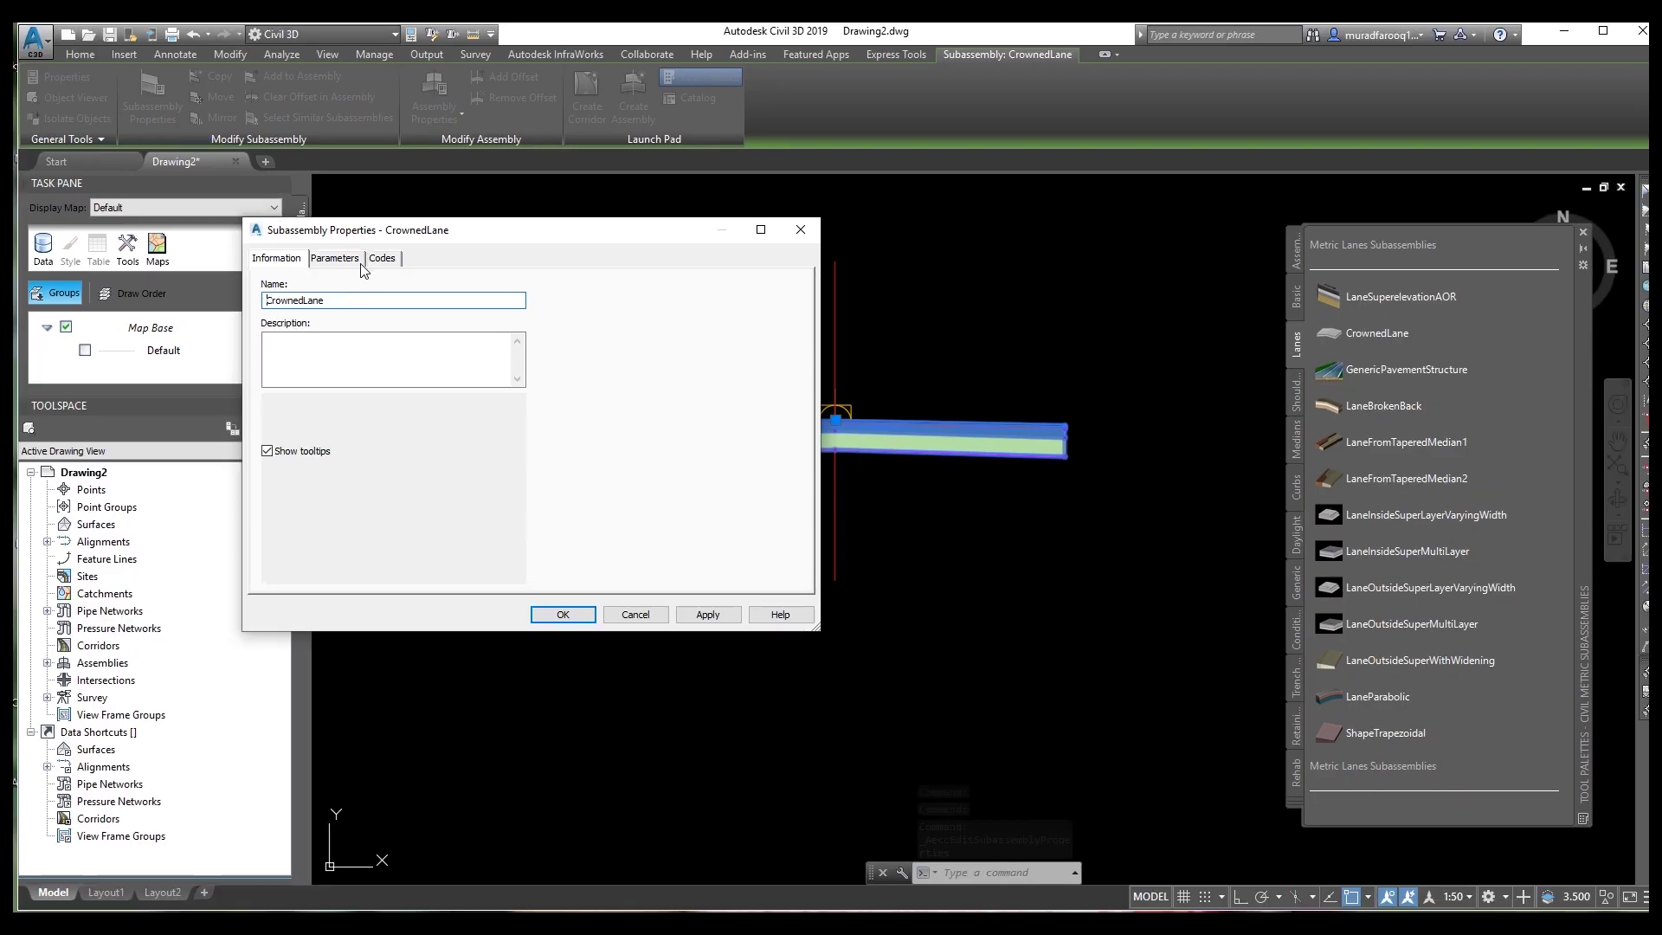
left_click(342, 254)
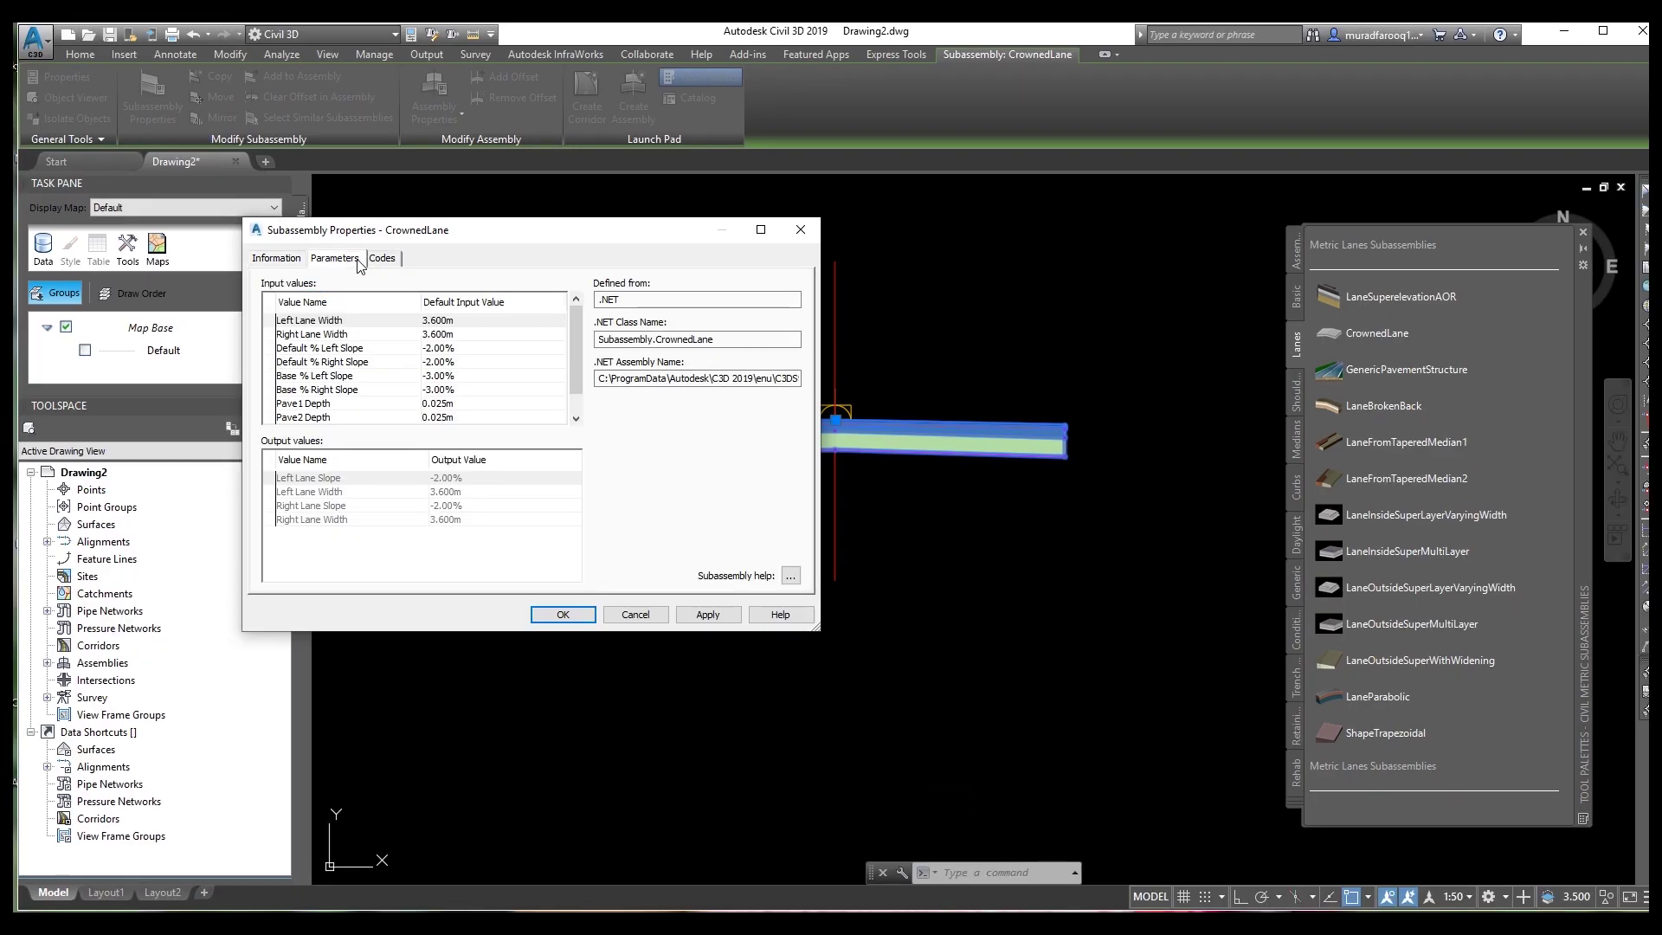
left_click(467, 320)
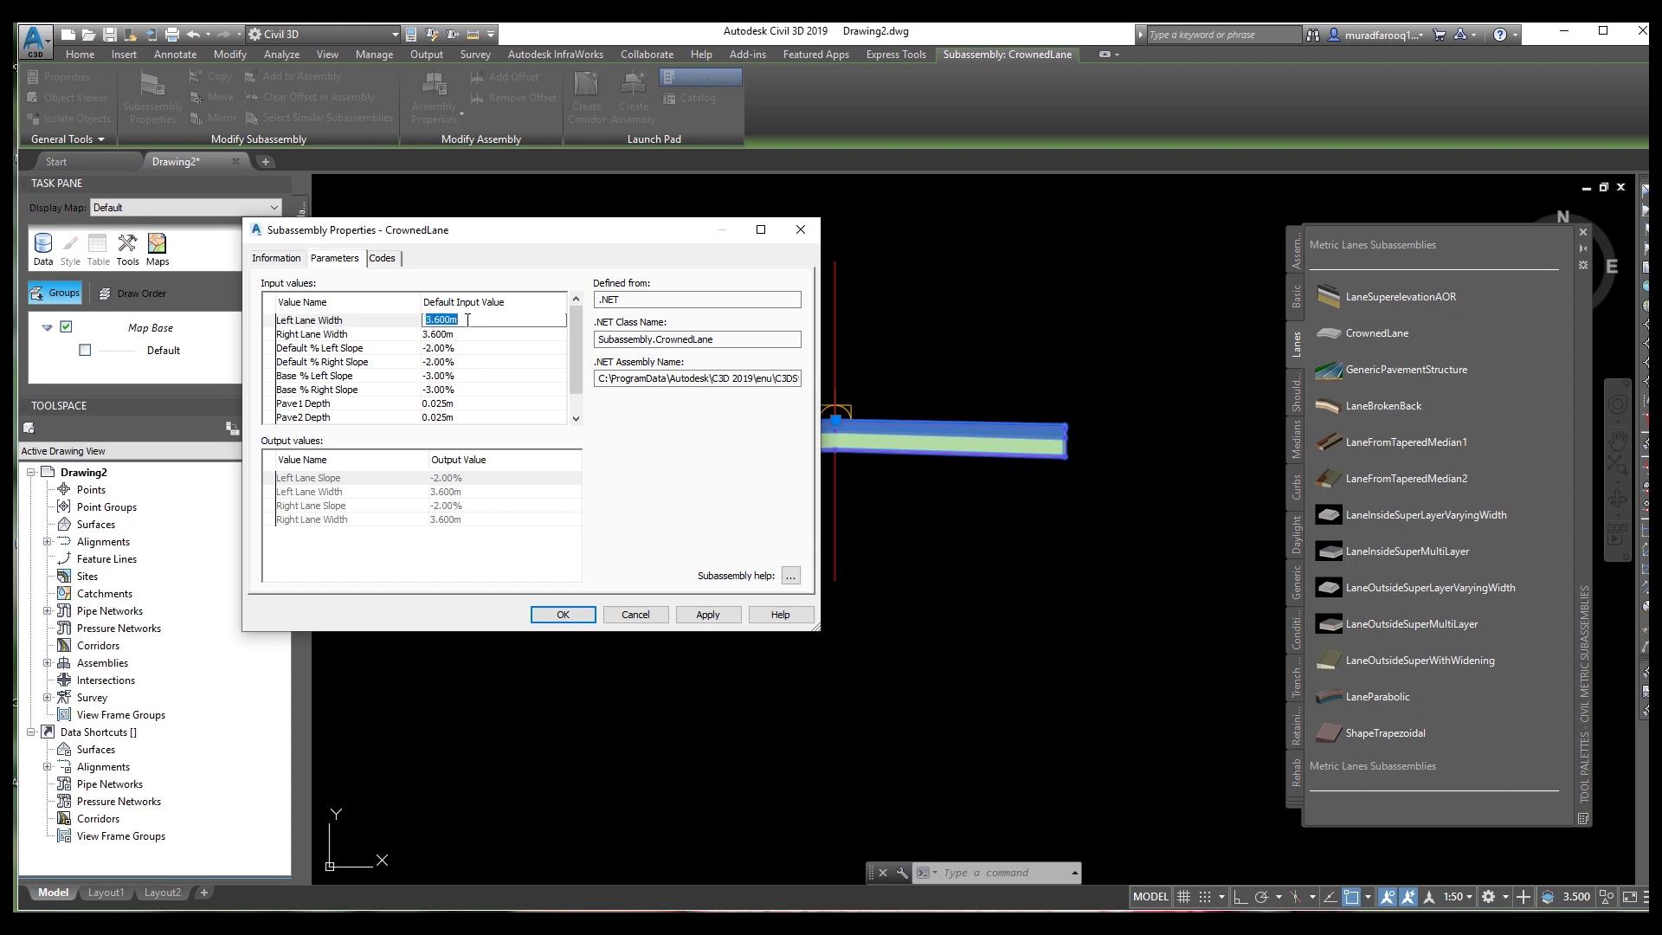
left_click(469, 336)
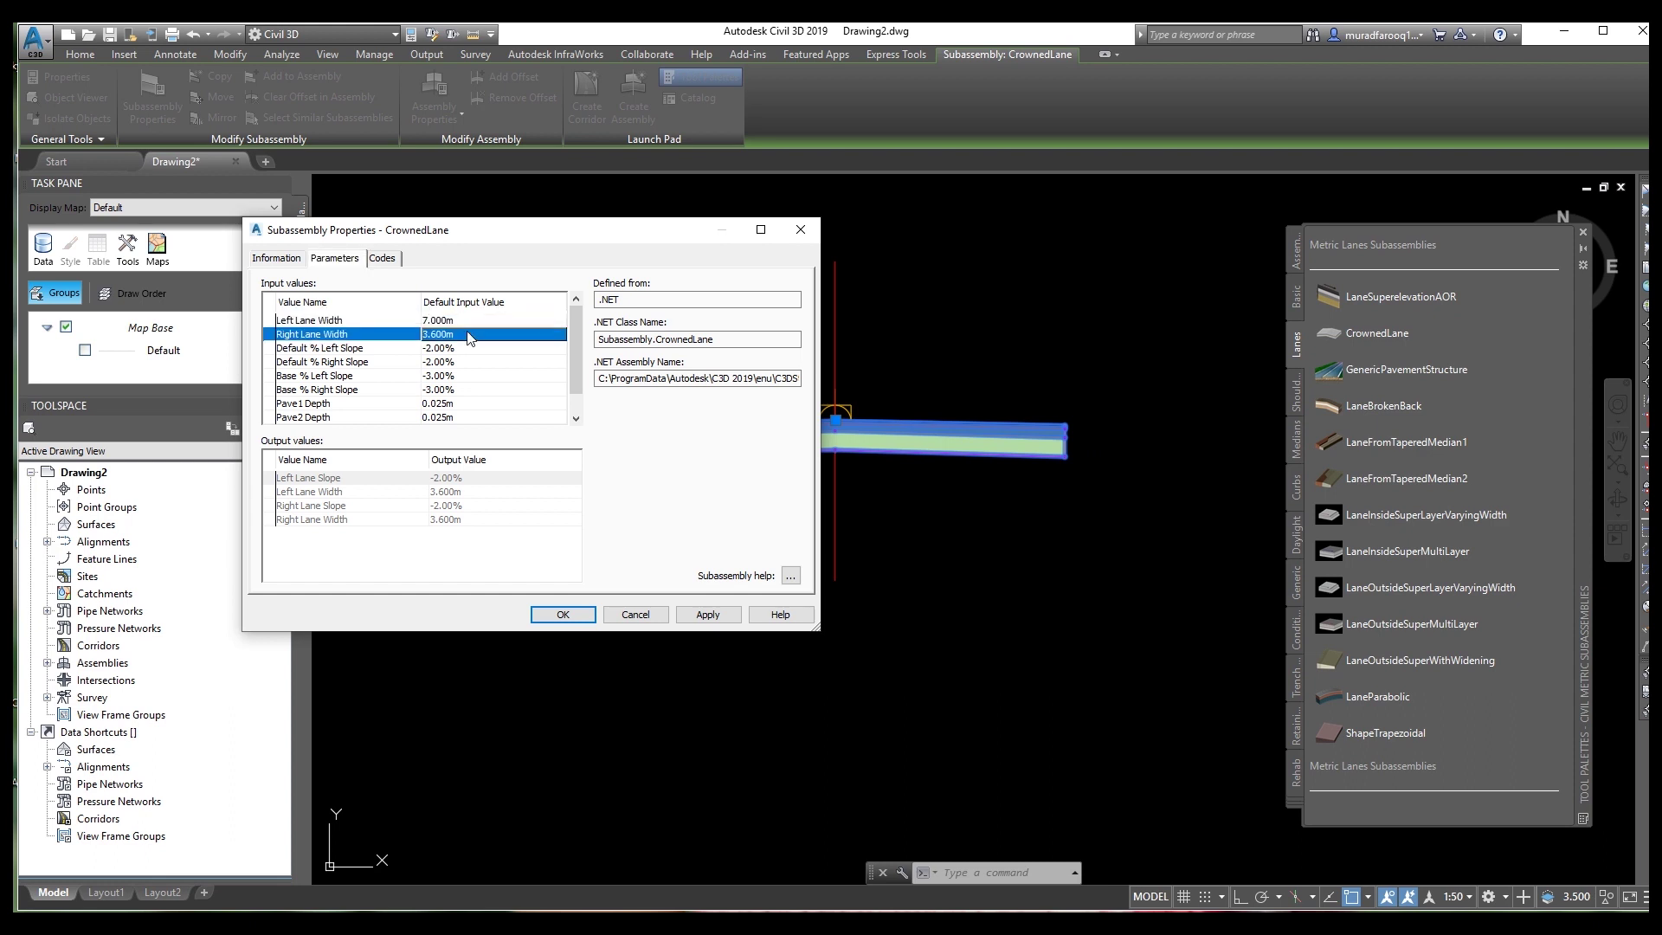
left_click(468, 335)
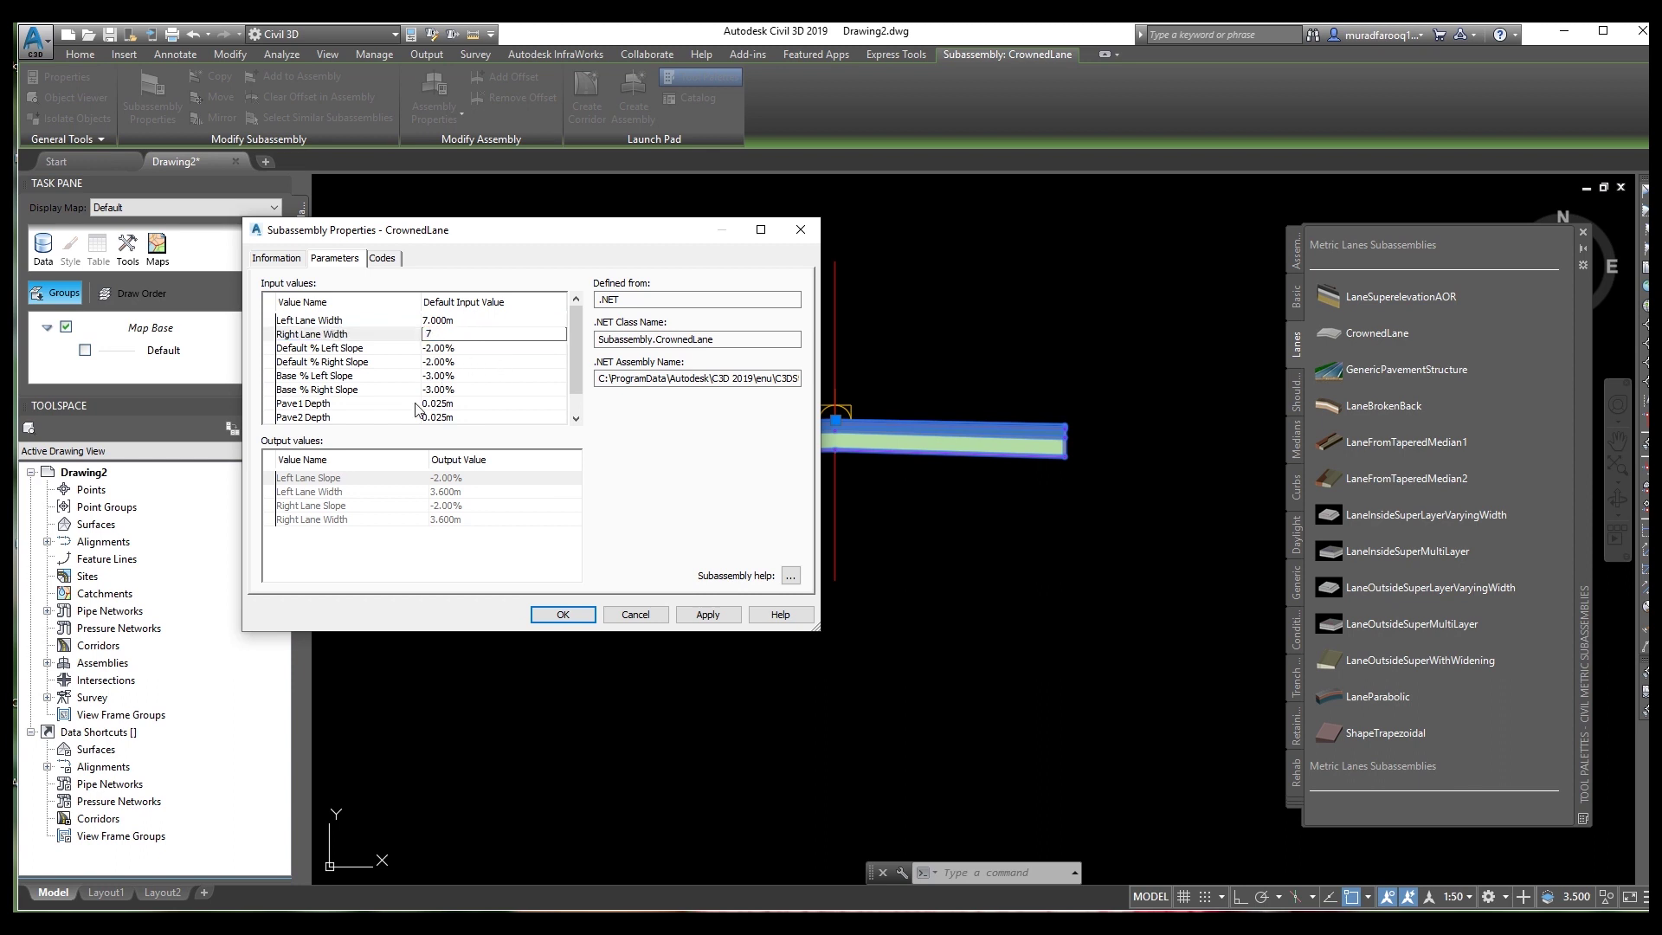
scroll(389, 412, "down", 1)
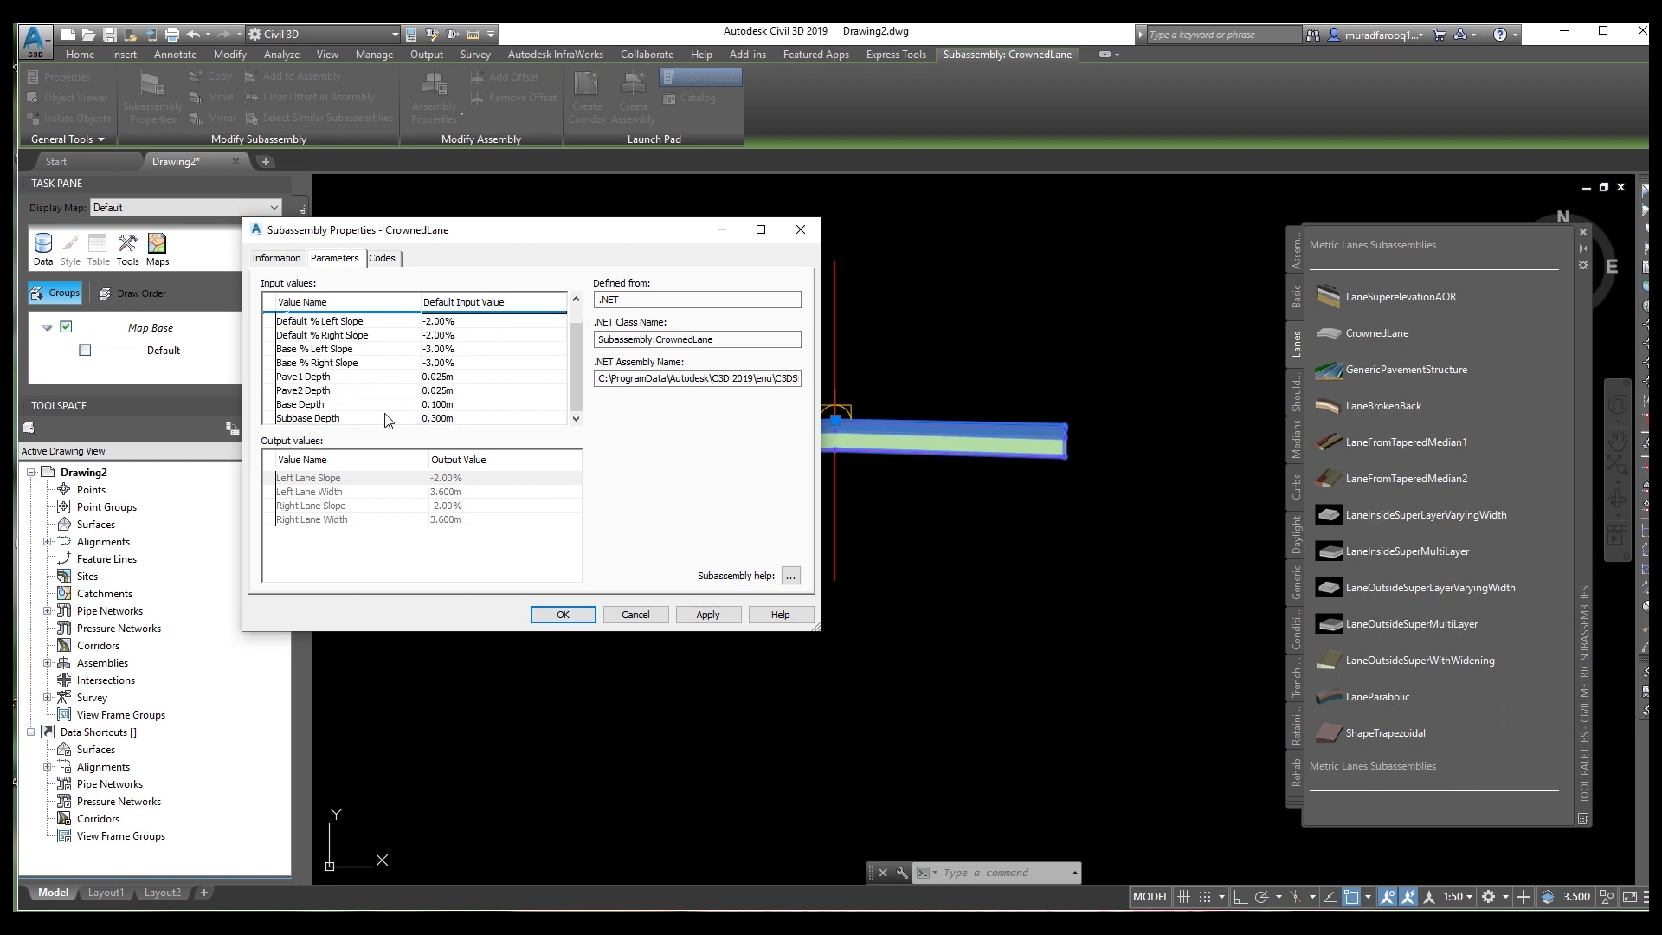
Apply and accept the CrownedLane properties and clear the selection.
left_click(707, 614)
left_click(562, 615)
scroll(770, 528, "down", 4)
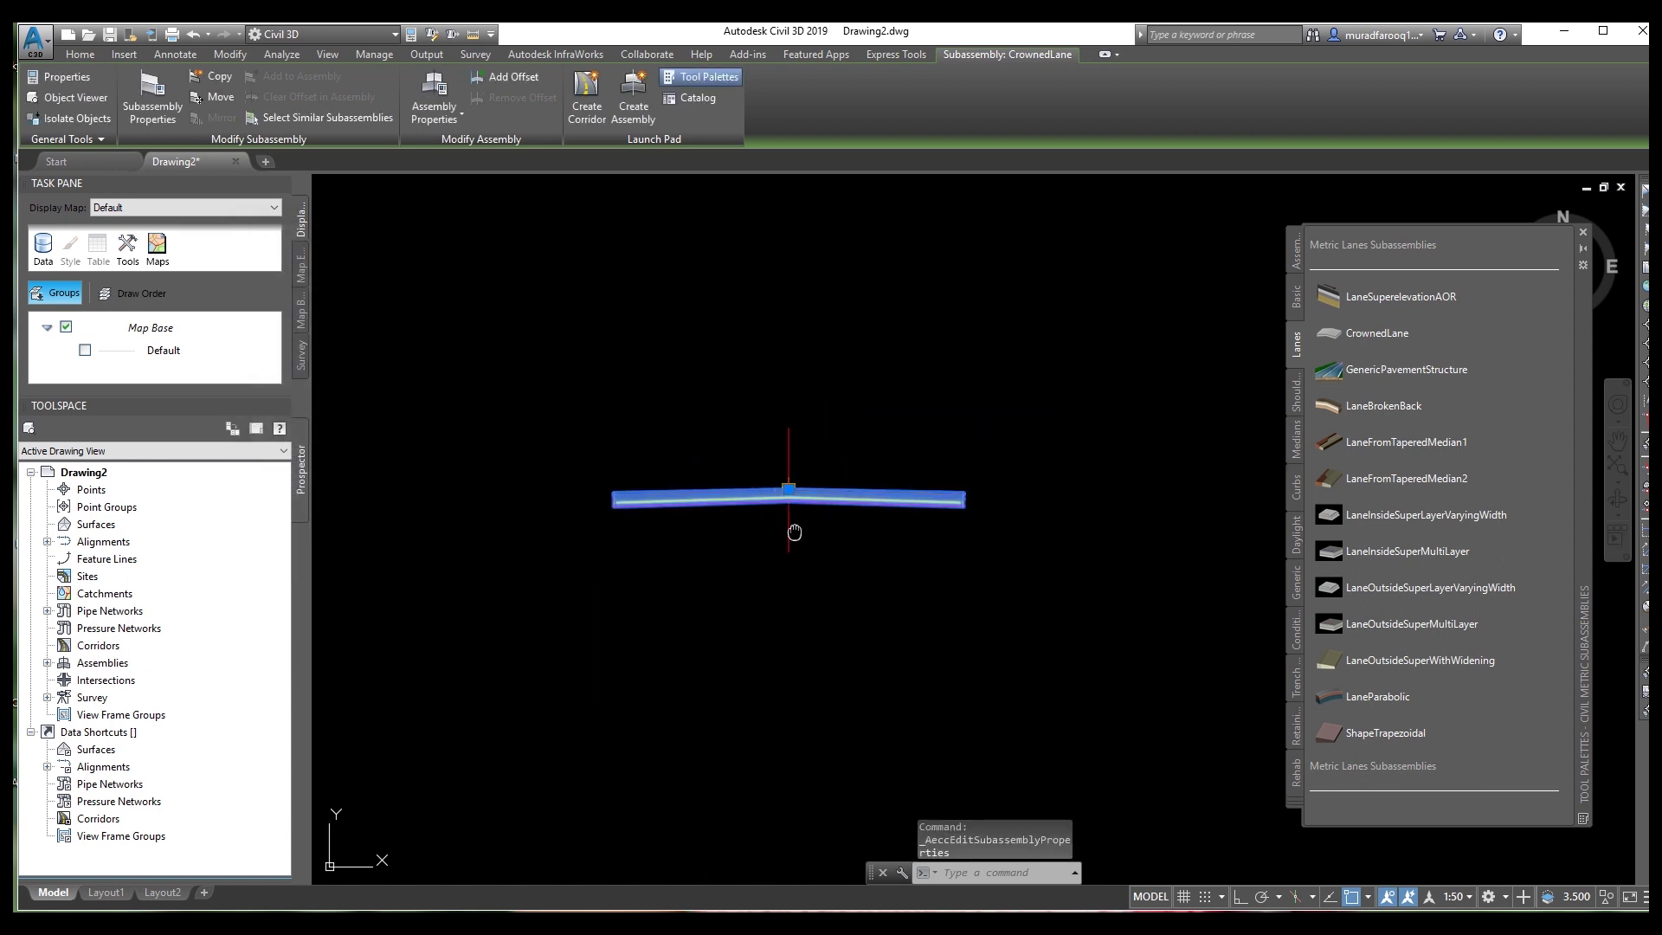
key("Escape")
scroll(820, 519, "up", 4)
scroll(935, 523, "down", 2)
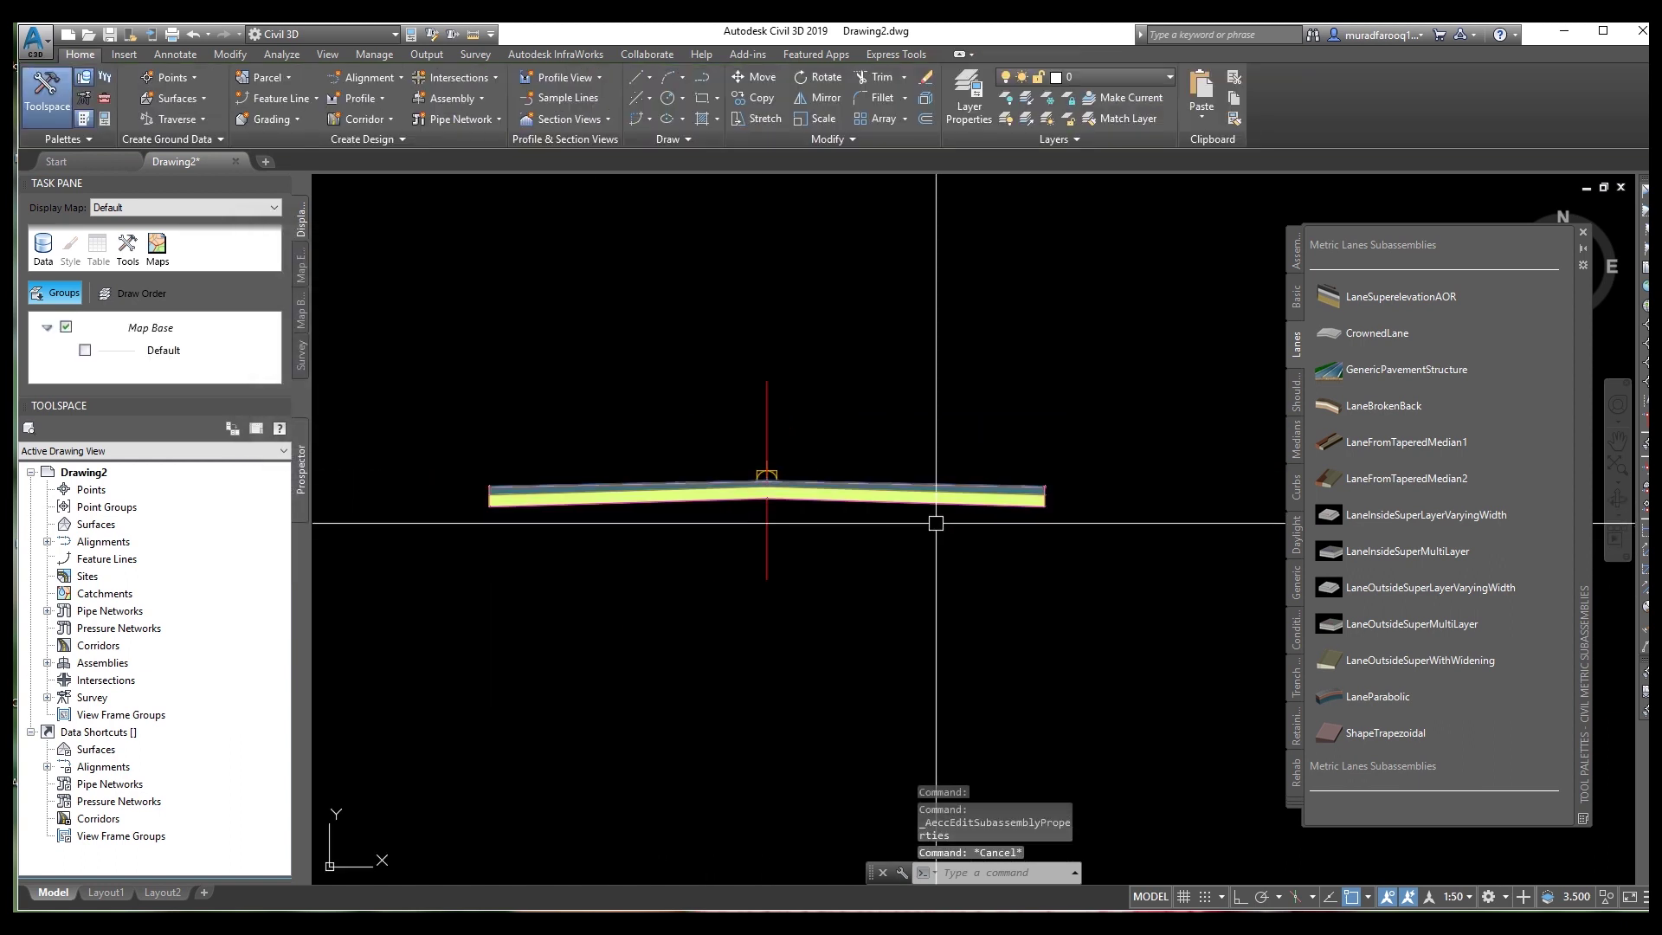
middle_click_drag(935, 523, 943, 471)
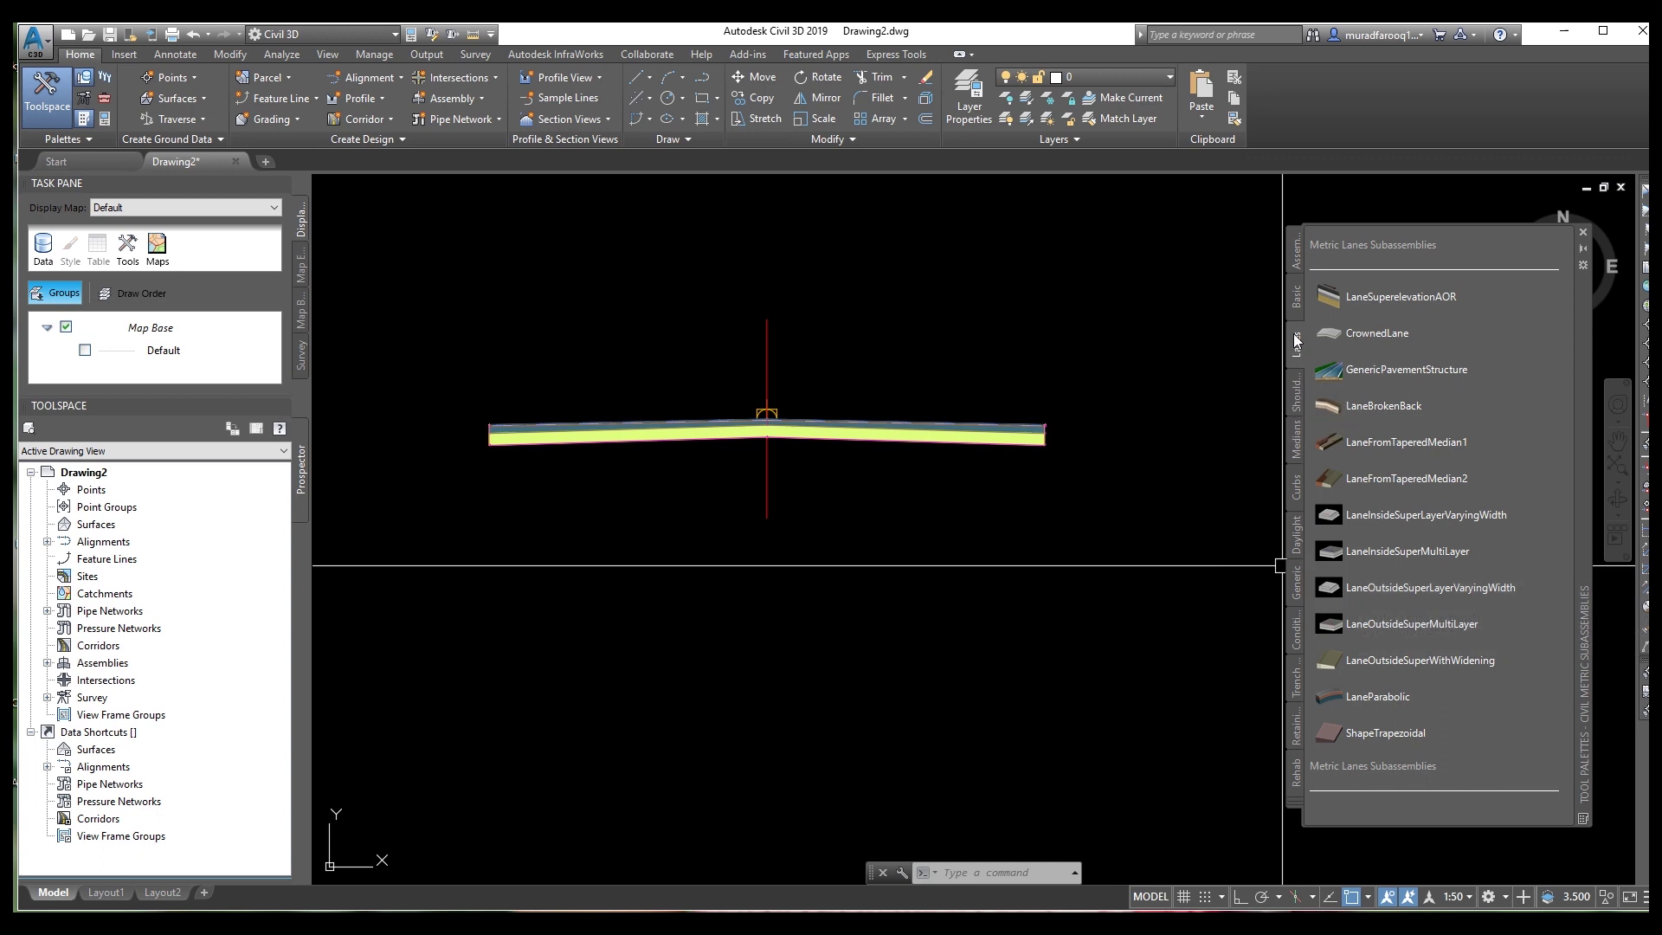
Attach a right-side UrbanCurbGutterGeneral subassembly to the top outer point of the right crowned lane edge.
left_click(1295, 293)
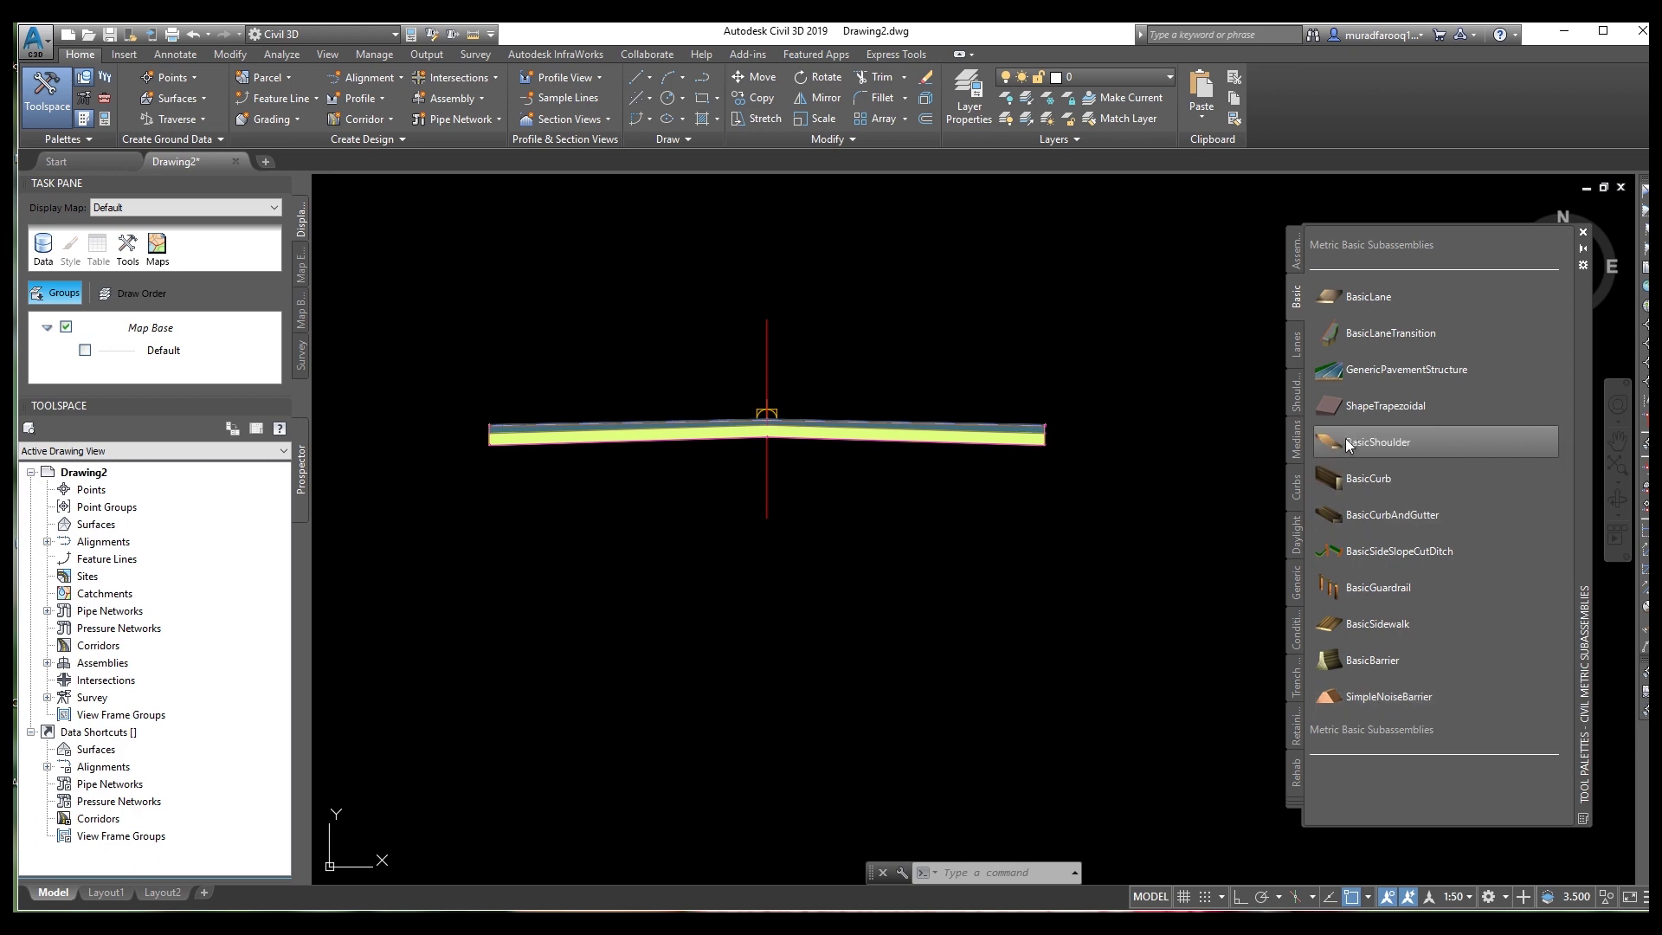
left_click(1293, 345)
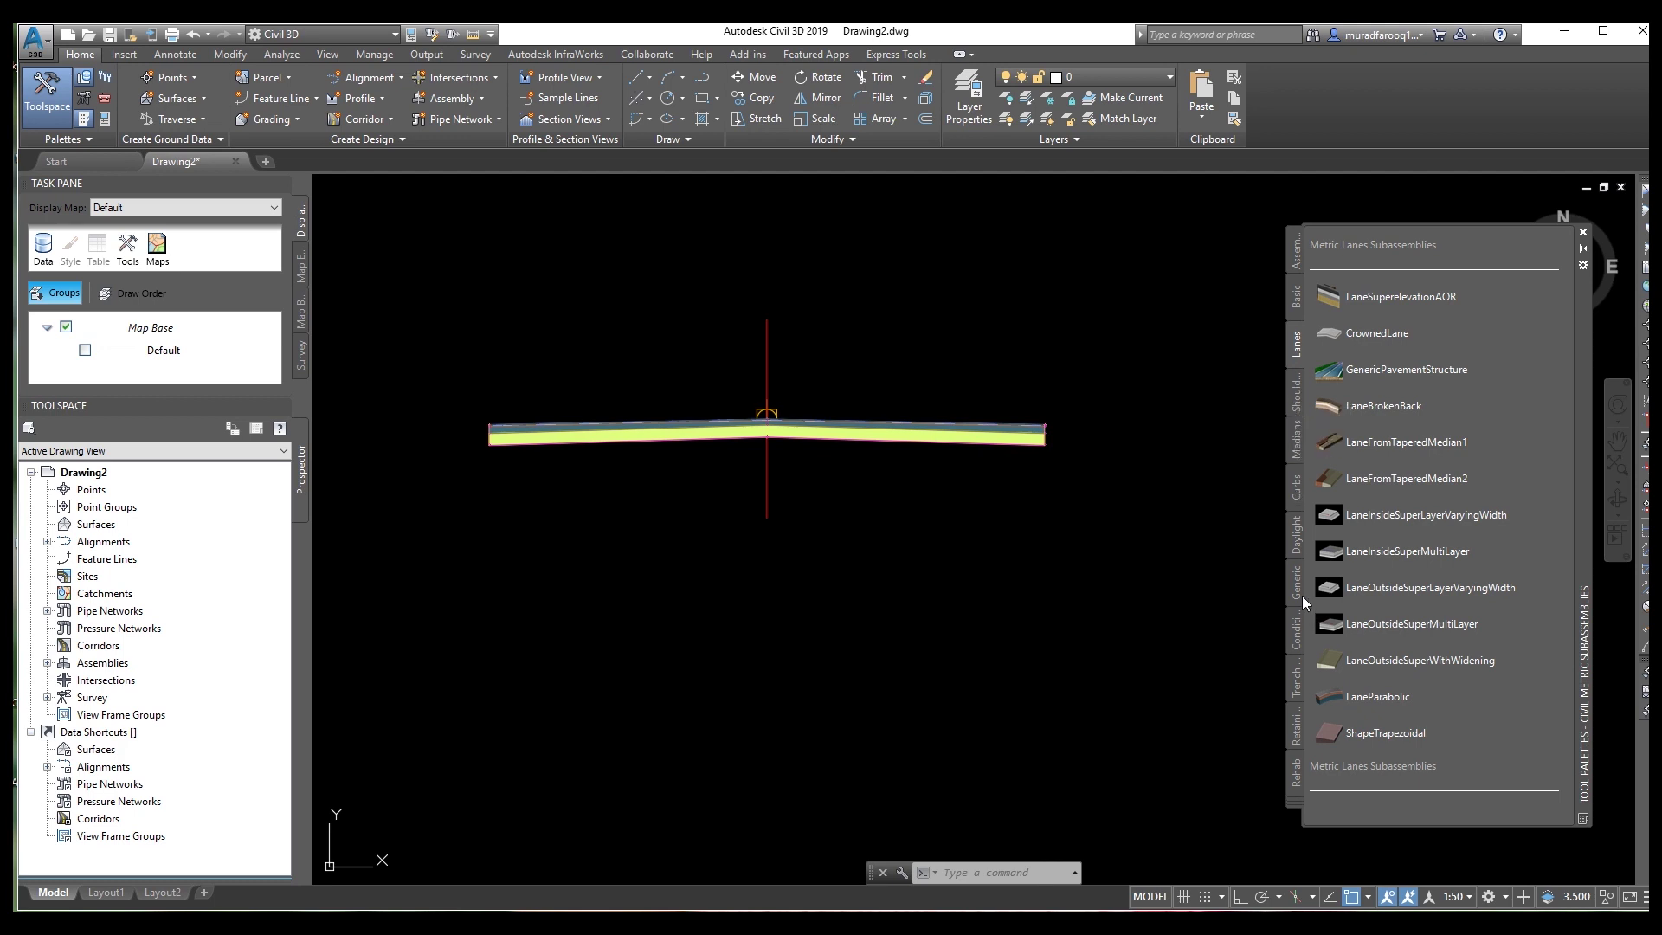
left_click(1293, 485)
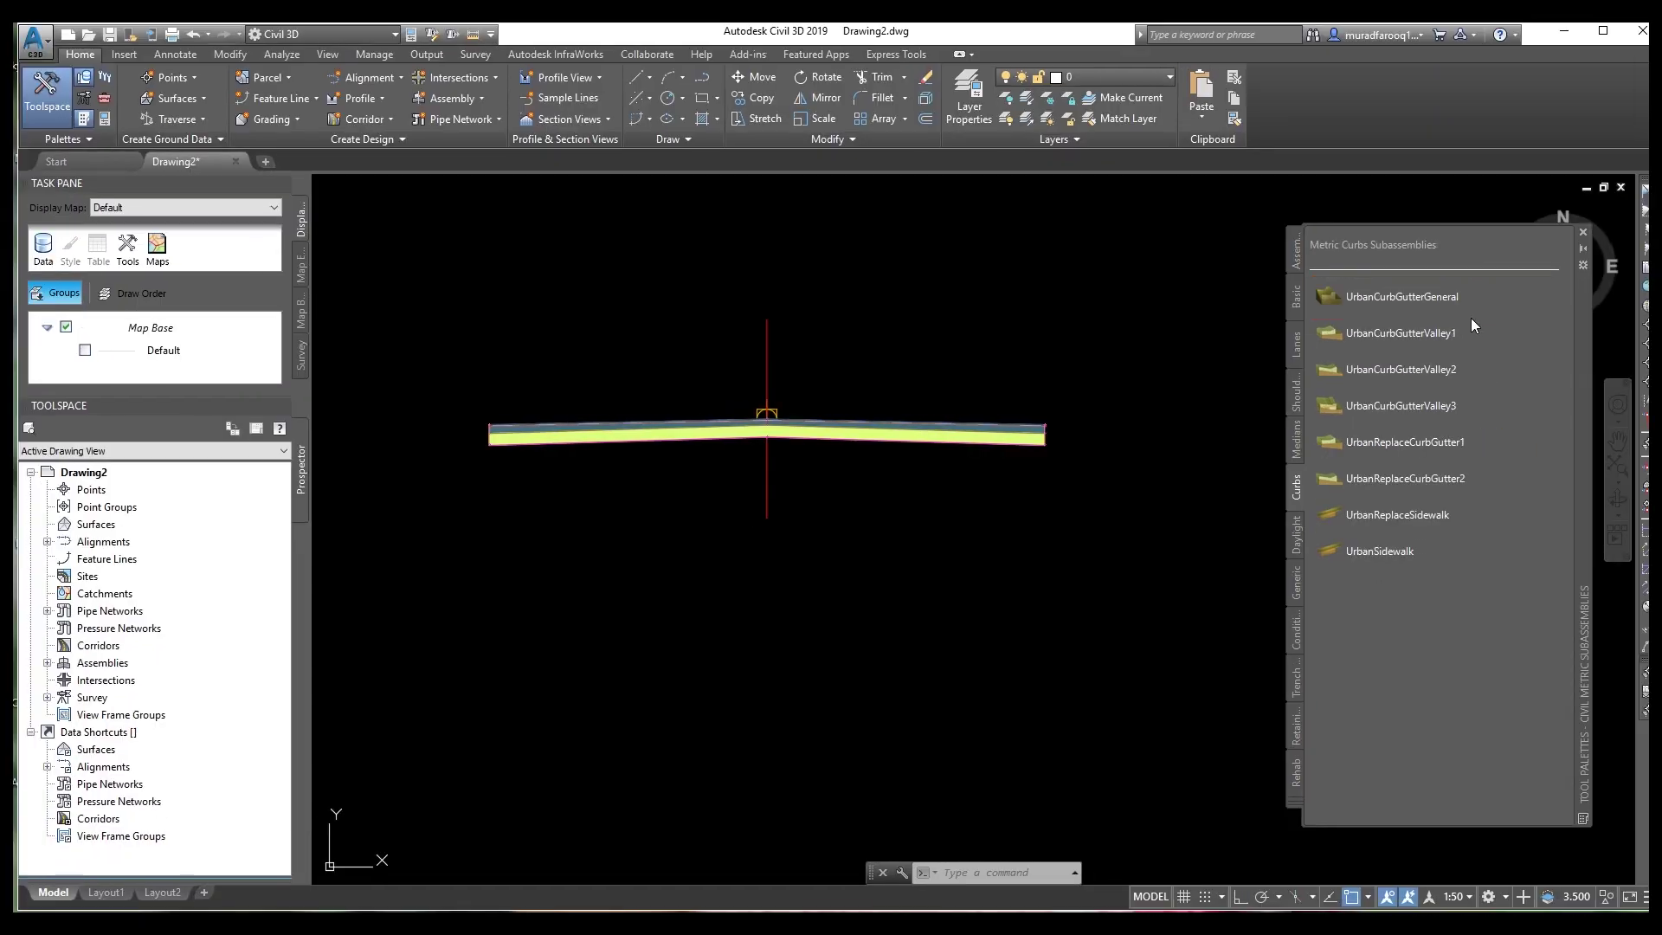
left_click(1475, 151)
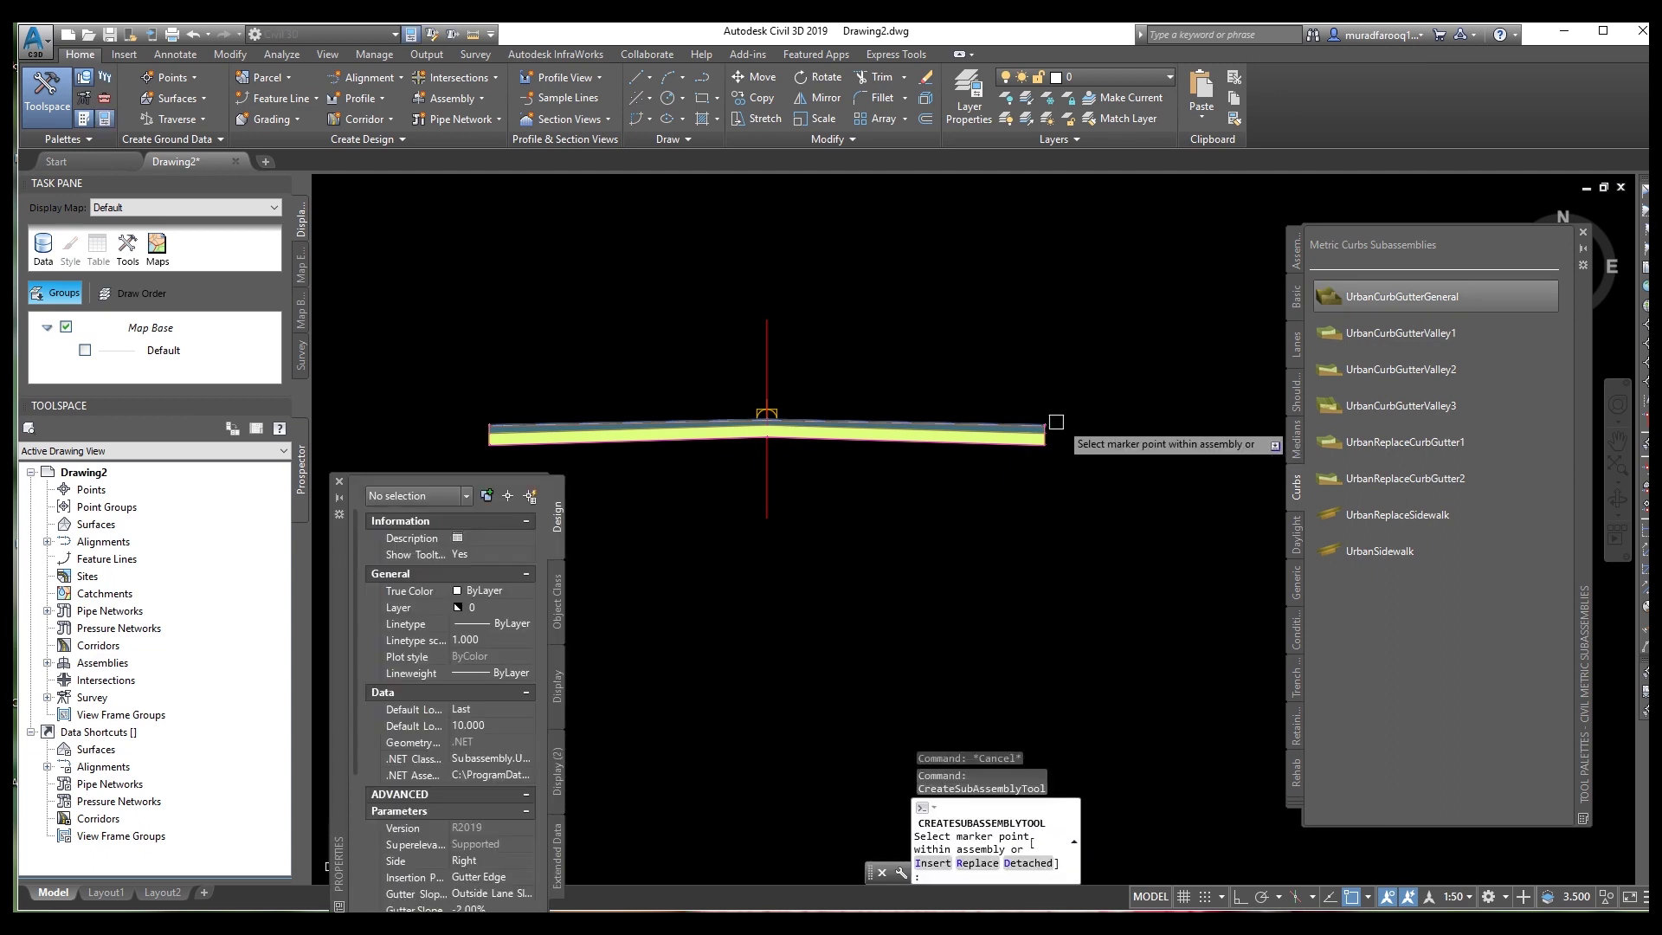
scroll(1056, 419, "up", 8)
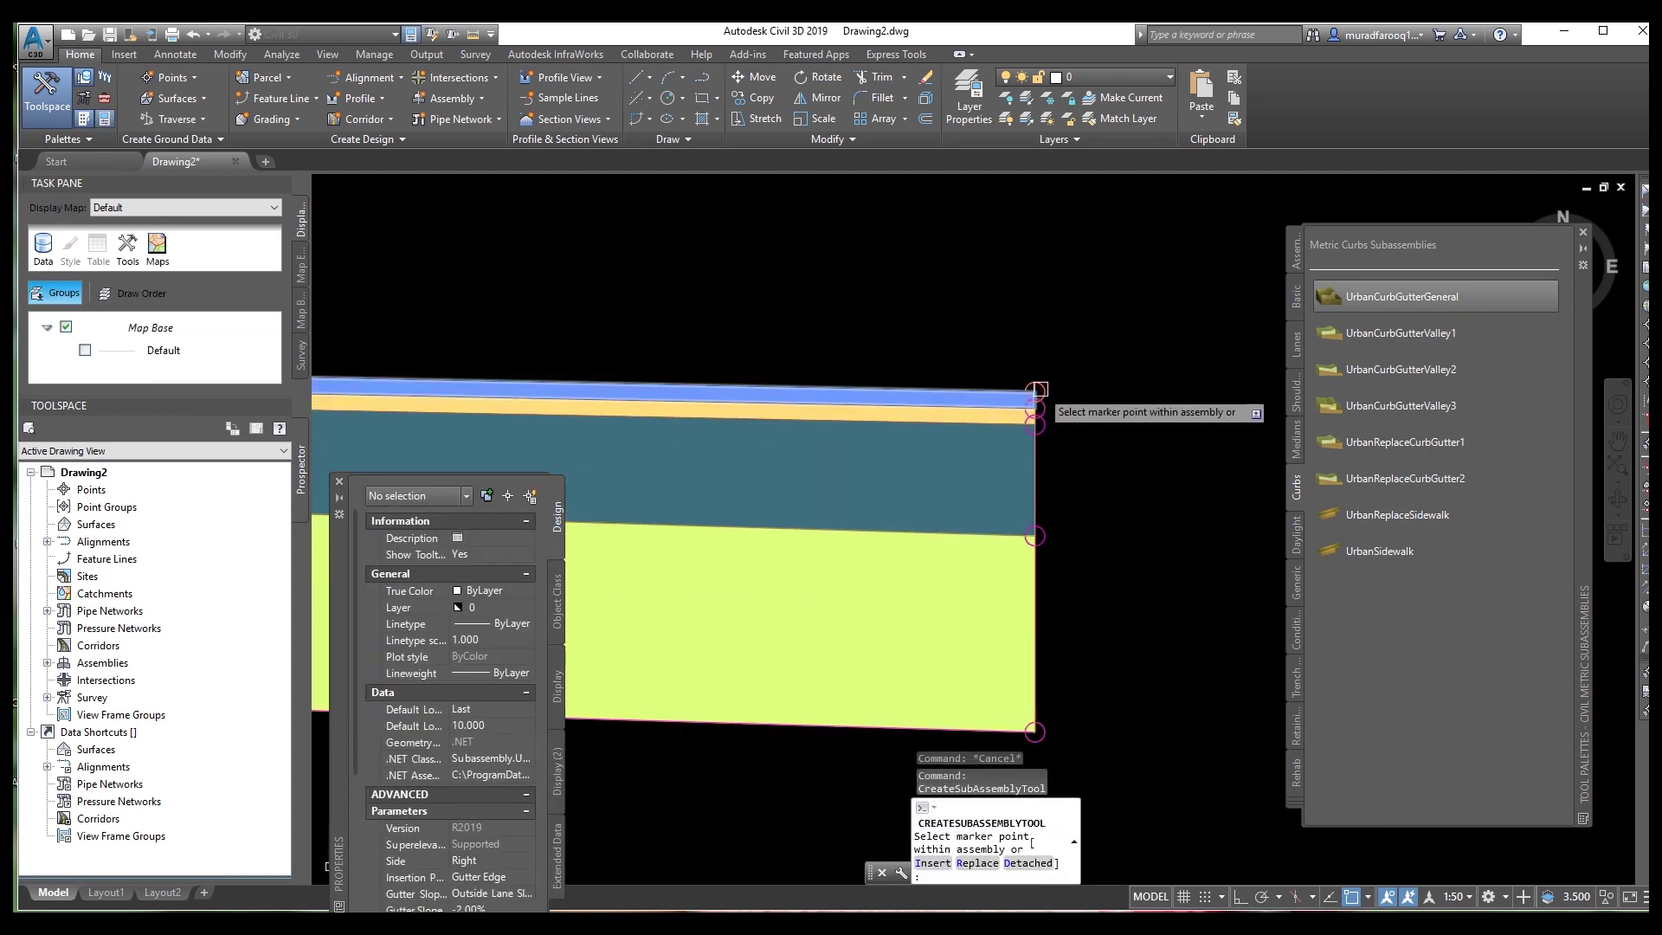
scroll(1027, 394, "down", 6)
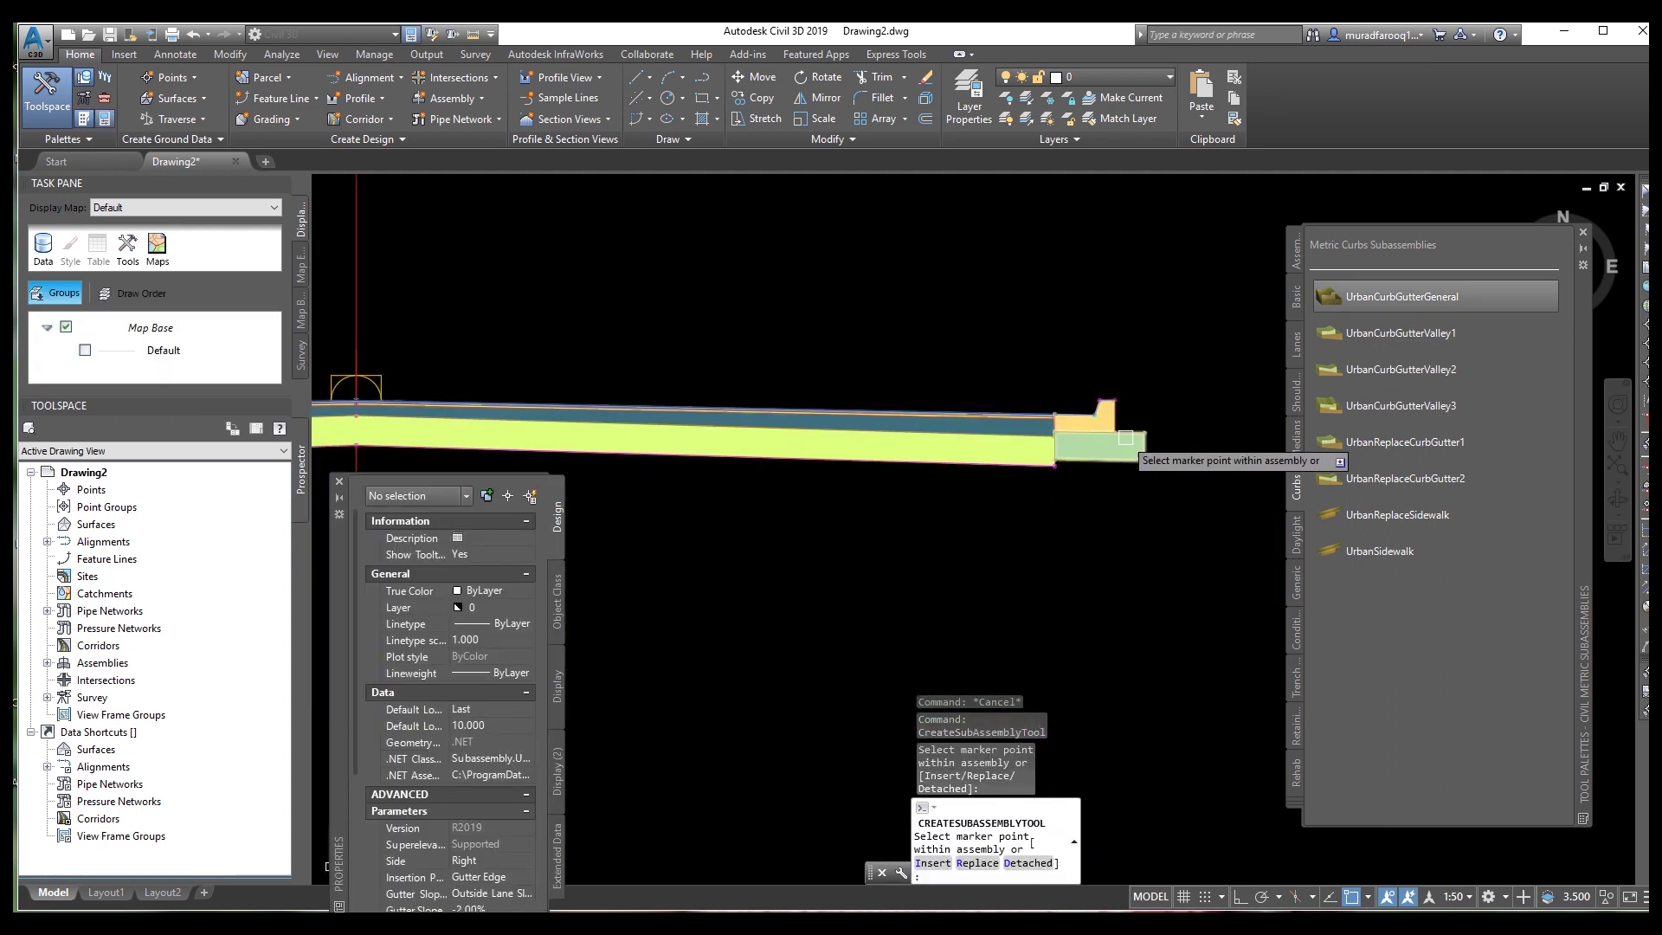
key("Escape")
scroll(1099, 437, "up", 1)
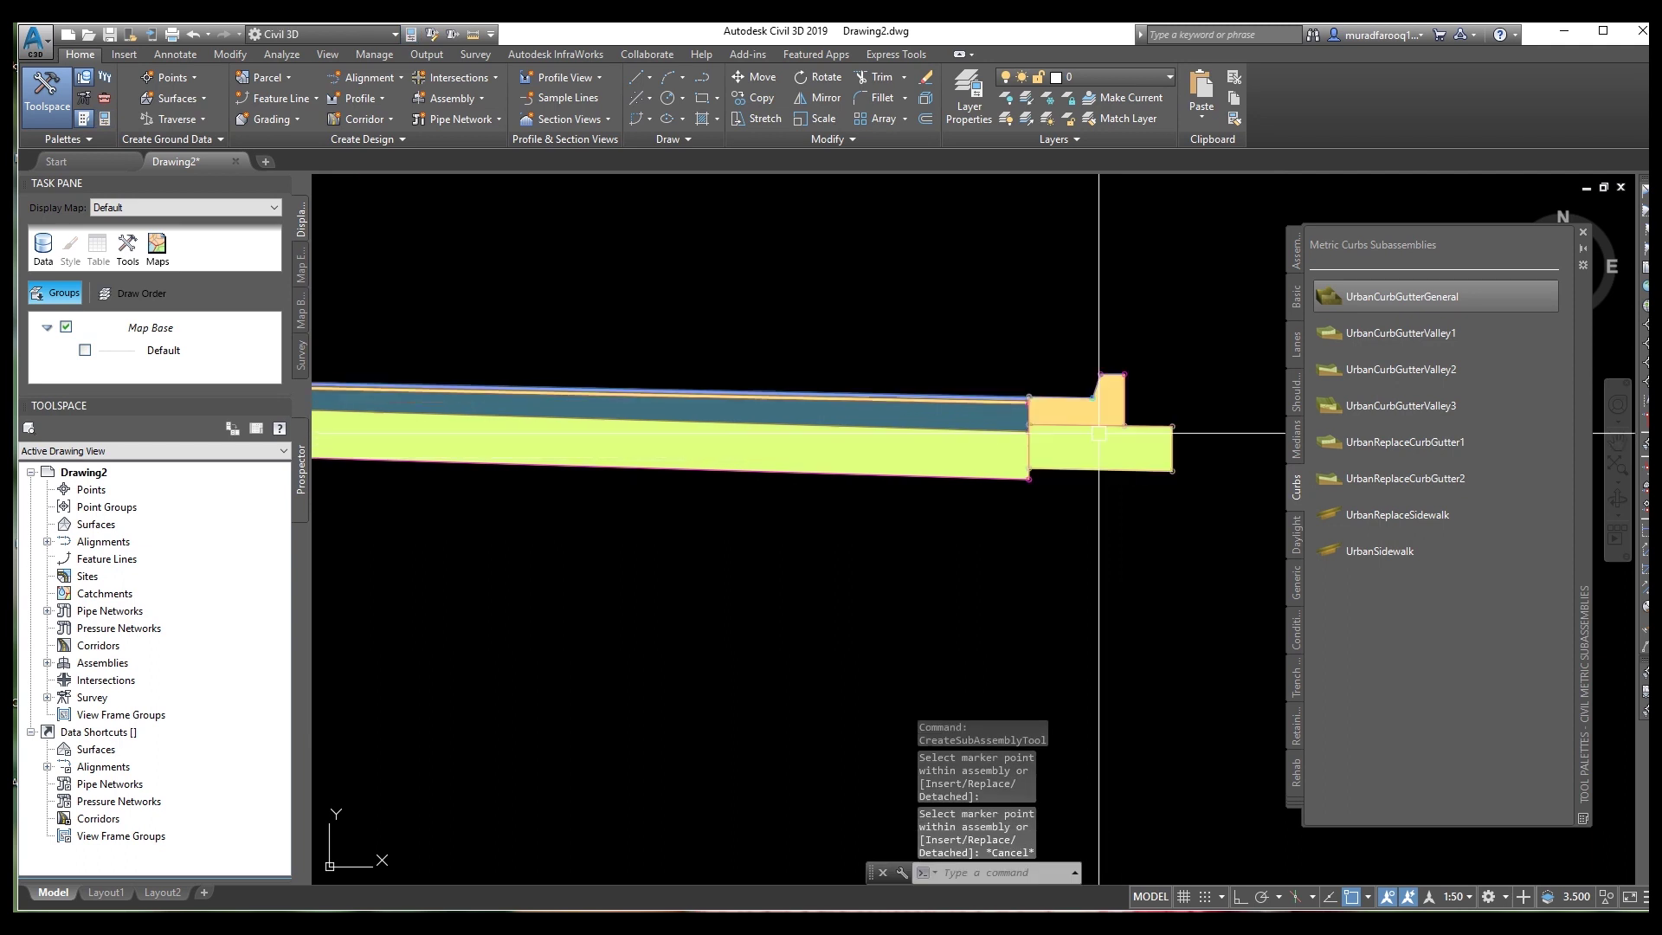
Review the input parameters and help diagram of the right UrbanCurbGutterGeneral subassembly, accept its properties unchanged and clear the selection.
left_click(1137, 421)
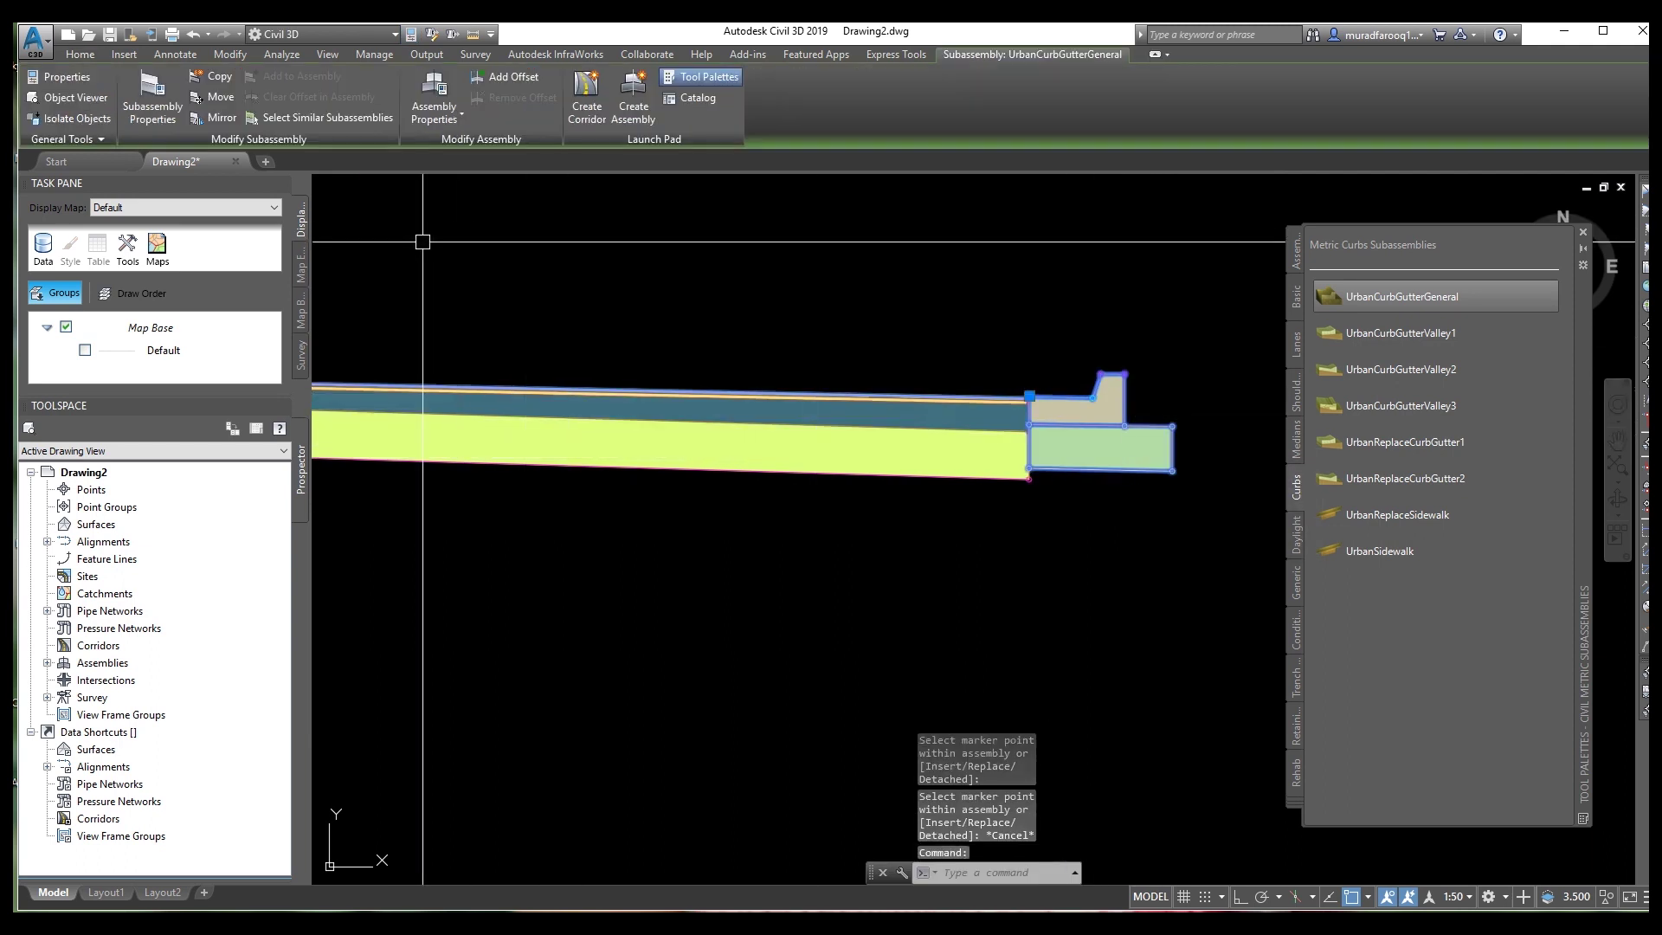
left_click(149, 111)
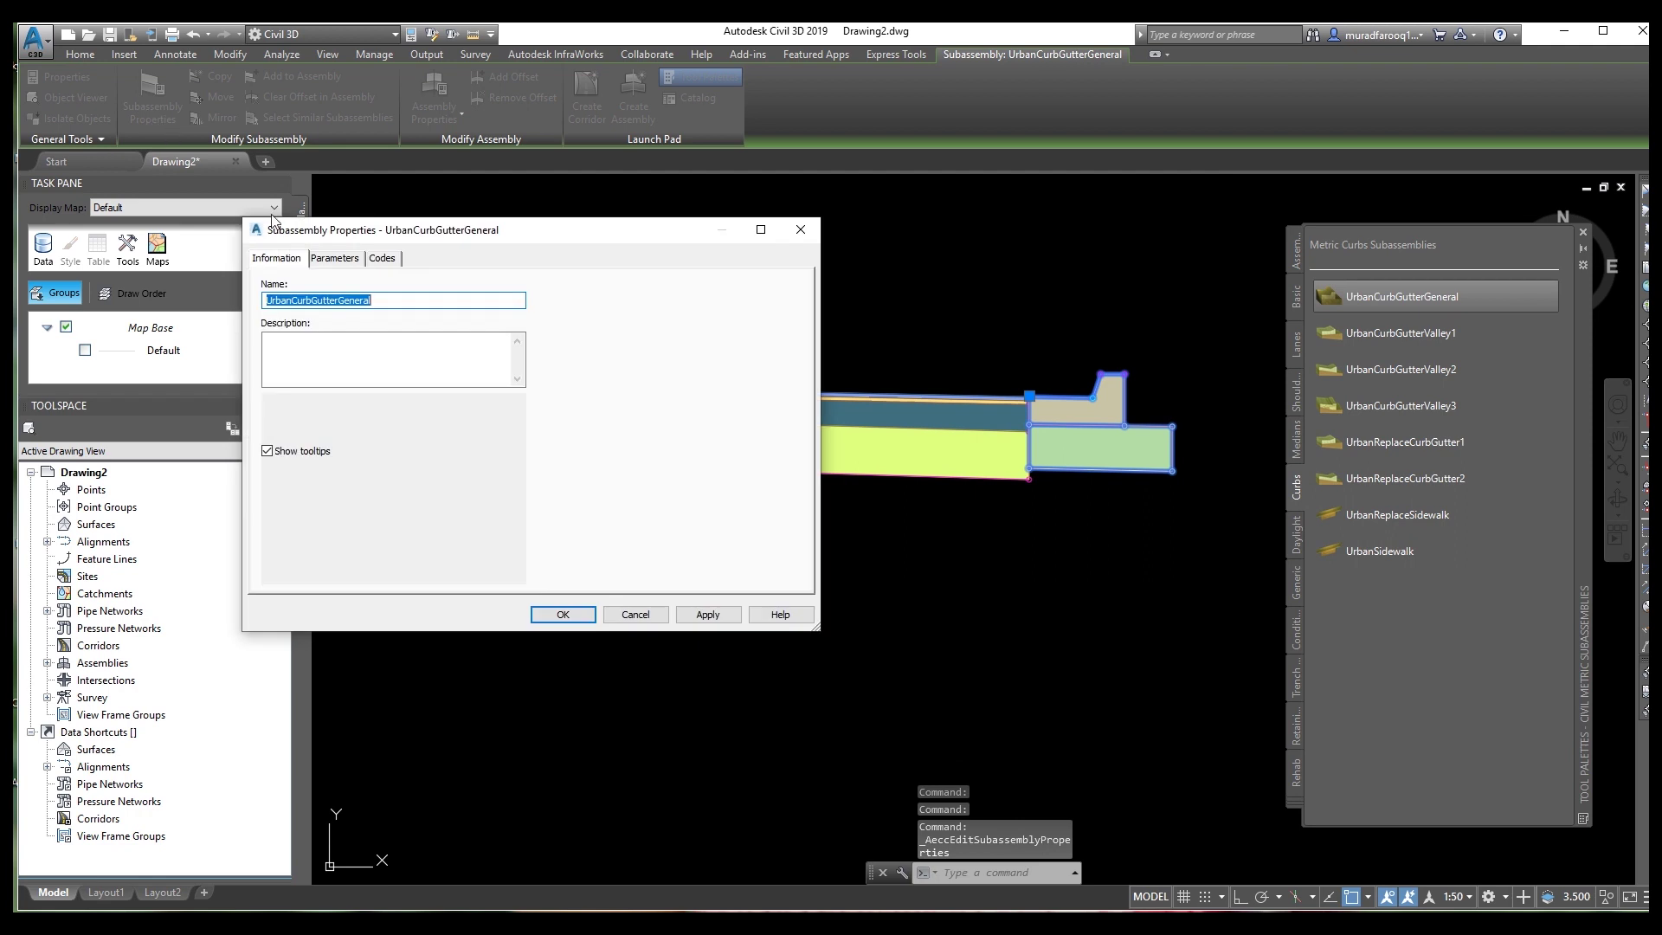
left_click(331, 261)
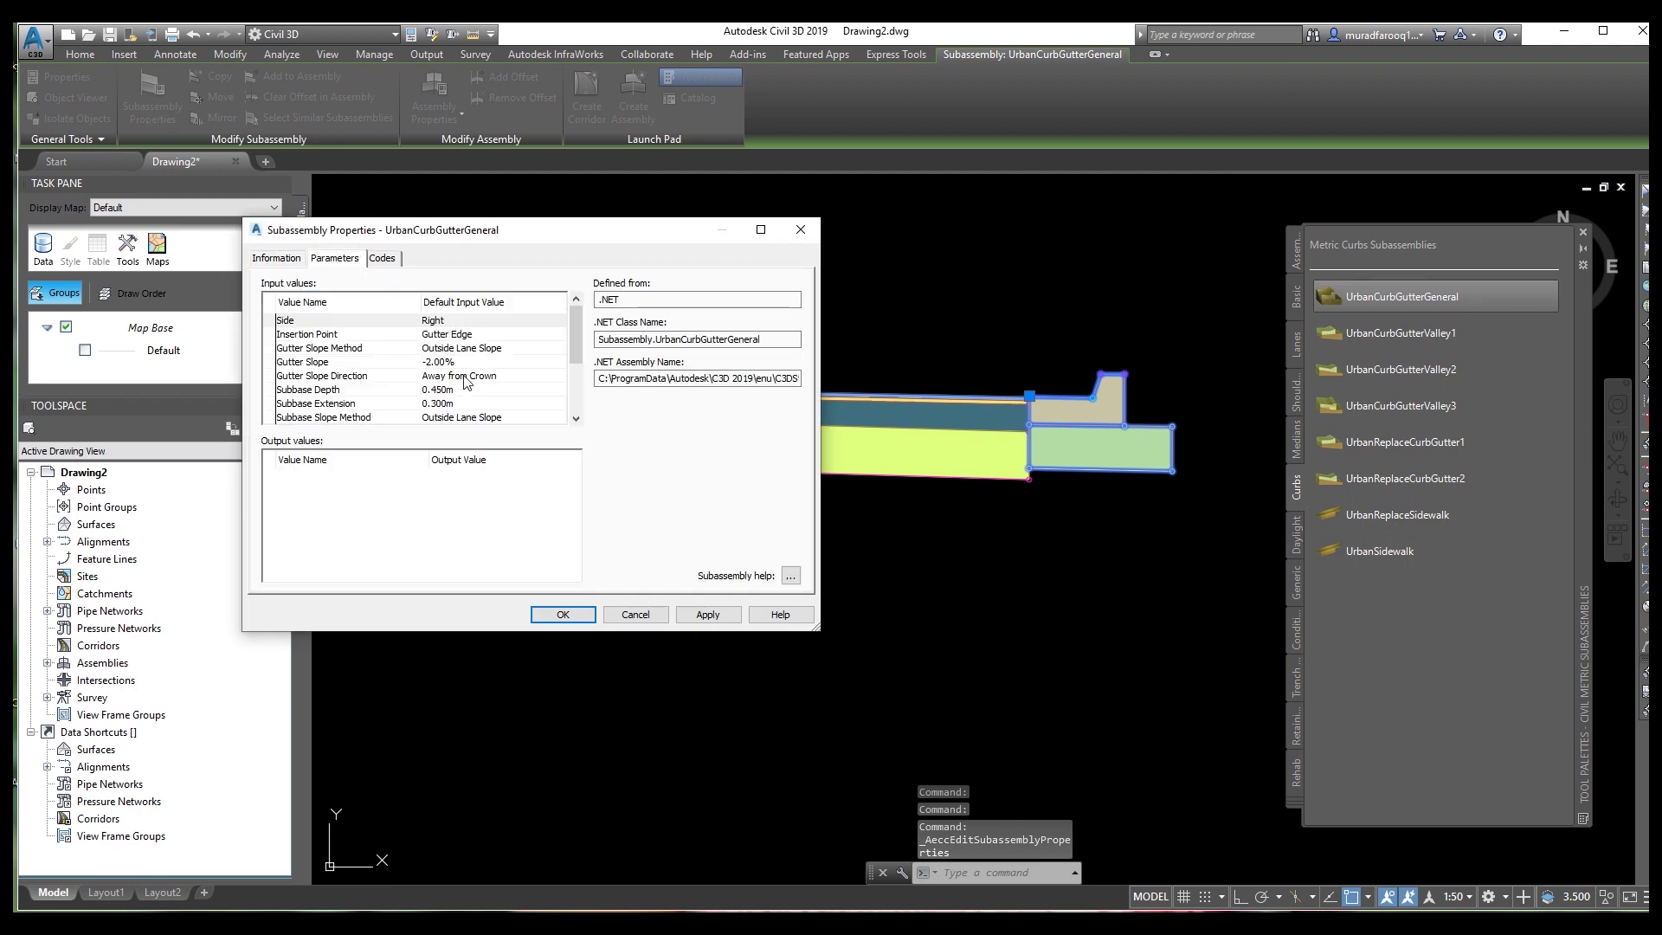
scroll(450, 380, "down", 1)
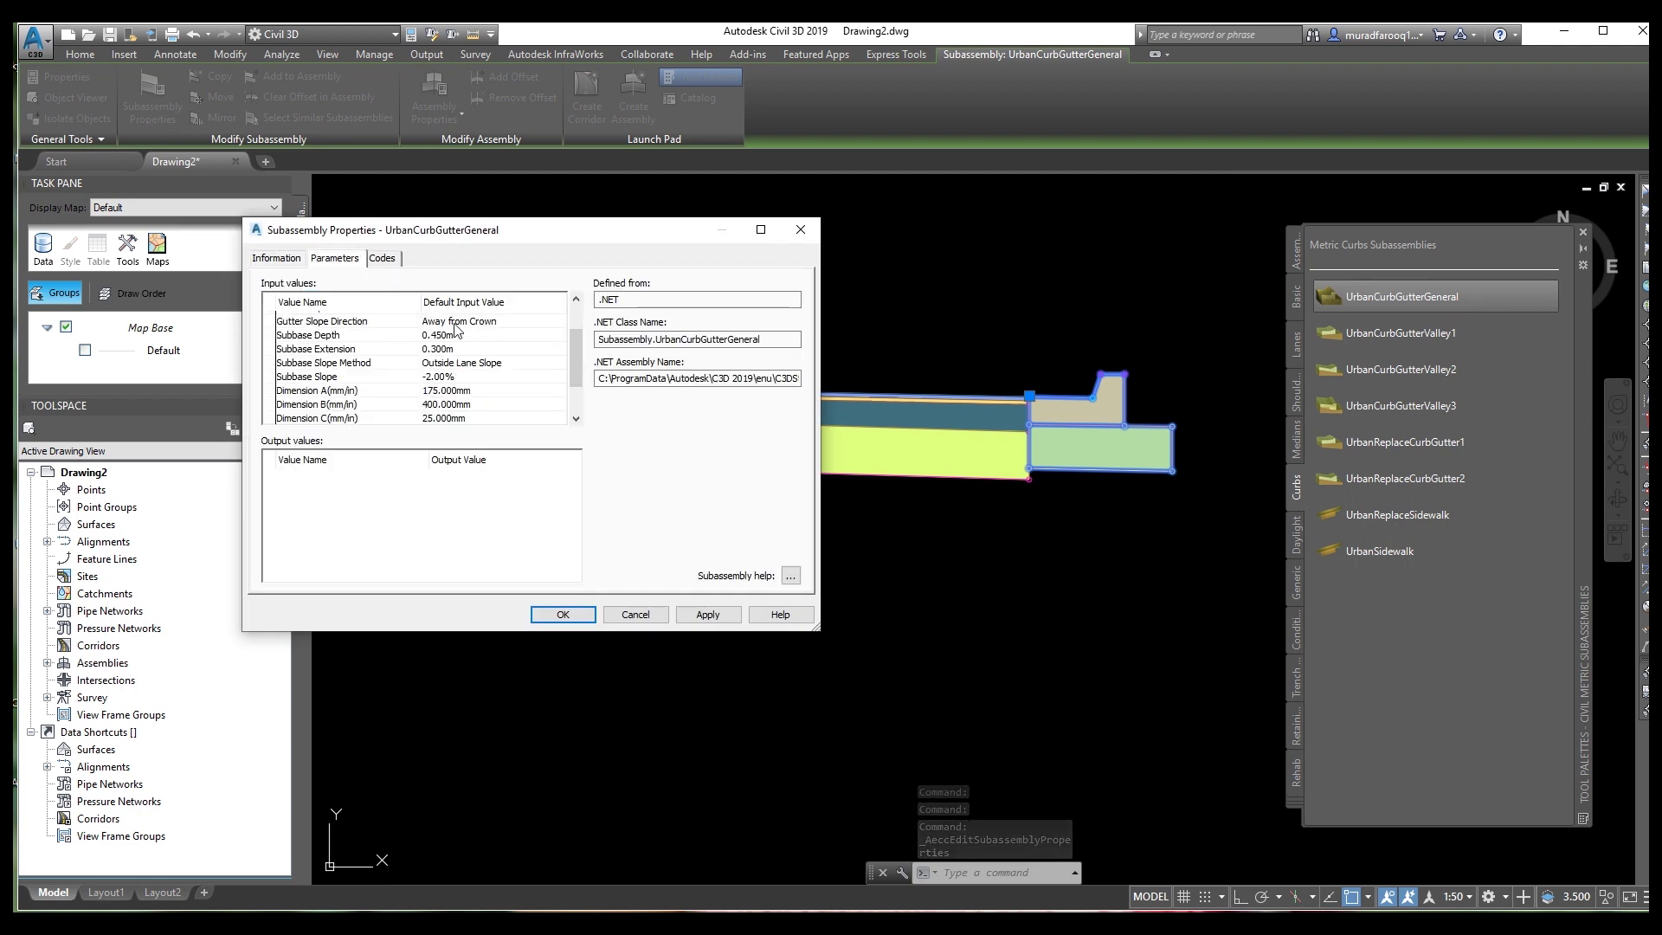
scroll(433, 351, "up", 1)
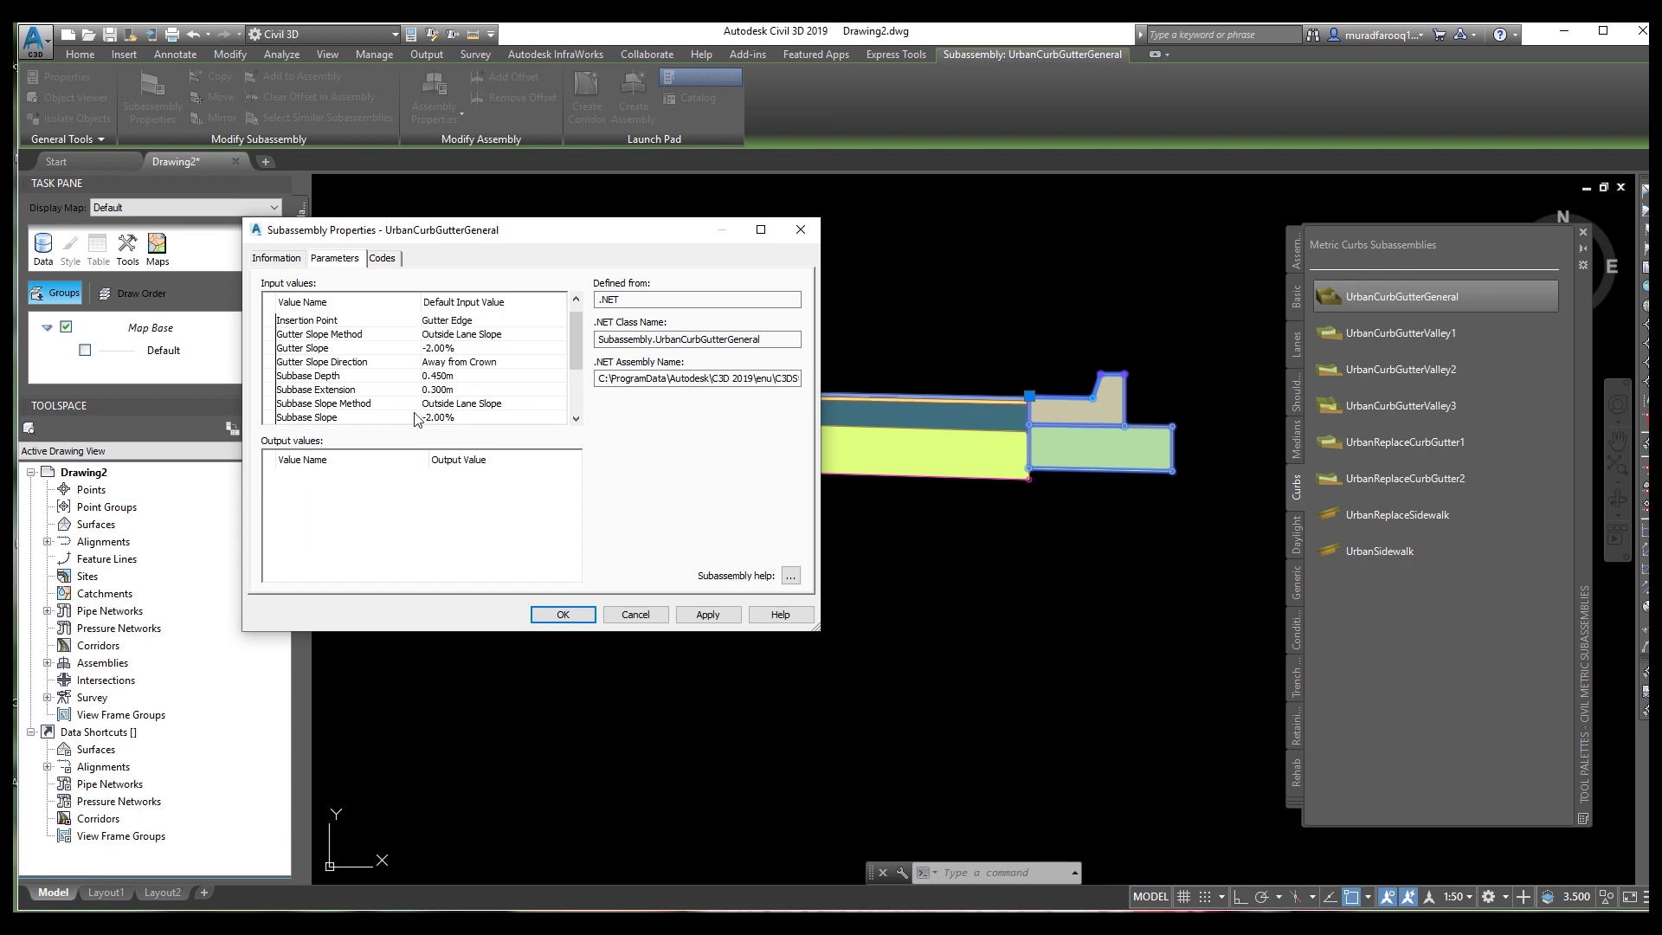
left_click(791, 577)
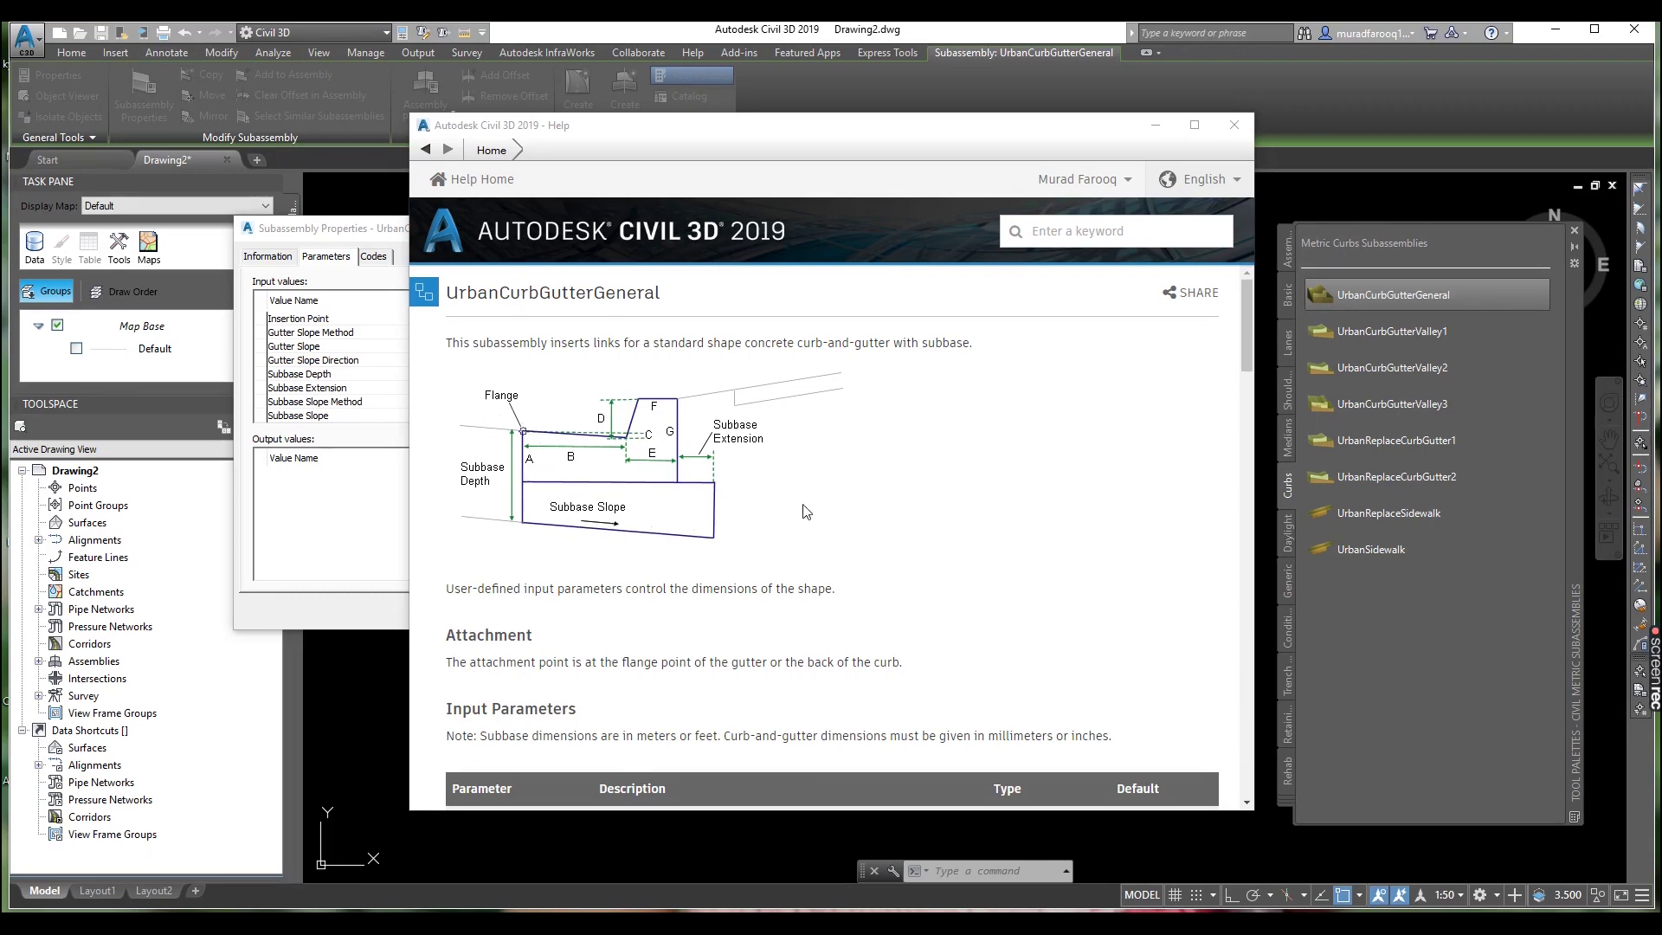
left_click(1232, 127)
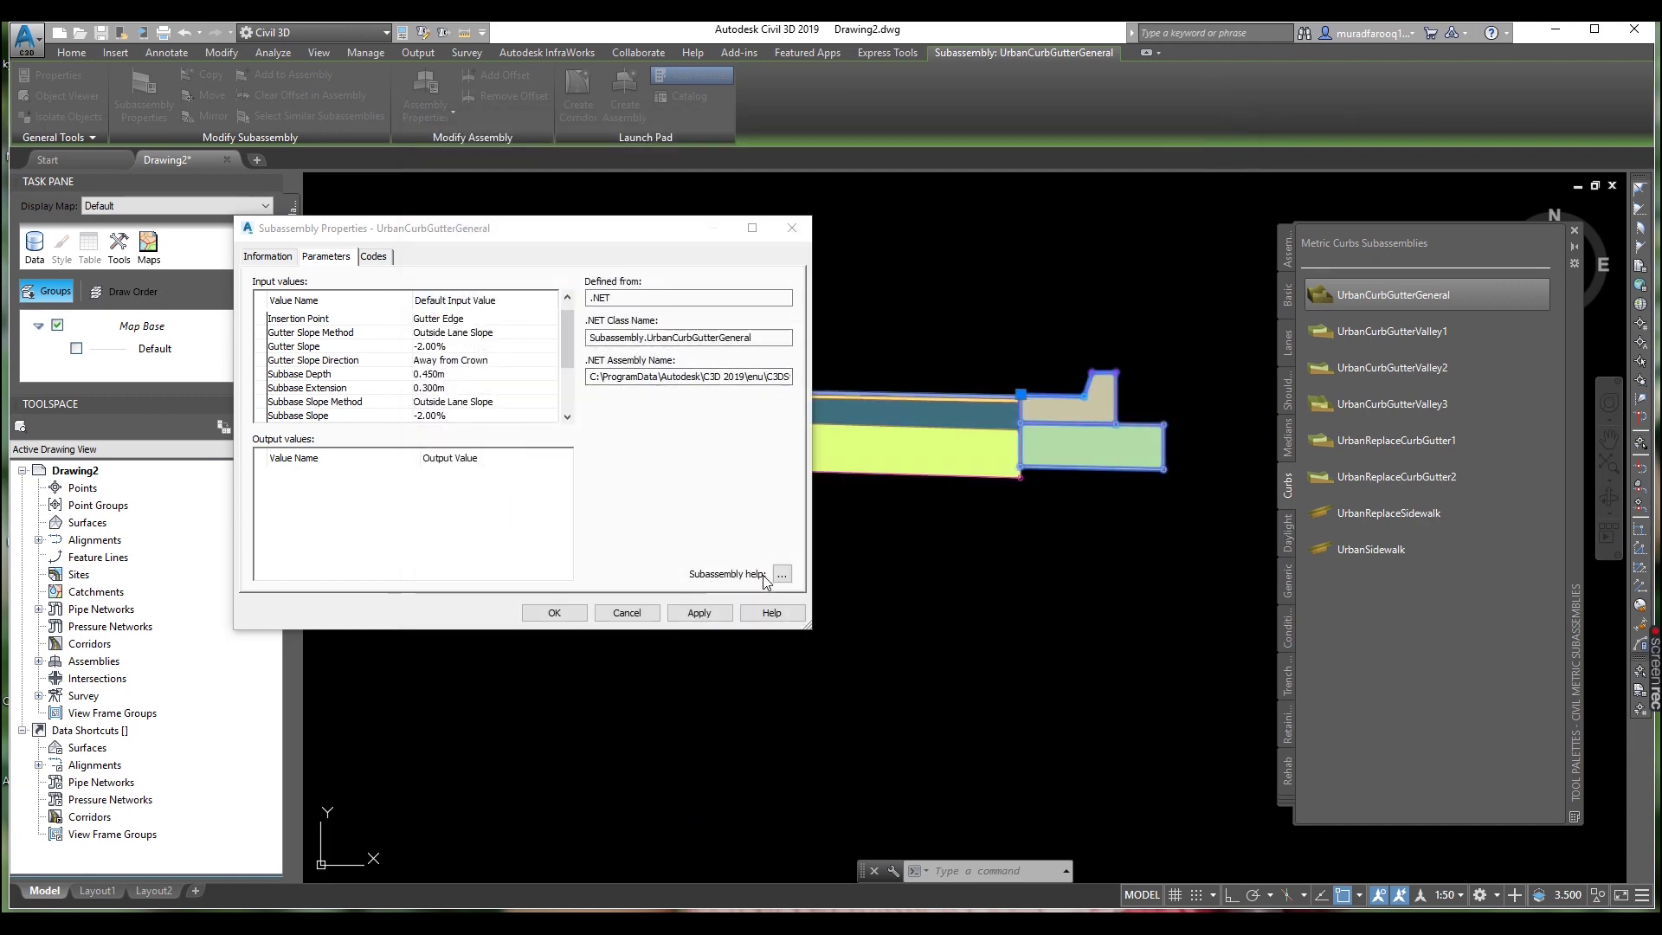
left_click(693, 615)
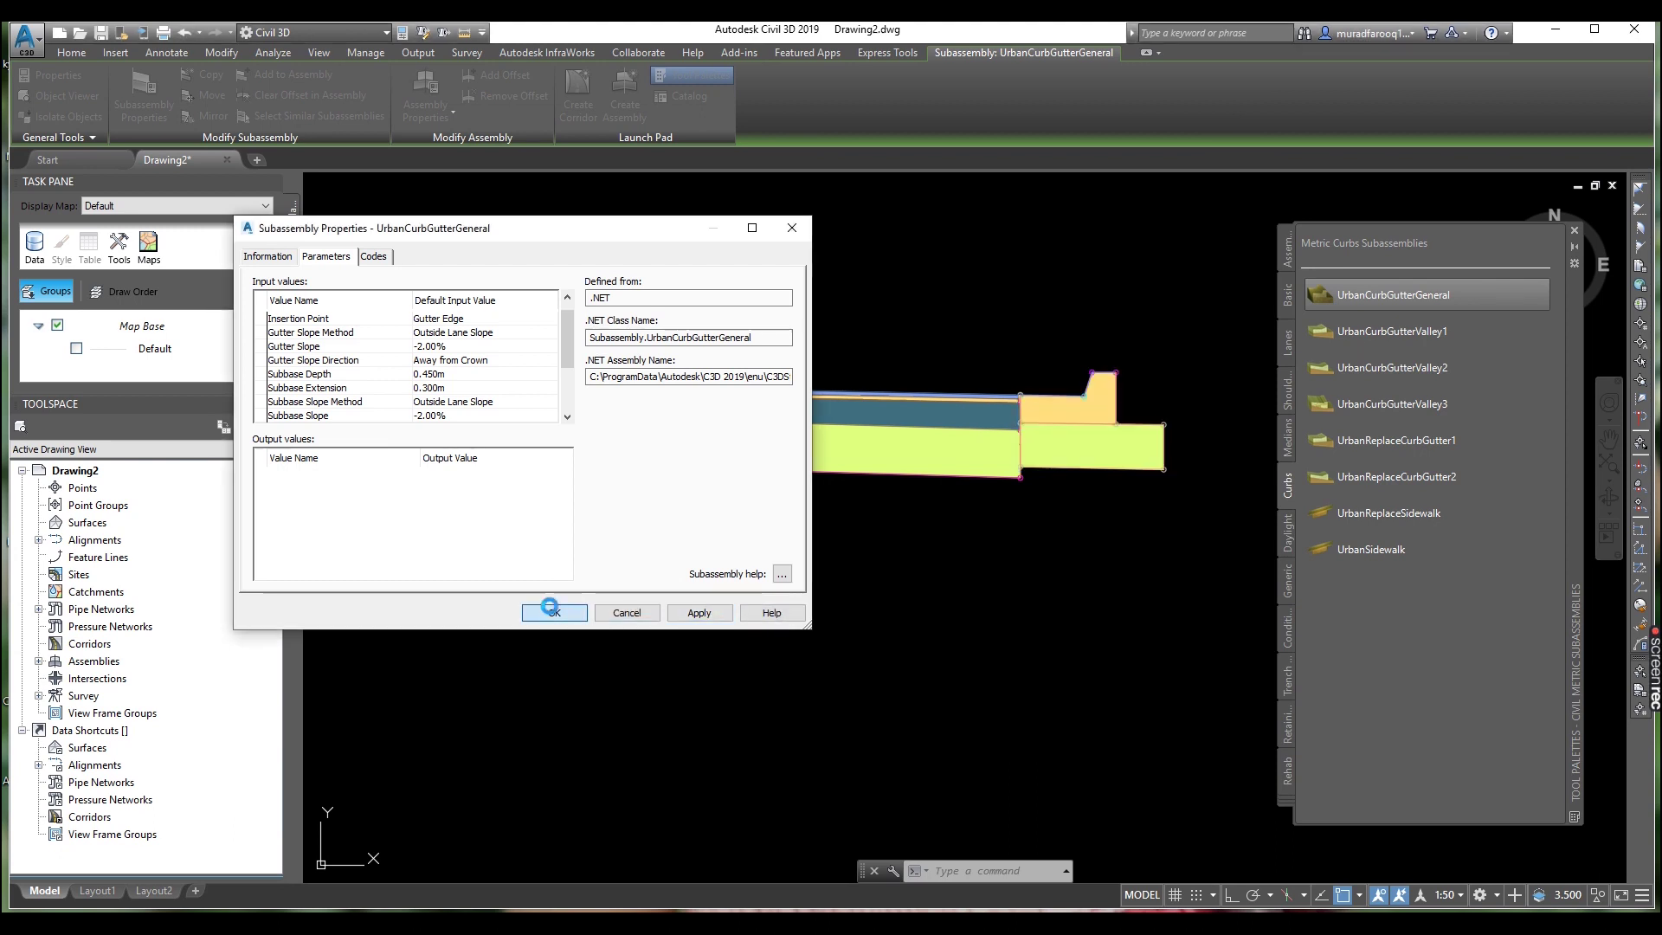
left_click(552, 611)
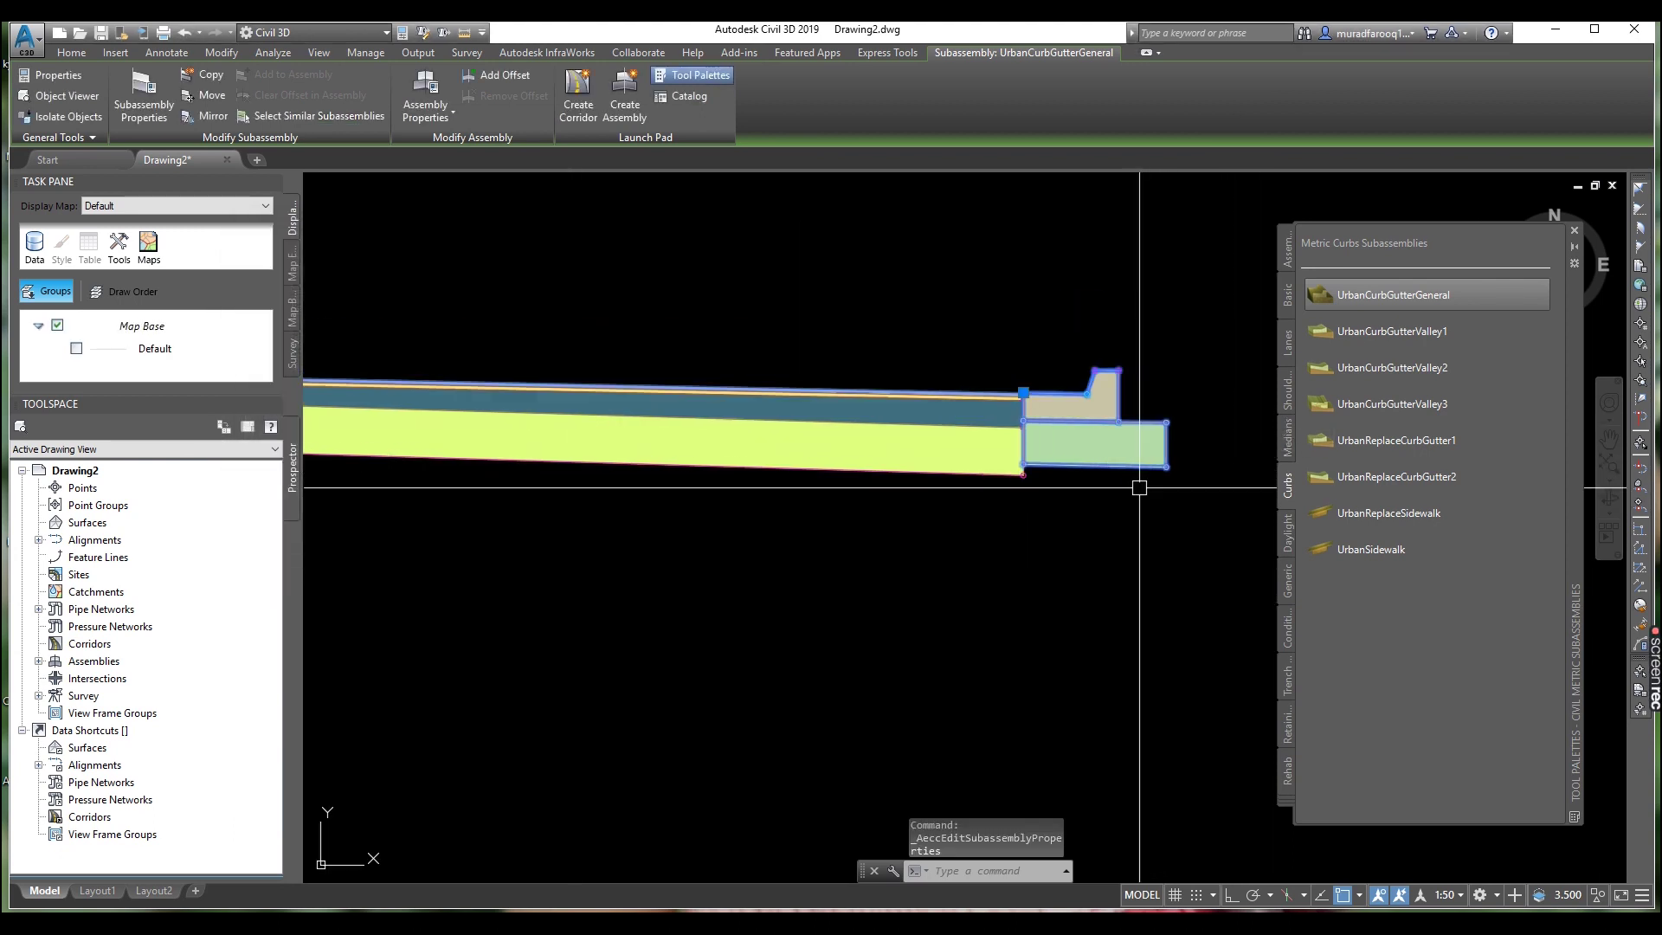
key("Escape")
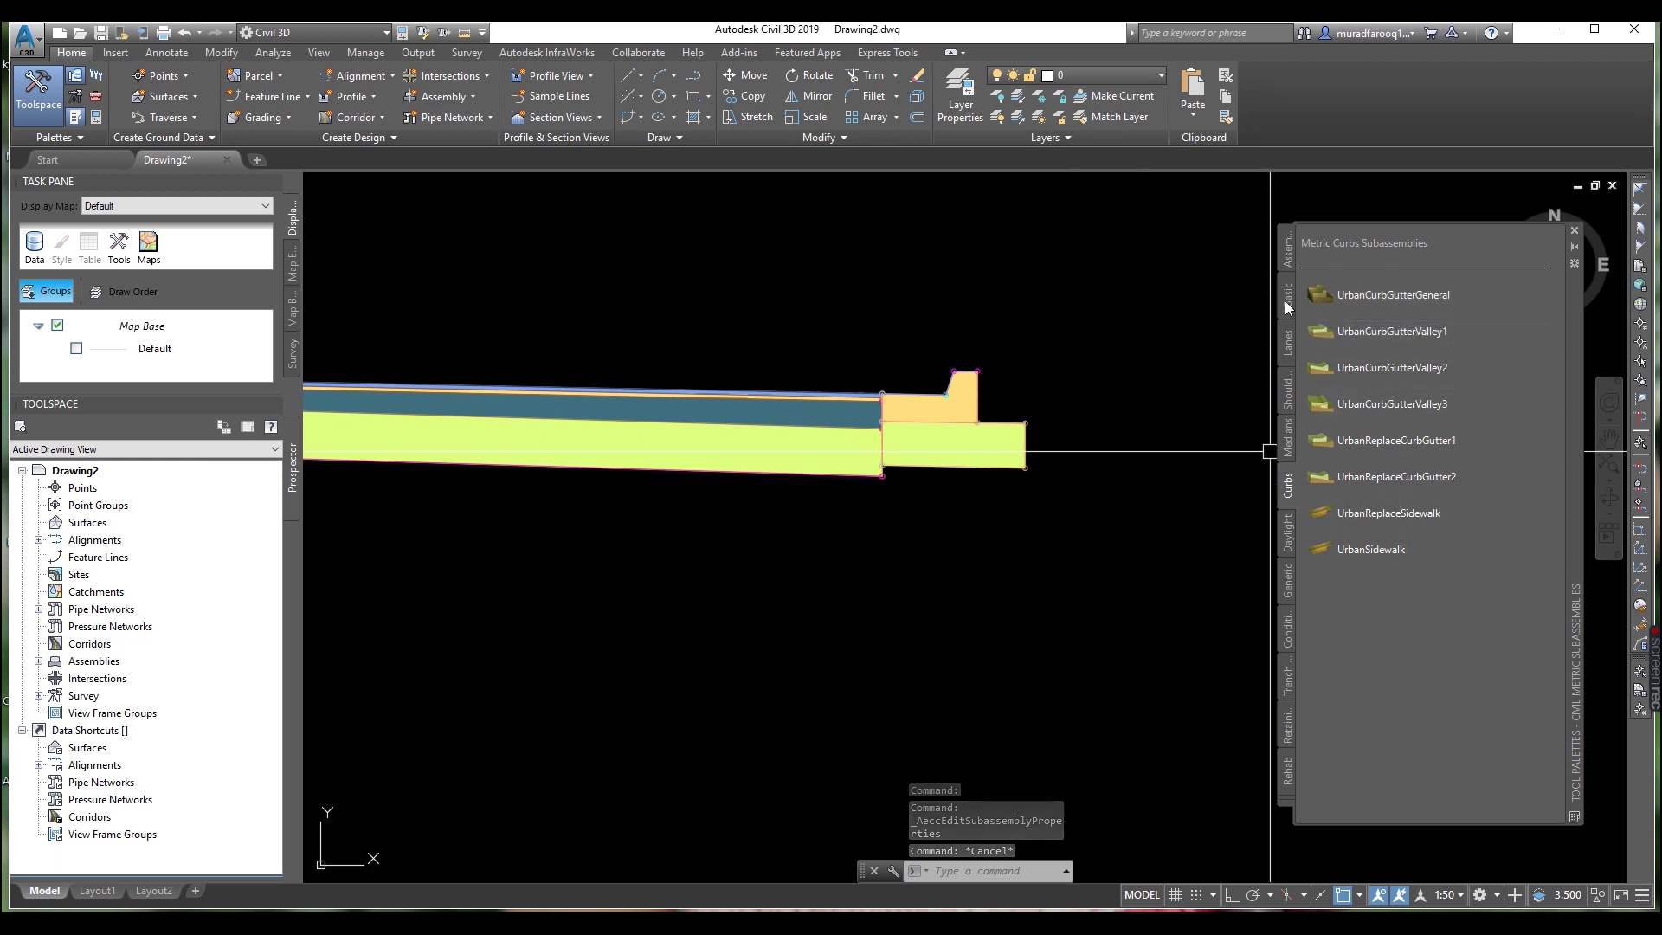
Attach a right-side metric BasicSidewalk subassembly to the top back point of the right curb and end the placement command.
left_click(1287, 297)
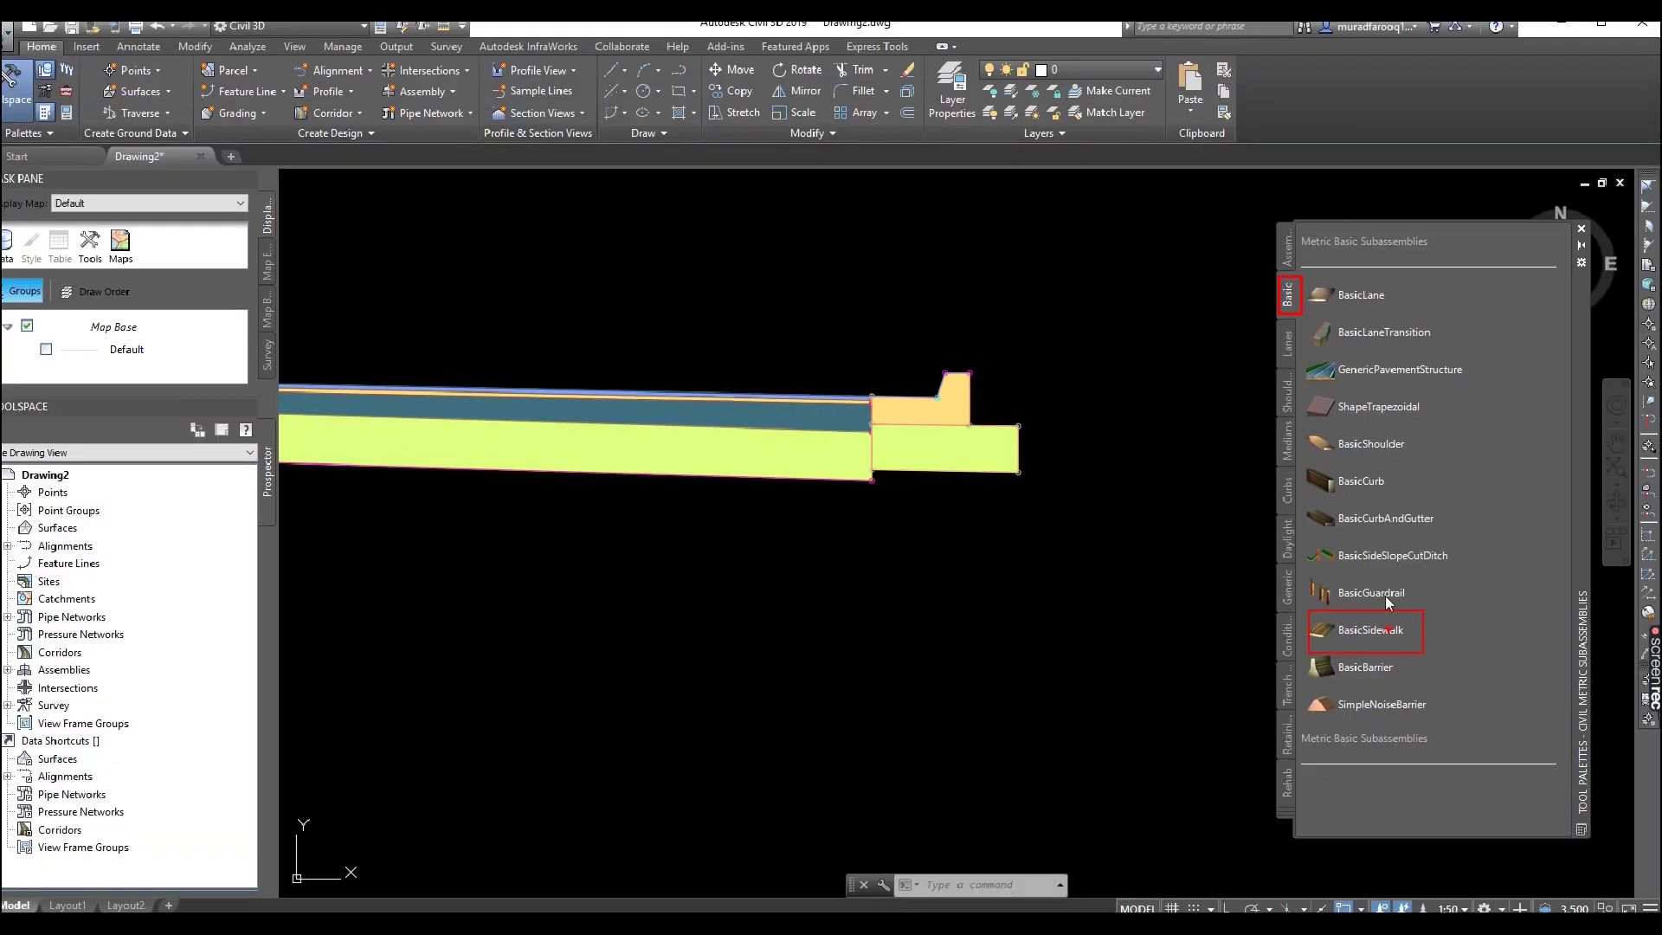
left_click(1379, 623)
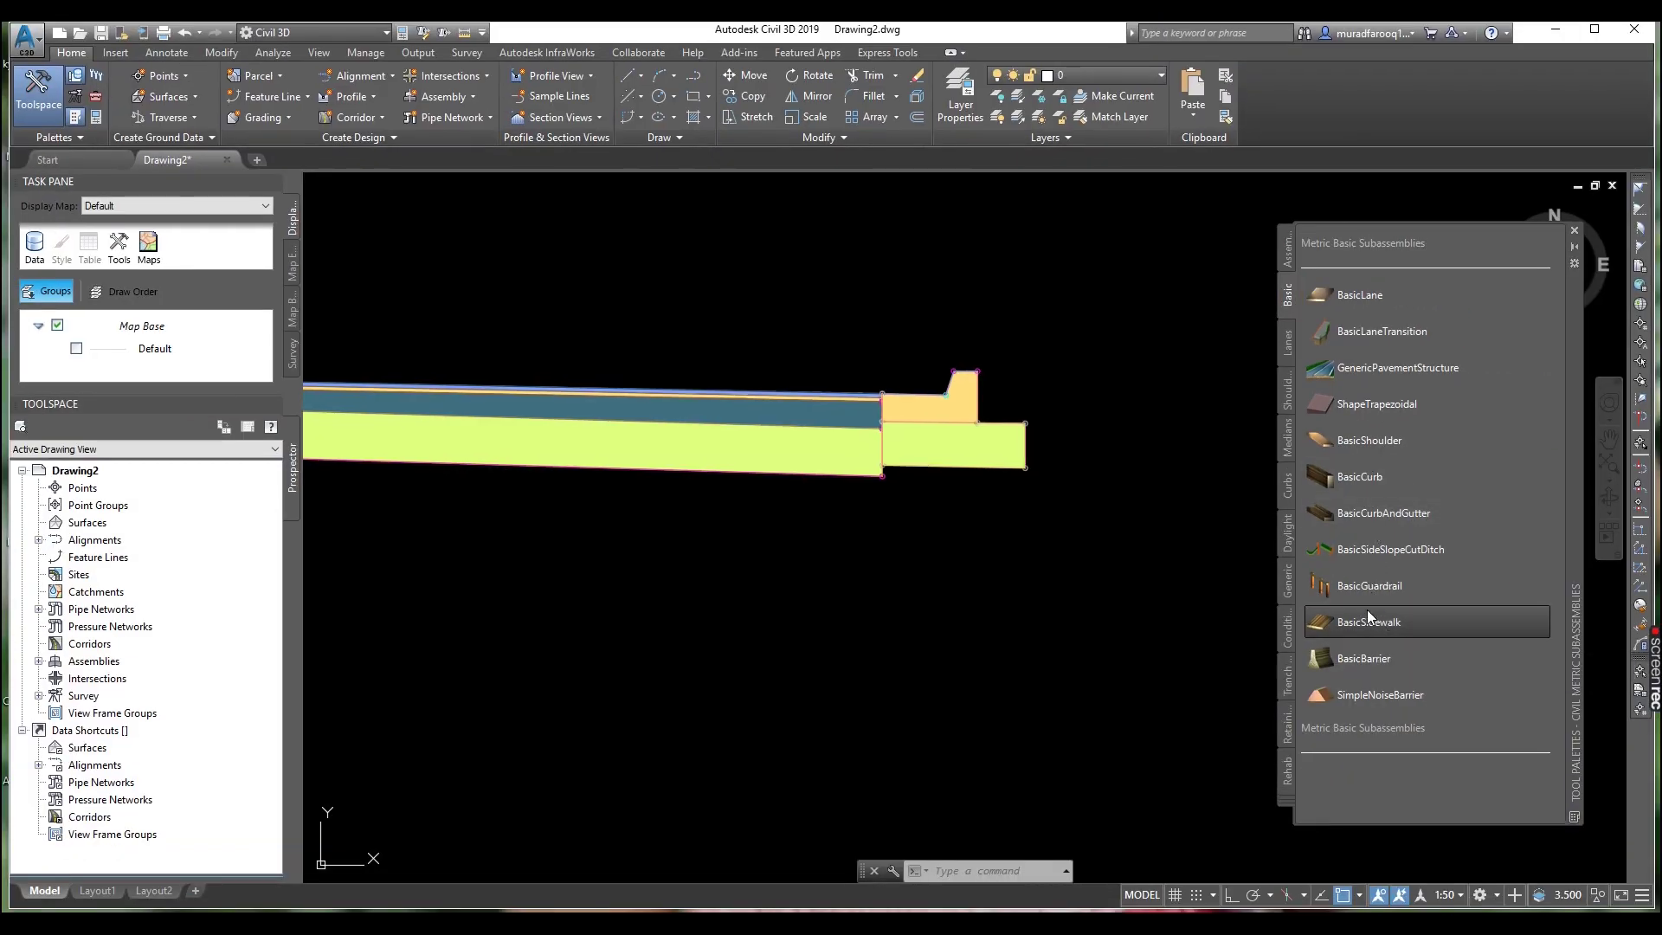
left_click(984, 367)
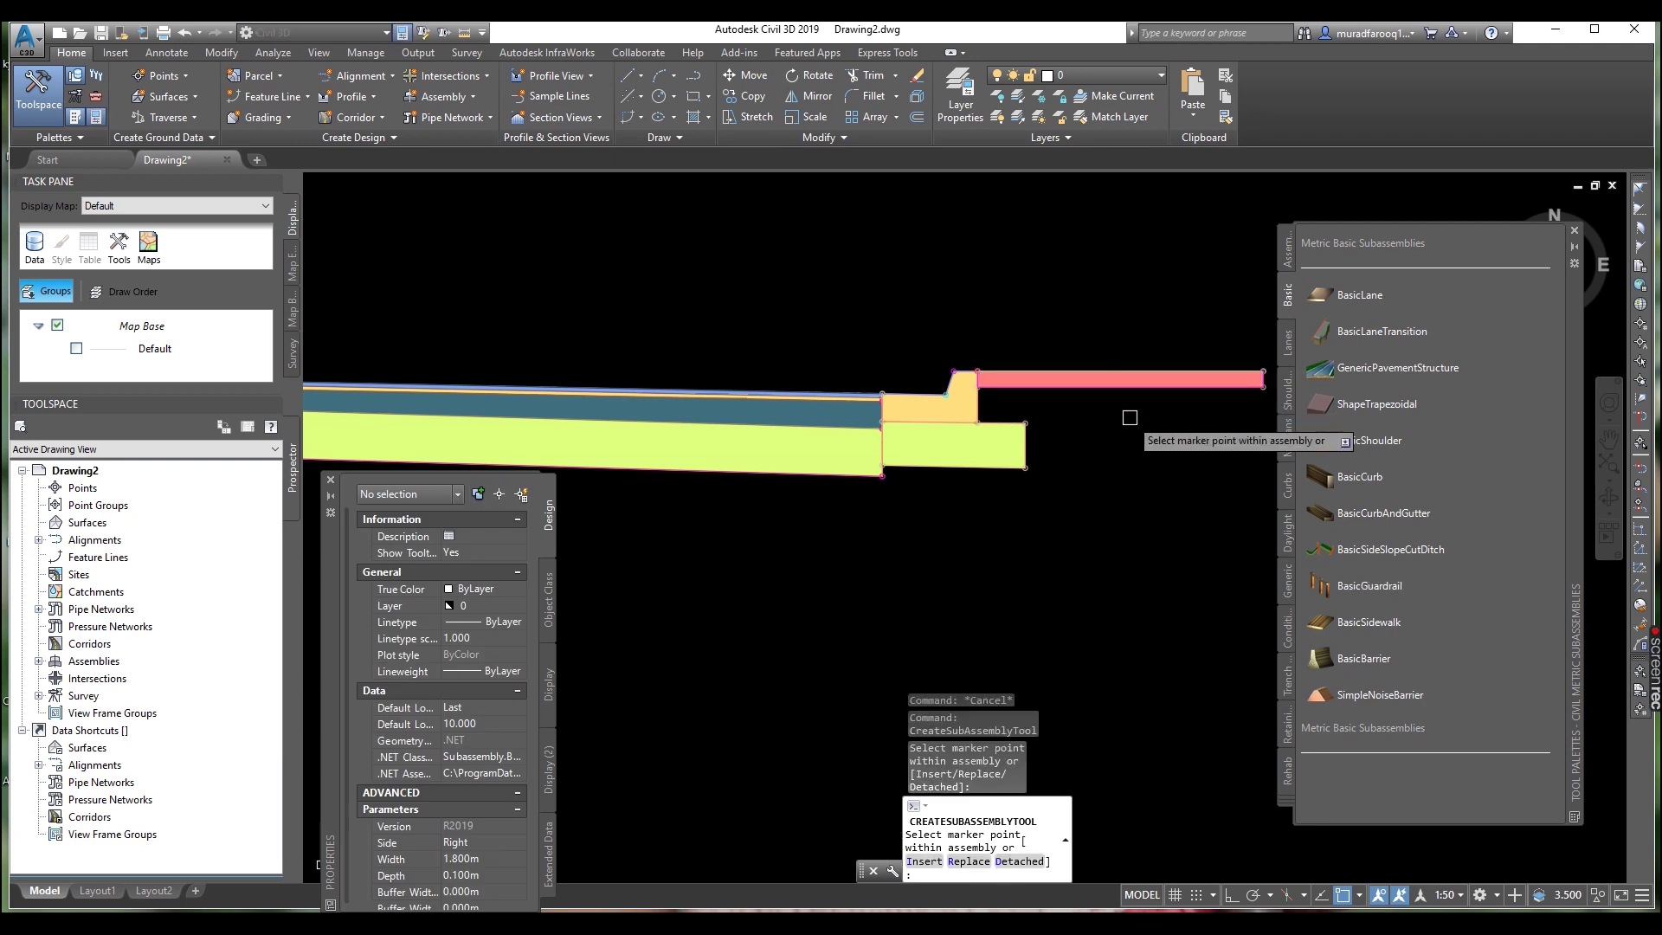
key("Escape")
mouse_move(1131, 422)
middle_mouse_down()
mouse_move(1152, 430)
mouse_move(1057, 438)
mouse_move(1167, 443)
middle_mouse_up()
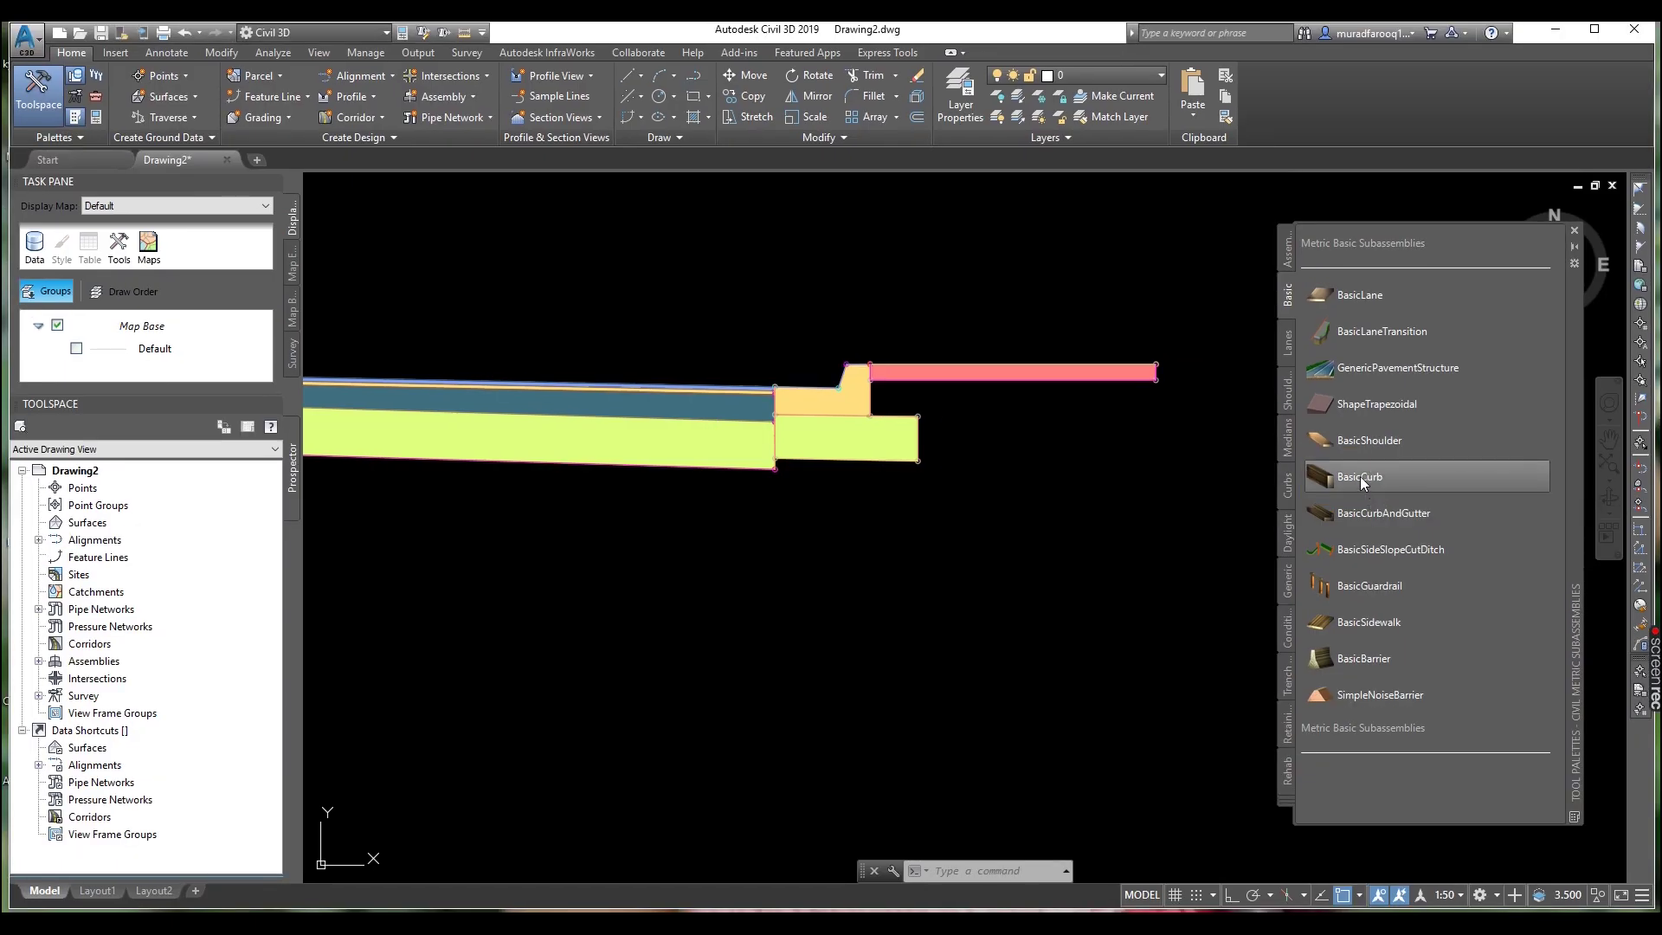
Attach a right-side BasicCurb subassembly to the top outer point of the sidewalk and end the placement command.
left_click(1361, 478)
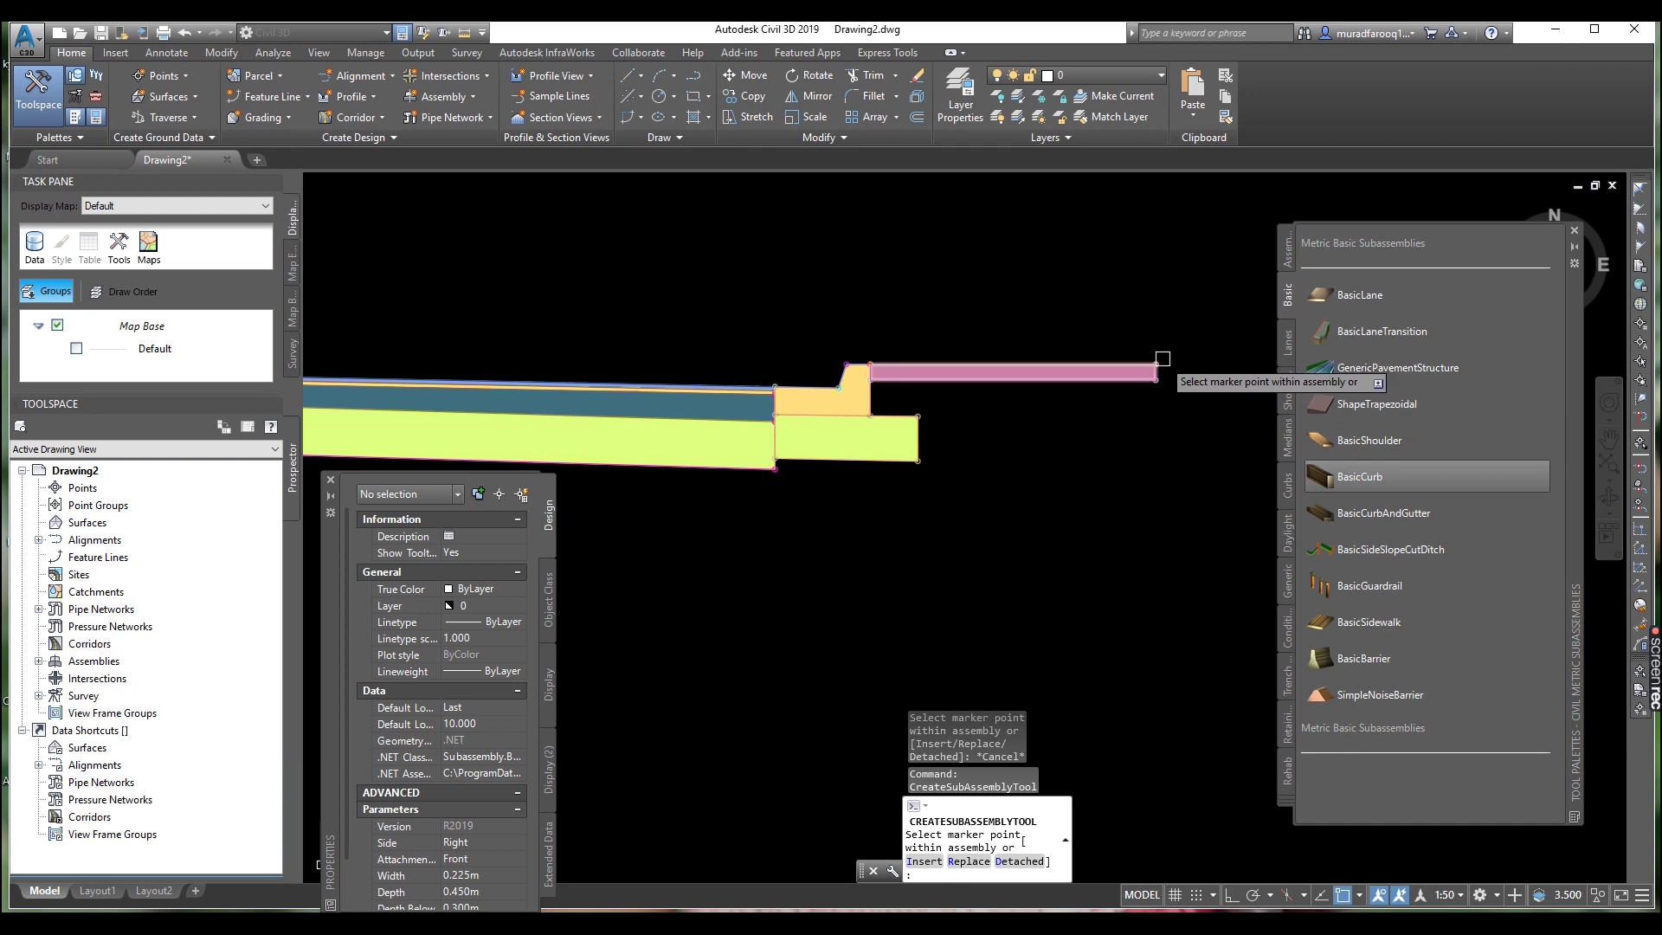
left_click(1160, 364)
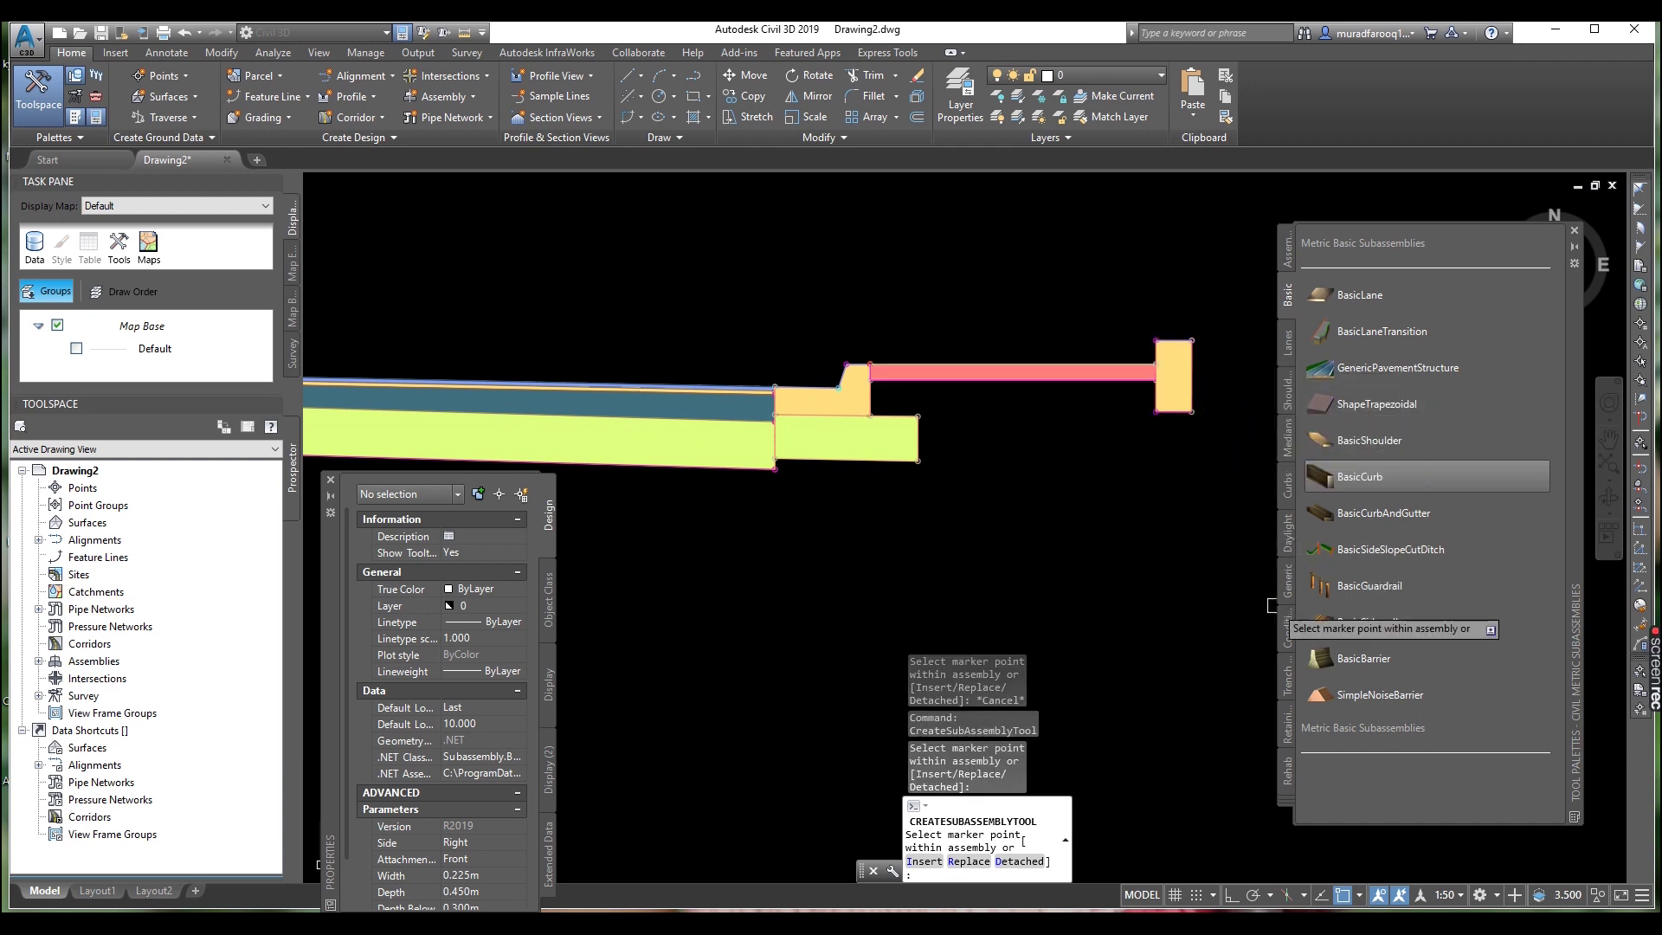
key("Escape")
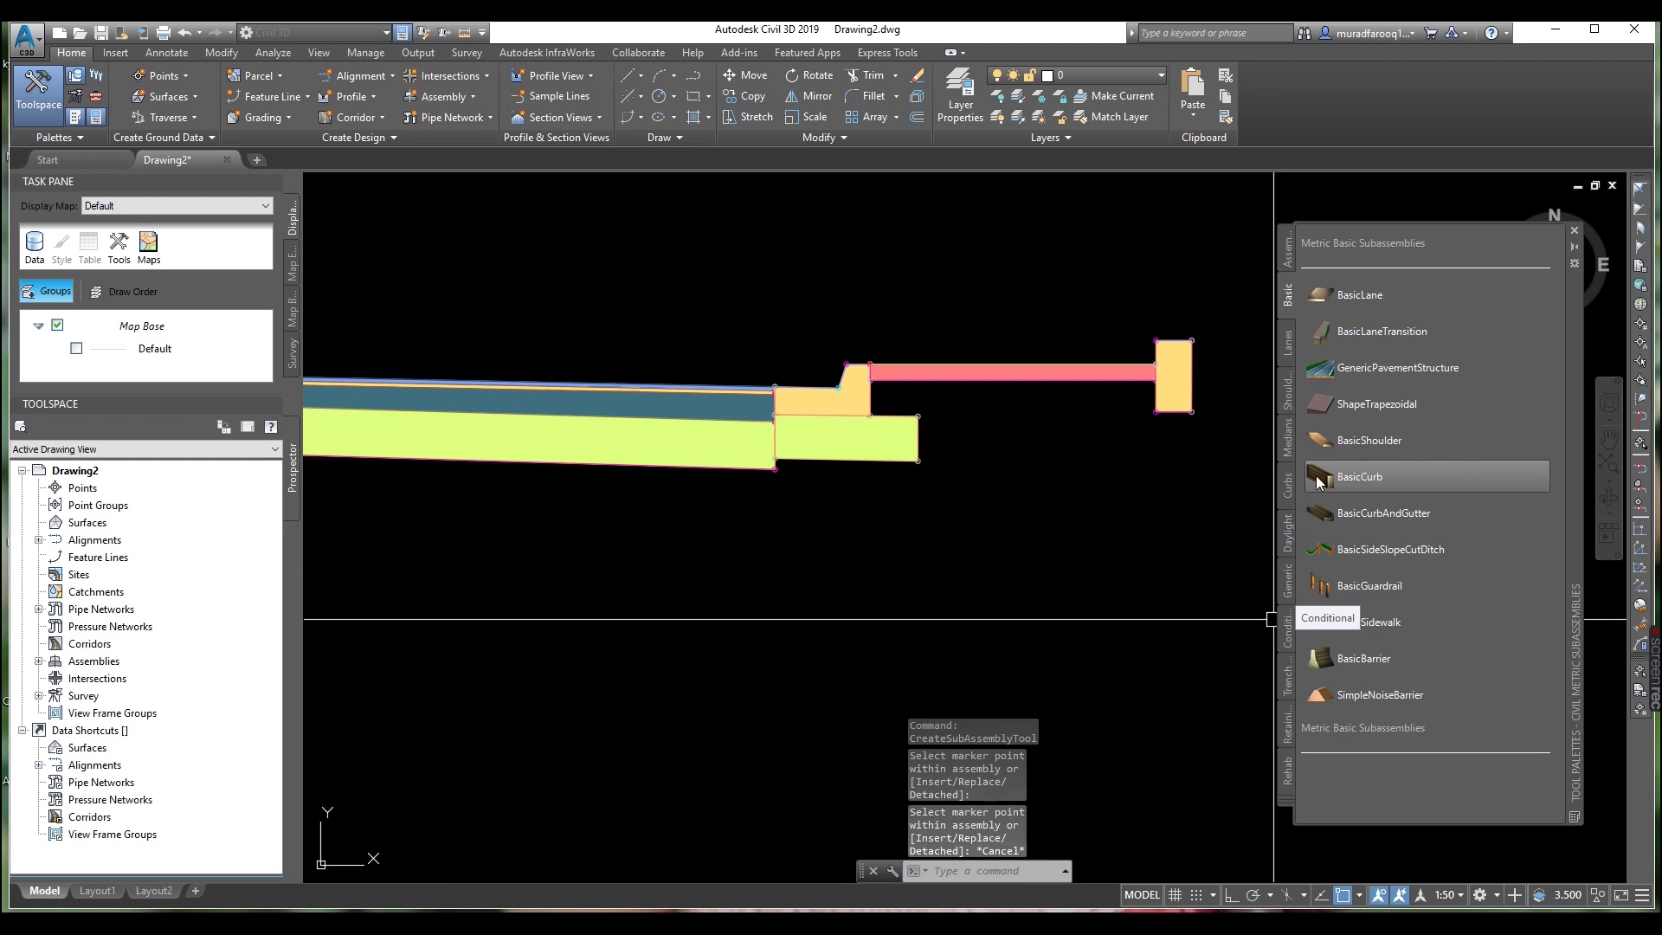
Review the input parameters of the BasicCurb subassembly at the sidewalk's outer edge and accept its properties unchanged.
scroll(1211, 429, "down", 2)
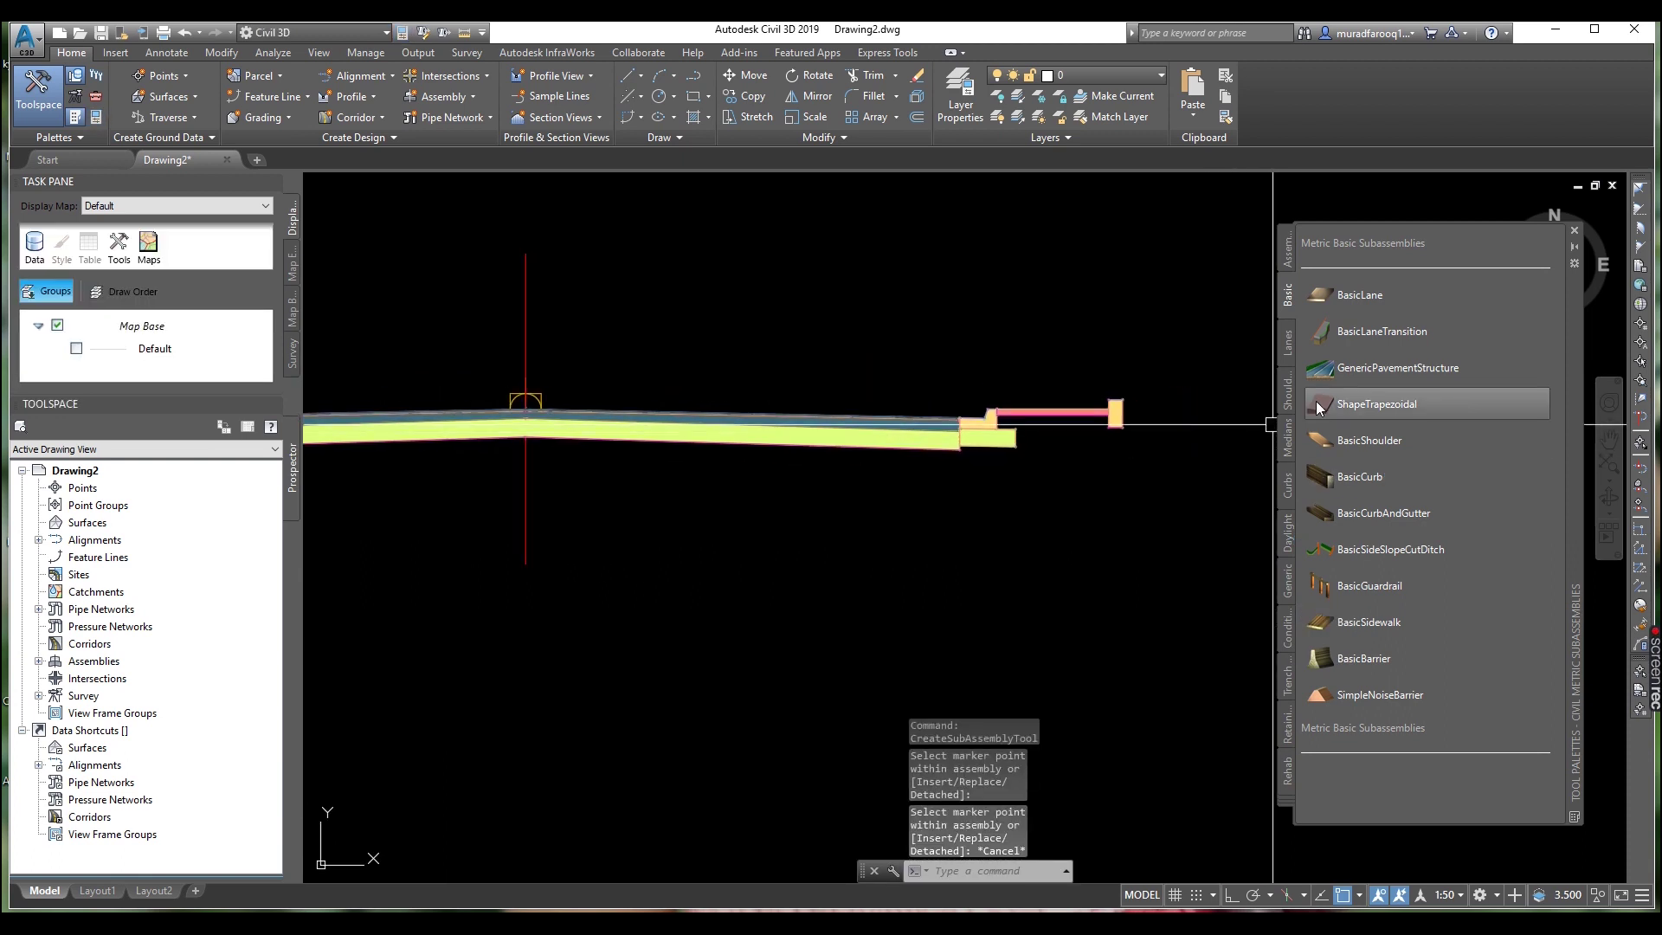
left_click(1368, 440)
scroll(1094, 405, "up", 2)
left_click(1095, 404)
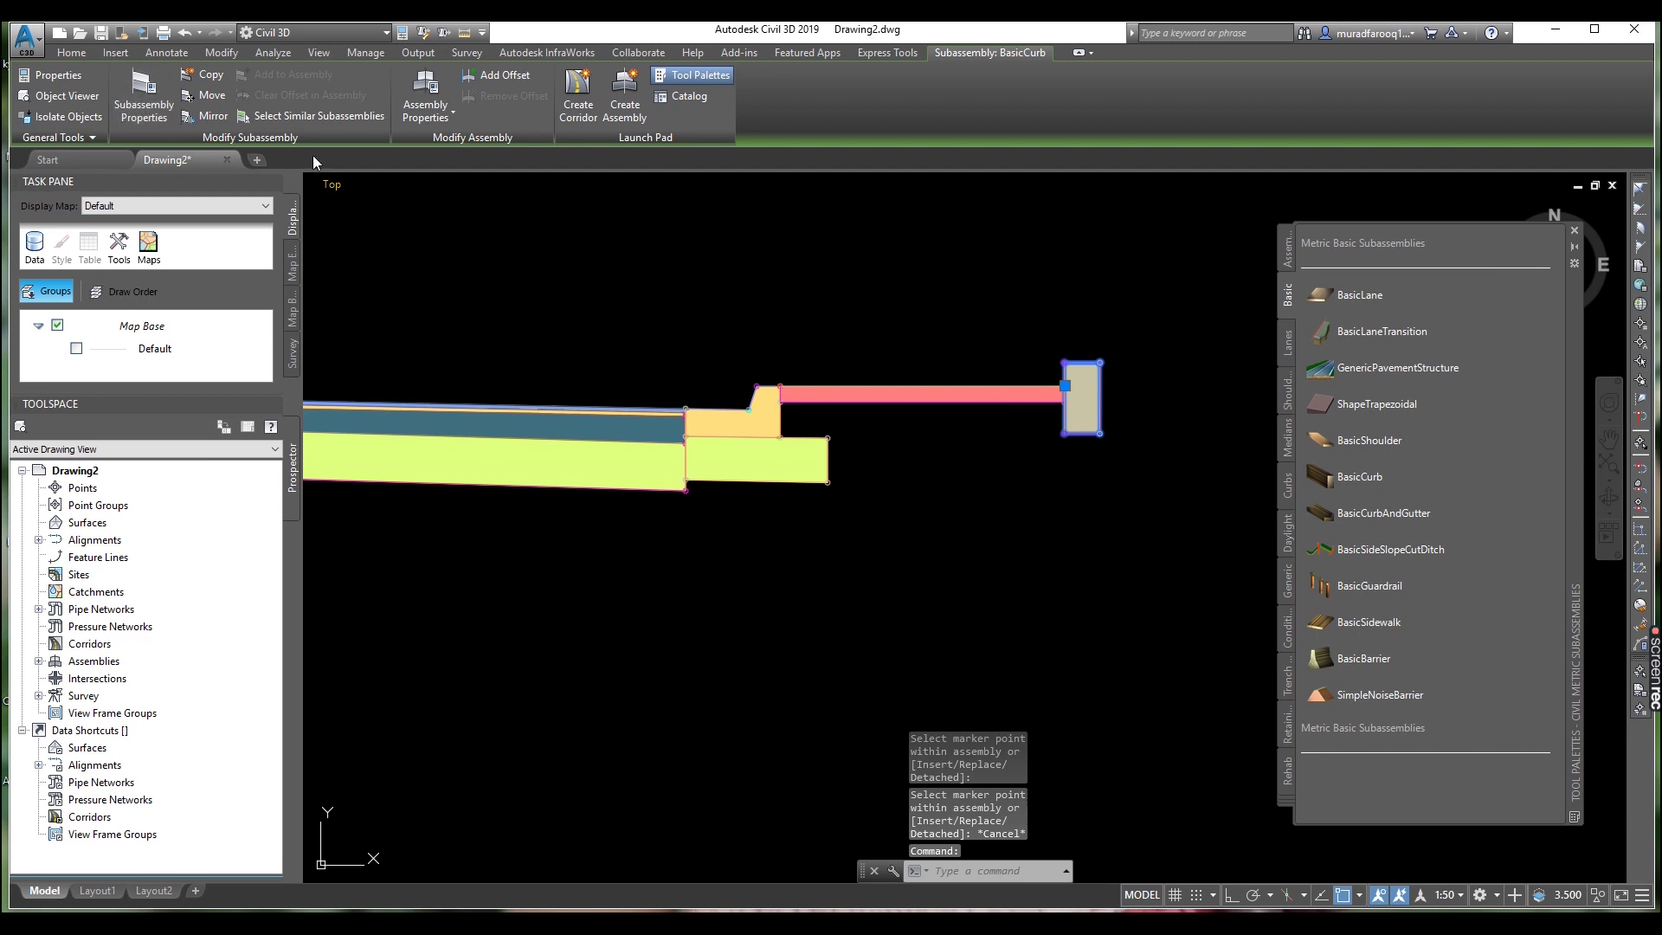
left_click(143, 100)
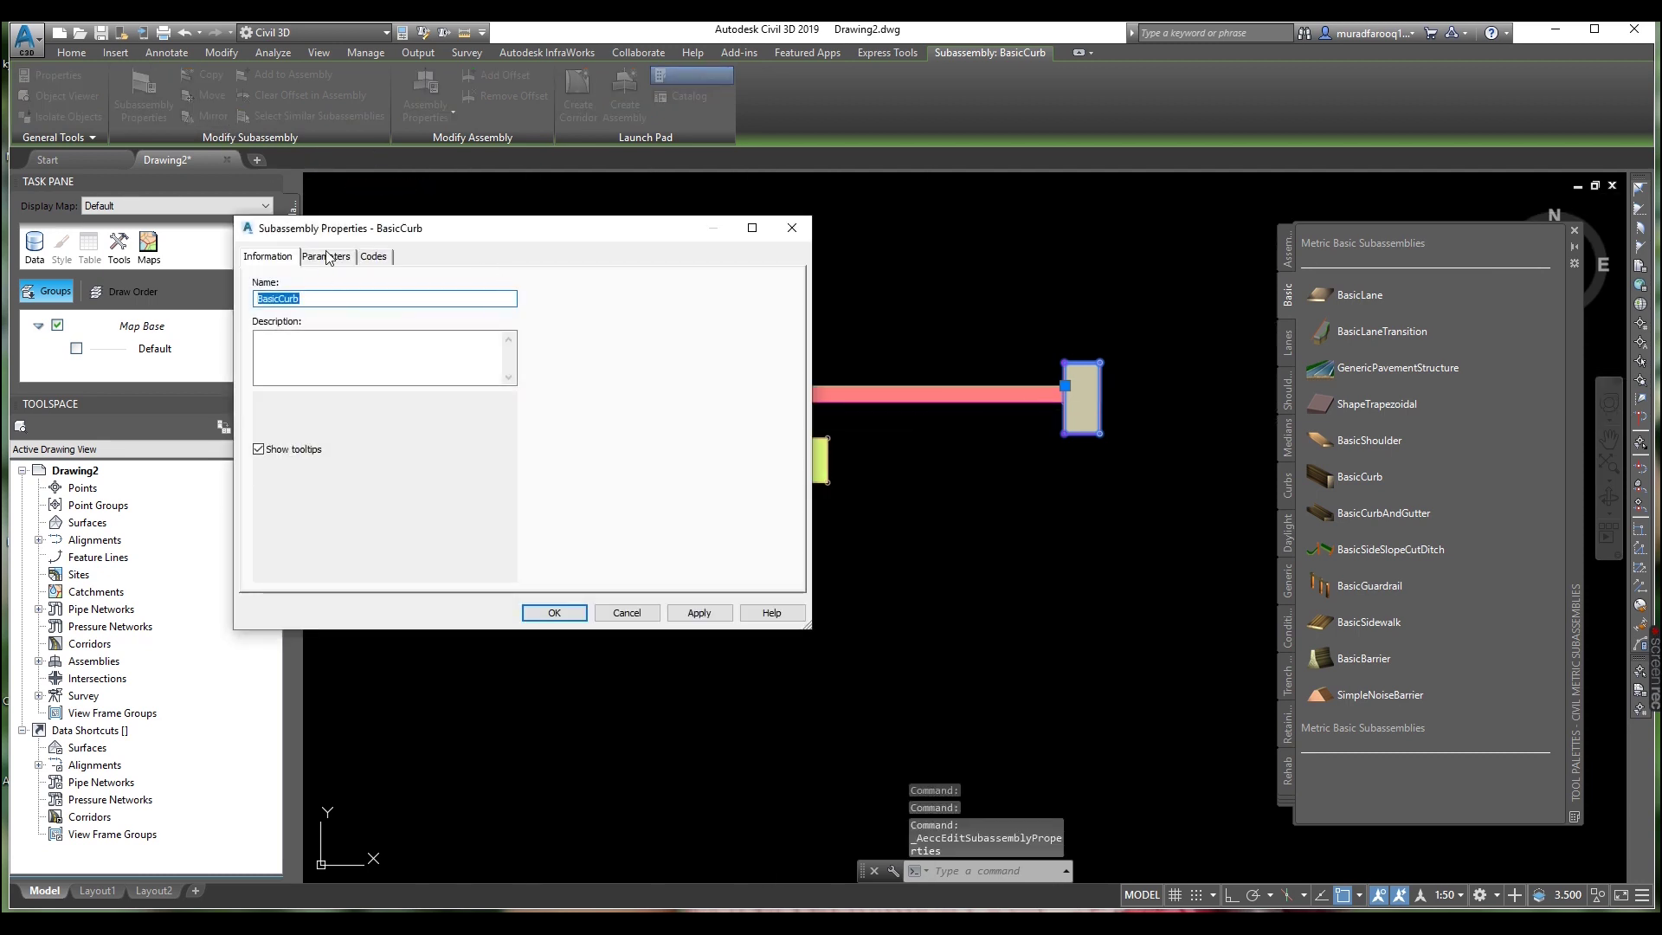
left_click(328, 257)
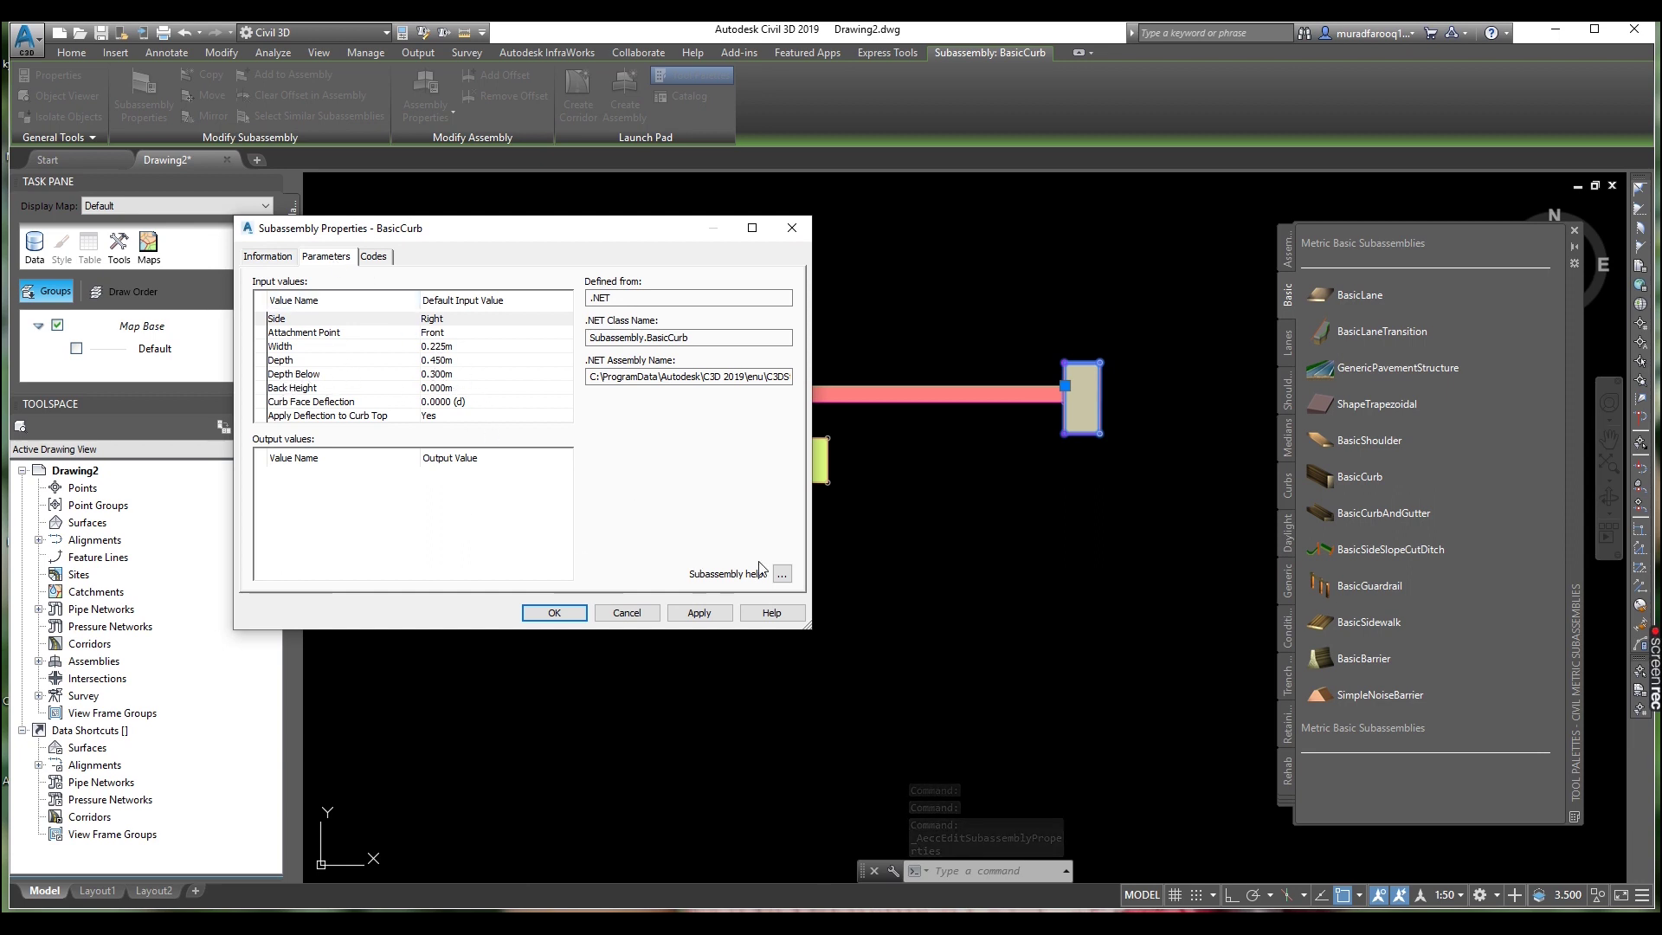
left_click(700, 612)
left_click(554, 613)
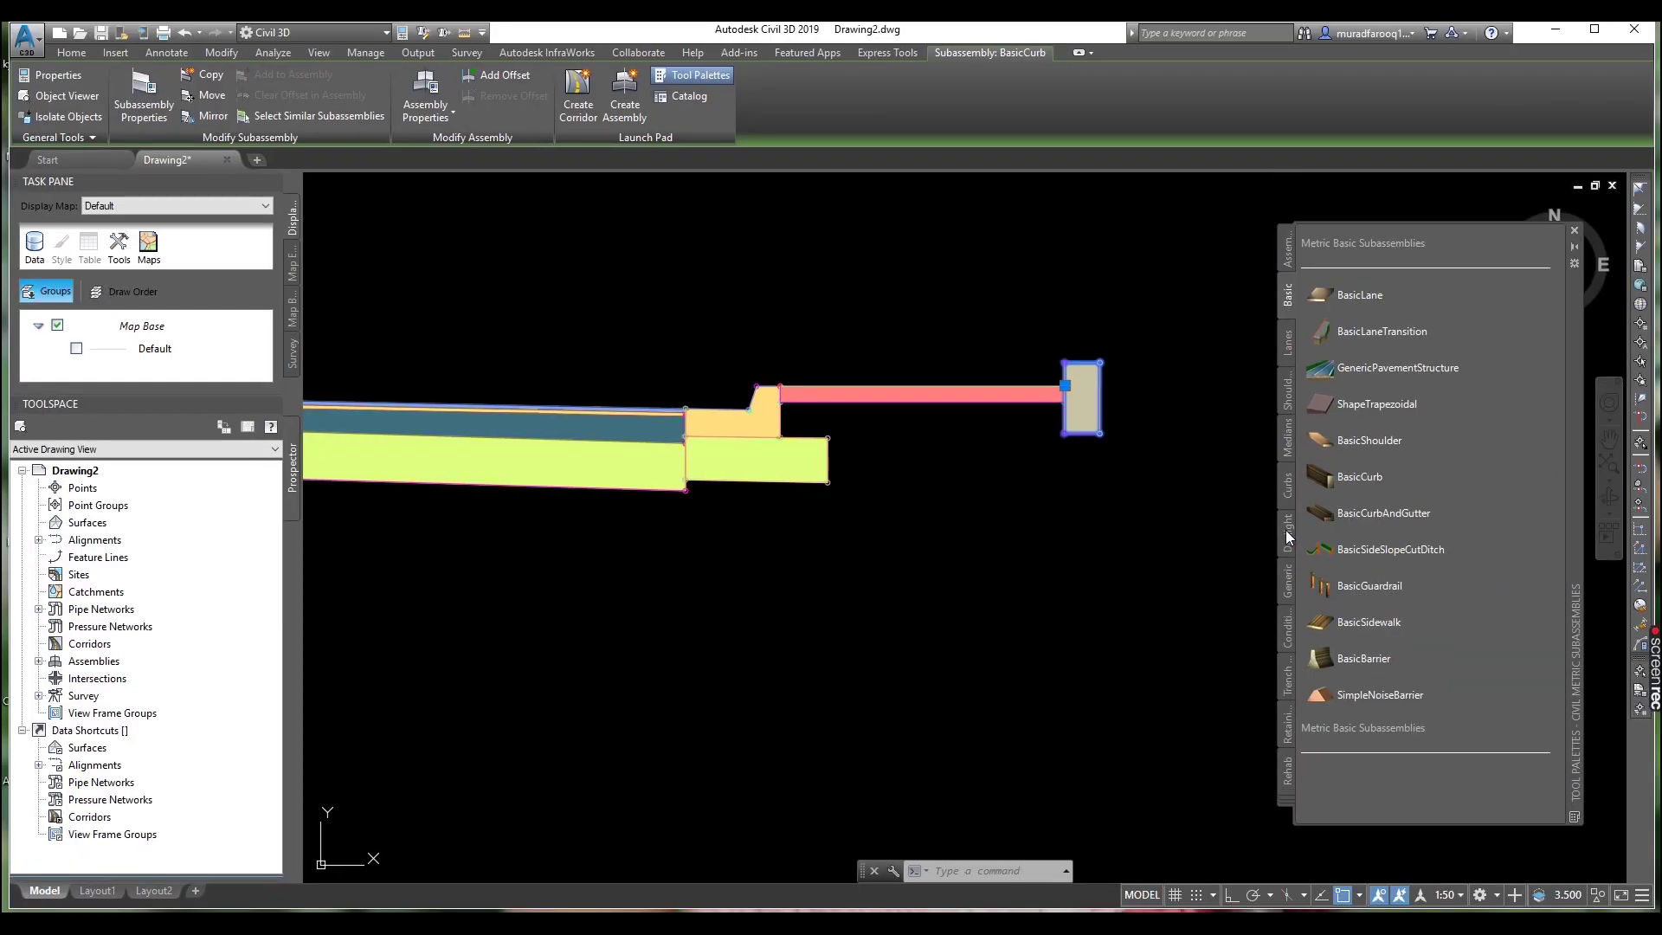
Attach a metric DaylightBench subassembly to the top outer point of the BasicCurb beyond the sidewalk.
left_click(1287, 535)
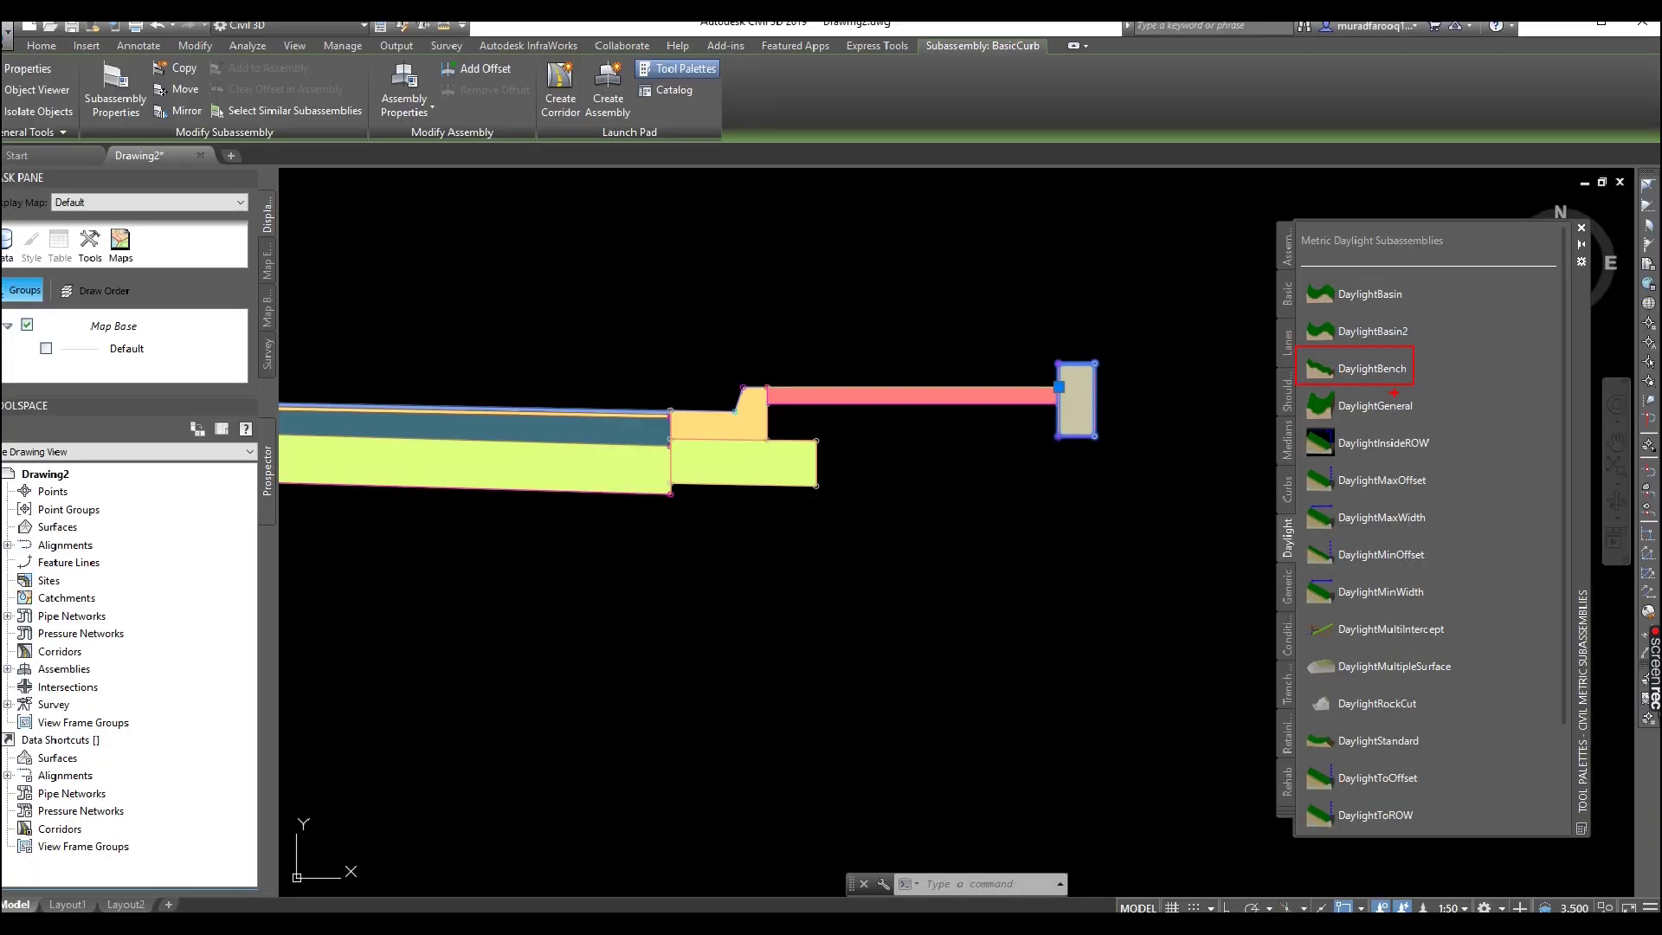
left_click(1419, 410)
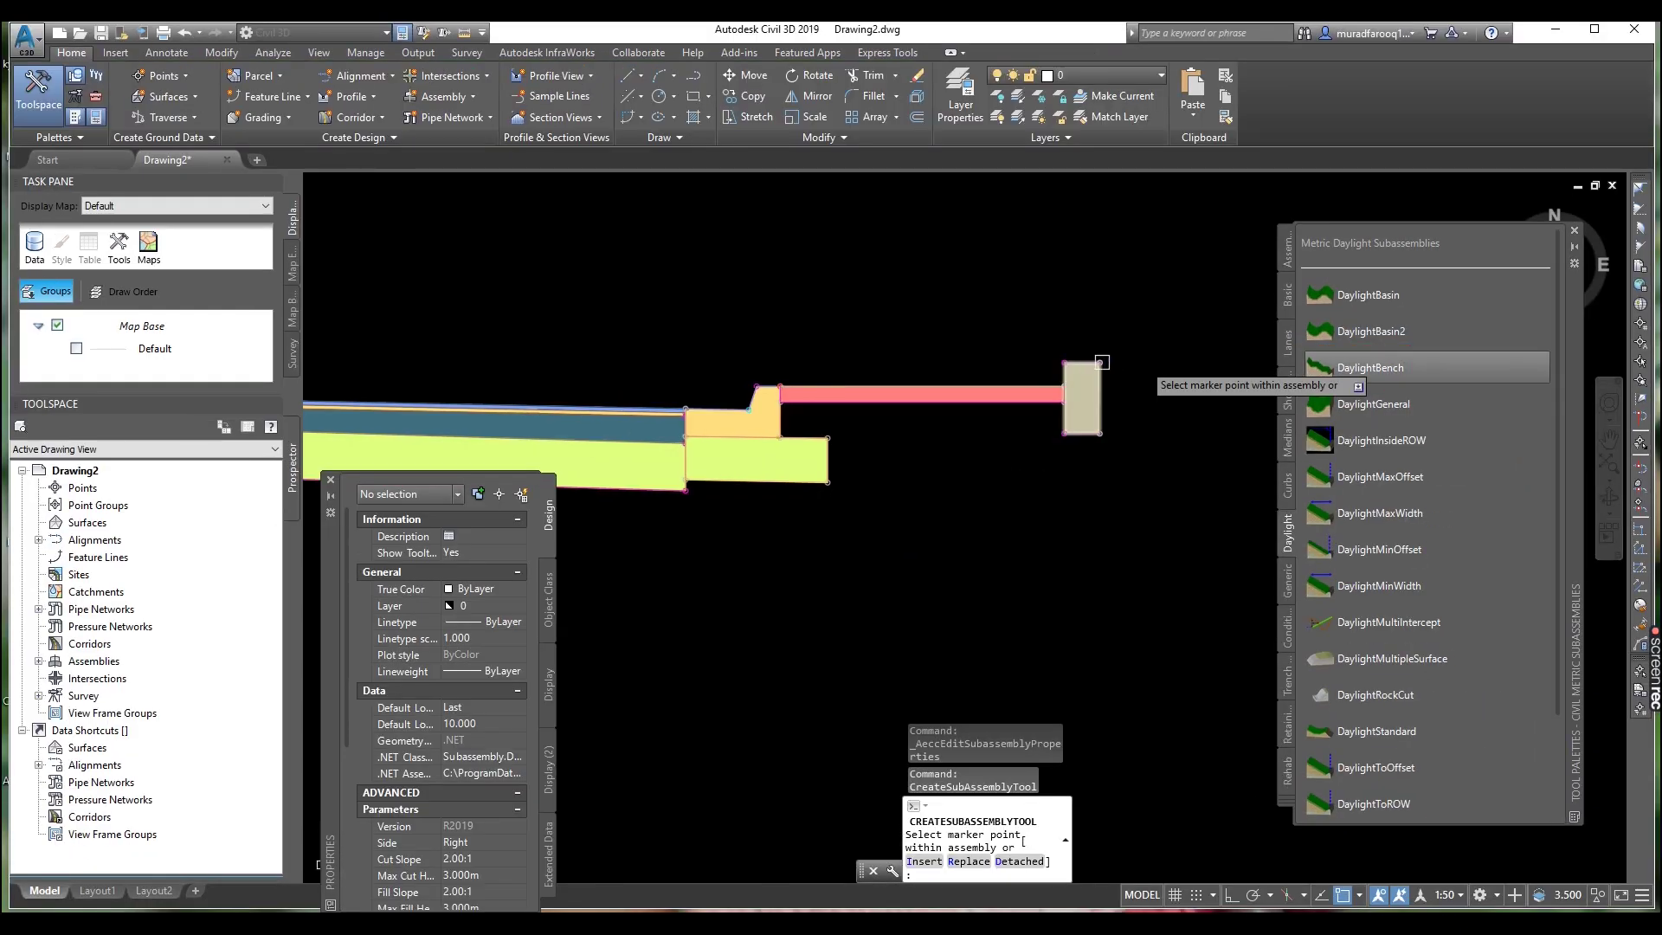
scroll(1107, 355, "down", 5)
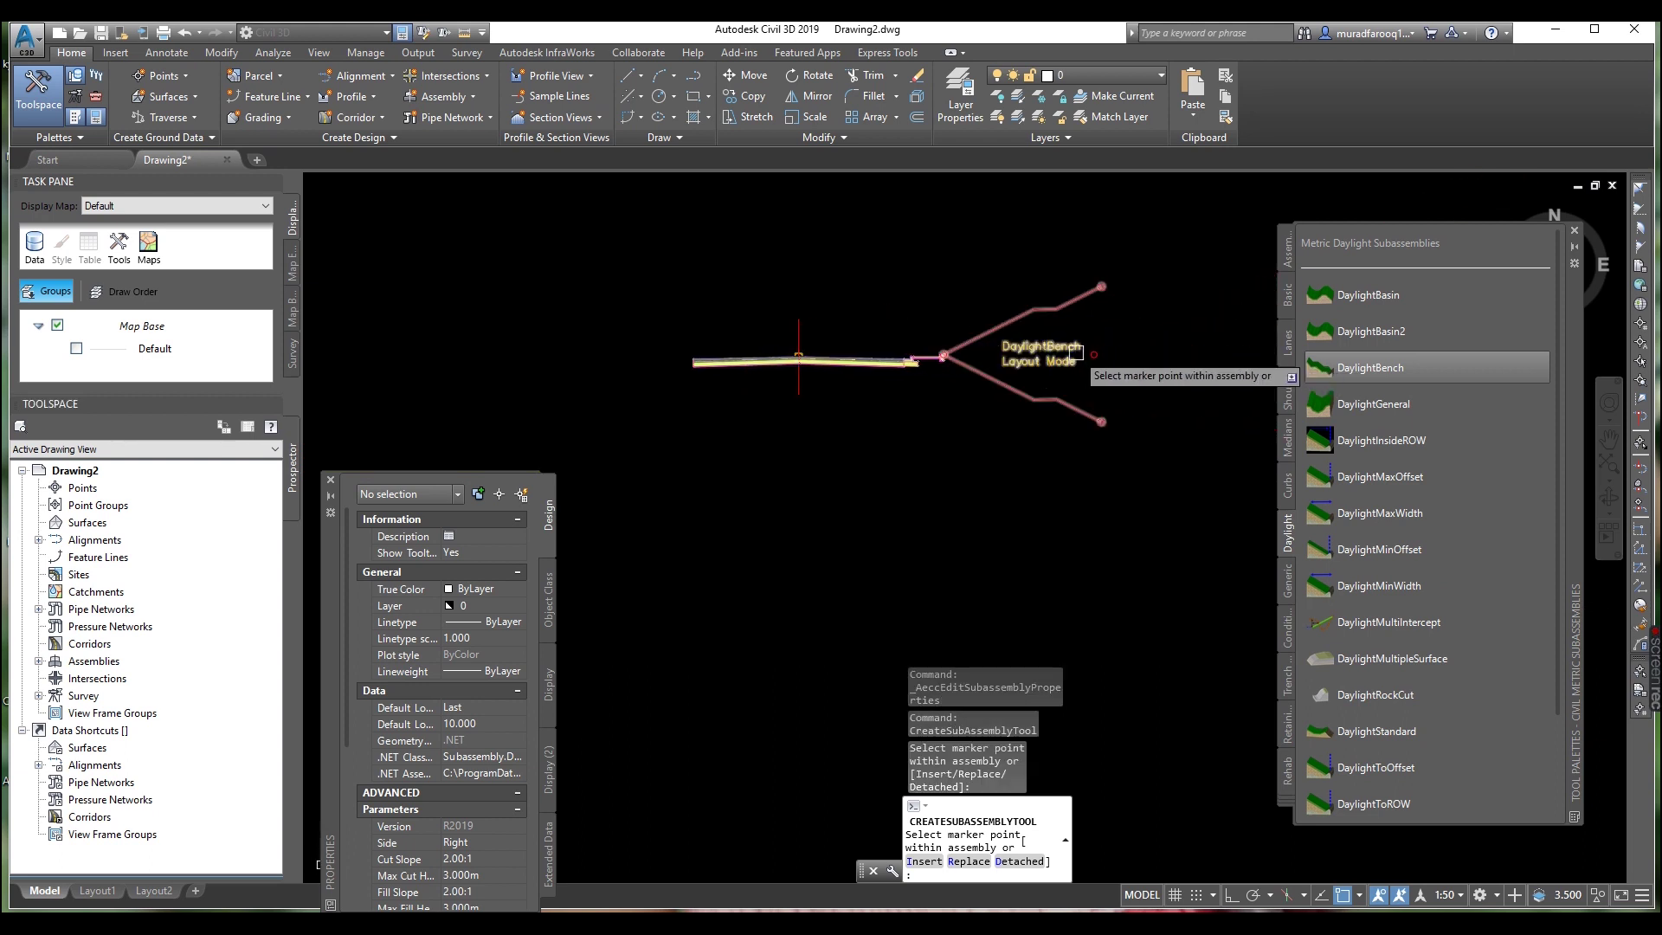
scroll(1098, 364, "up", 2)
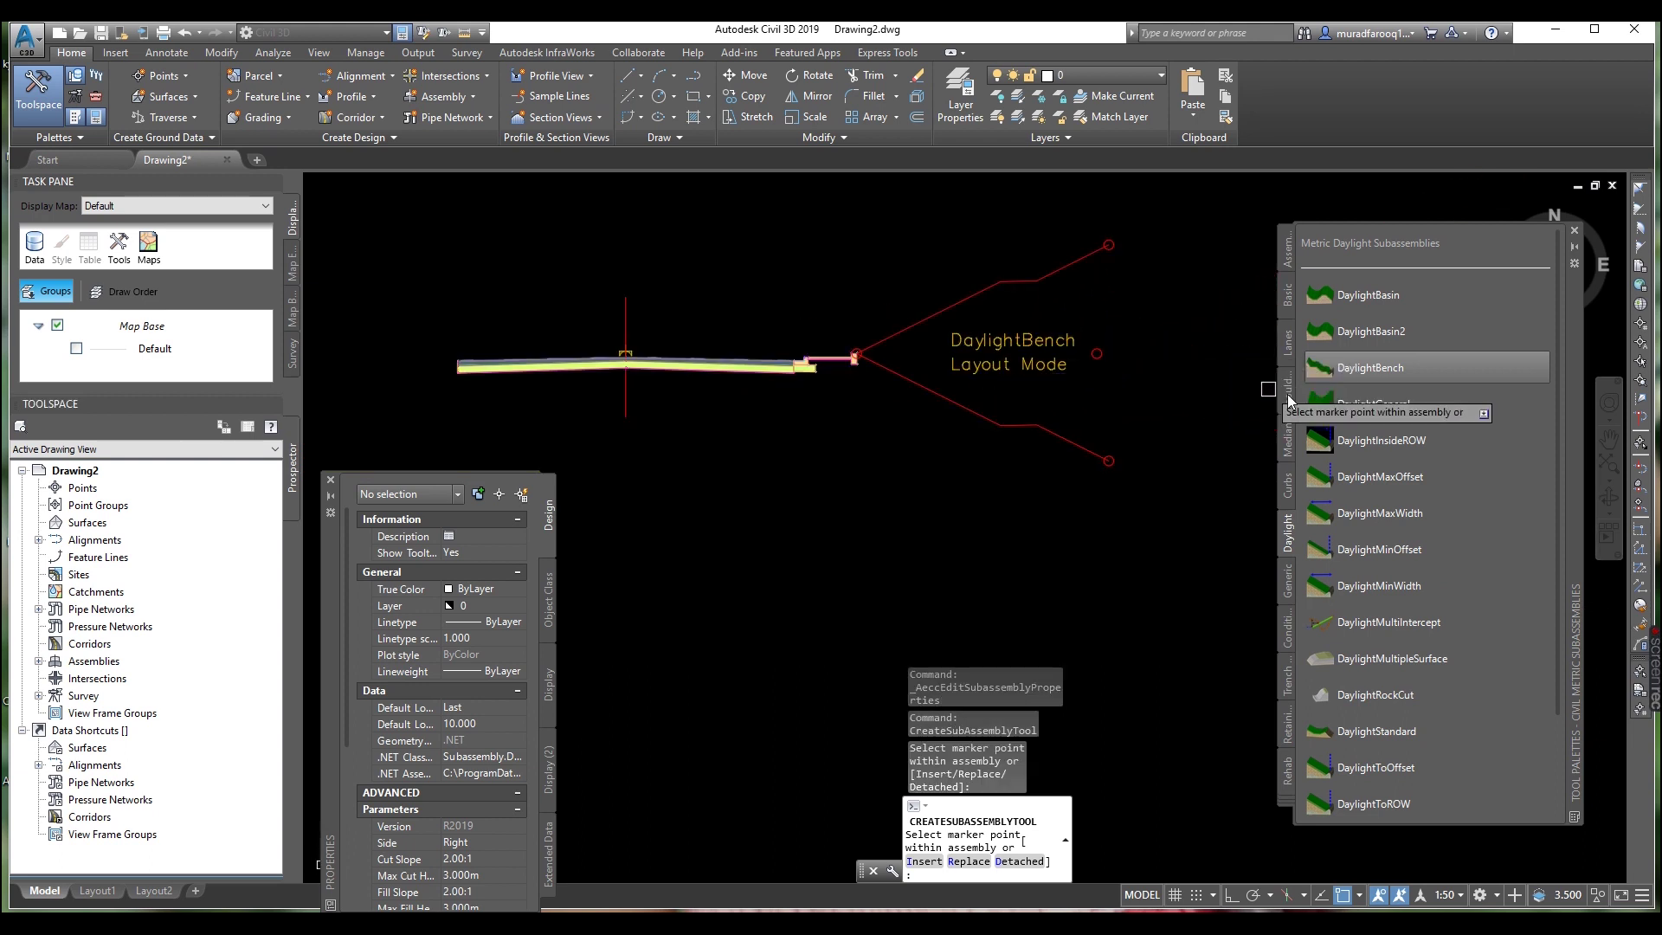
End the placement command and delete both DaylightBench subassemblies from the right side of the assembly.
left_click(1056, 430)
key("Escape")
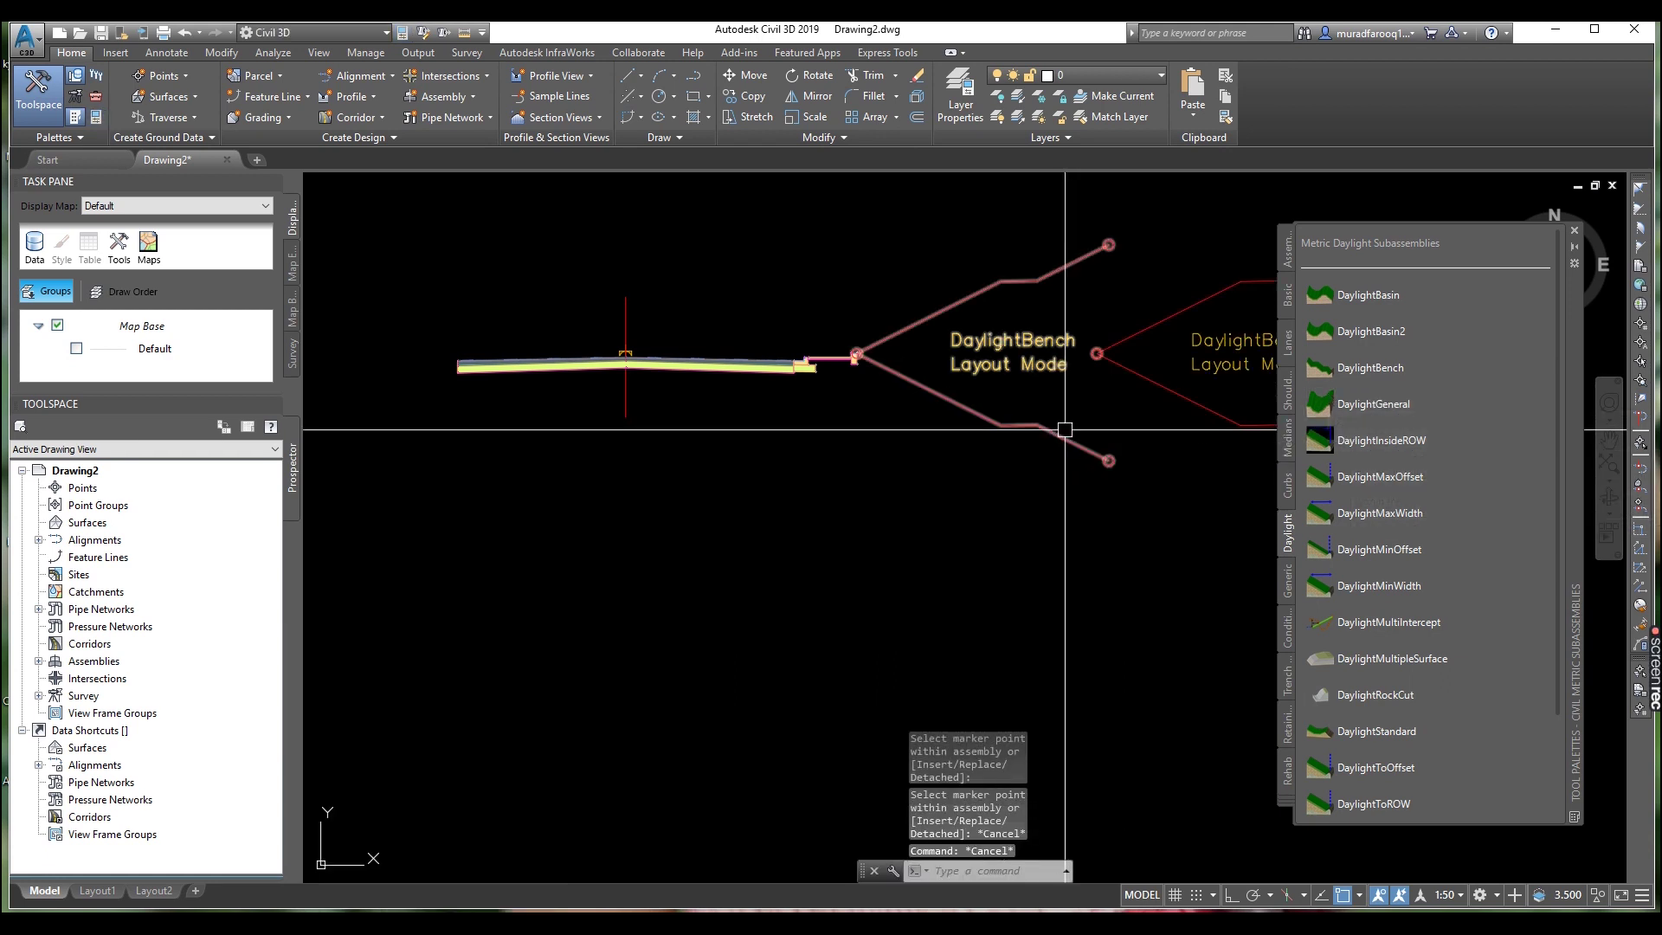
left_click(1159, 382)
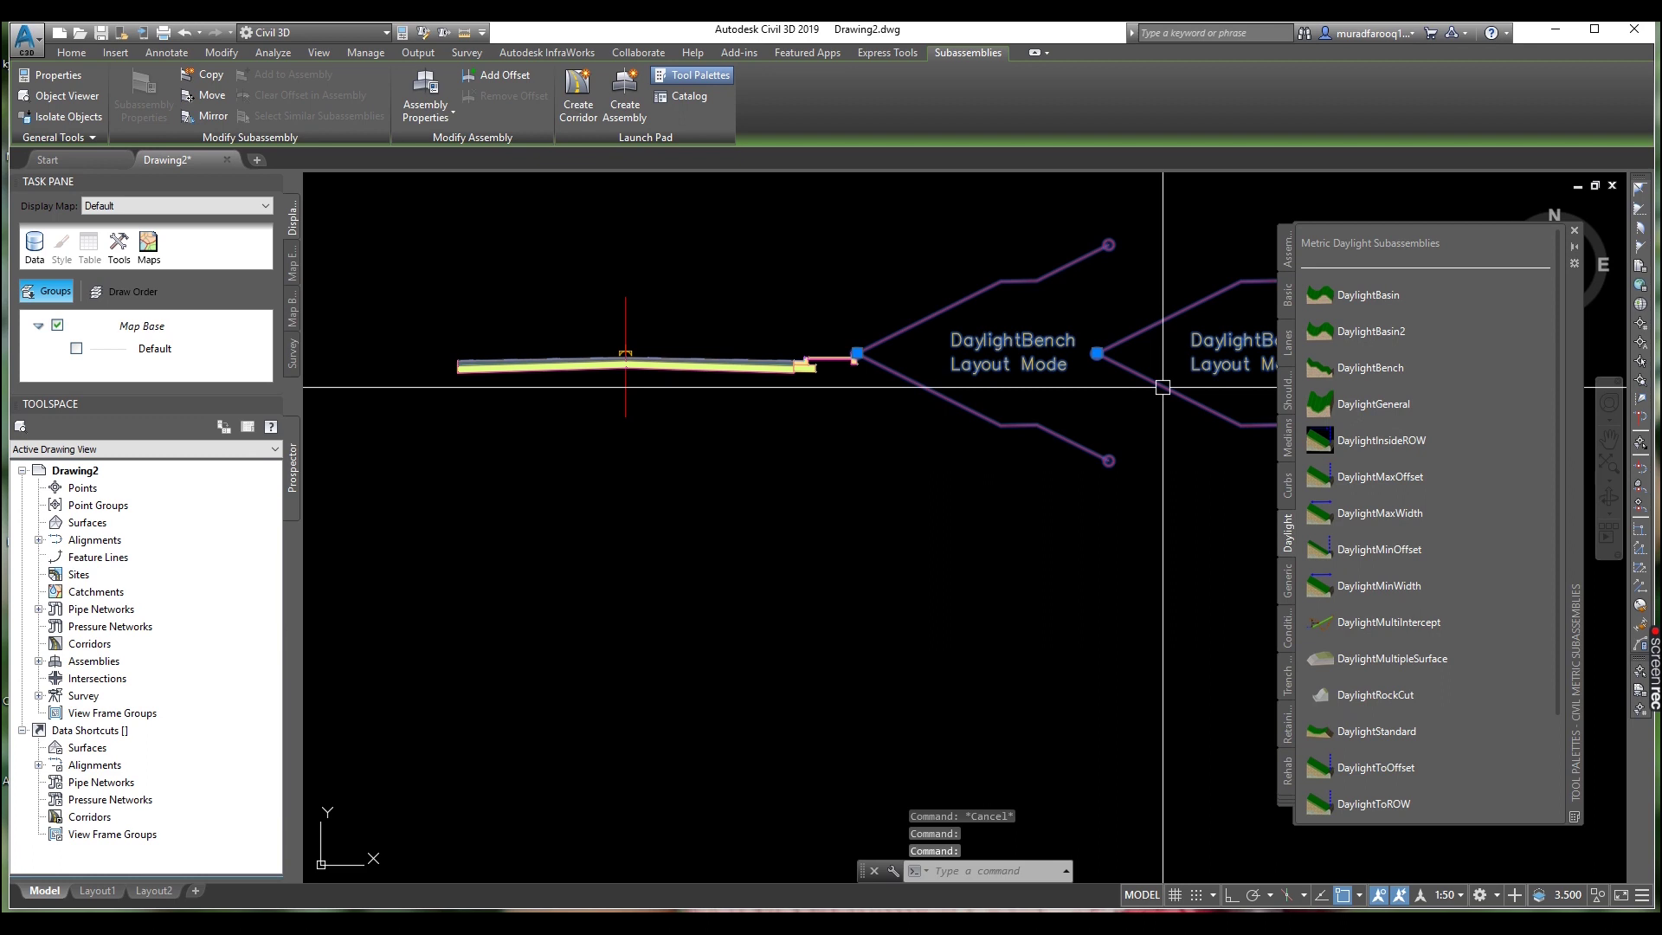
key("Delete")
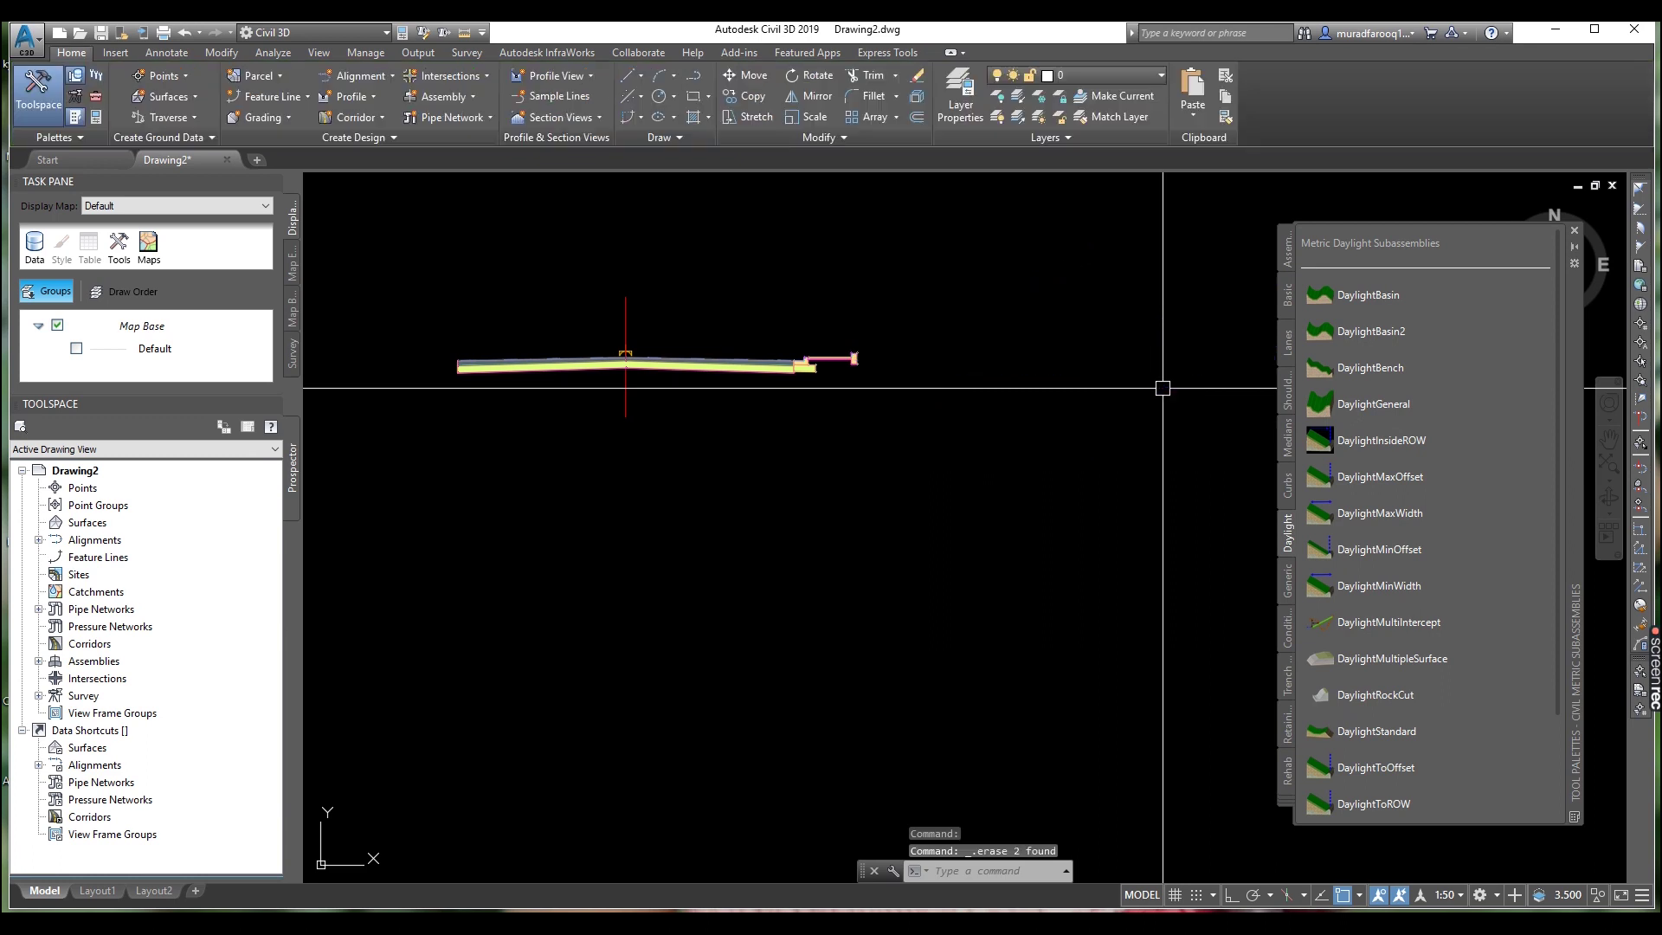
left_click(1376, 405)
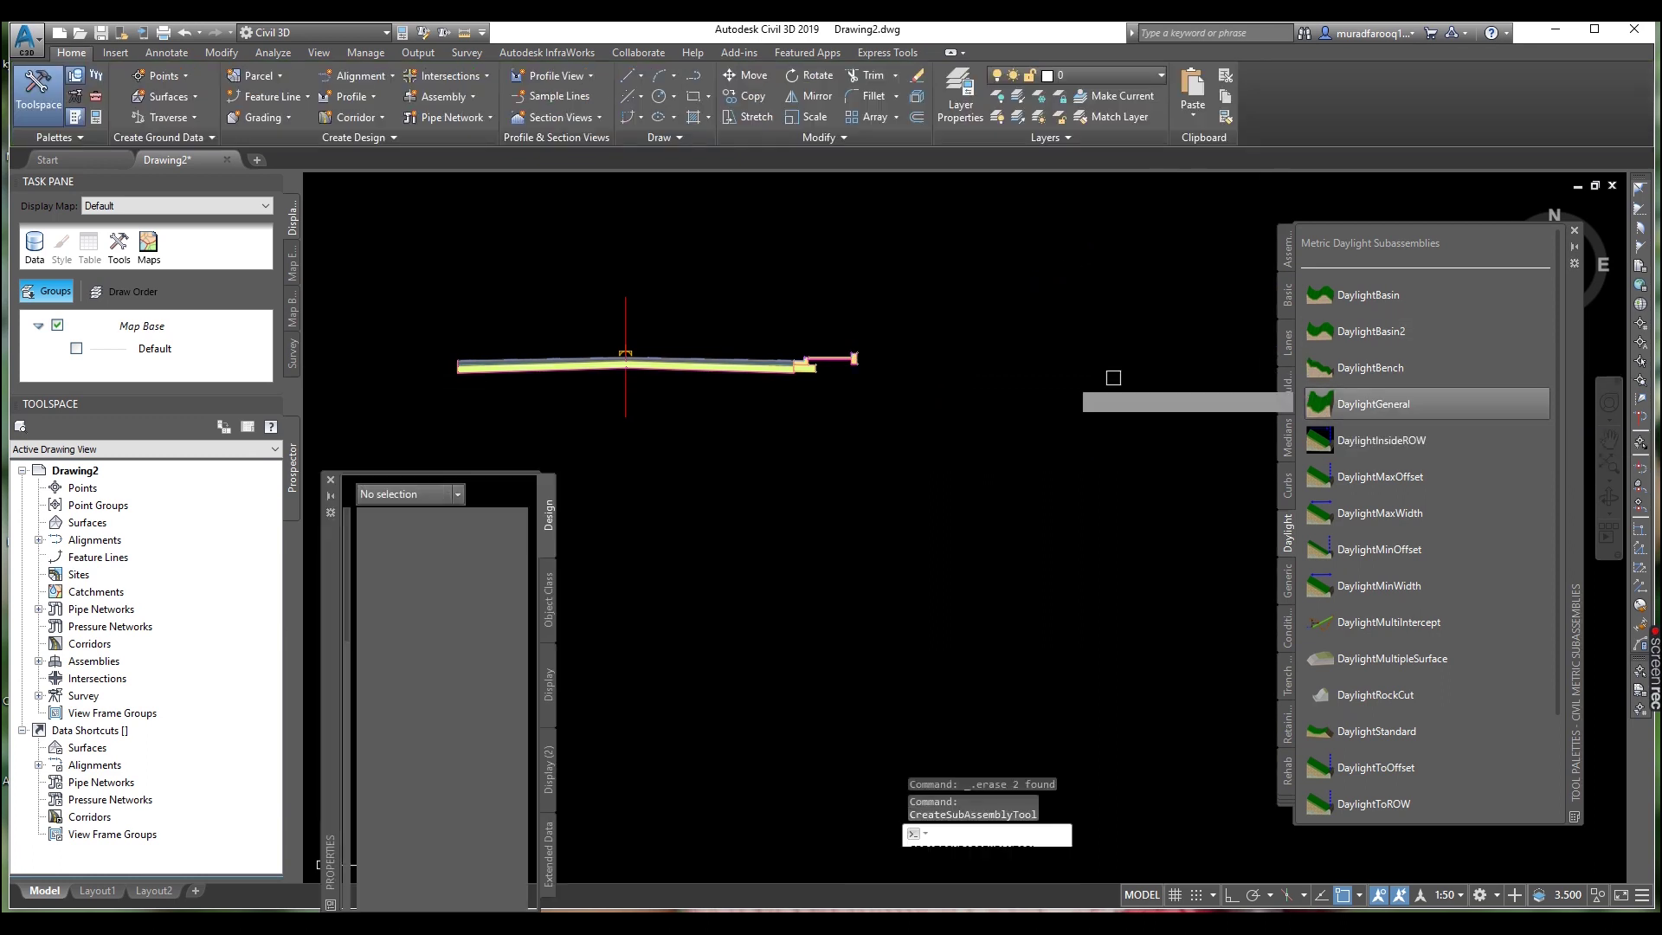
scroll(866, 359, "up", 4)
left_click(868, 357)
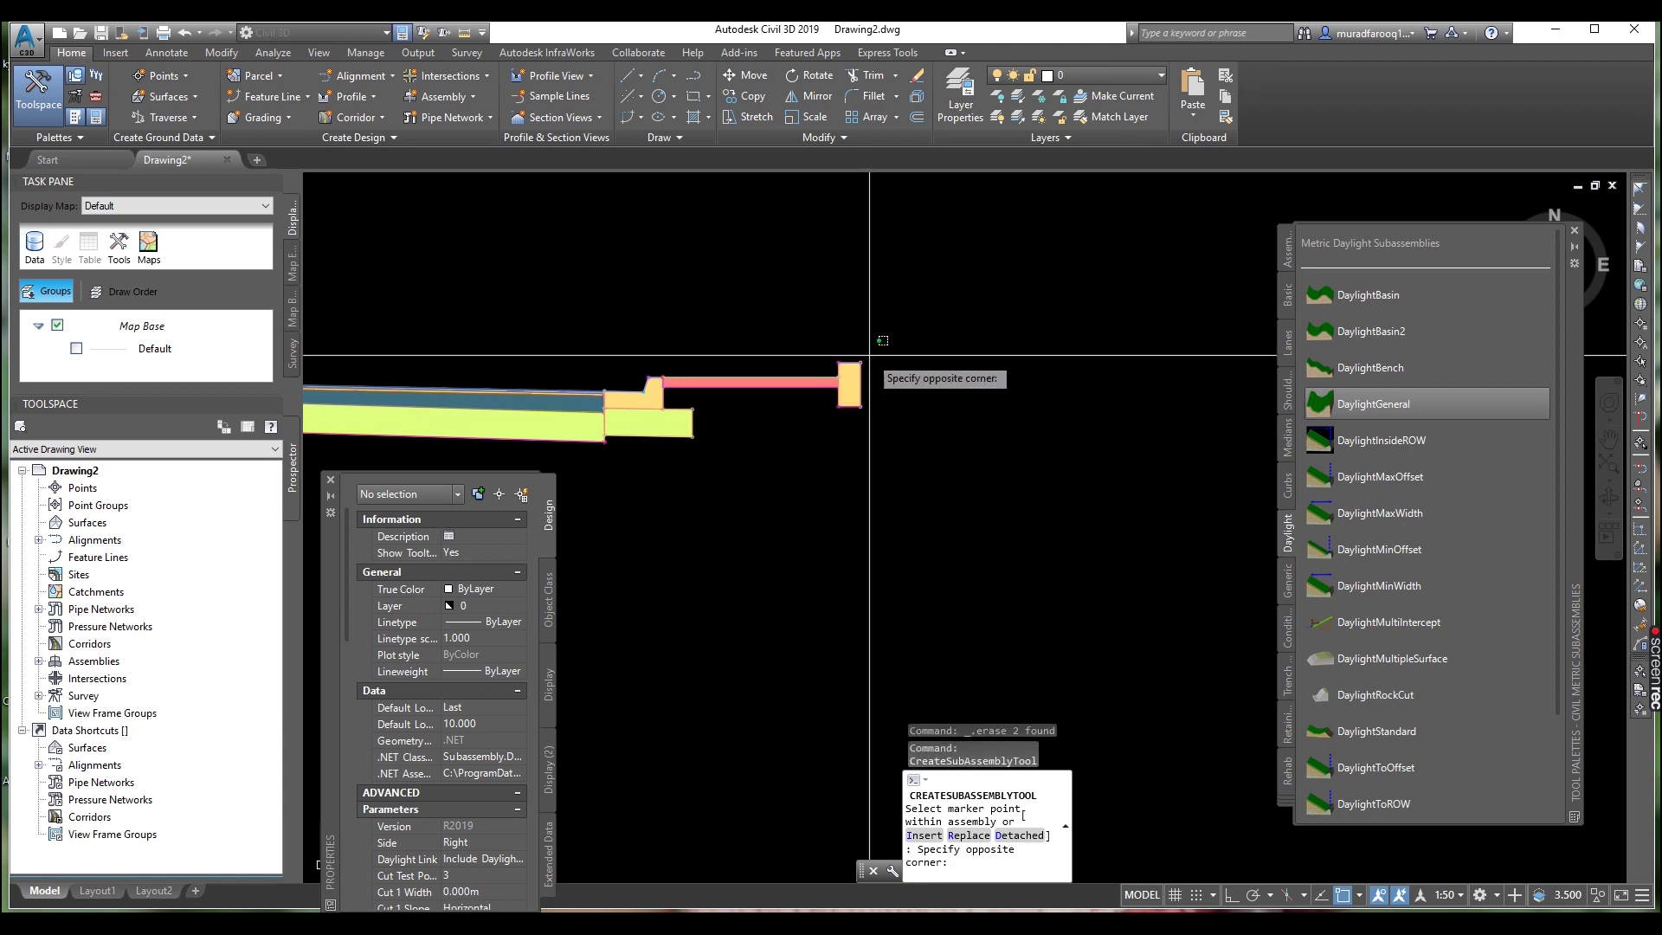
key("Escape")
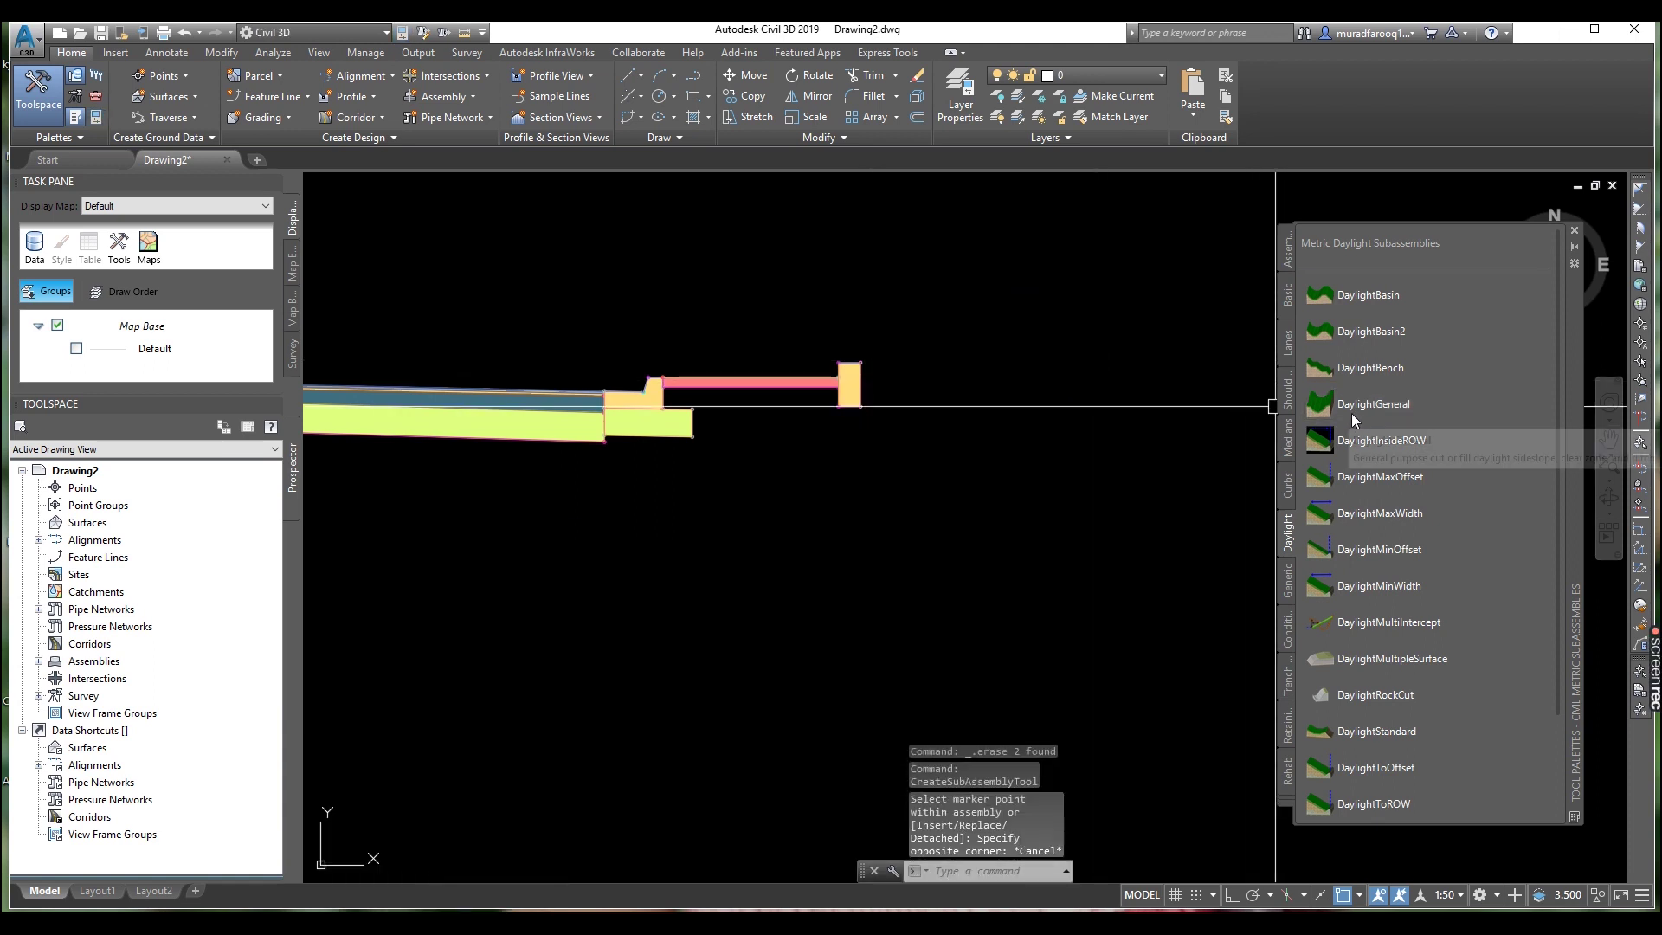
key("Escape")
Attach a right-side DaylightGeneral subassembly to the top outer point of the BasicCurb beyond the sidewalk.
key("Return")
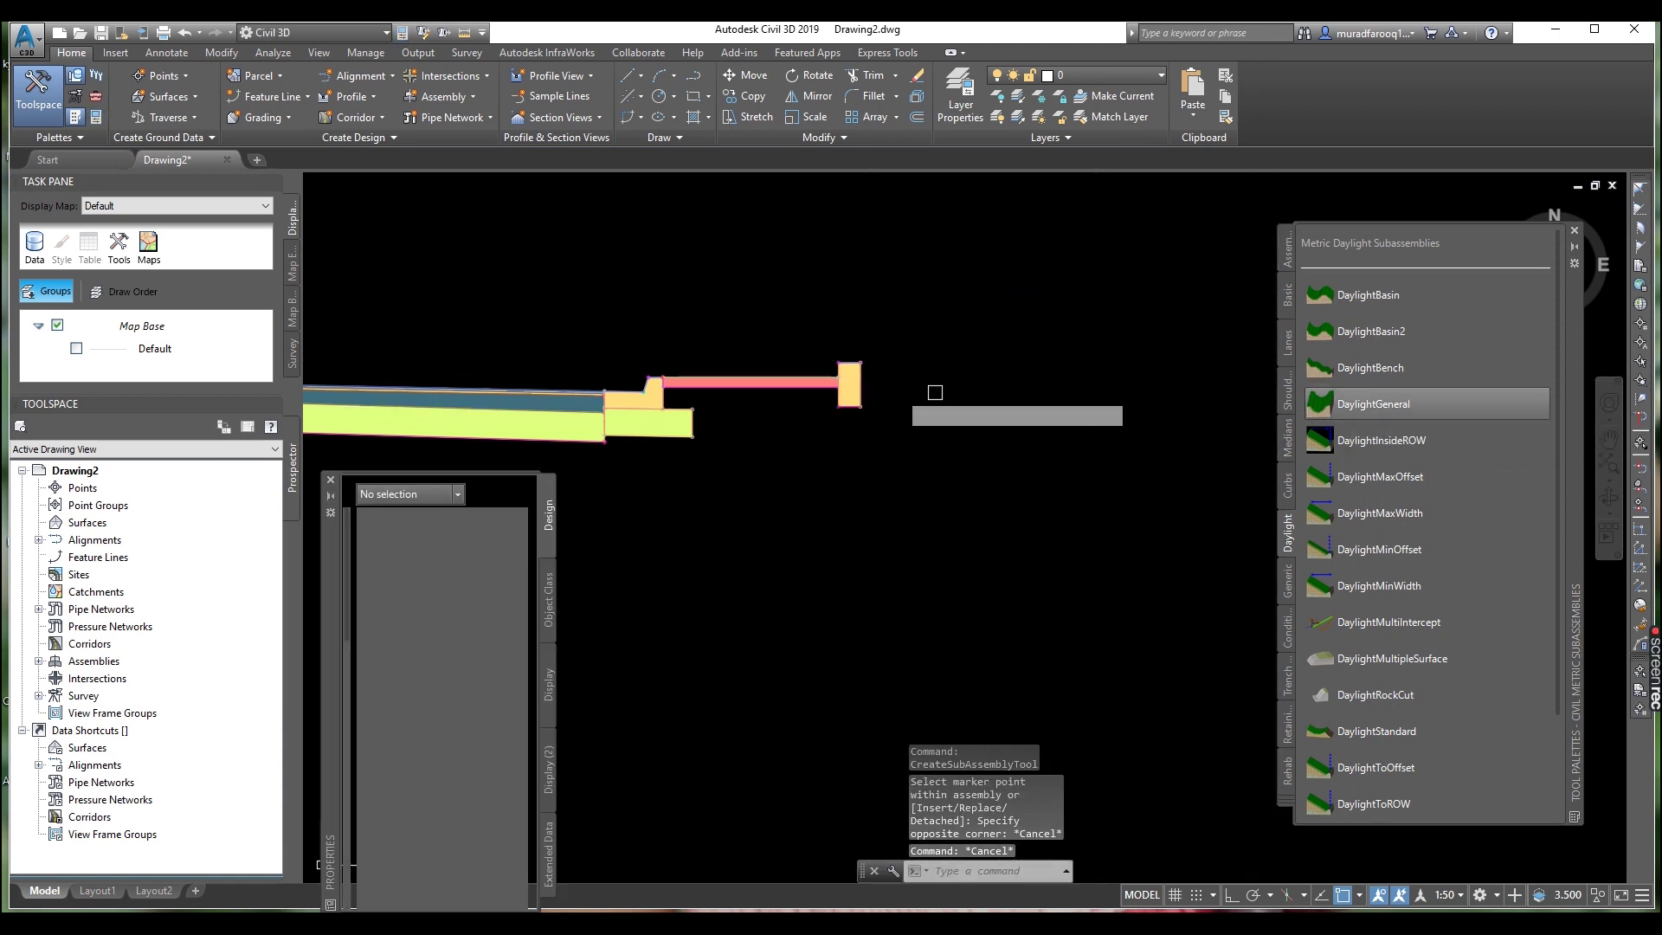
scroll(853, 357, "up", 3)
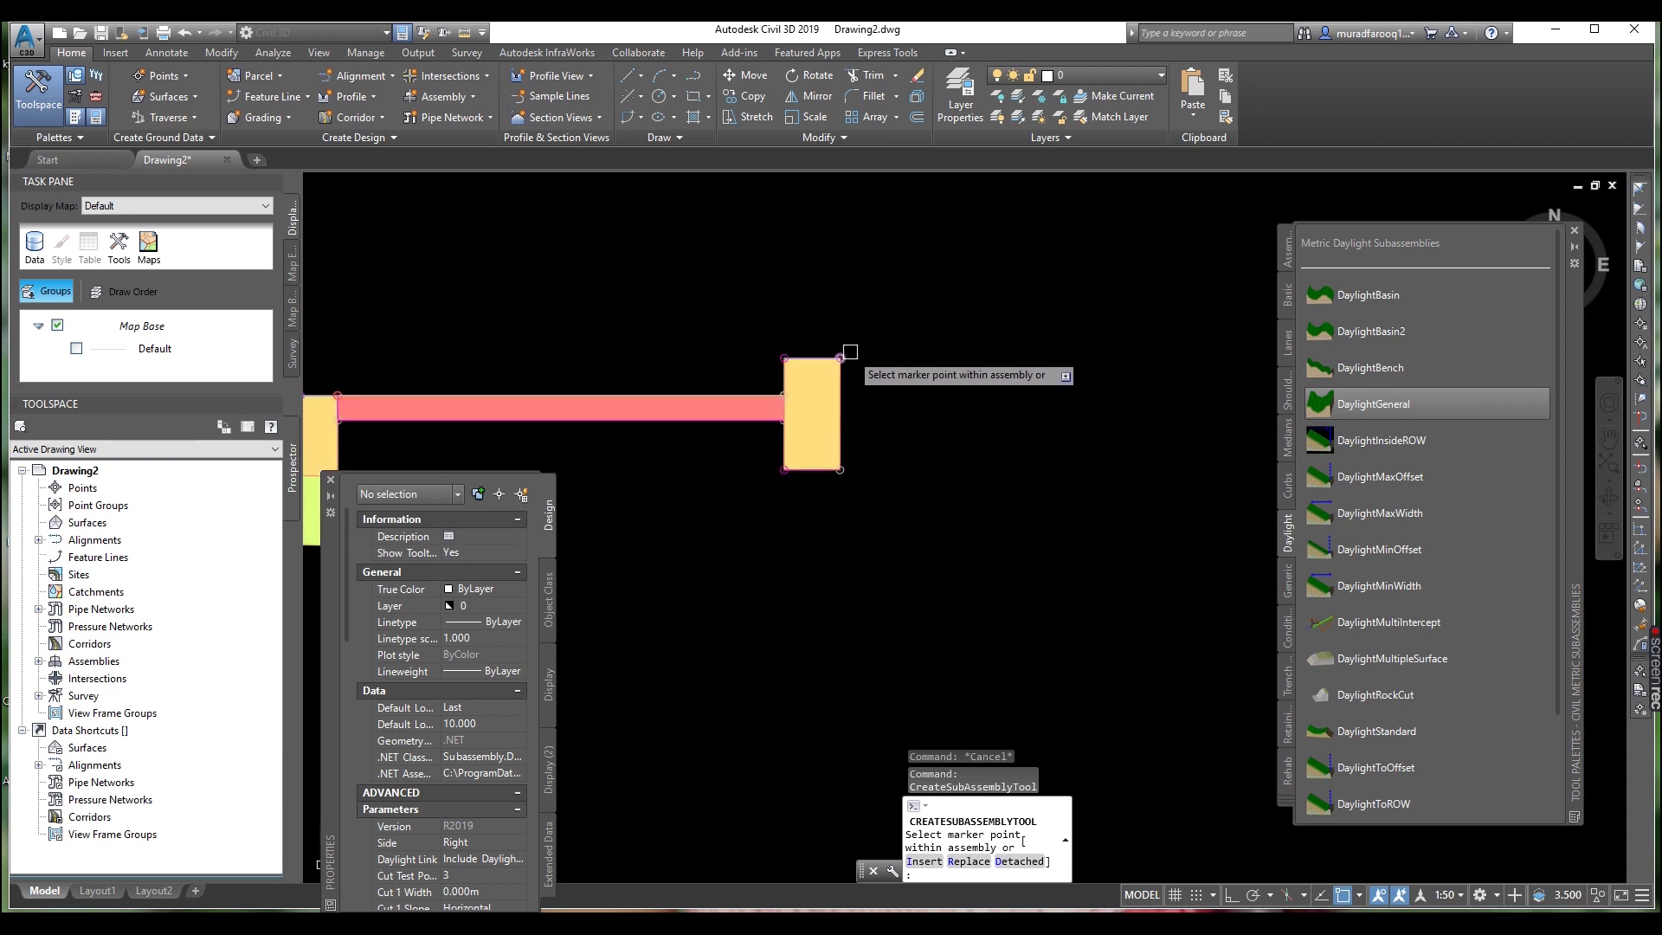
scroll(964, 372, "down", 8)
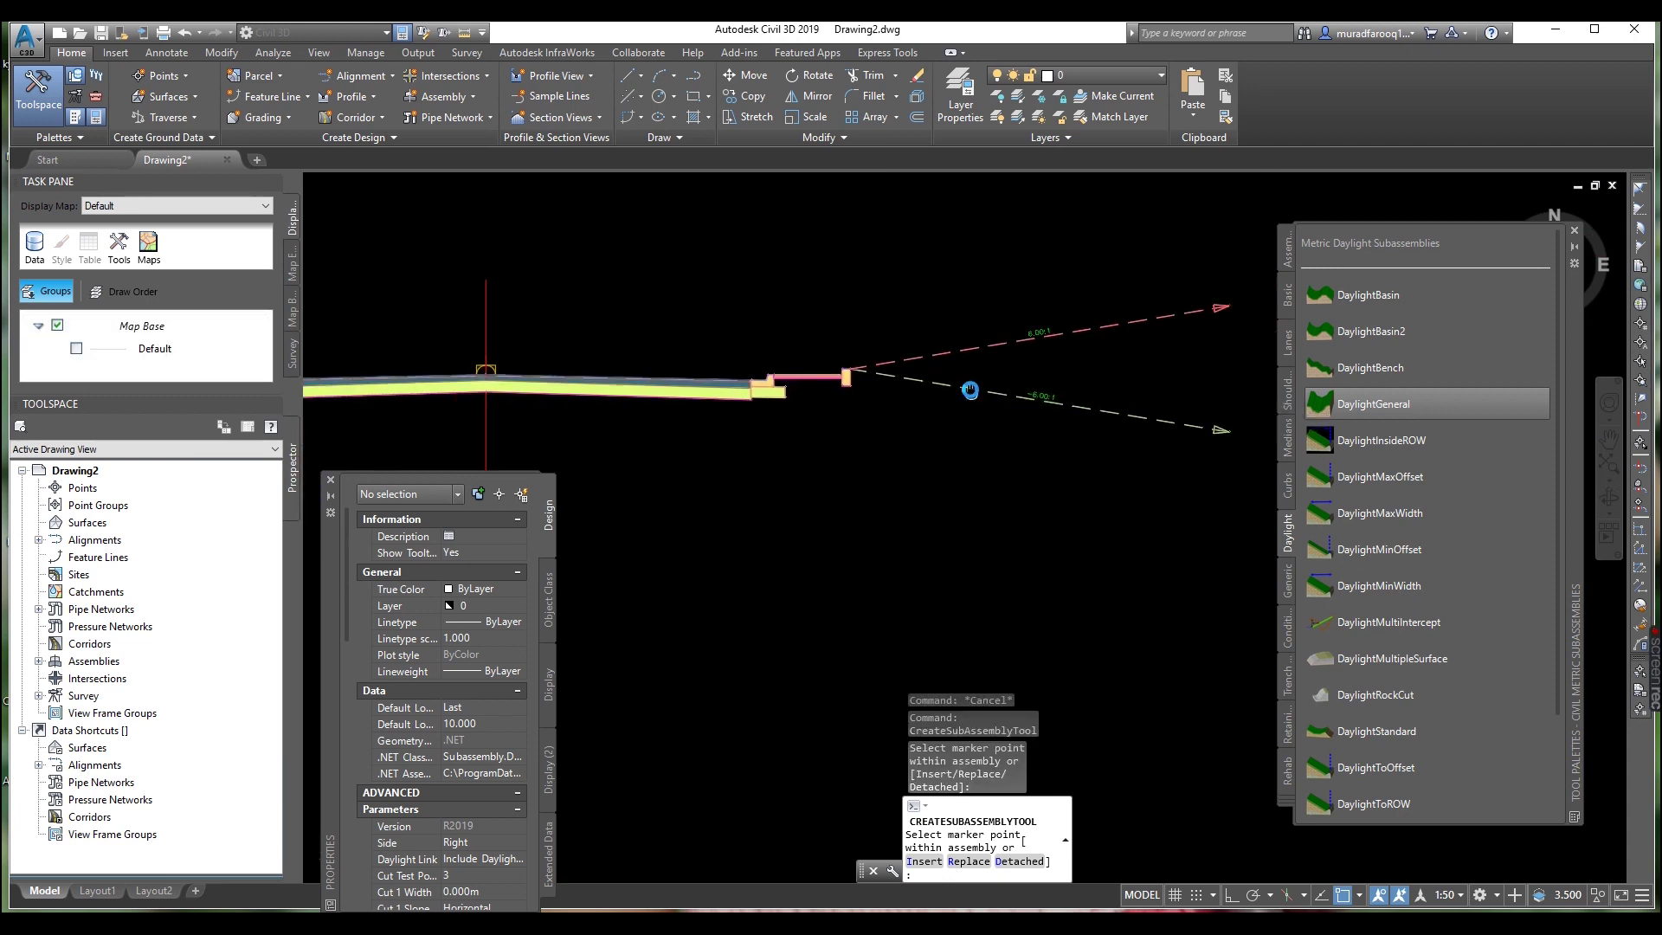
Mirror the right-side curb-and-gutter, sidewalk, BasicCurb and DaylightGeneral subassemblies onto the top outer point of the left lane.
key("Escape")
scroll(1001, 360, "up", 5)
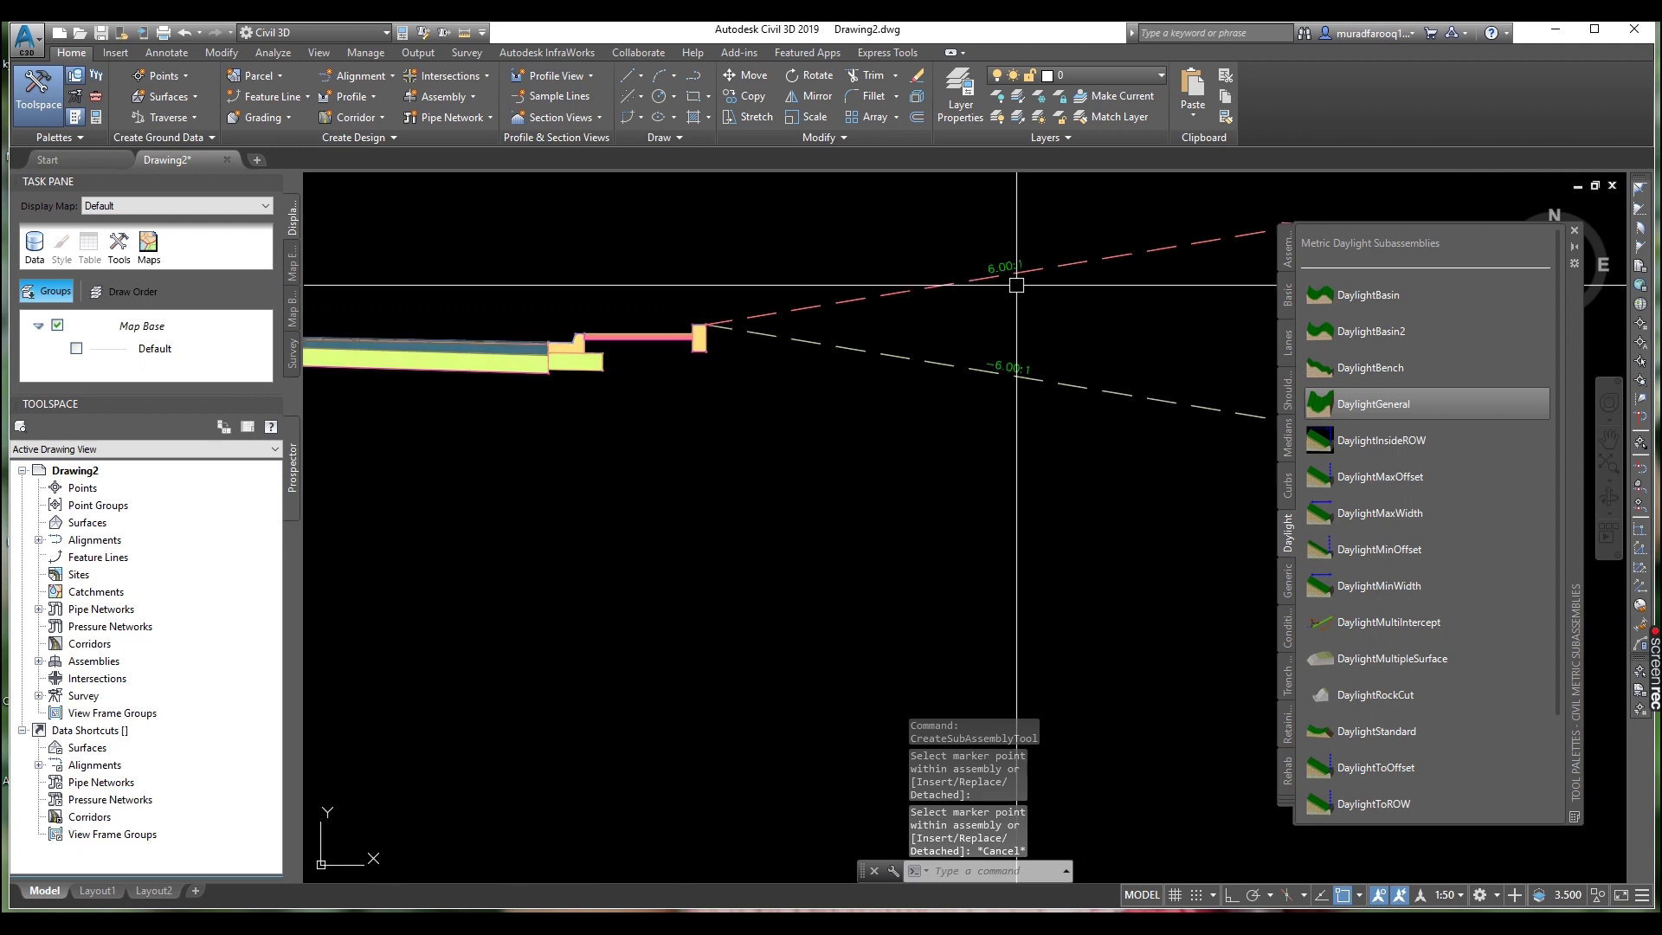
scroll(1065, 303, "down", 3)
scroll(1073, 348, "up", 5)
scroll(1015, 294, "down", 2)
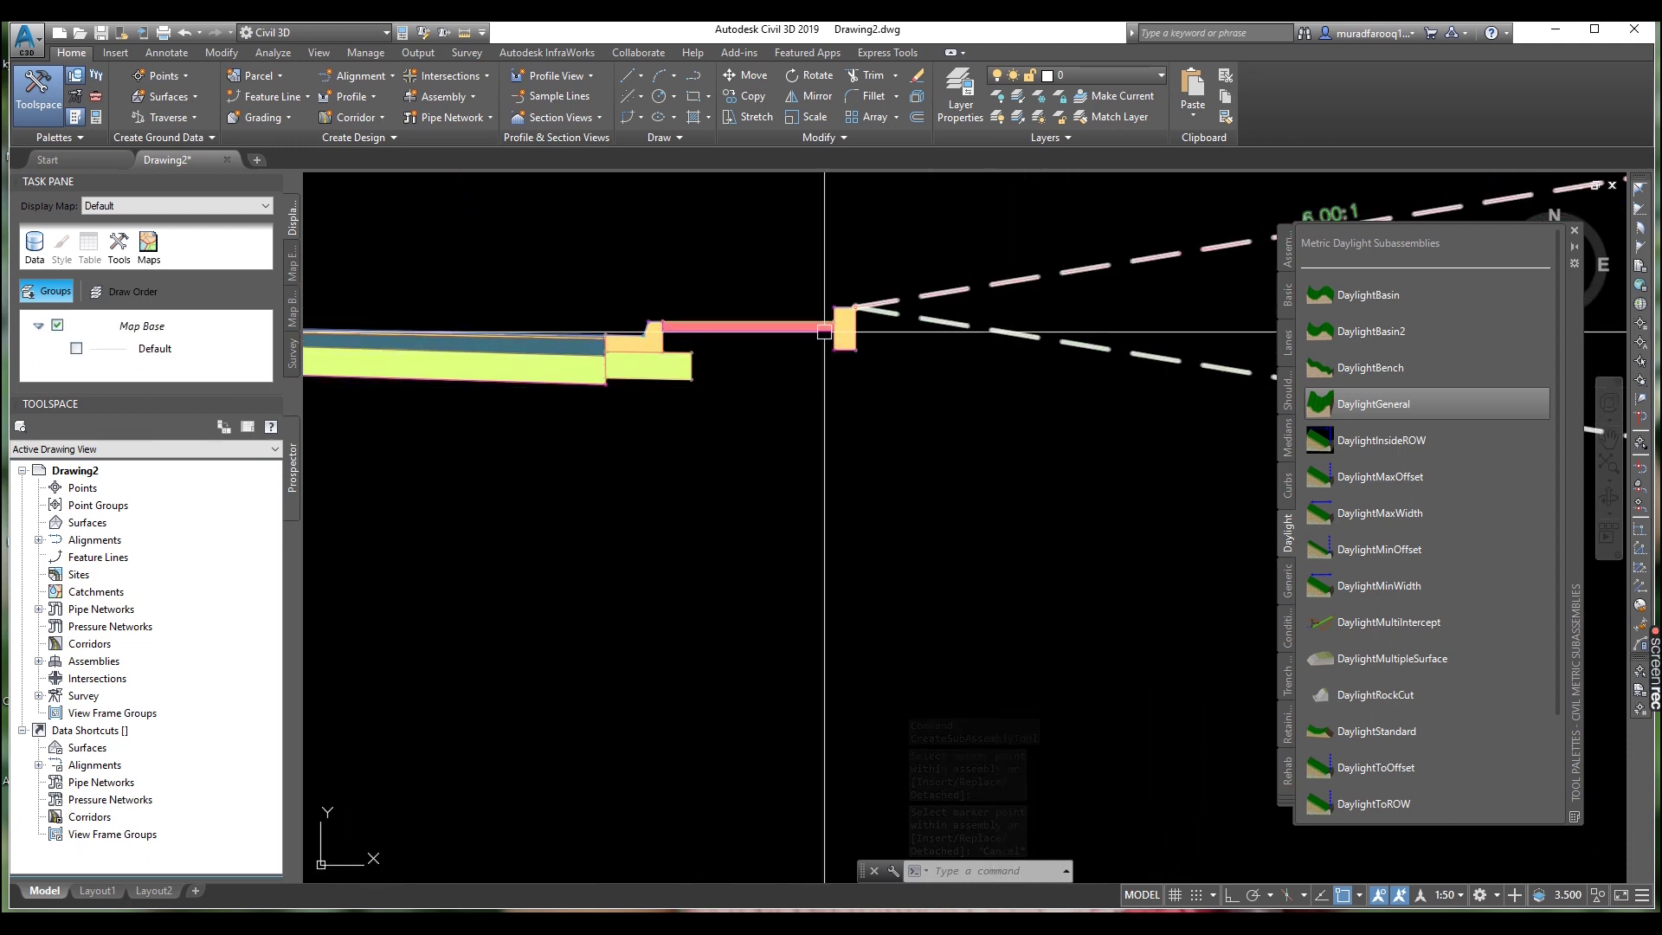
left_click(1015, 340)
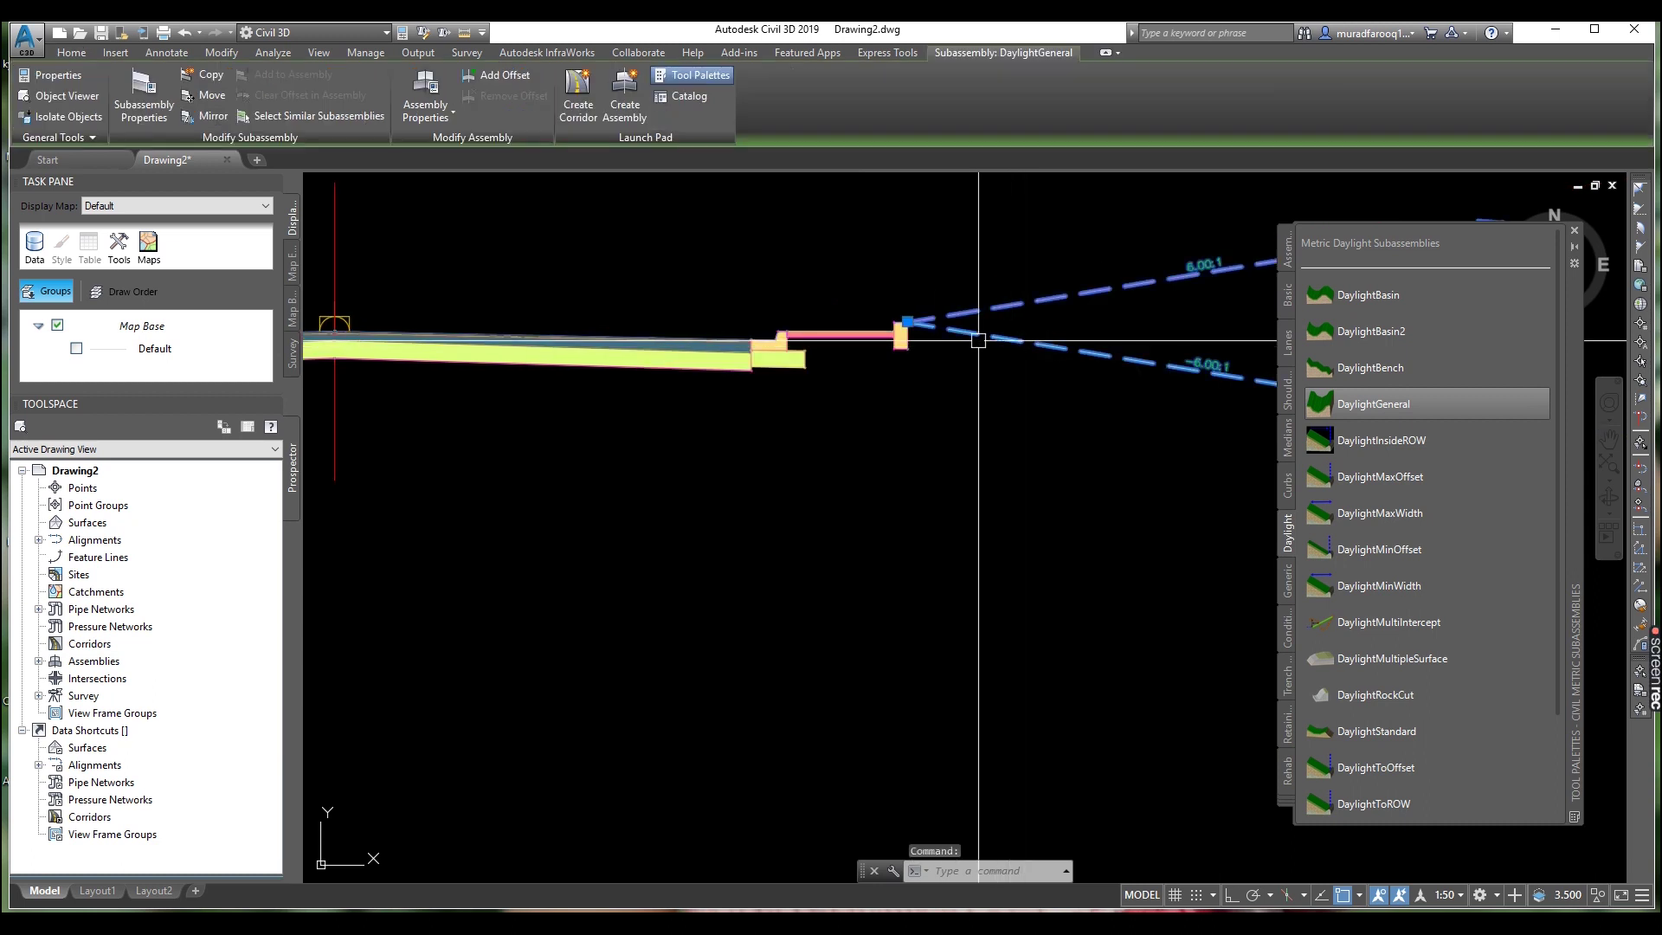
left_click(831, 334)
left_click(792, 344)
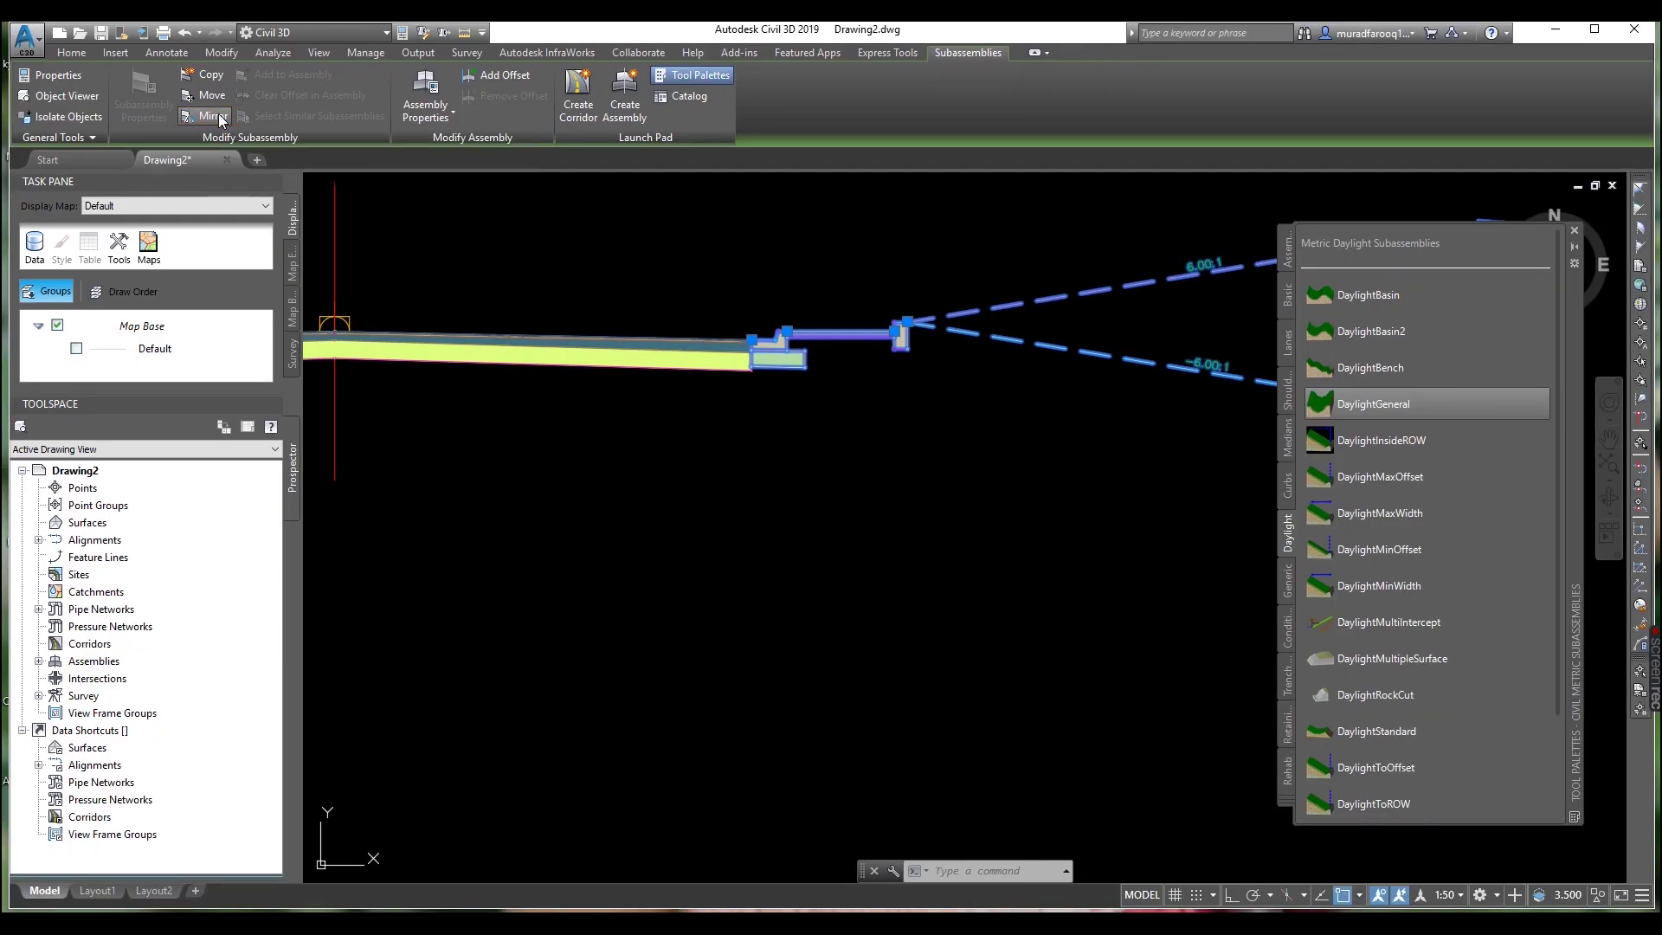
left_click(212, 121)
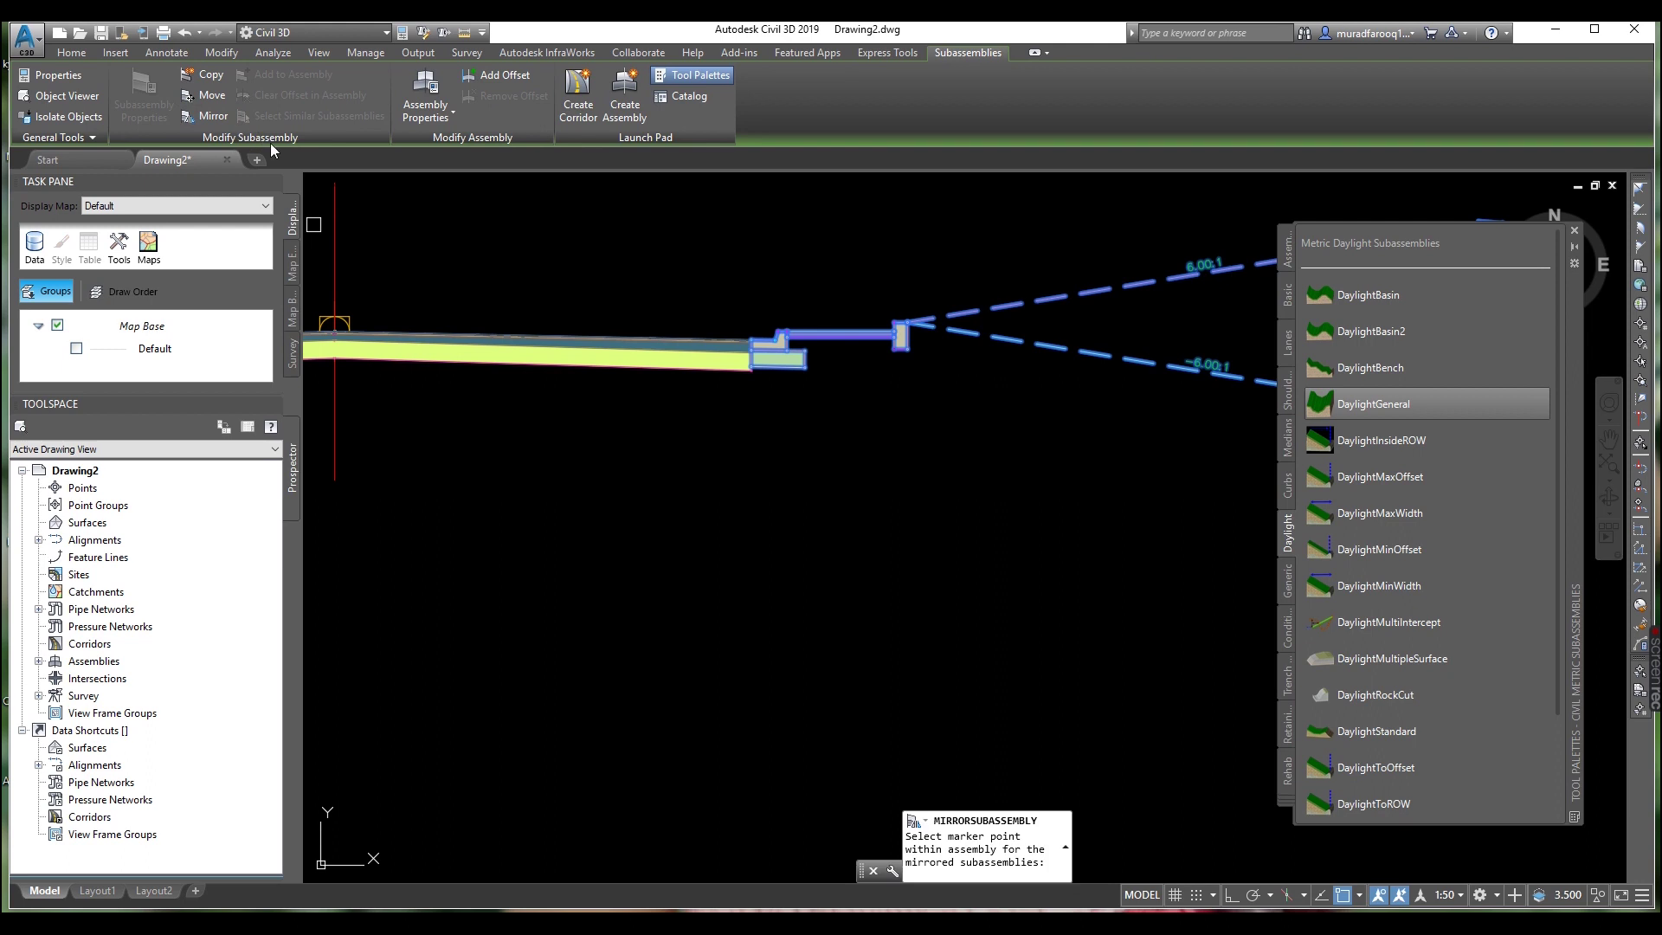
middle_click_drag(470, 297, 558, 315)
scroll(657, 334, "up", 8)
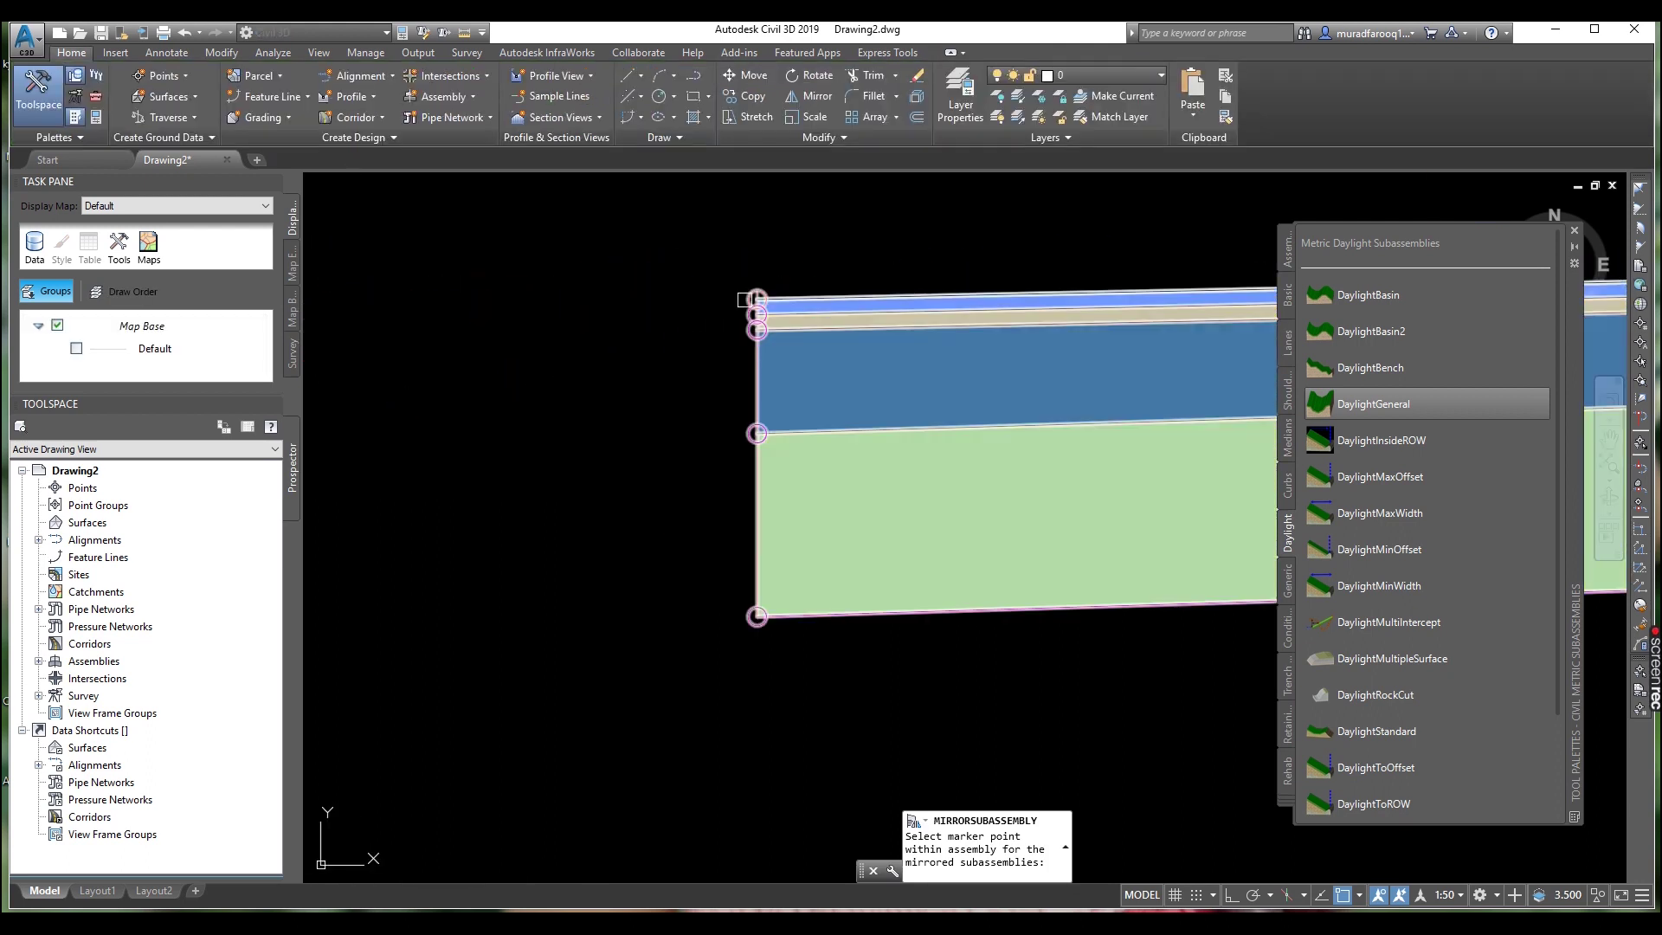
left_click(743, 294)
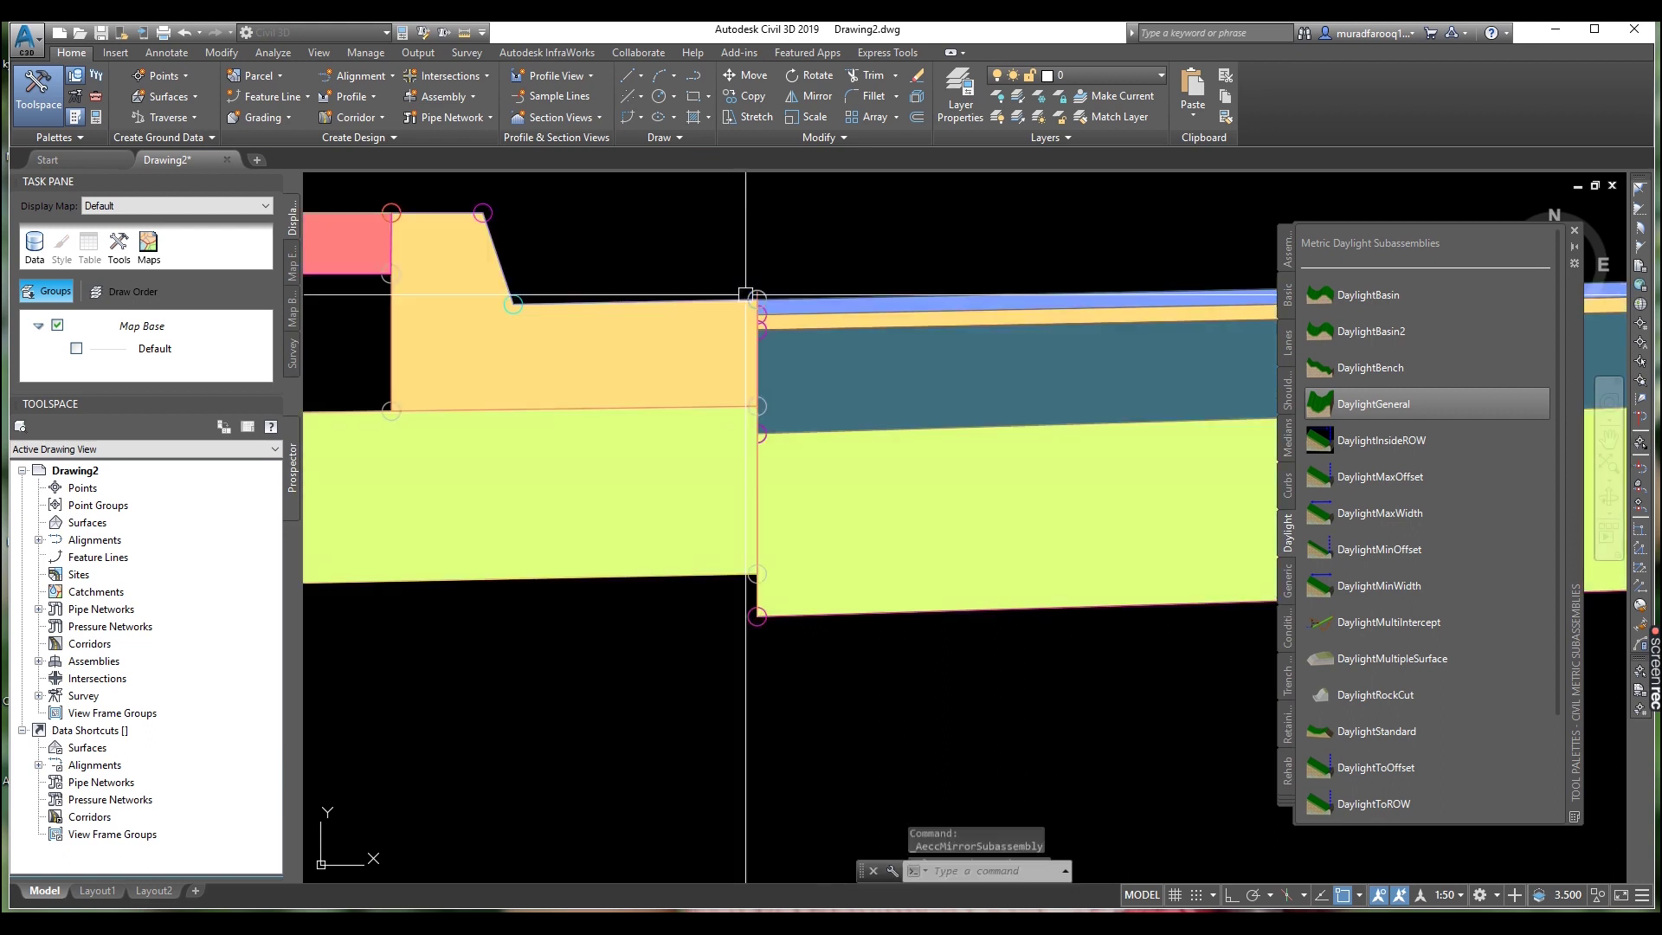
scroll(749, 298, "down", 5)
scroll(884, 420, "down", 3)
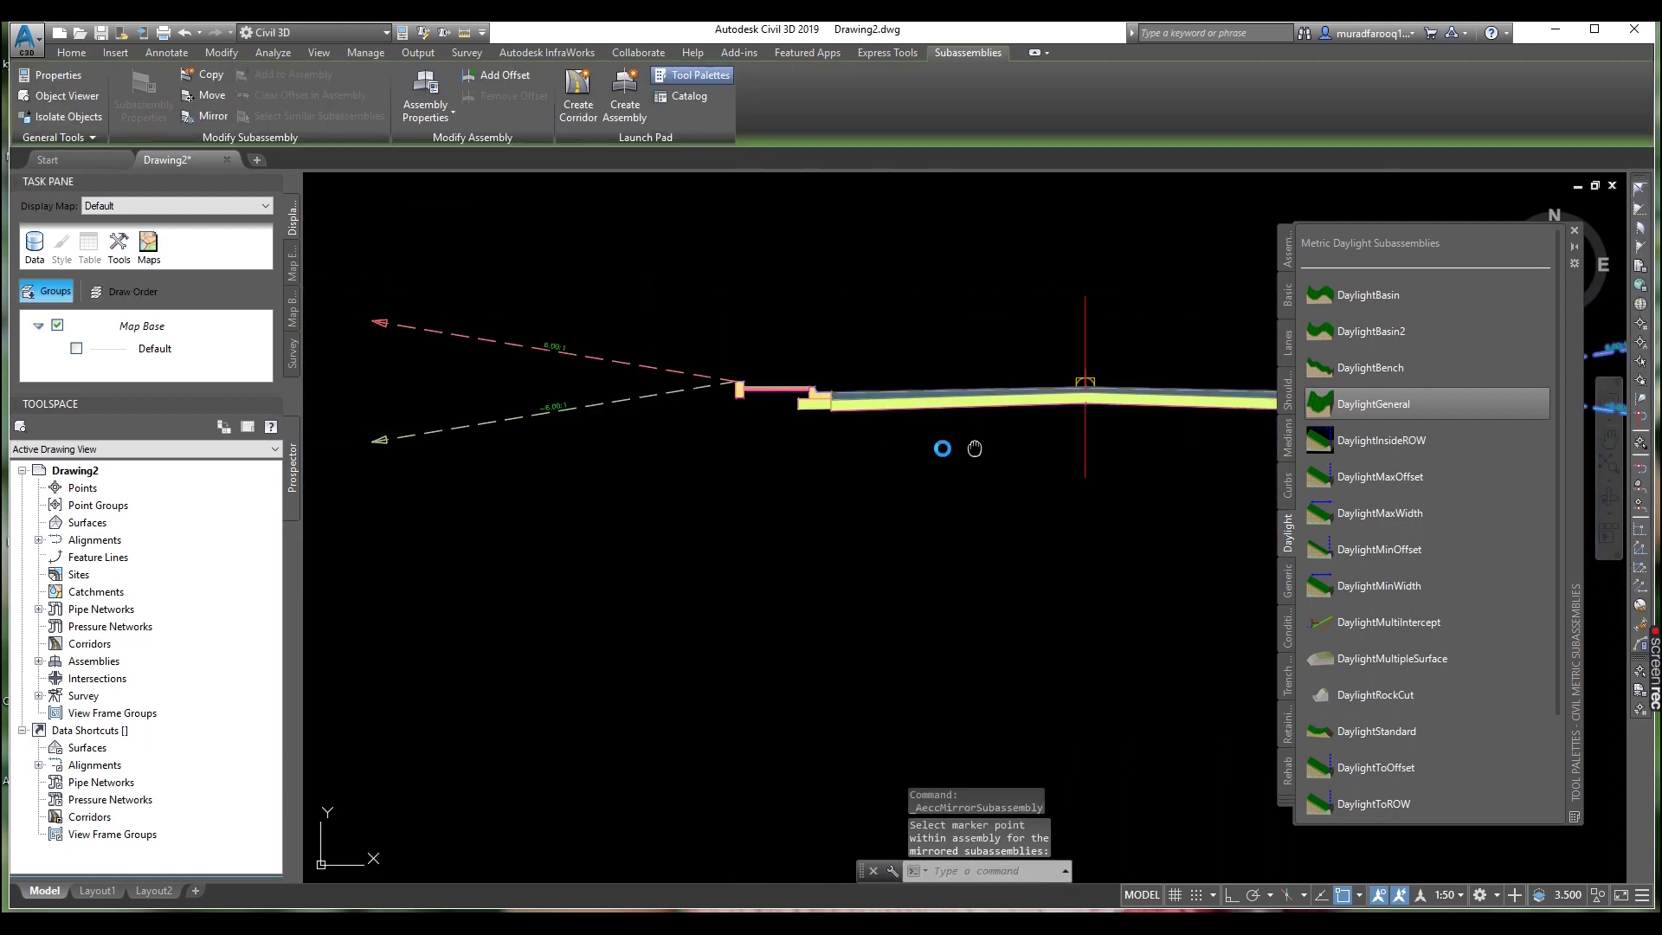
key("Escape")
scroll(883, 508, "up", 3)
scroll(922, 439, "down", 6)
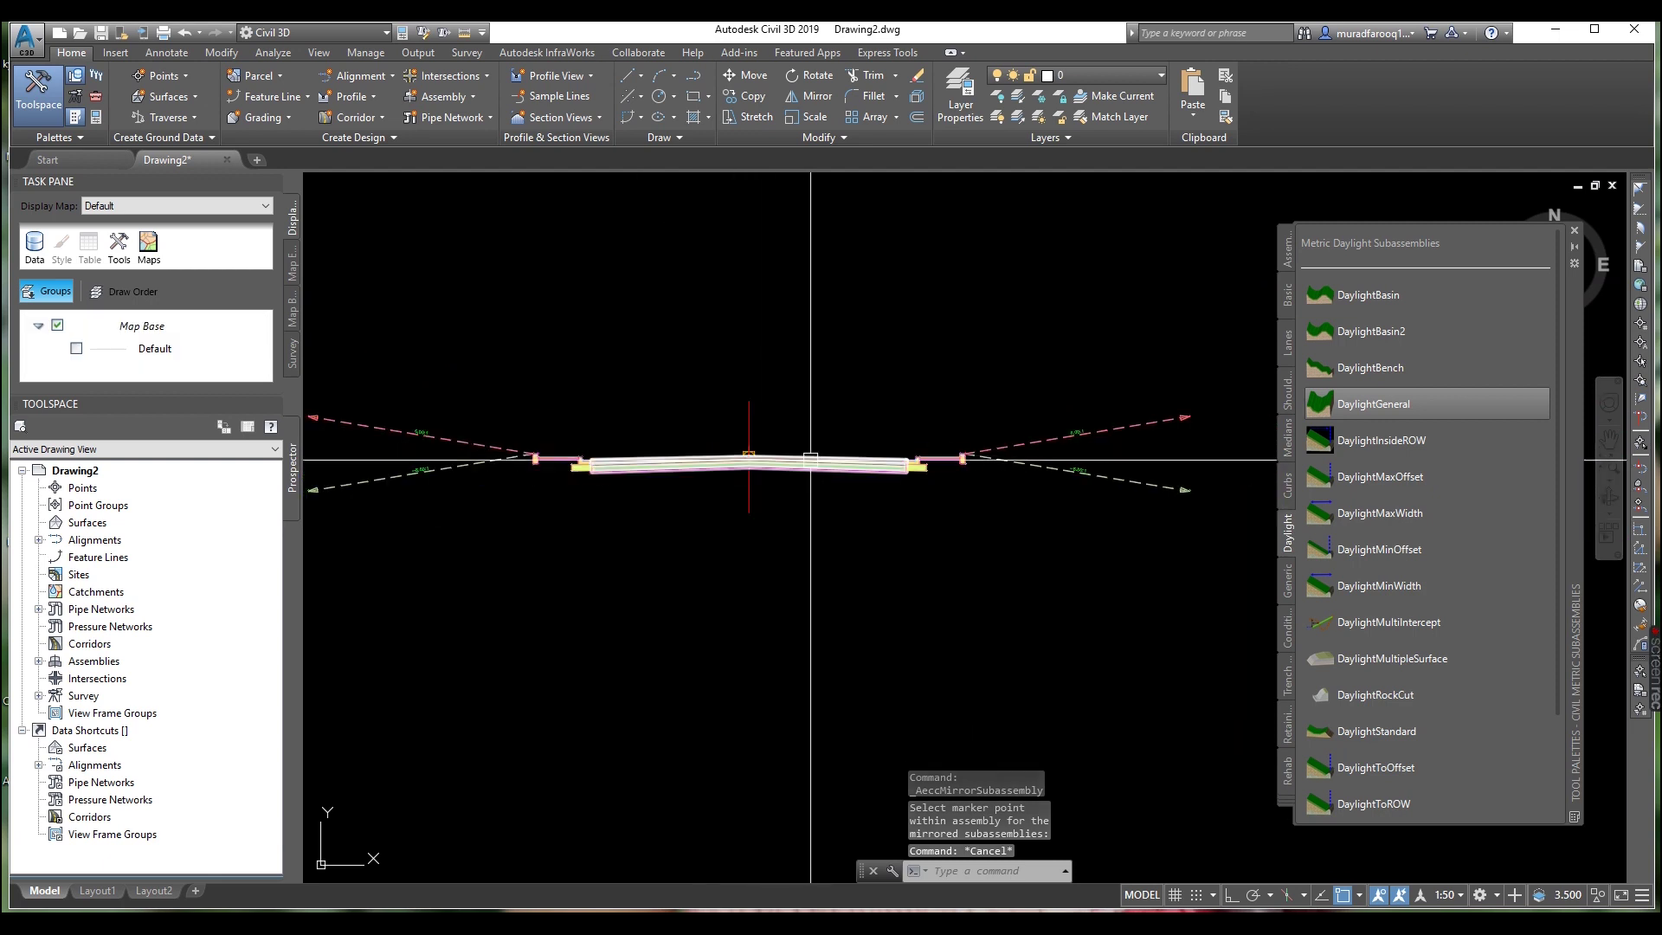
Attach a metric MedianConstantSlopeWithBarrier subassembly at the crown point on the assembly's centreline.
scroll(929, 439, "up", 10)
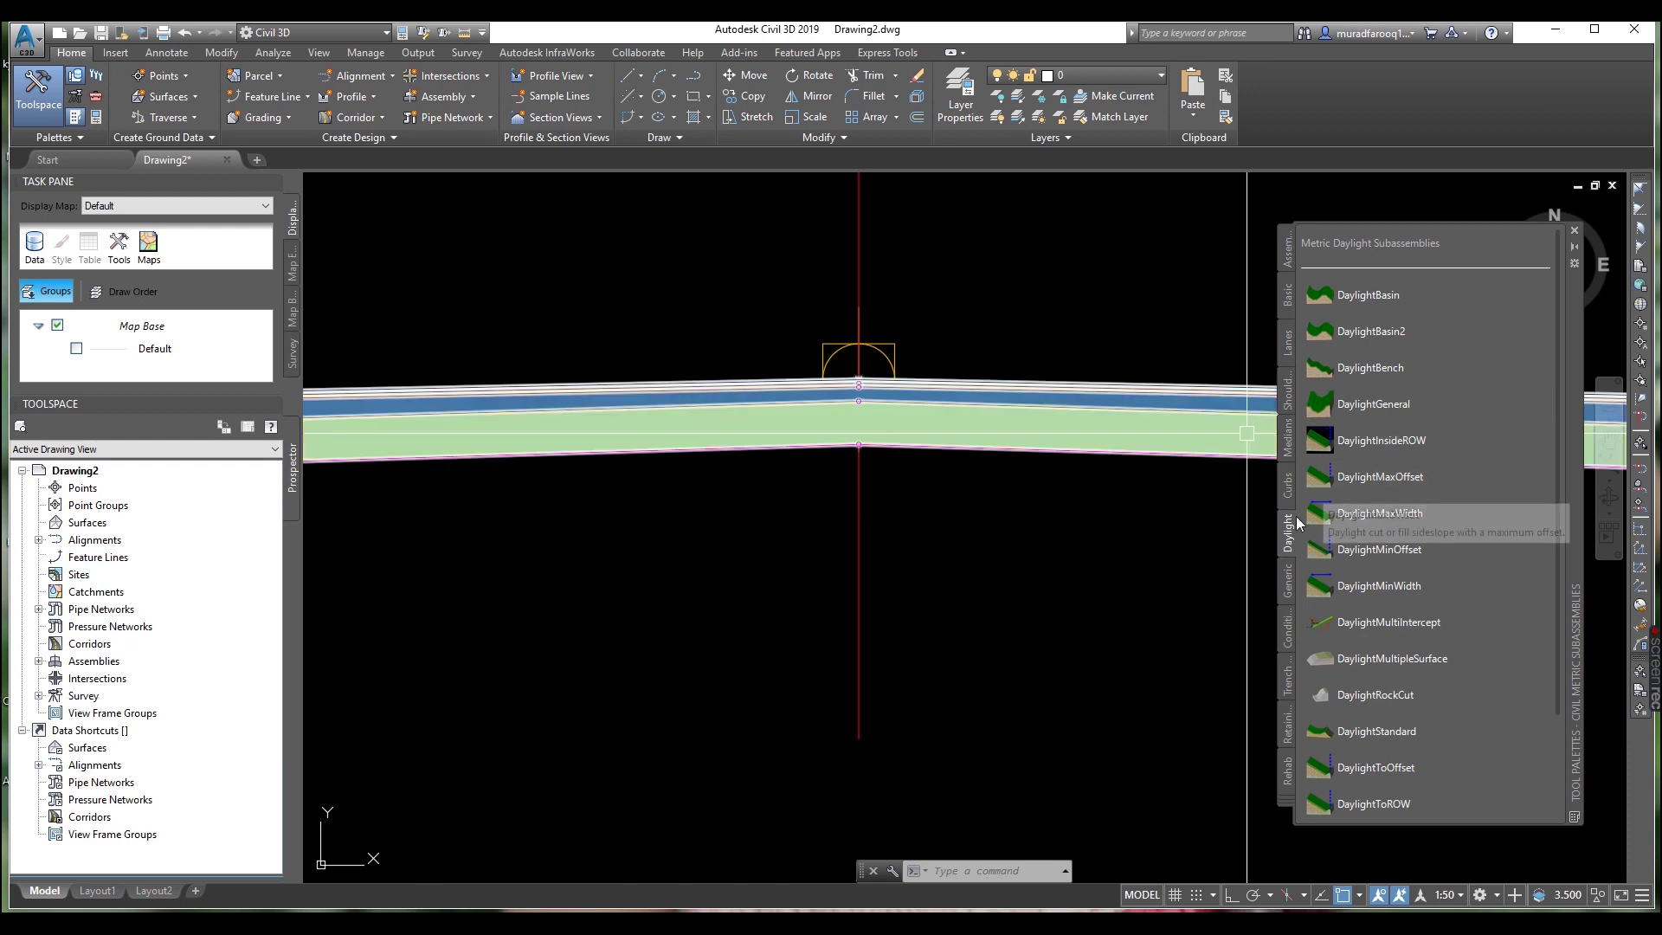
left_click(1286, 447)
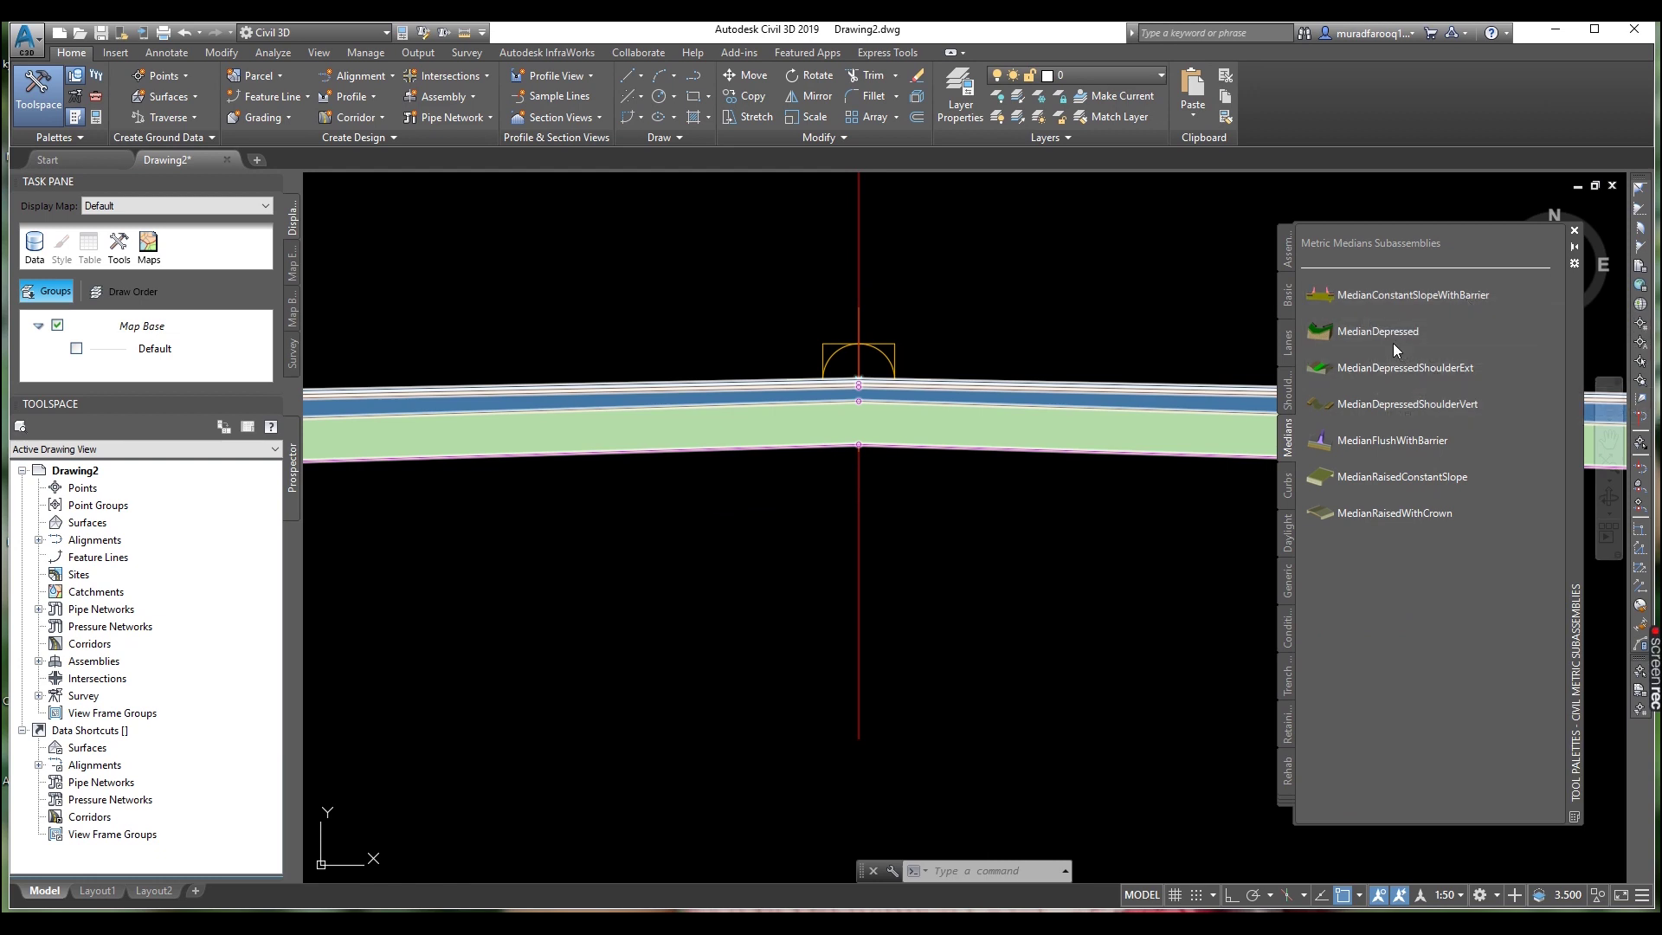
left_click(1341, 289)
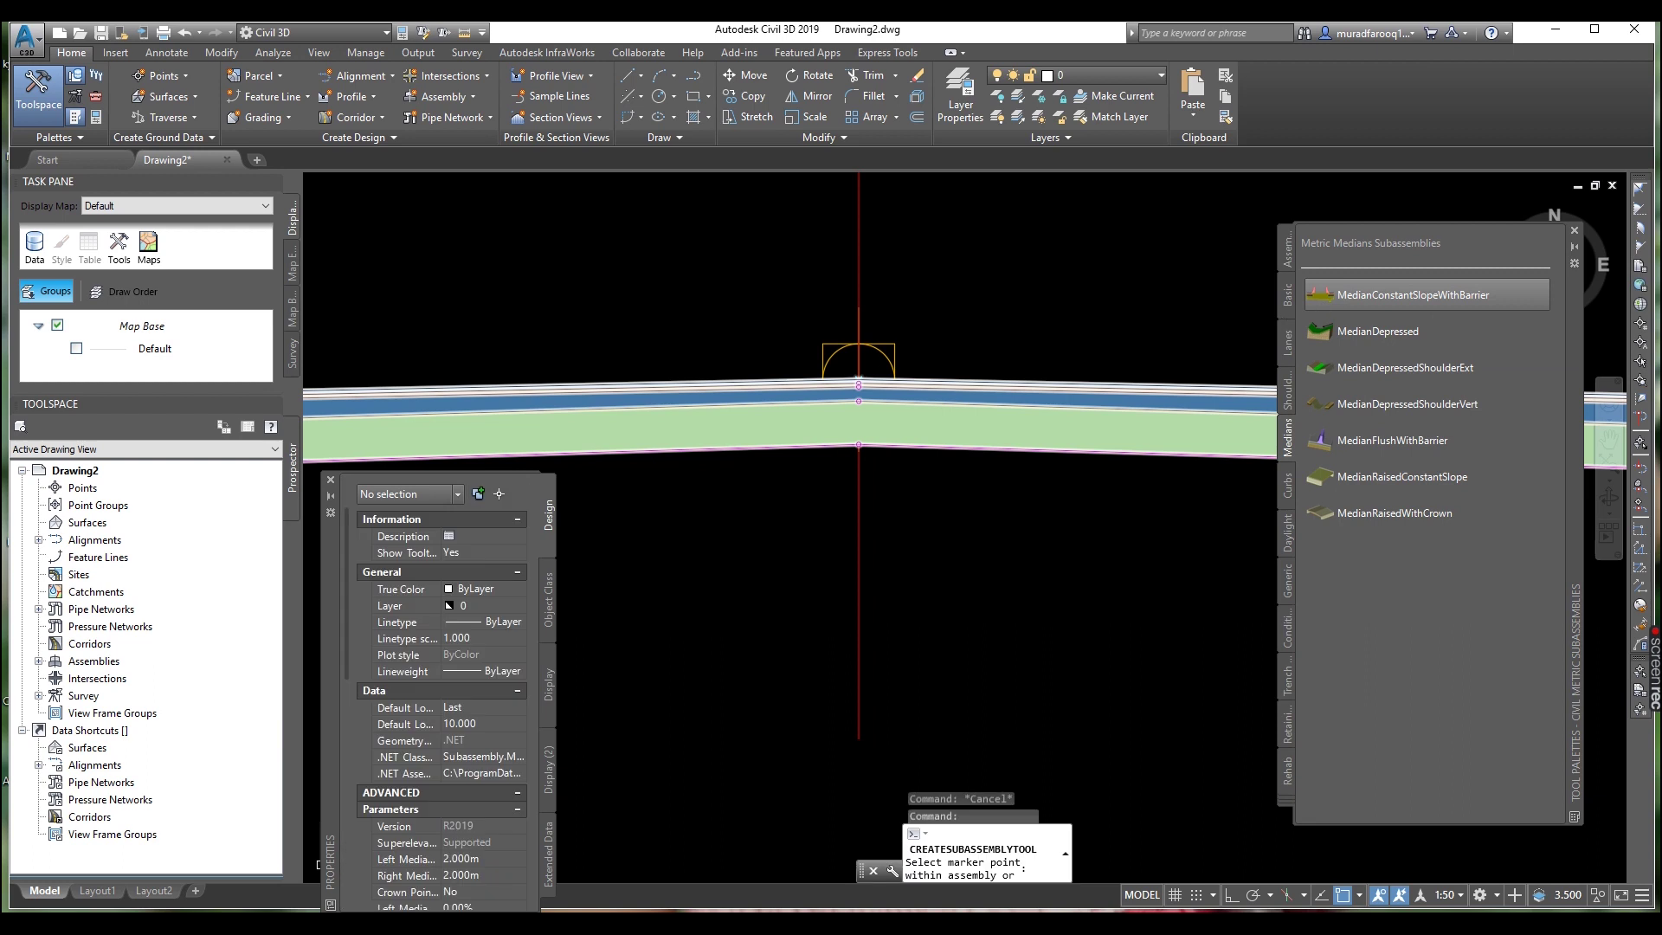
left_click(856, 378)
scroll(866, 390, "down", 5)
scroll(943, 389, "up", 1)
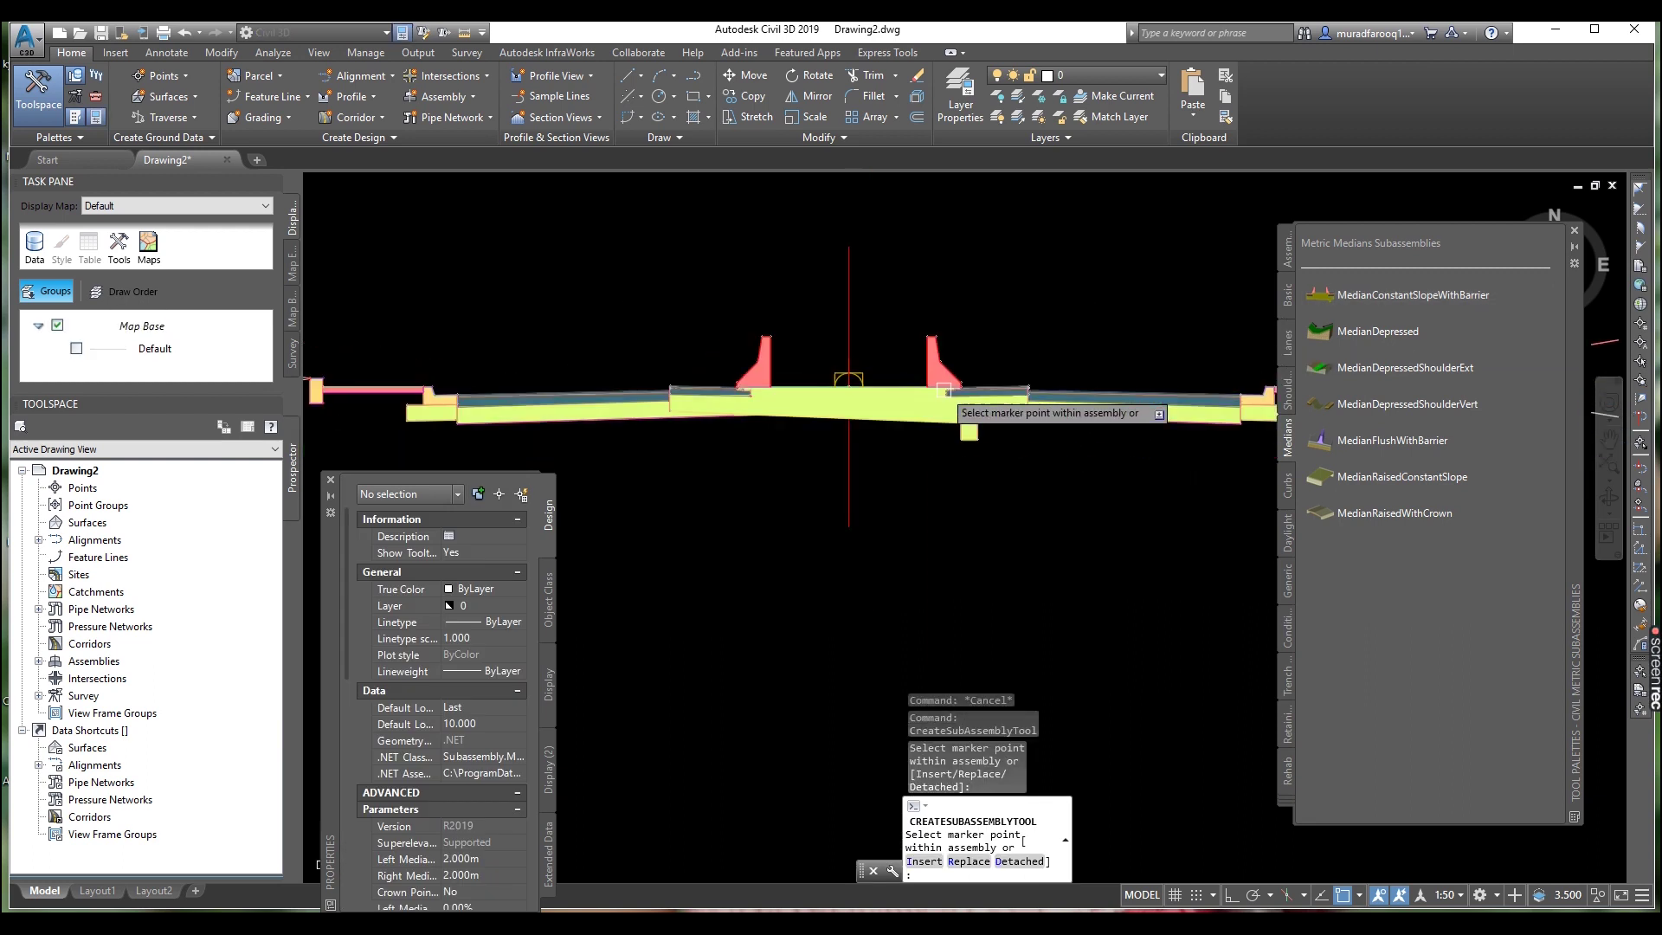
End the placement command and delete the median subassembly from the assembly's centre.
key("Escape")
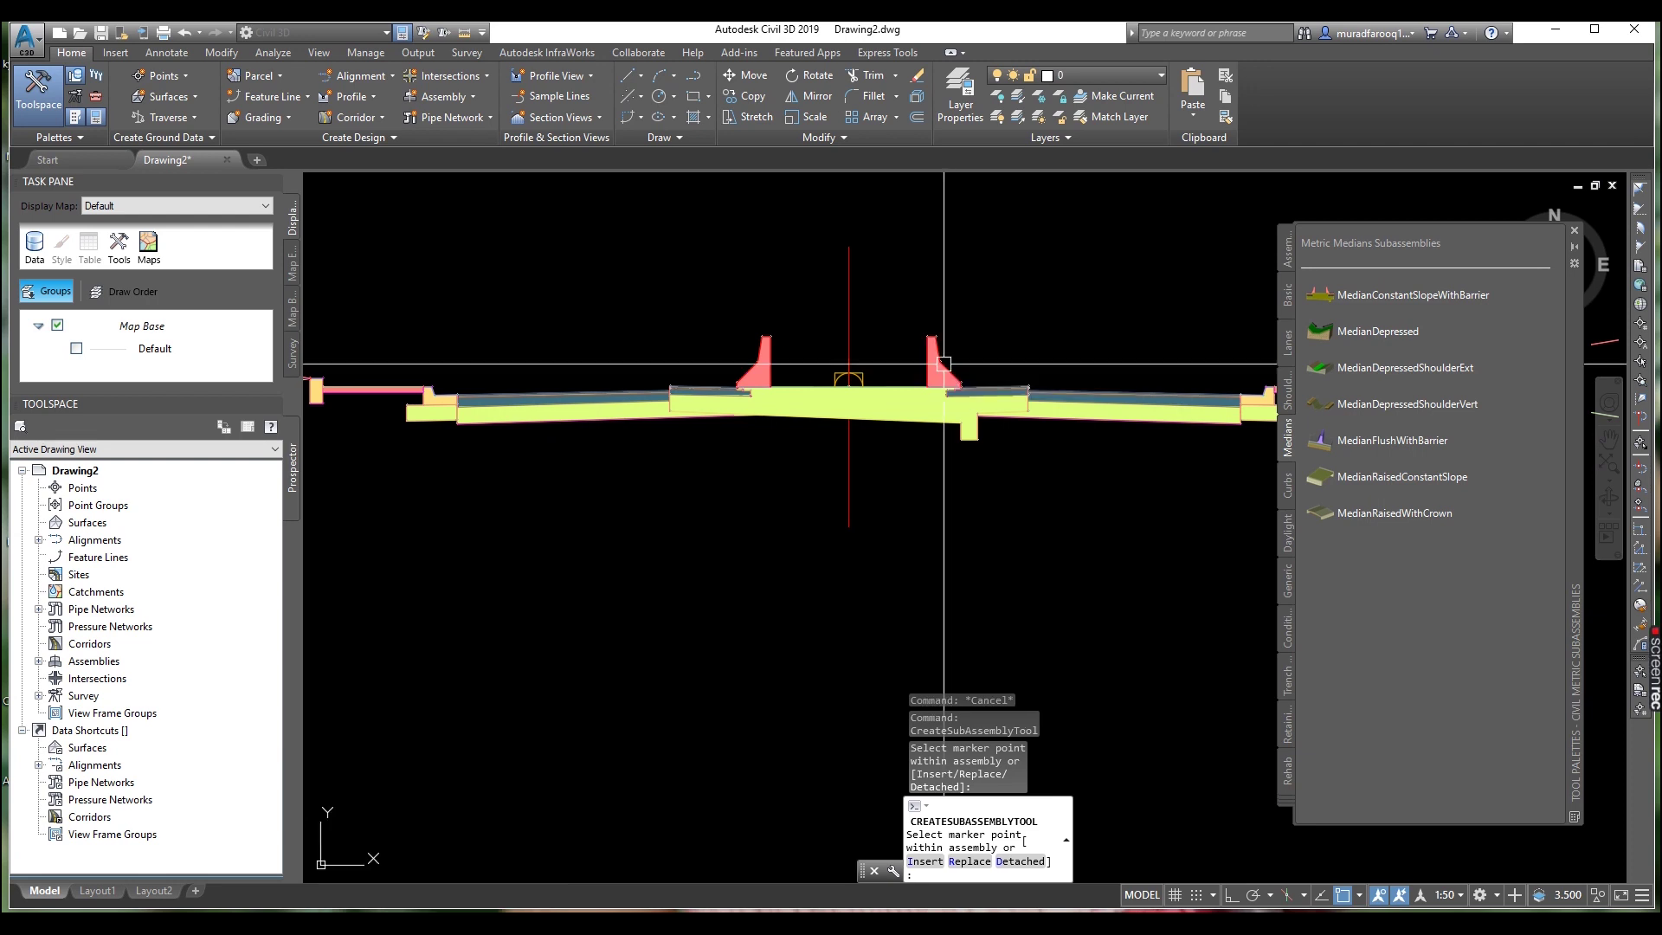
left_click(941, 365)
key("Delete")
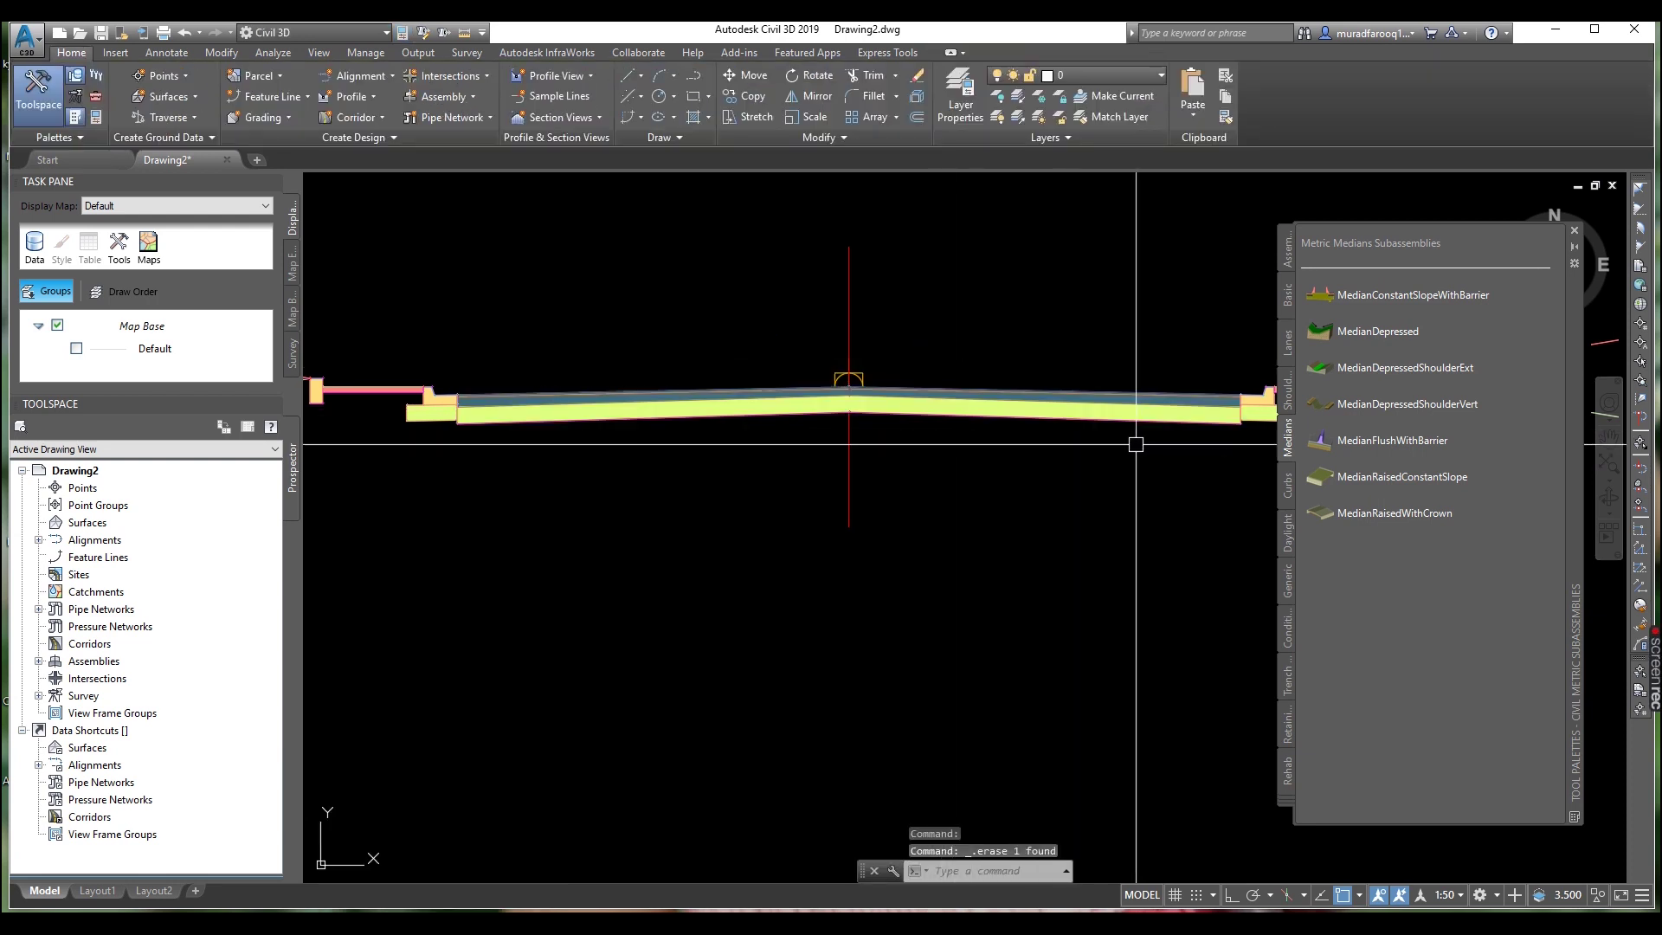
Attach a metric BasicBarrier subassembly to the crown point on the assembly's centreline and end the placement.
left_click(1285, 303)
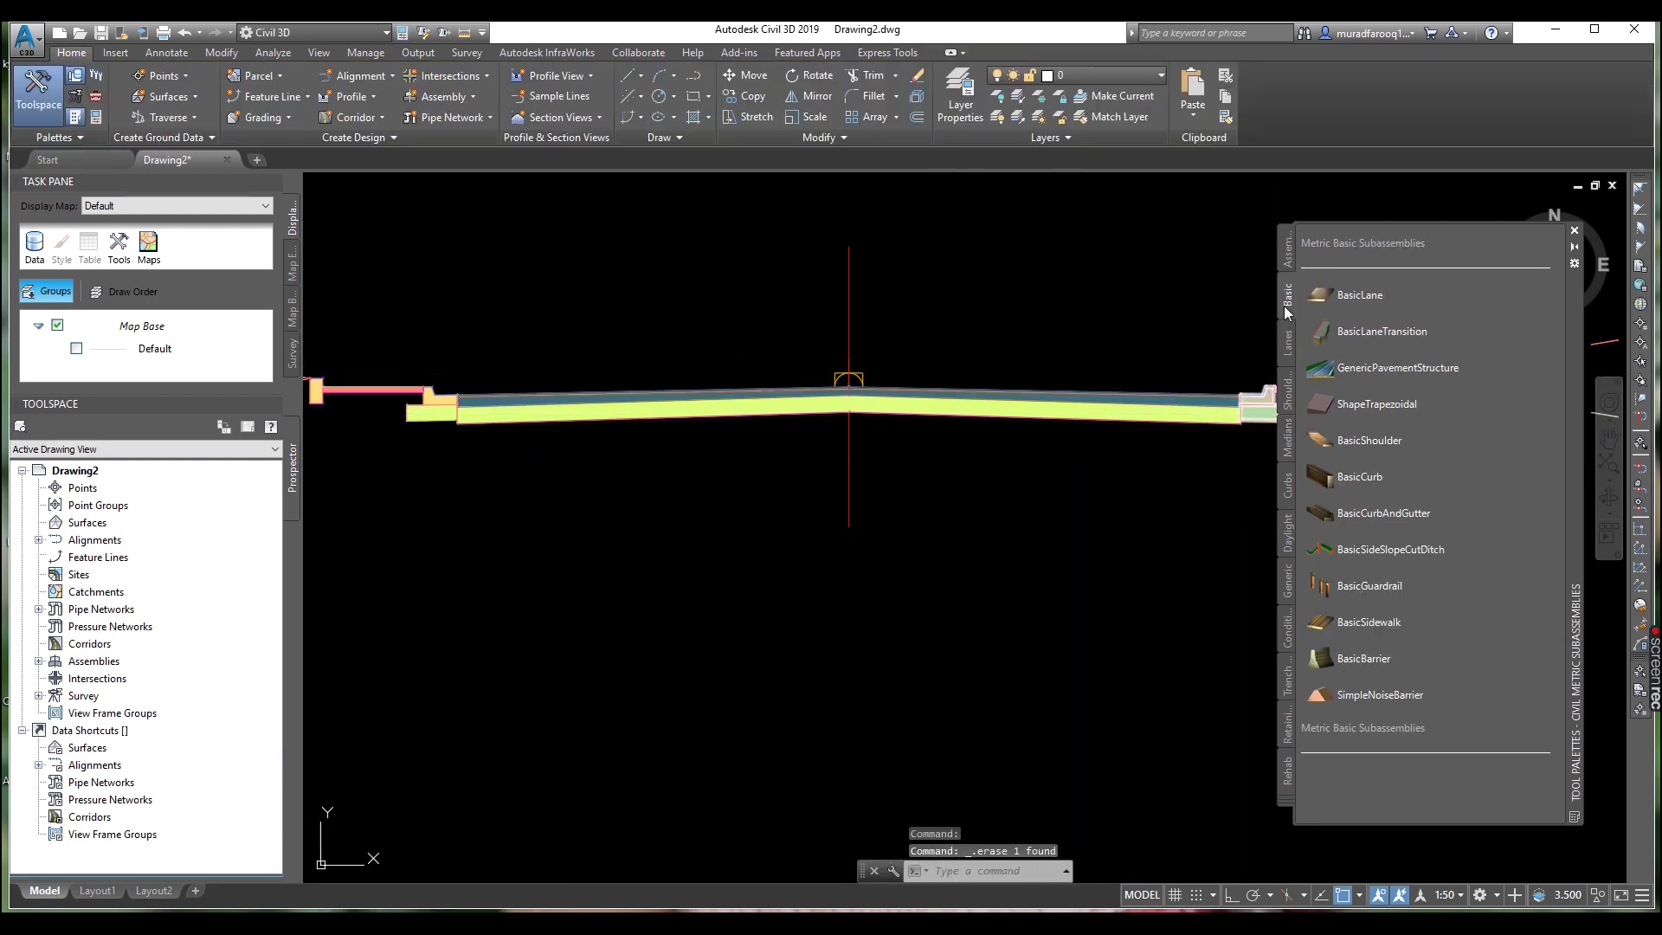
left_click(1363, 660)
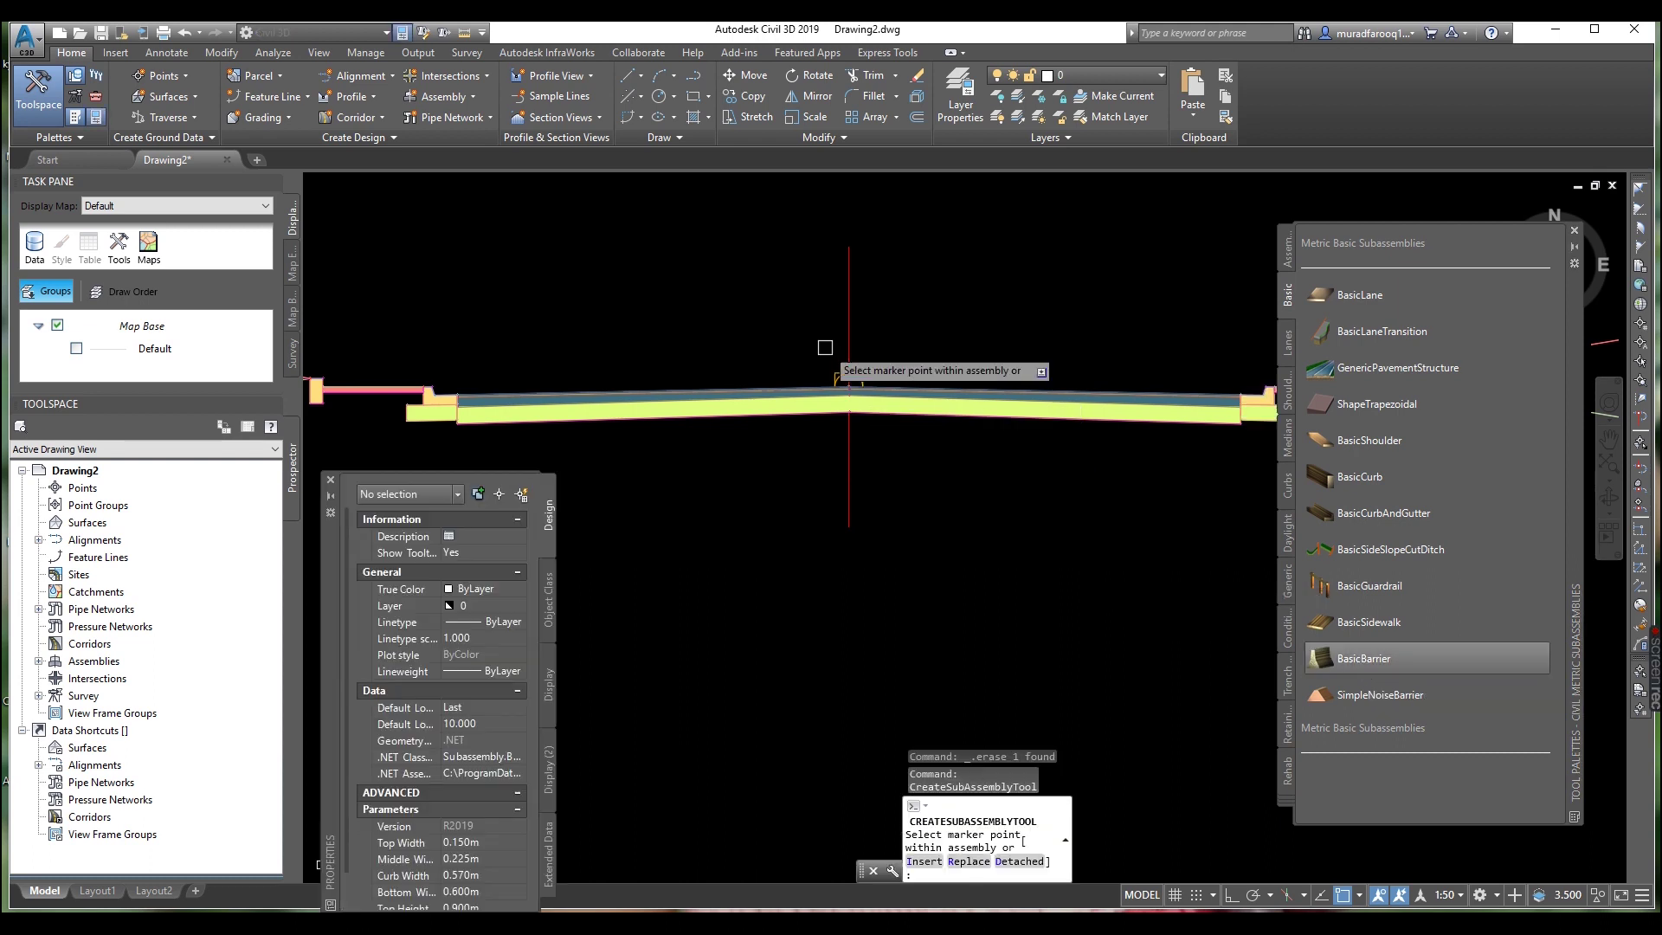
left_click(850, 372)
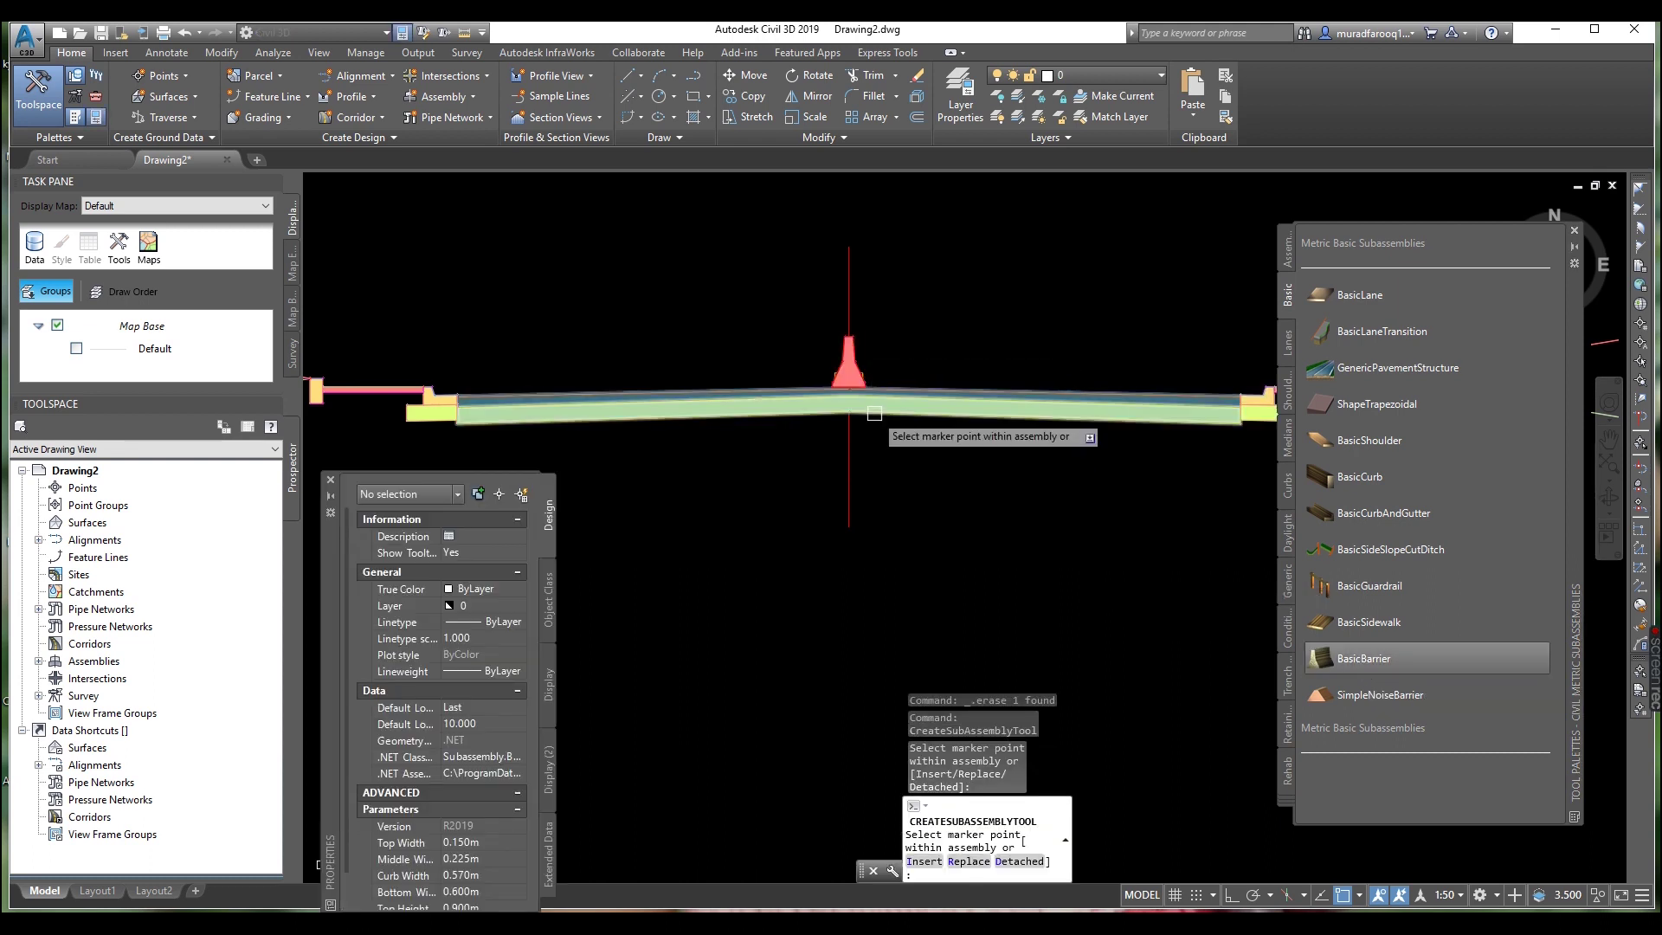
key("Escape")
key("Escape")
Review the BasicBarrier's input parameters and its help diagram, and accept its properties unchanged.
left_click(851, 386)
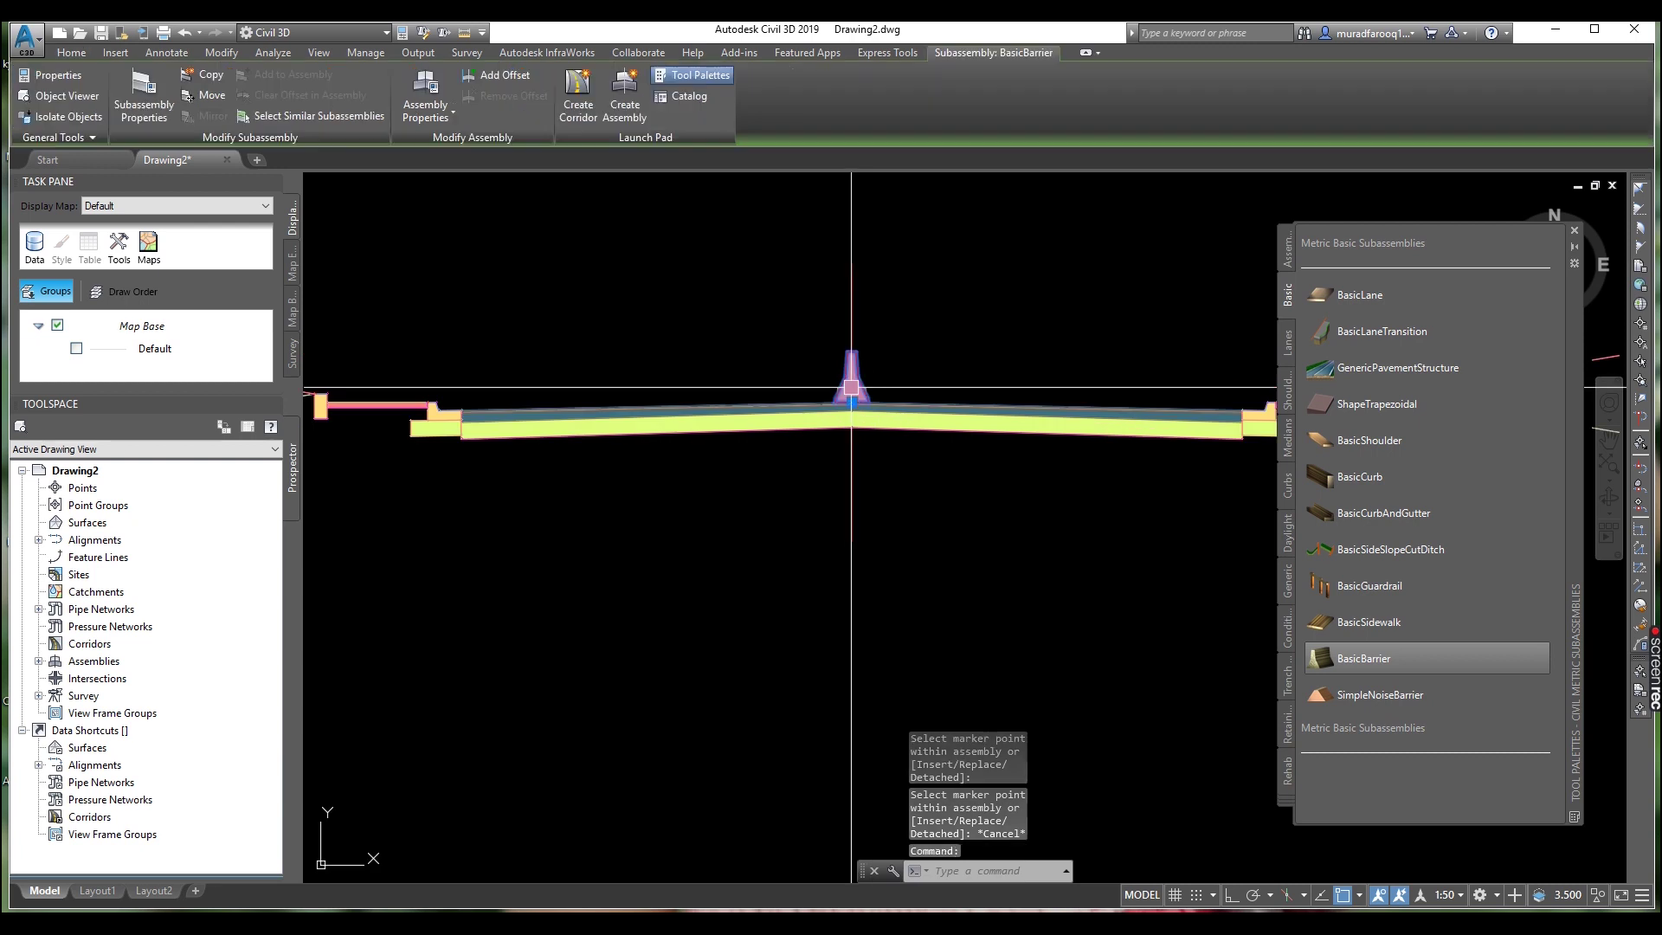
left_click(142, 103)
left_click(326, 258)
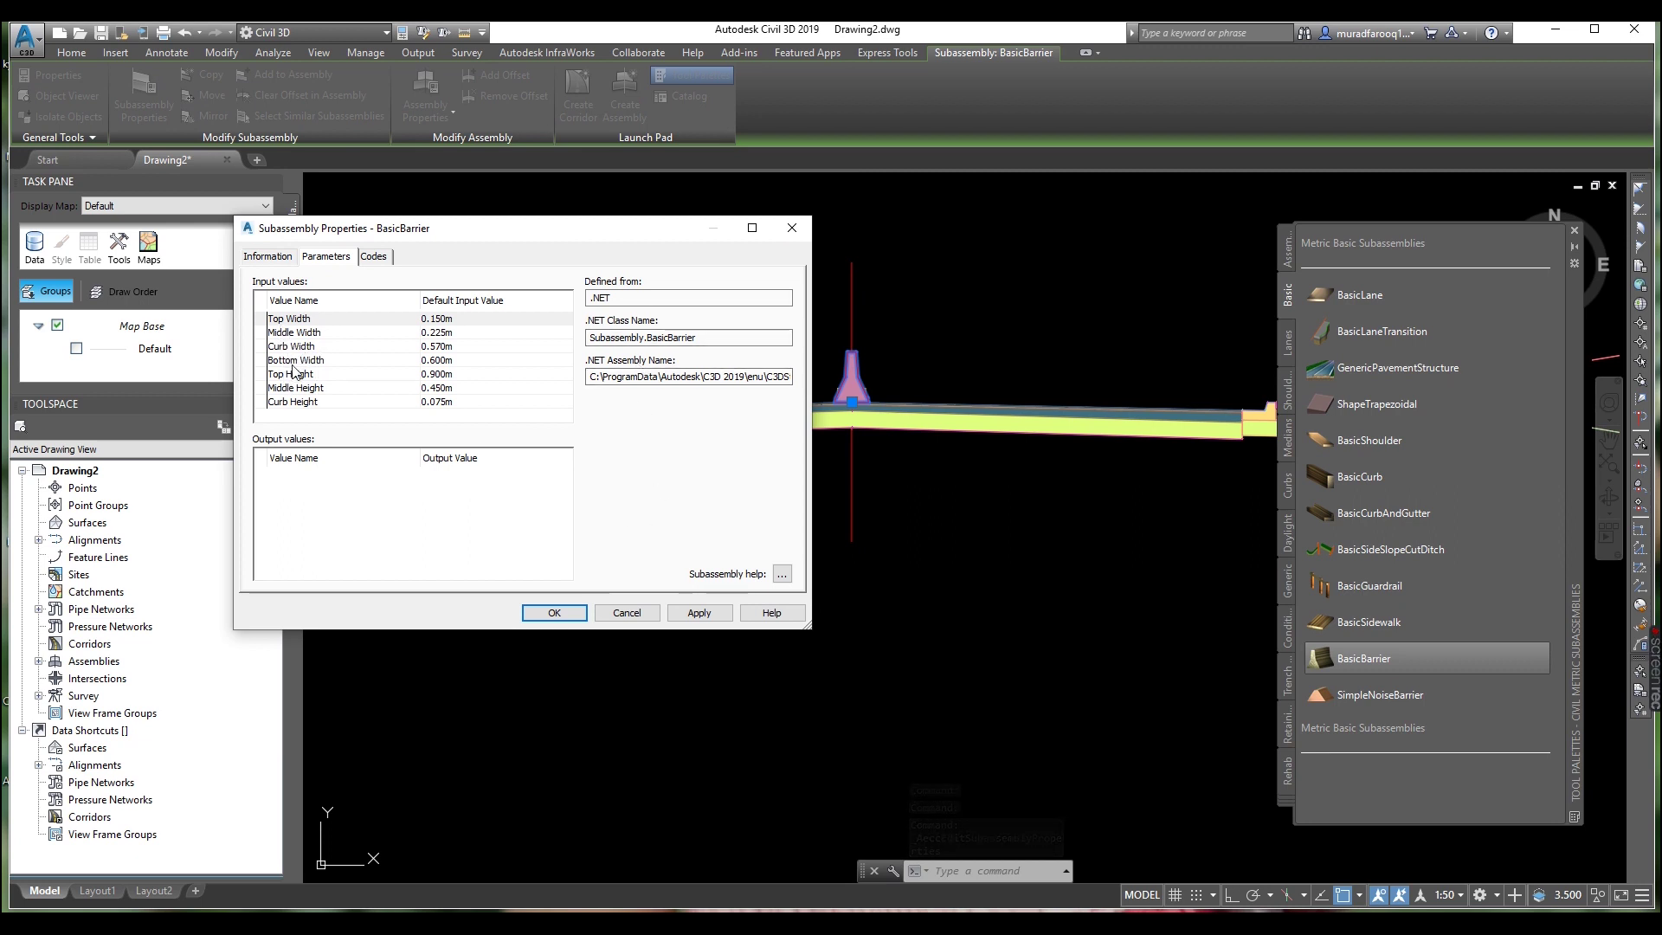
left_click(781, 575)
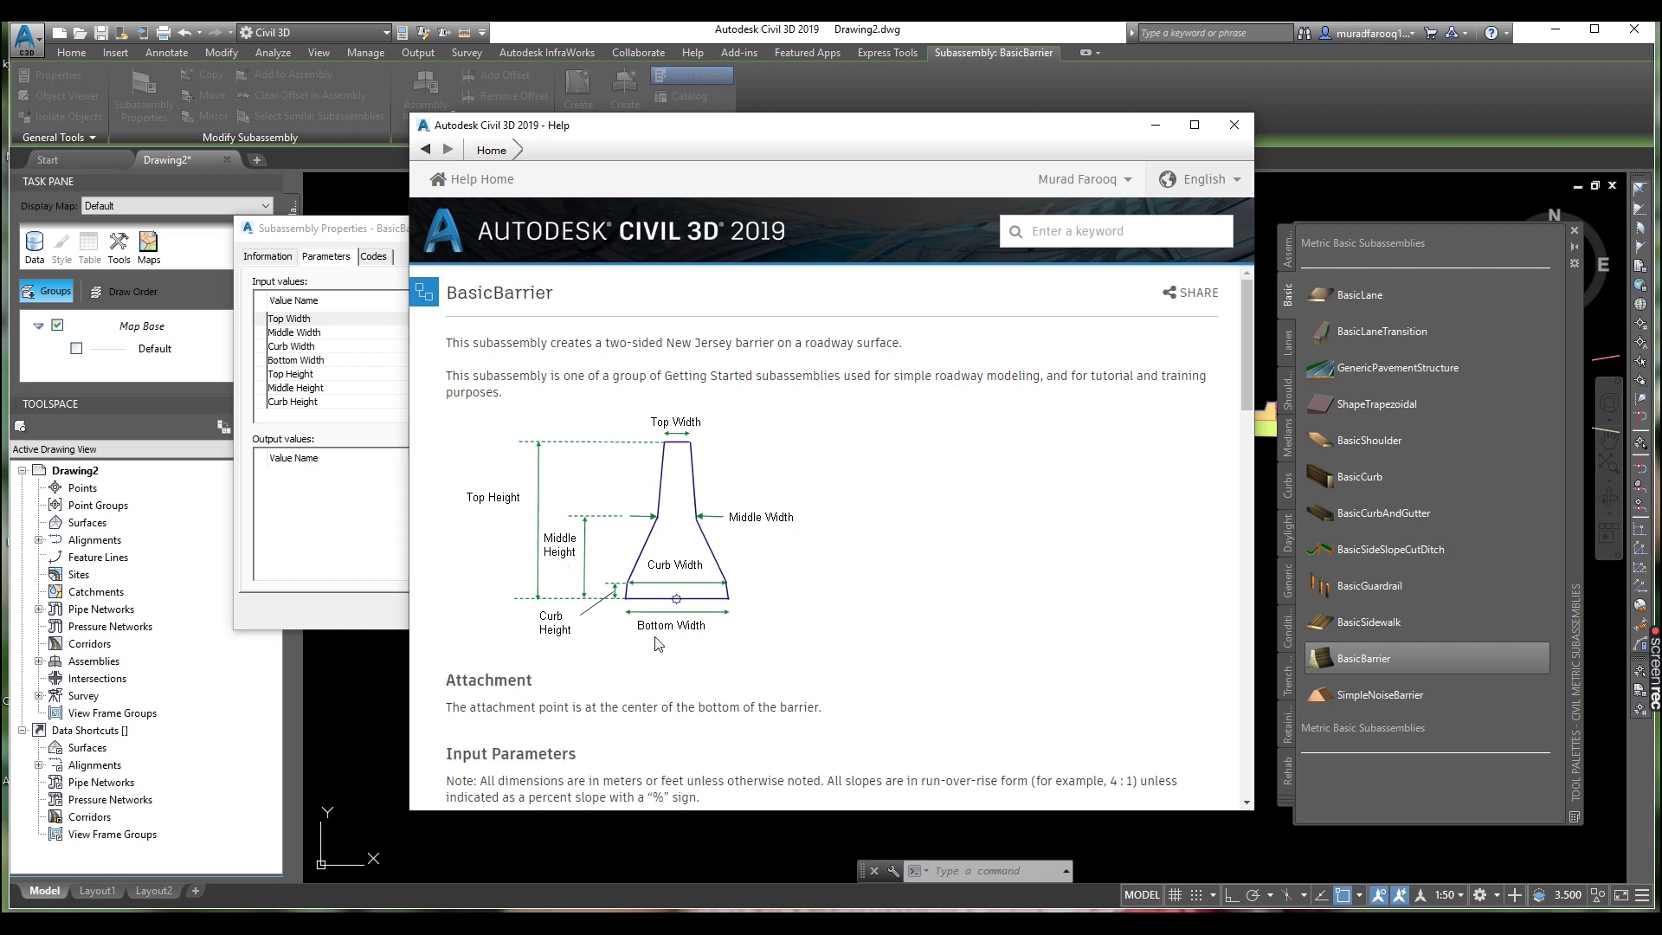
left_click(1235, 130)
left_click(710, 620)
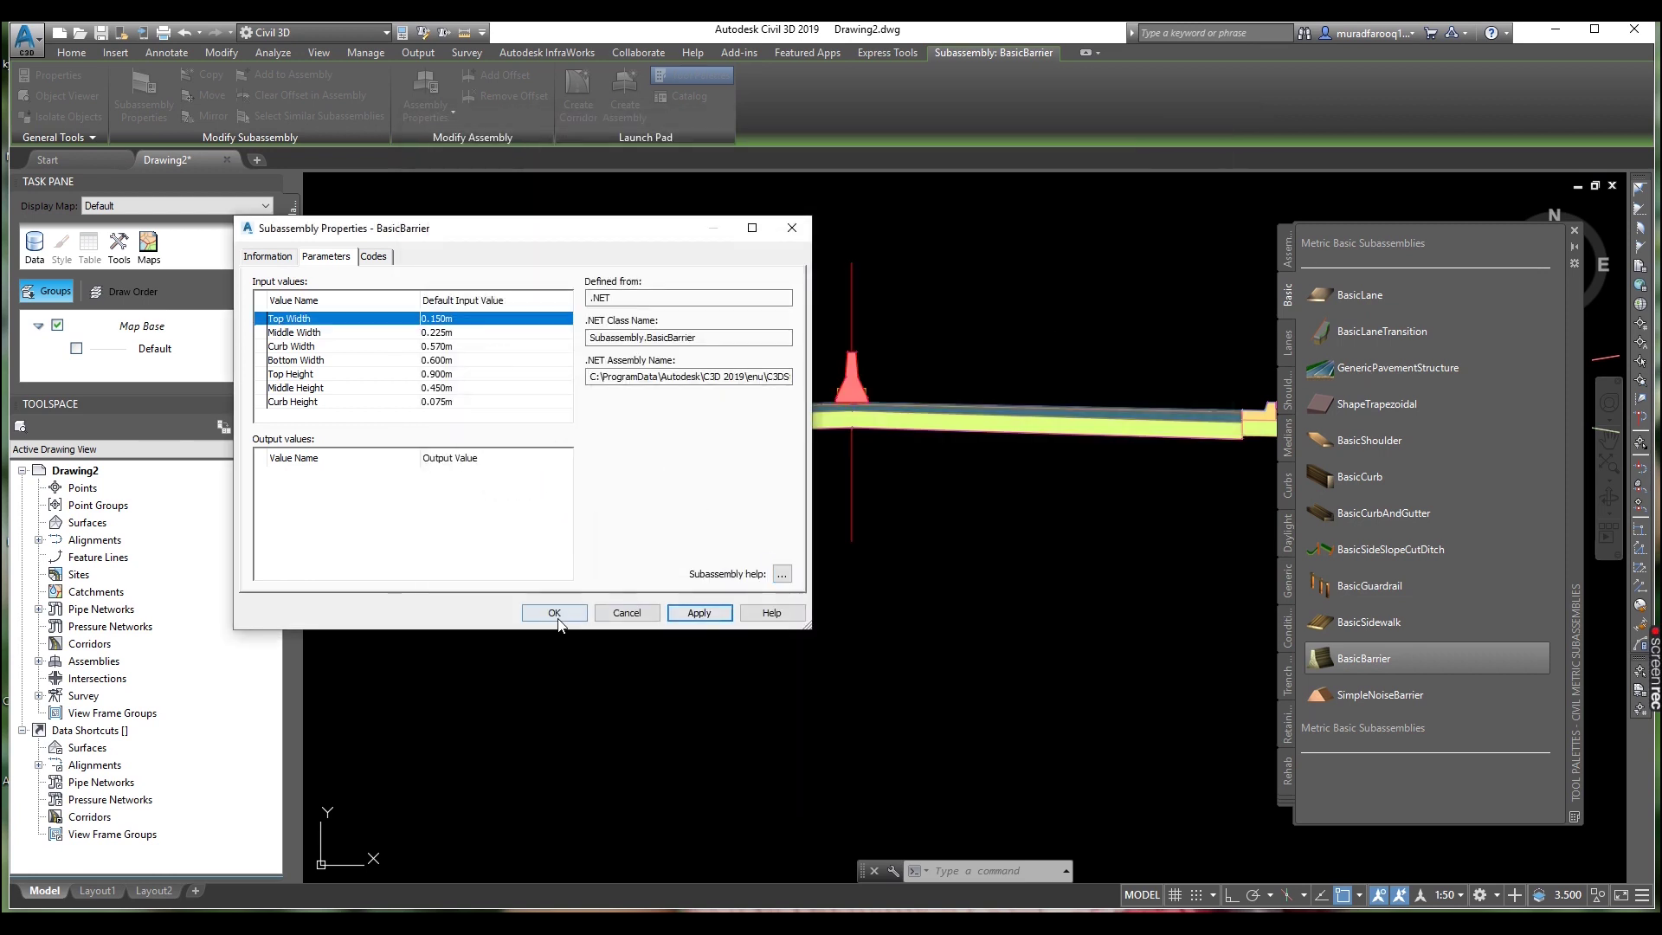
left_click(551, 612)
scroll(736, 567, "down", 4)
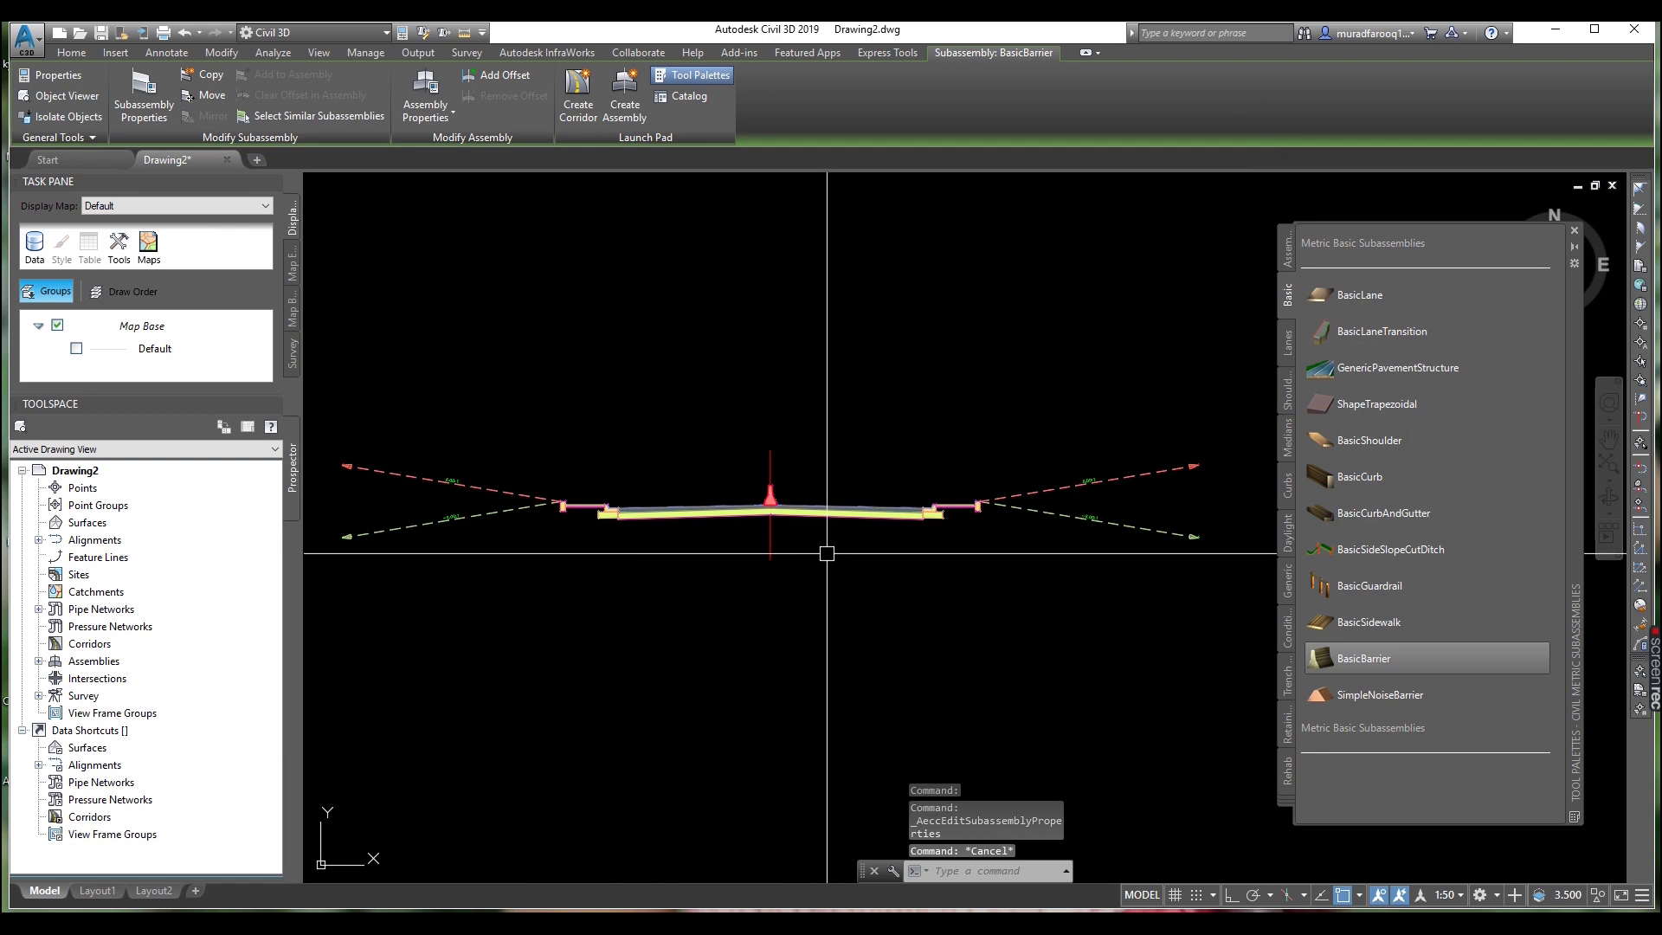
key("Escape")
Attach a BasicBarrier subassembly to the centre marker of the other assembly, above Assembly - ABCD, and end the placement.
scroll(823, 553, "down", 3)
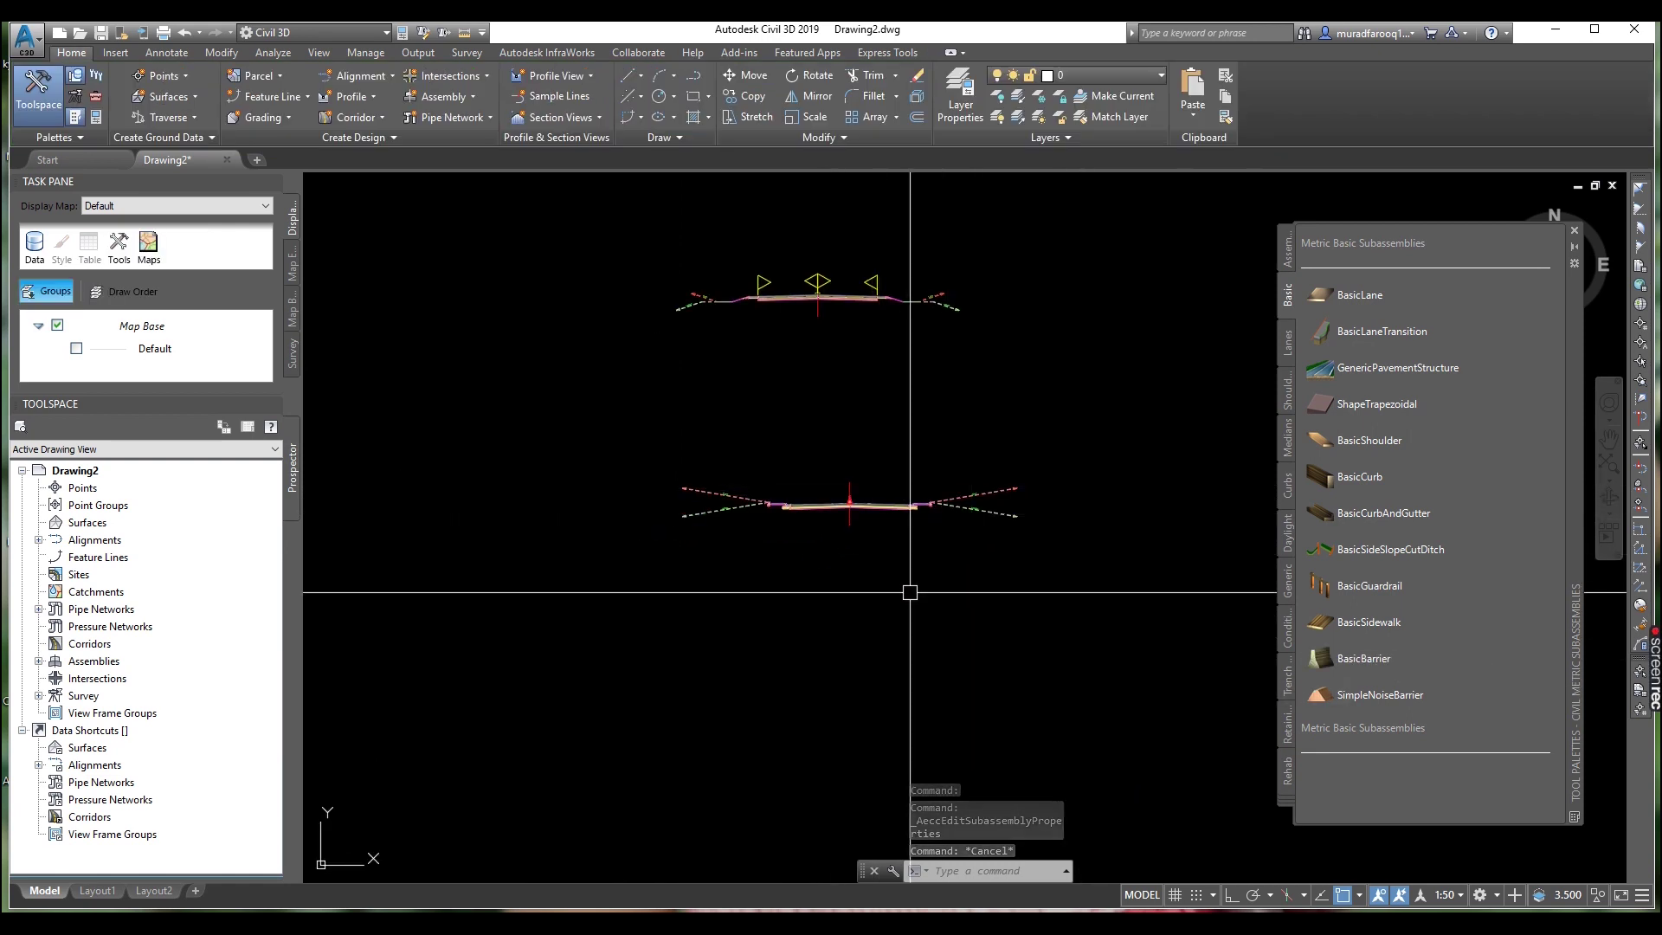
scroll(957, 568, "up", 2)
middle_click_drag(978, 429, 987, 803)
scroll(964, 705, "up", 3)
mouse_move(934, 675)
middle_mouse_down()
mouse_move(1020, 860)
mouse_move(949, 674)
middle_mouse_up()
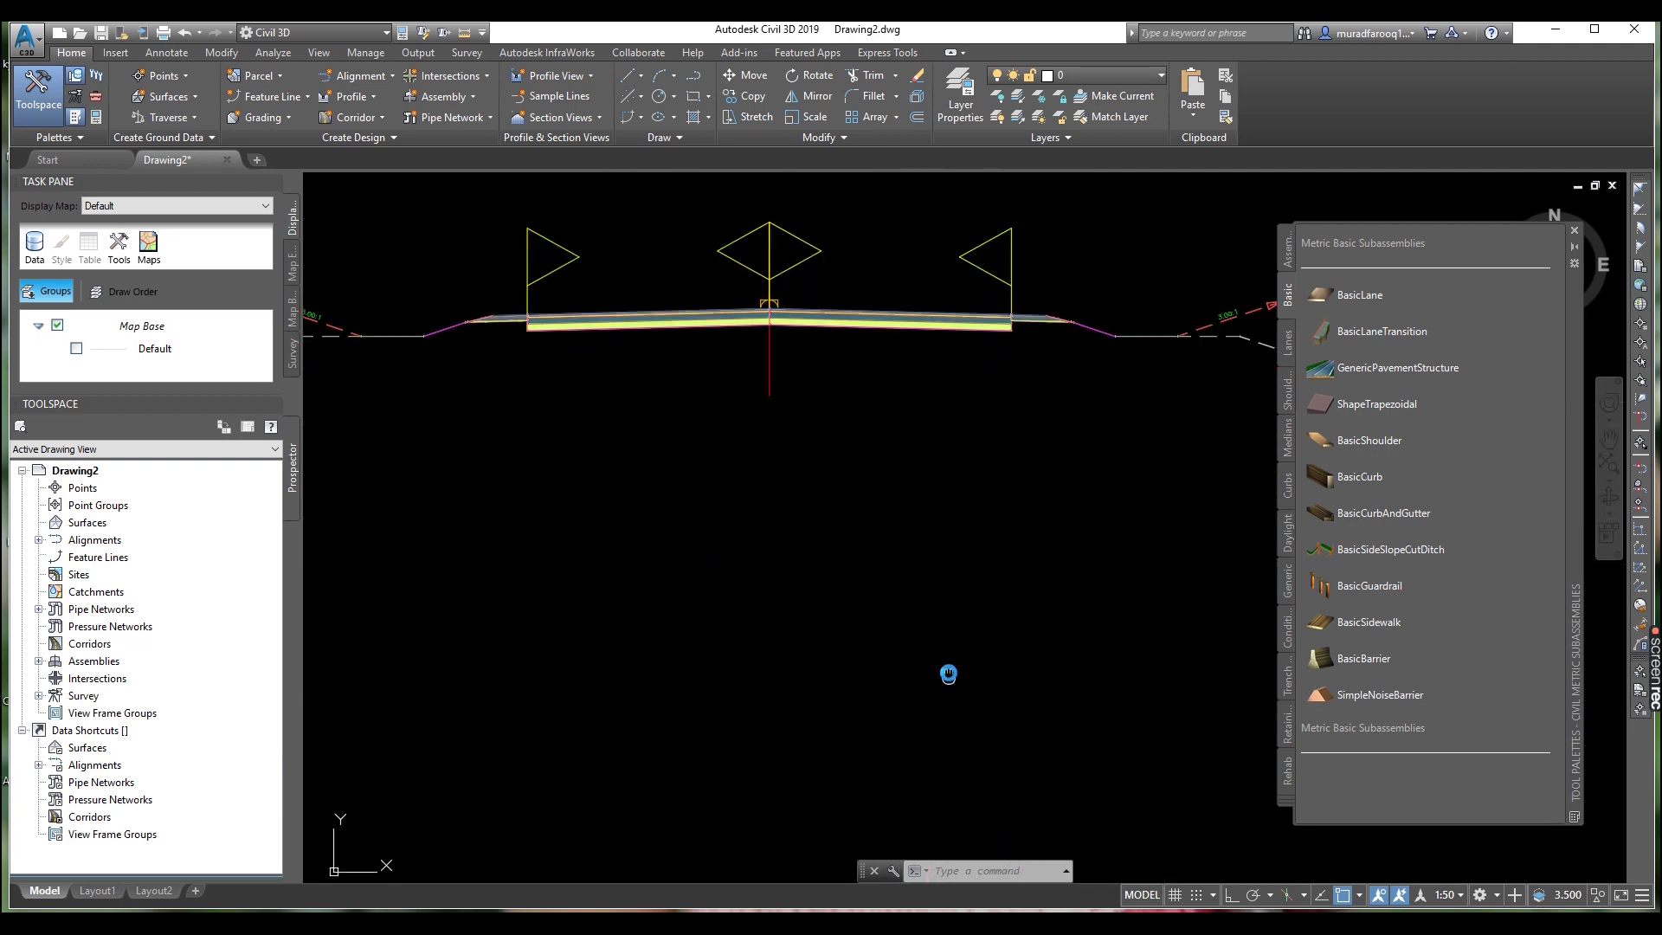
left_click(1363, 657)
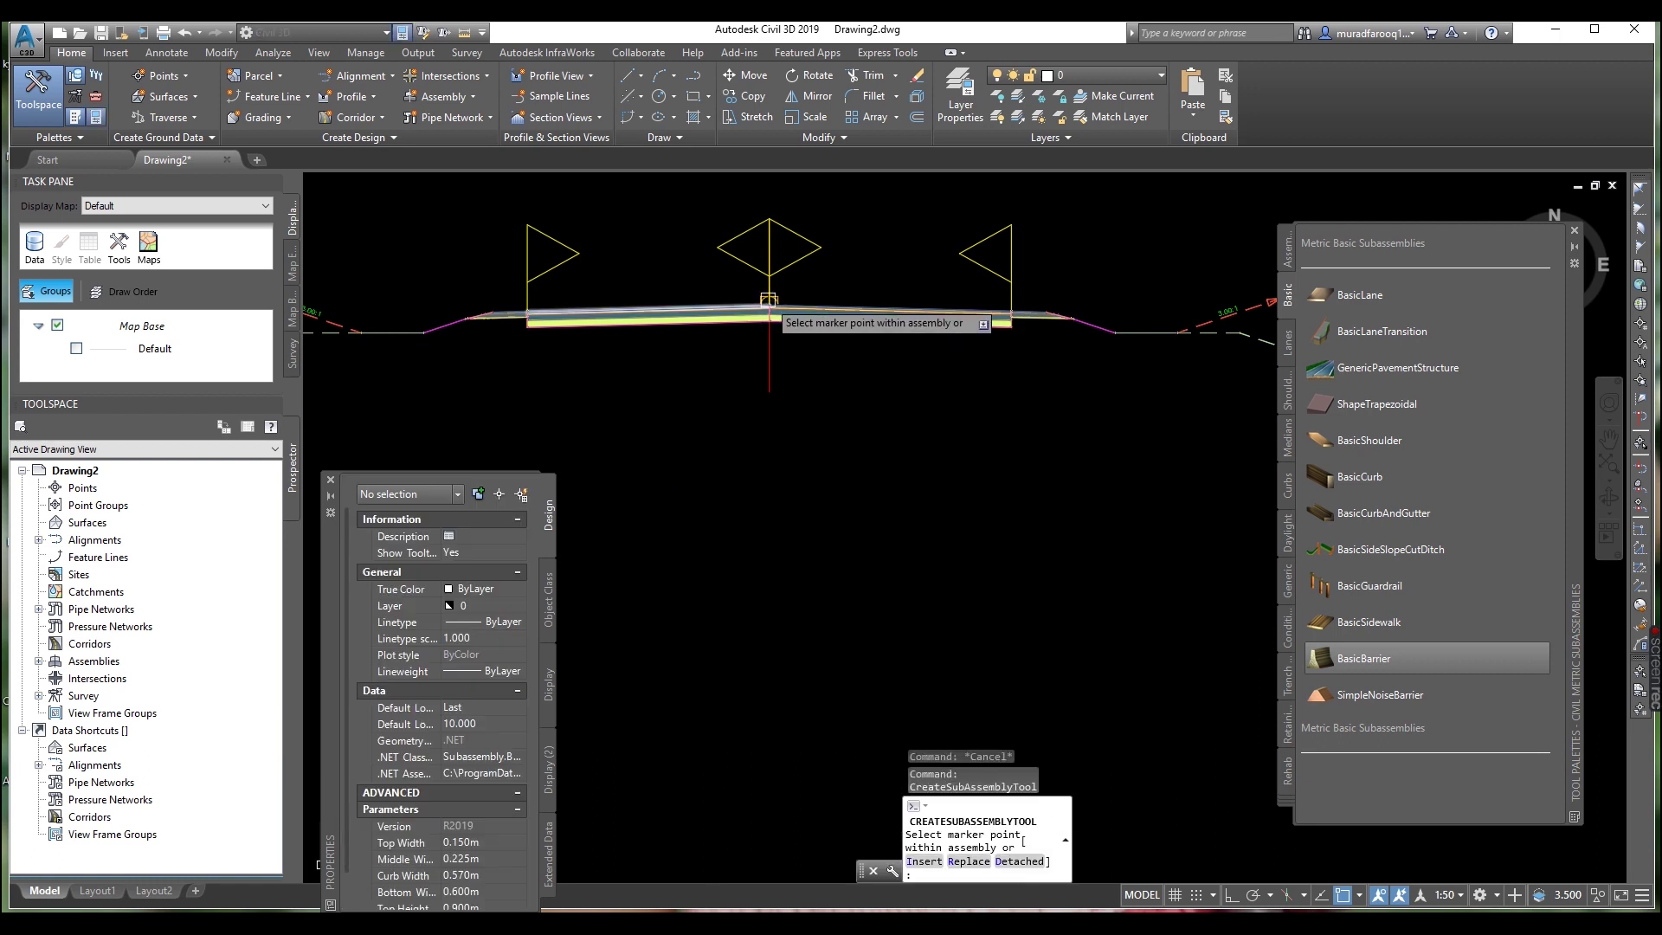
scroll(833, 417, "down", 2)
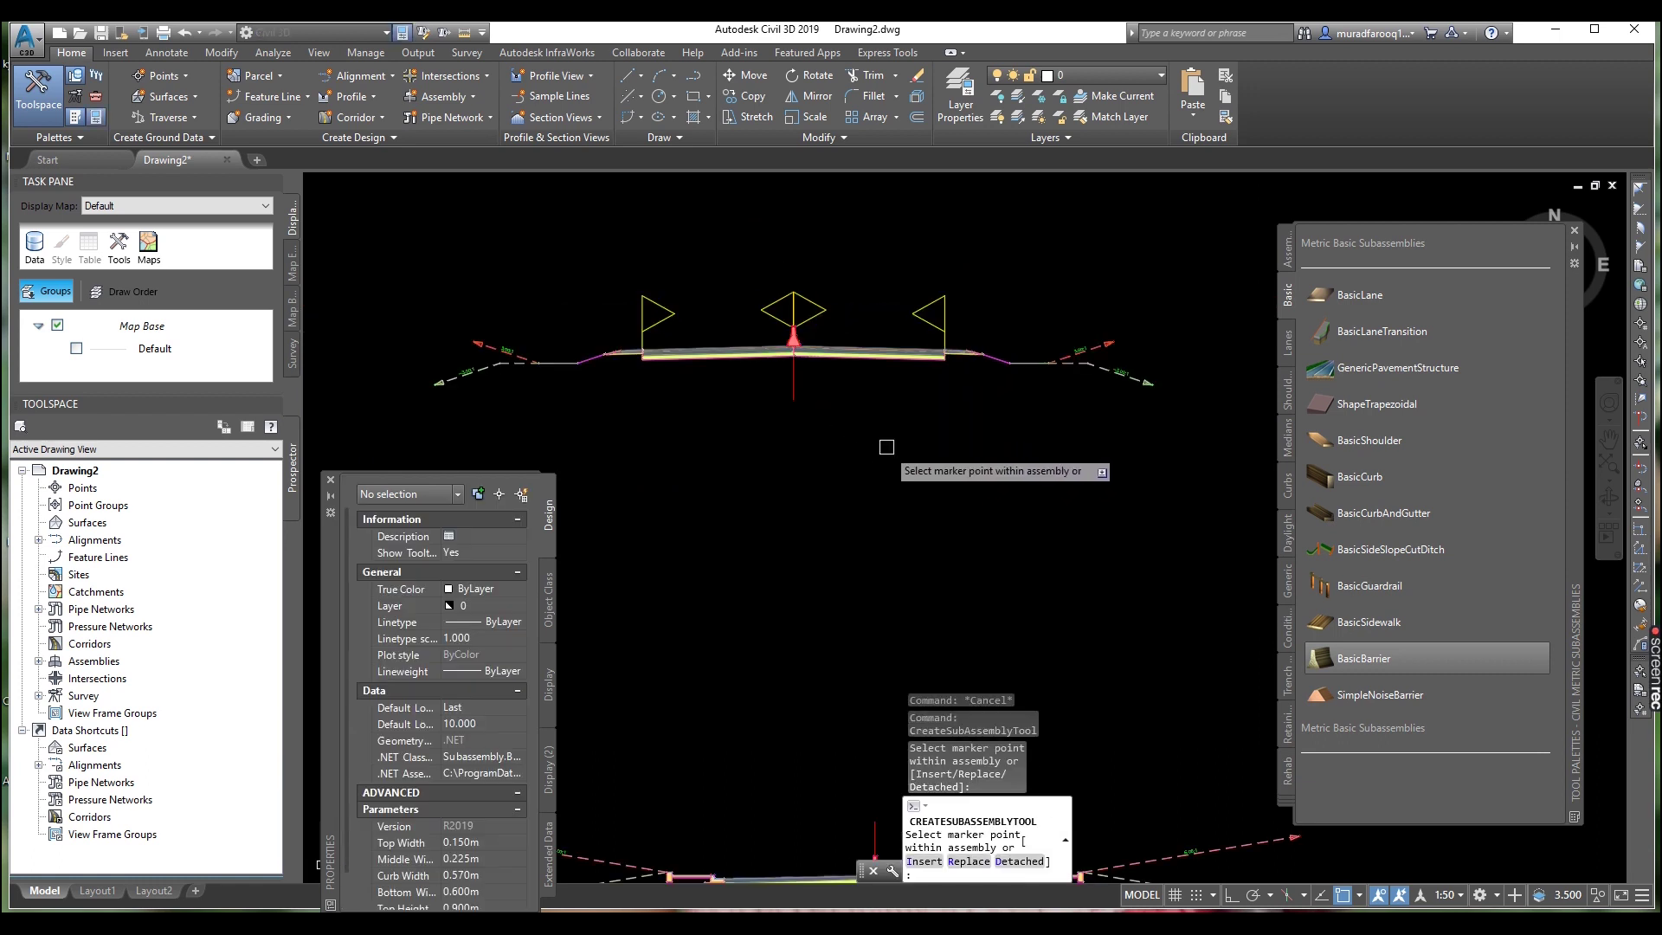
key("Escape")
scroll(901, 444, "down", 3)
scroll(824, 569, "up", 4)
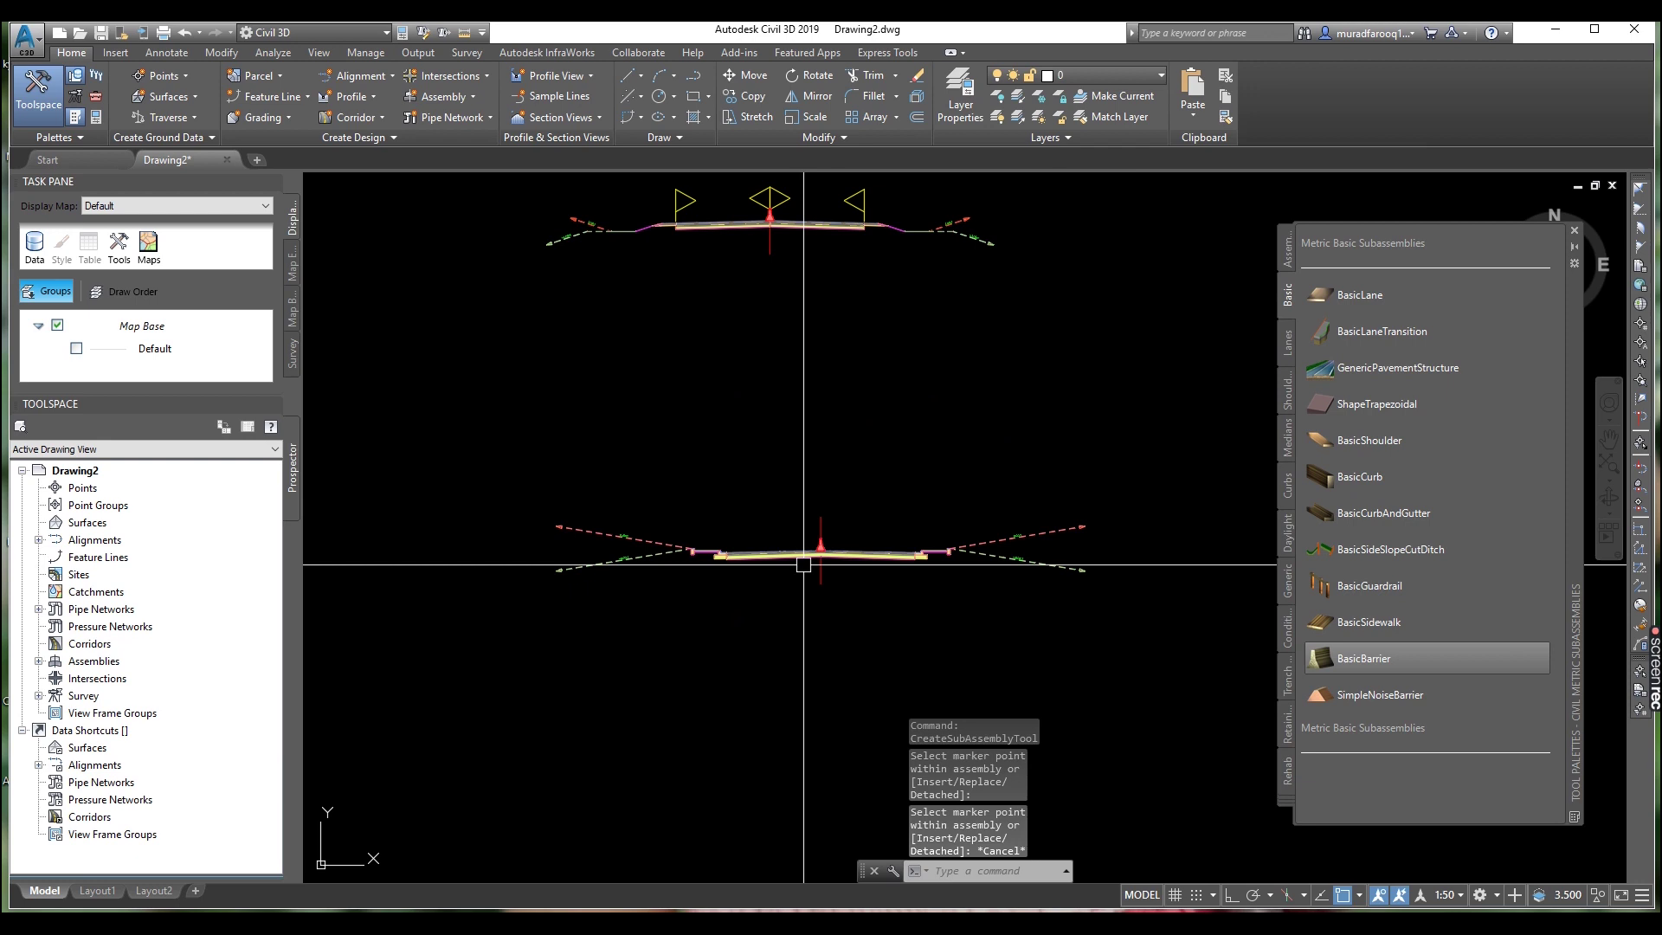
key("Escape")
mouse_move(1641, 630)
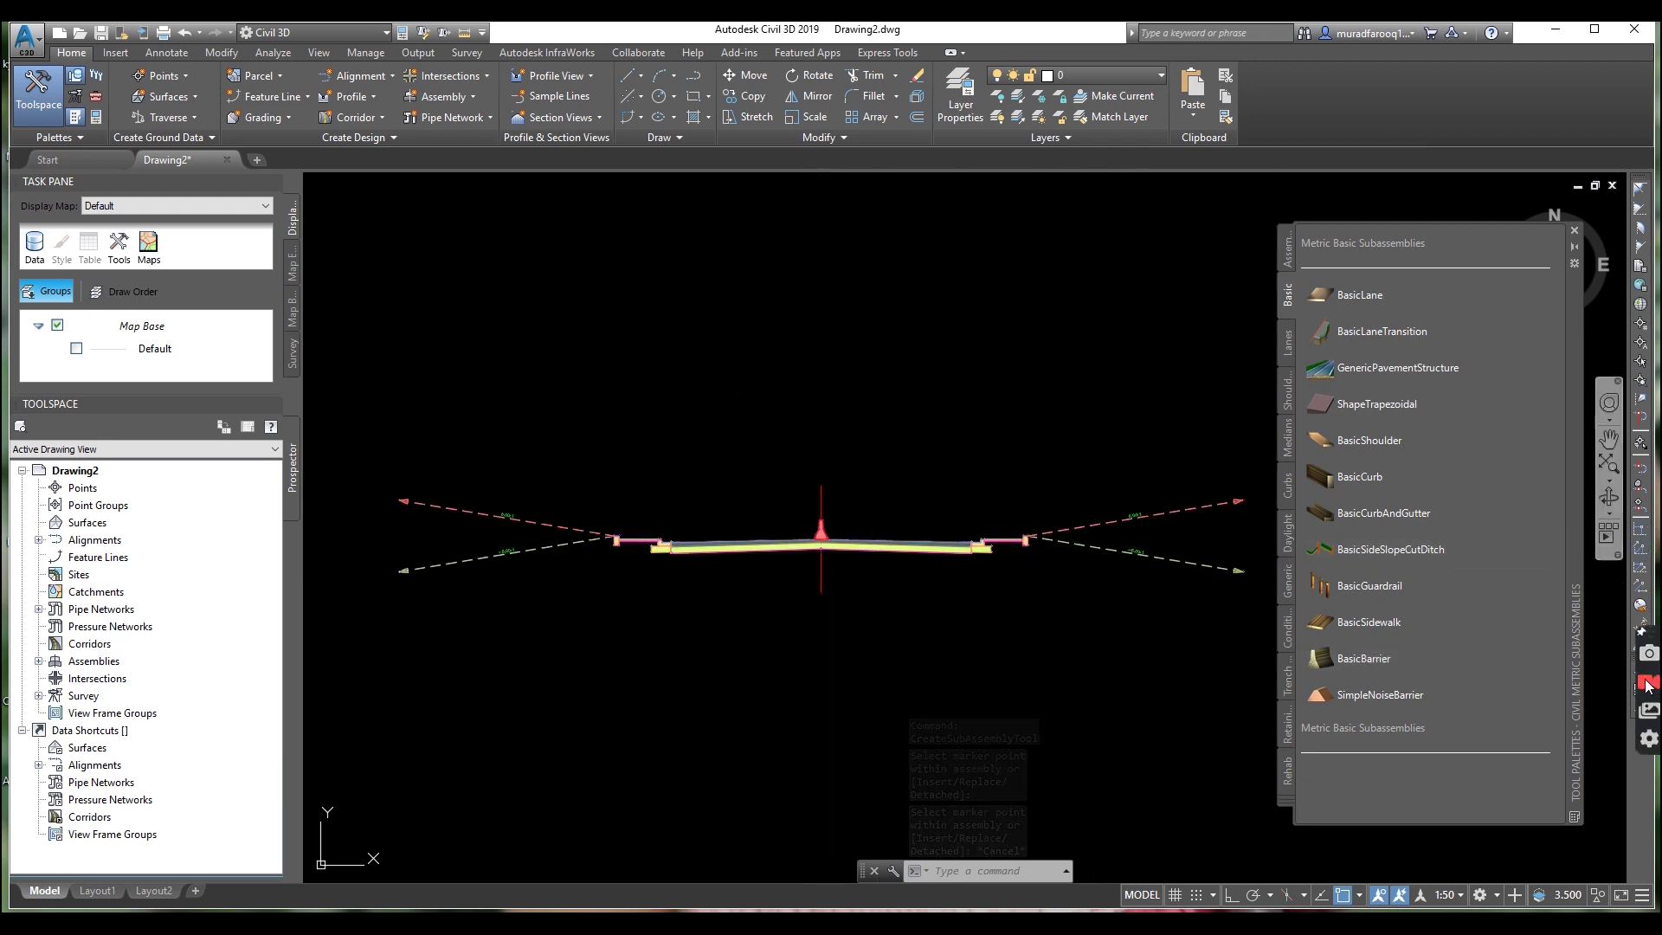
scroll(1228, 675, "down", 2)
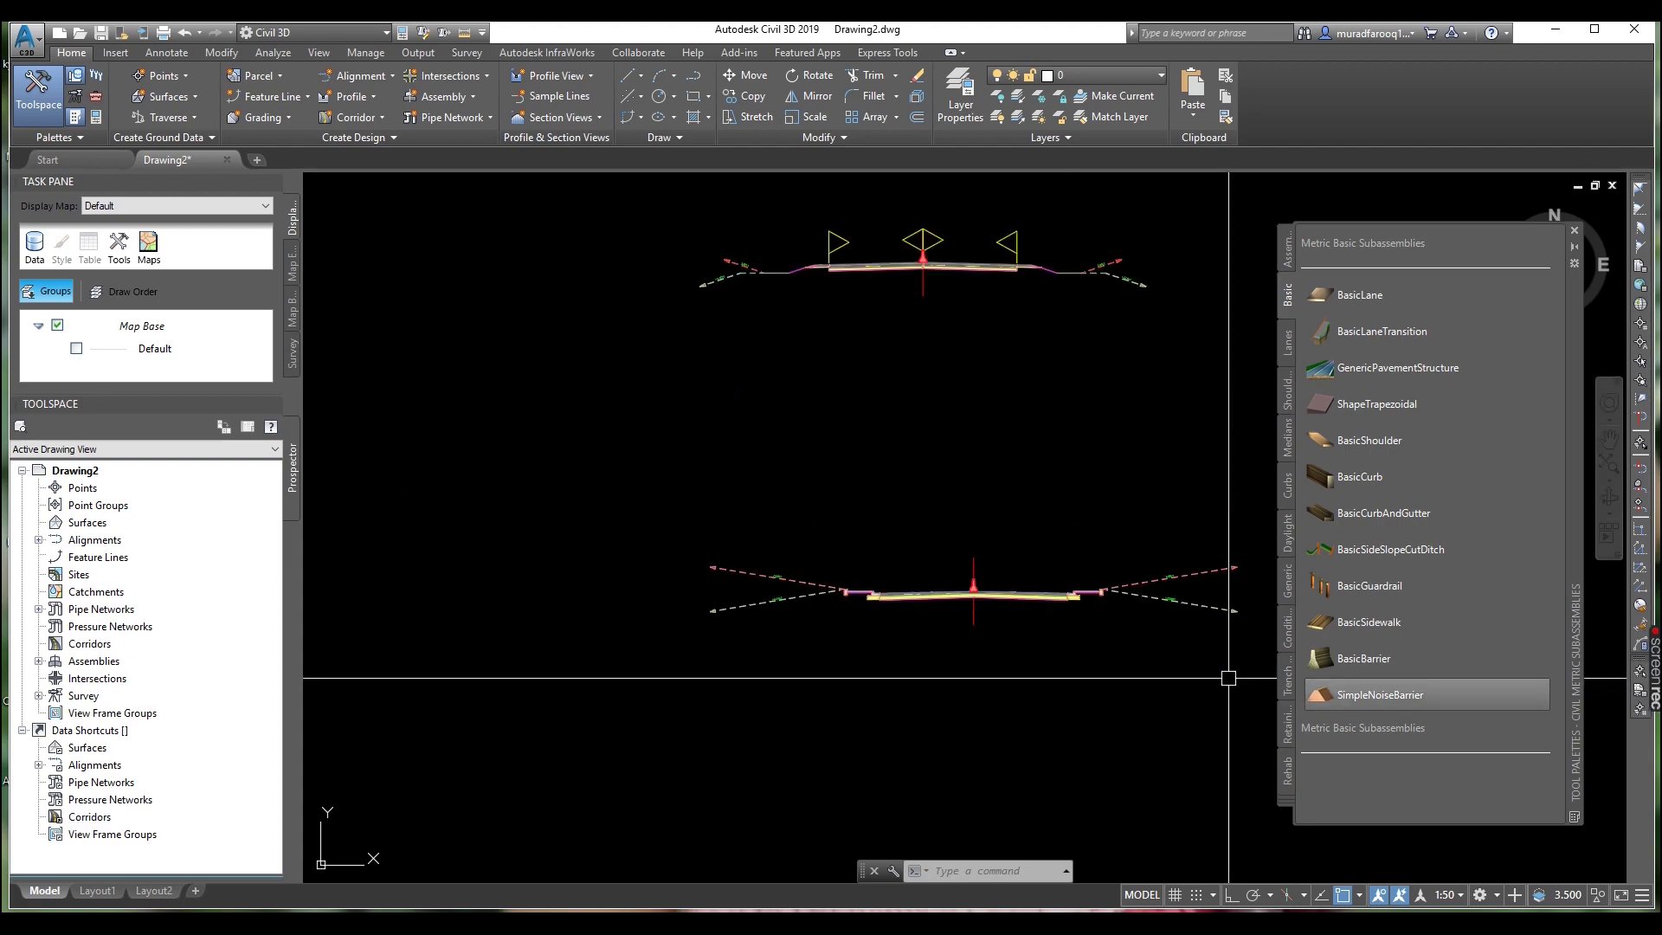